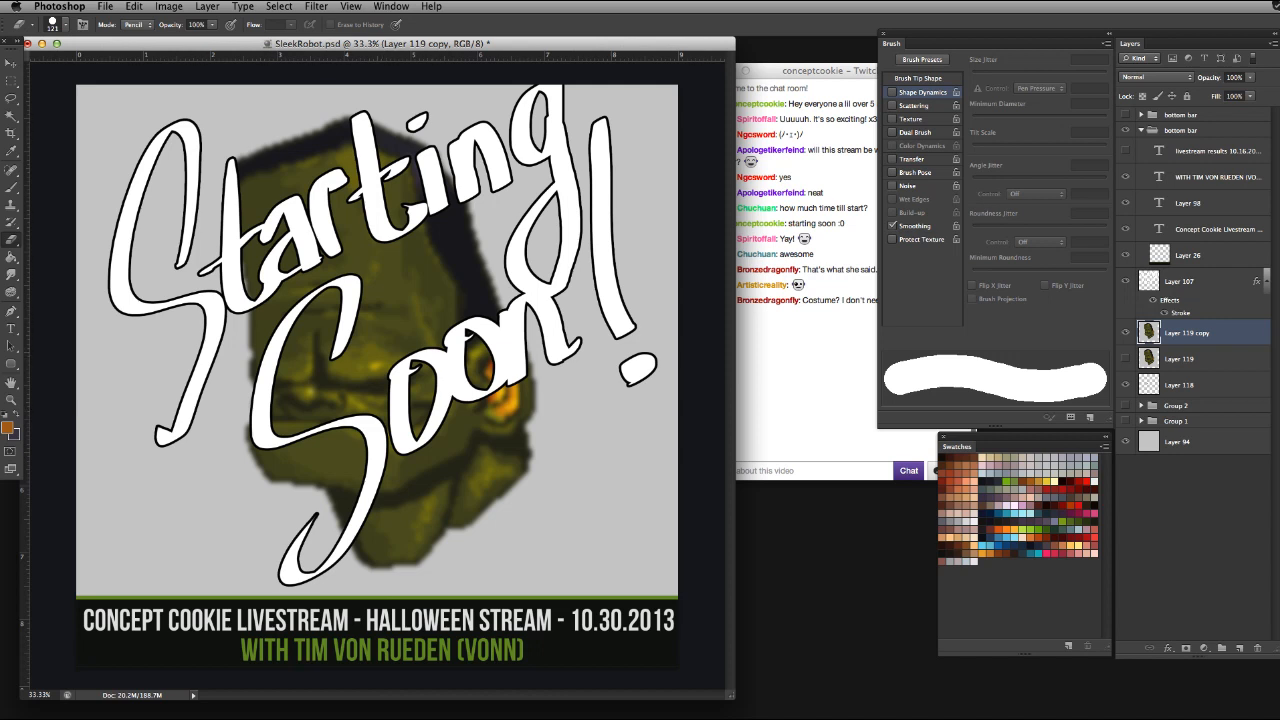
# Switch to the Concept Cookie Facebook page in Safari and open the Halloween shape challenge image from the exercise post
pyautogui.moveTo(1200, 718); pyautogui.dragTo(492, 208)
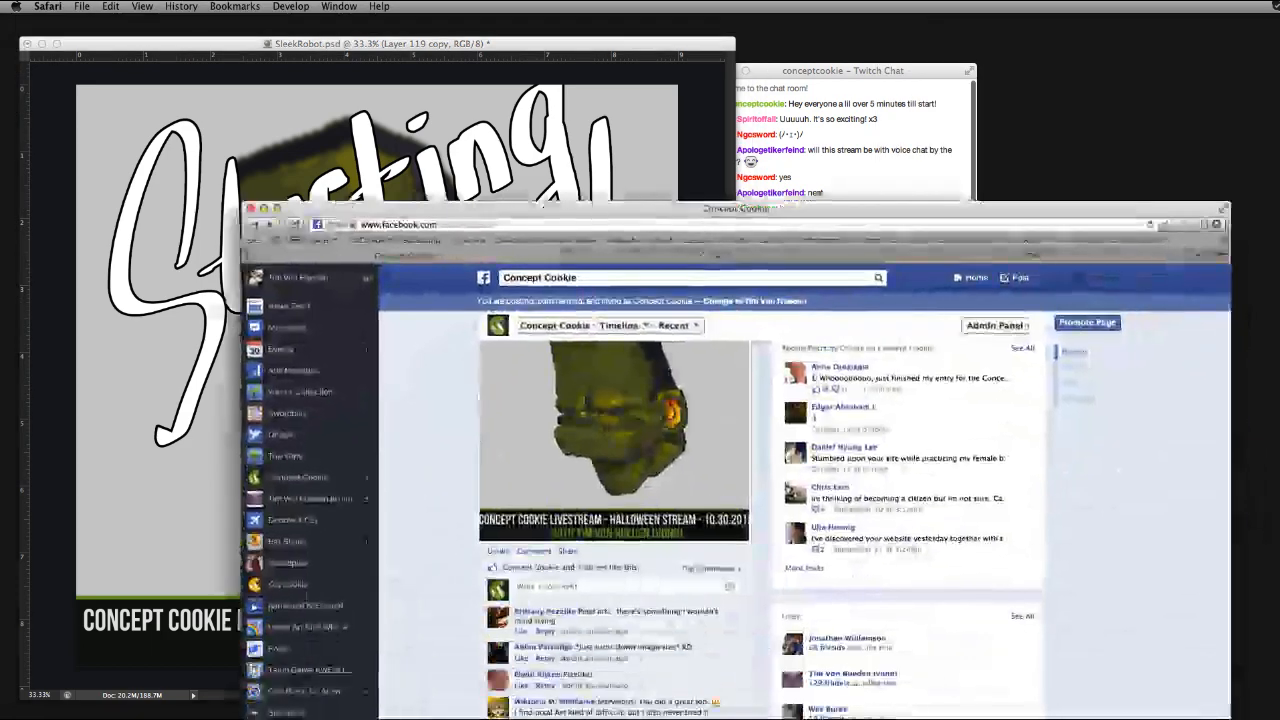
pyautogui.scroll(-10, 740, 500)
pyautogui.scroll(-15, 760, 530)
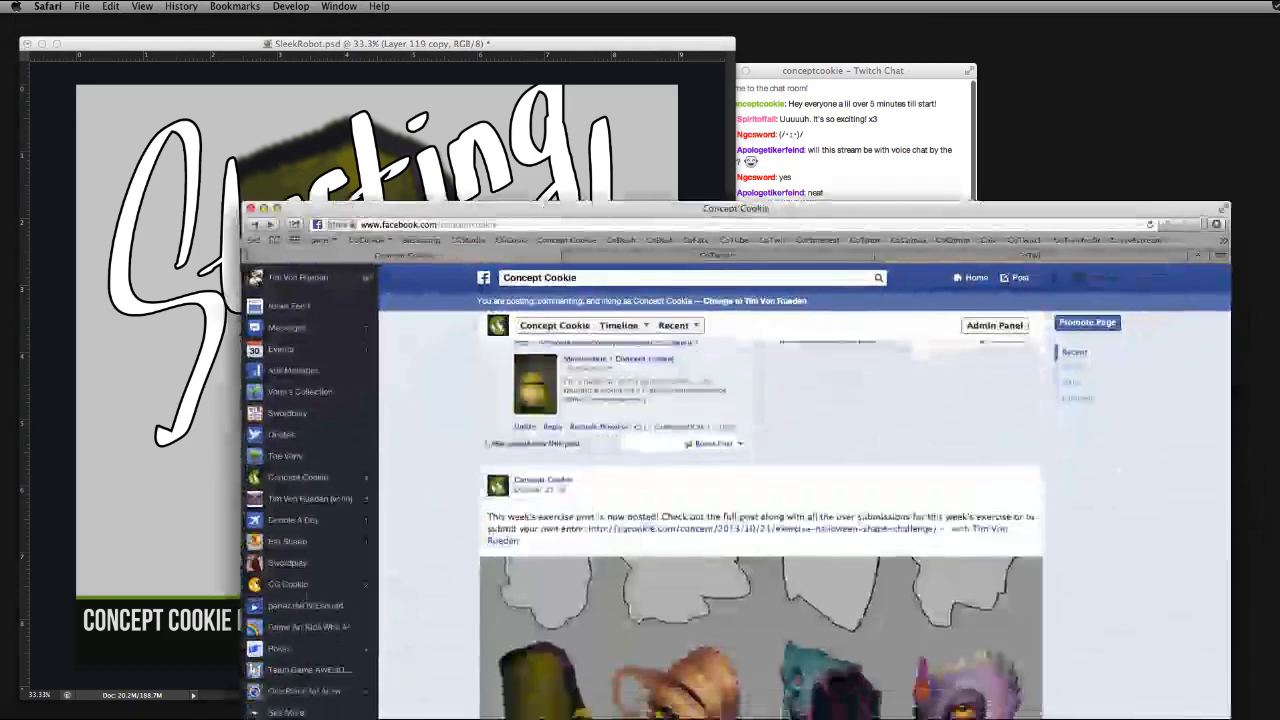
pyautogui.click(760, 530)
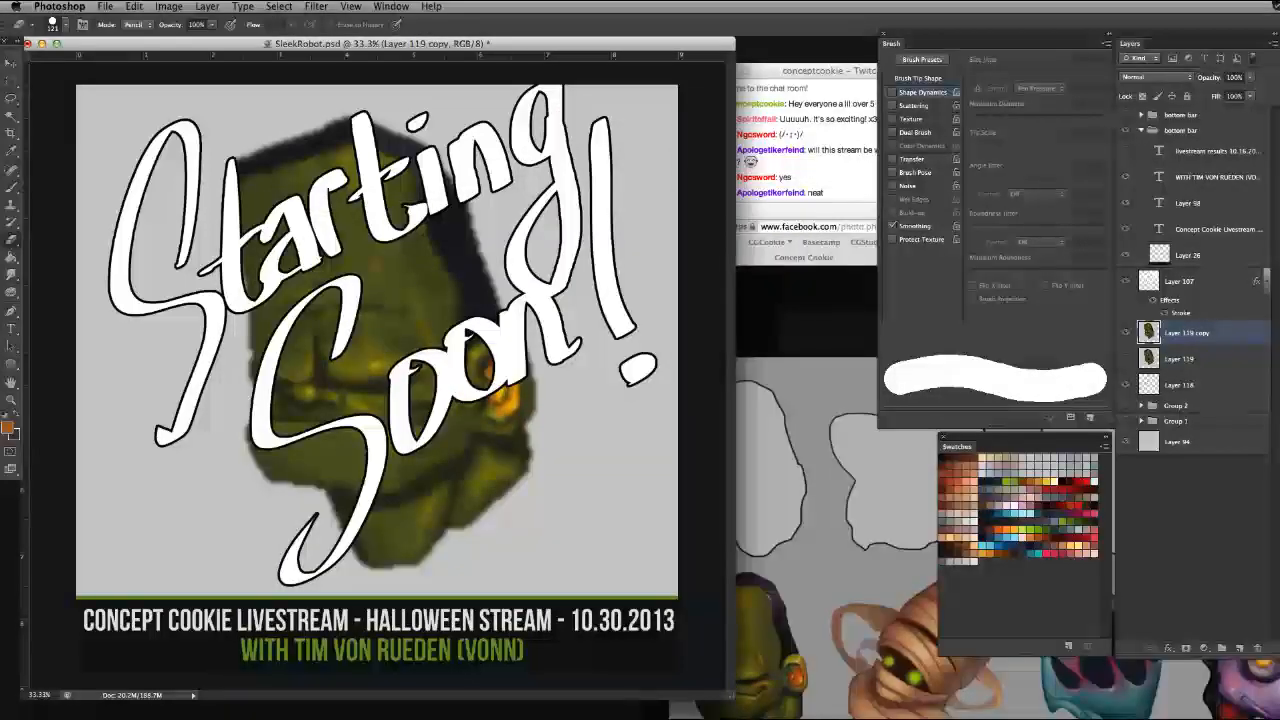
# In Photoshop, hide Layer 119 copy, the Starting Soon lettering and the banner layers so only the pixelated head remains
pyautogui.click(1126, 333)
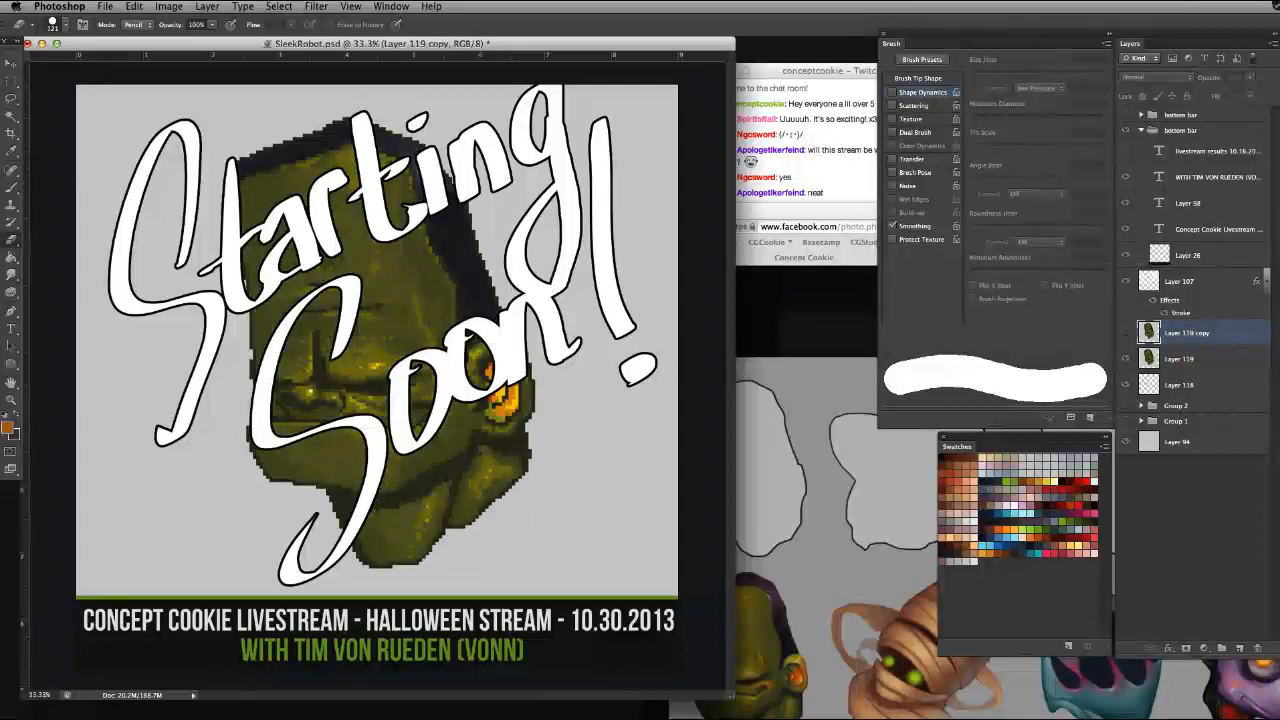
pyautogui.moveTo(1126, 255); pyautogui.dragTo(1126, 281)
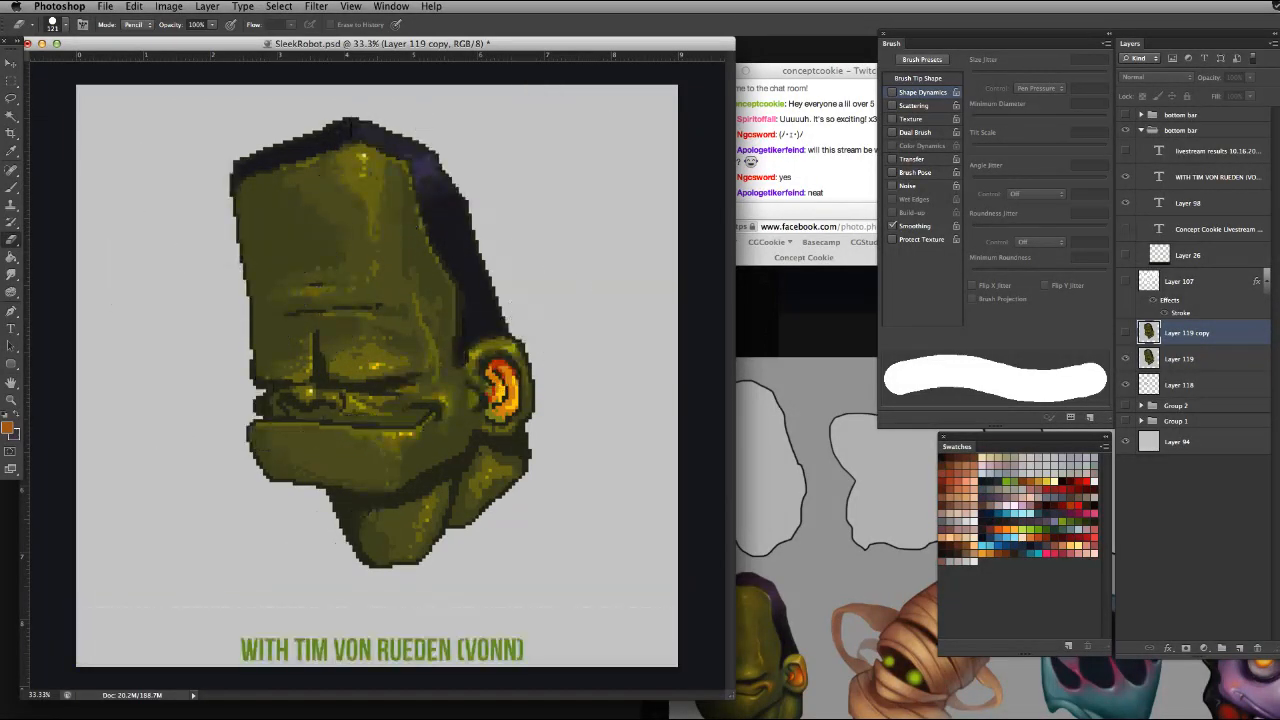
pyautogui.click(1126, 229)
pyautogui.click(1126, 229)
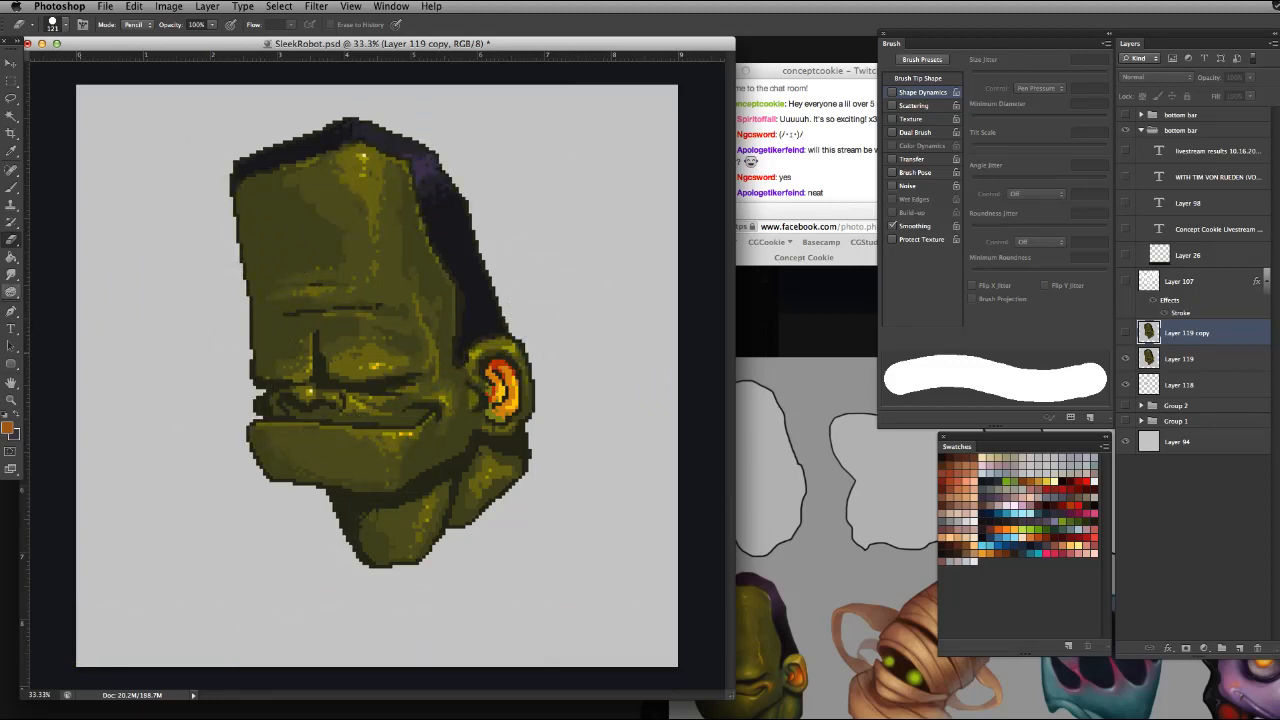
# Arrange the Facebook image window and the Twitch chat window beside the canvas, with the chat above the reference image
pyautogui.moveTo(800, 211); pyautogui.dragTo(936, 125)
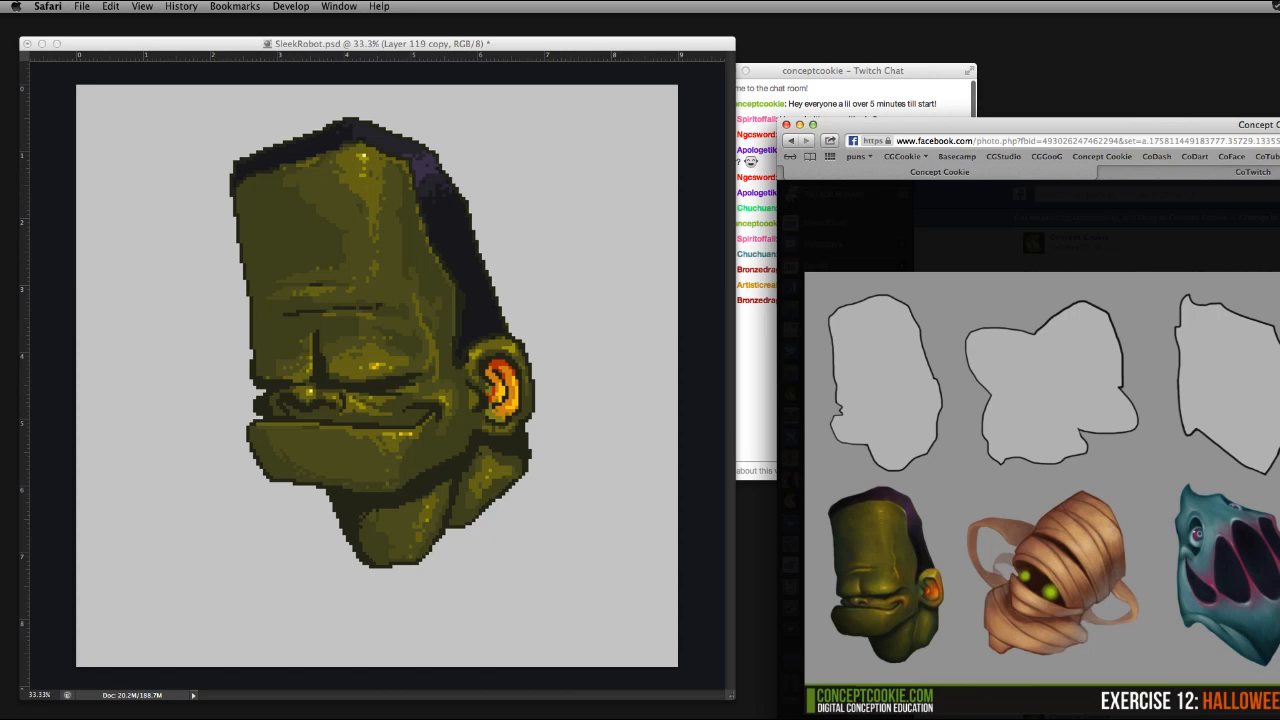
pyautogui.moveTo(1000, 125); pyautogui.dragTo(900, 289)
pyautogui.click(870, 235)
pyautogui.moveTo(850, 70); pyautogui.dragTo(869, 72)
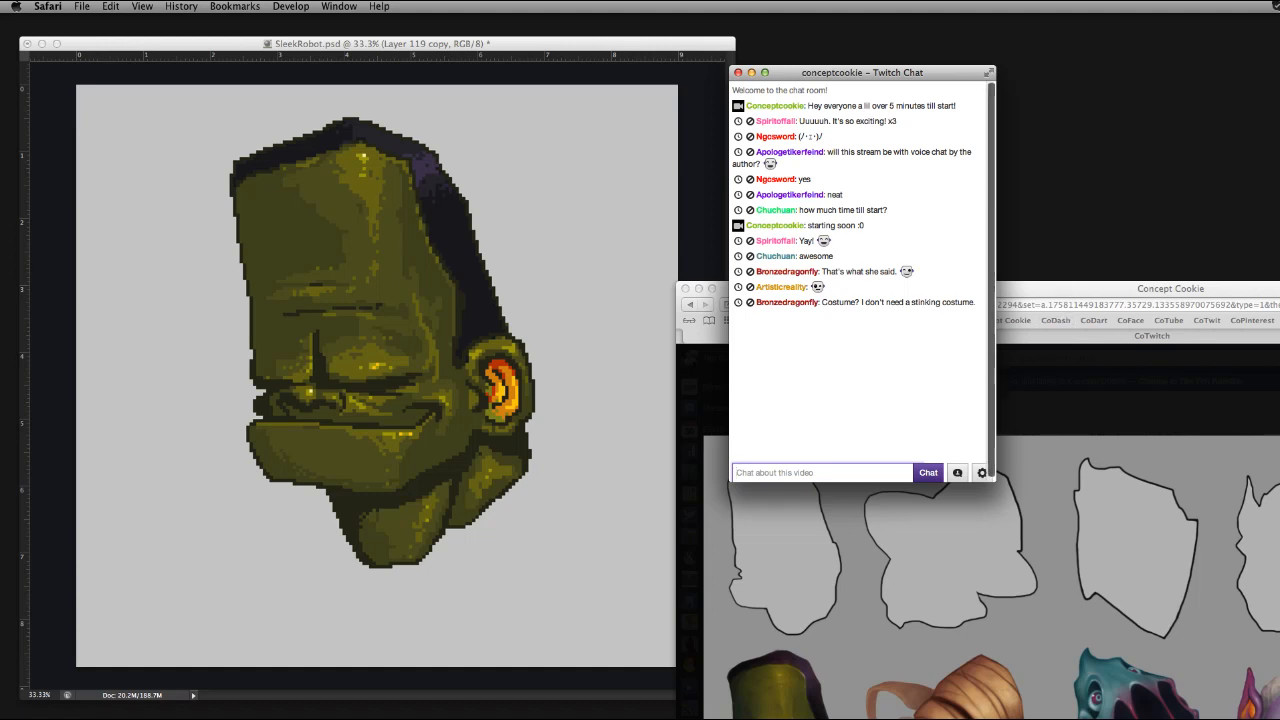
pyautogui.moveTo(1100, 288); pyautogui.dragTo(1144, 286)
# Bring the Halloween shape challenge image into SleekRobot.psd as a new layer and move it toward the canvas's upper-left corner
pyautogui.moveTo(820, 560); pyautogui.dragTo(409, 492)
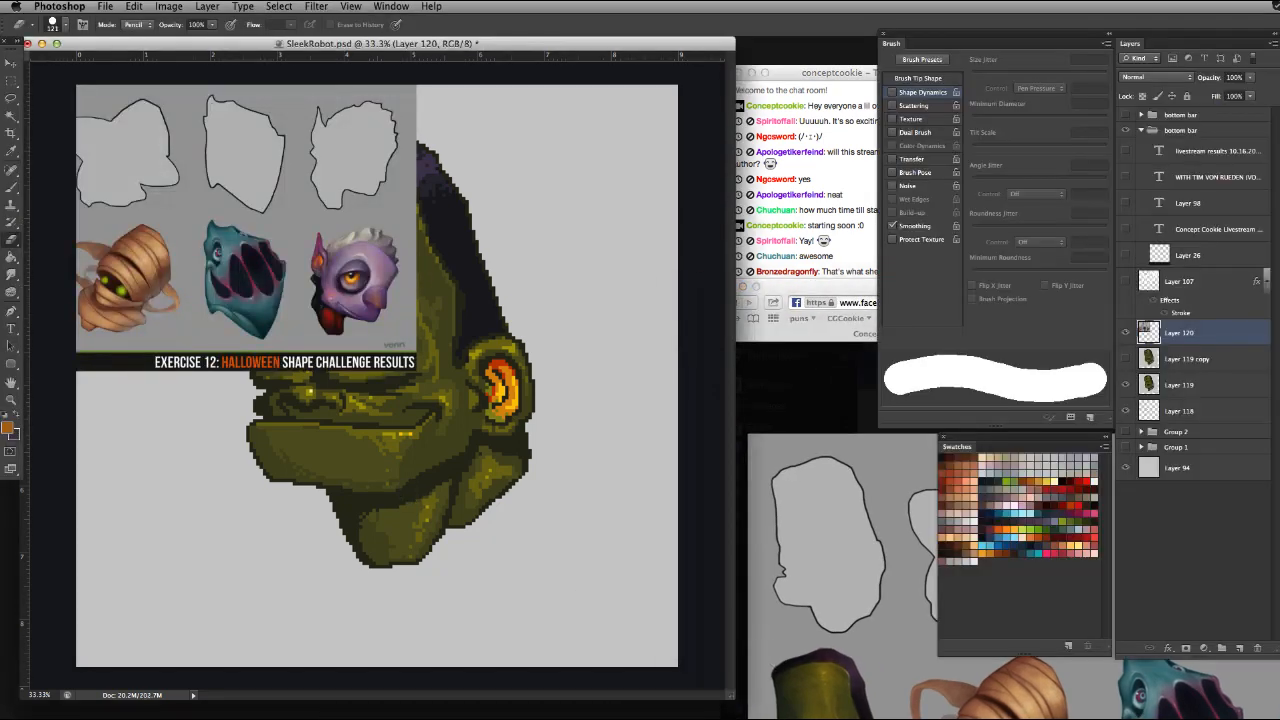
pyautogui.press('v')
pyautogui.moveTo(378, 284)
pyautogui.mouseDown()
pyautogui.moveTo(220, 202)
pyautogui.moveTo(303, 235)
pyautogui.moveTo(343, 210)
pyautogui.moveTo(292, 205)
pyautogui.mouseUp()
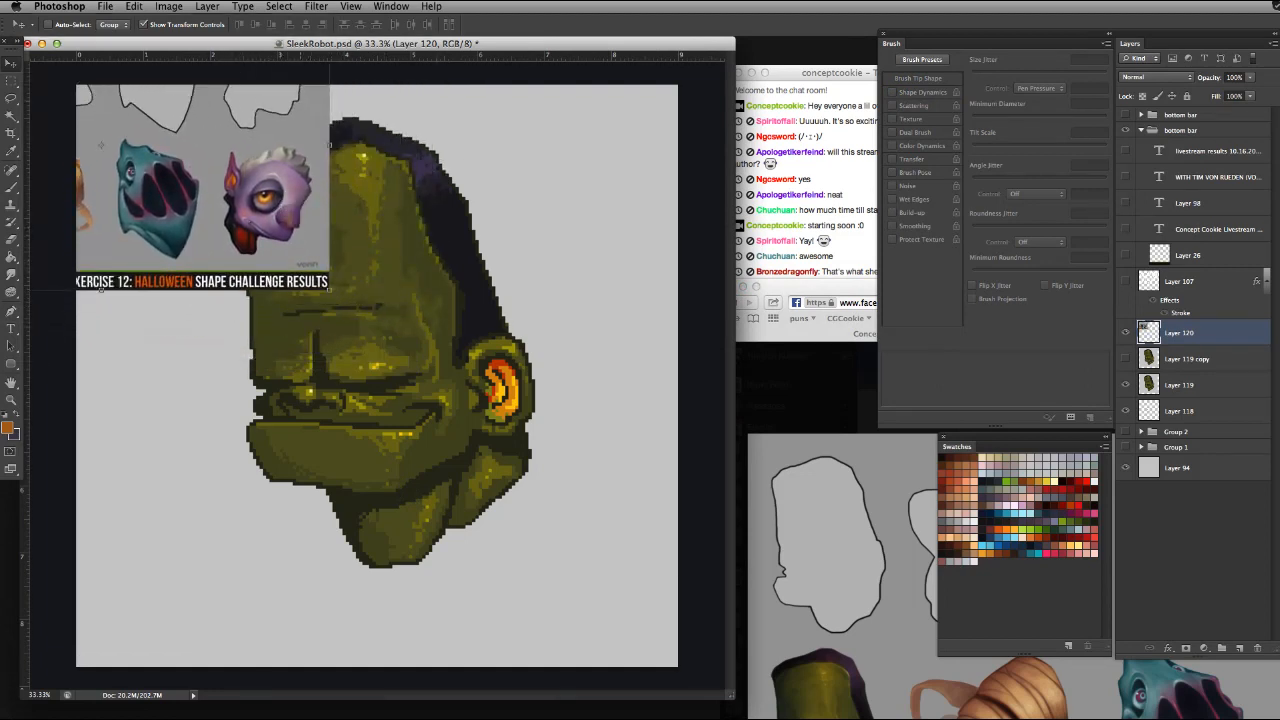
# Erase the surroundings of the teal creature on Layer 120, leaving only that head with a grey margin
pyautogui.press('e')
pyautogui.moveTo(262, 252)
pyautogui.mouseDown()
pyautogui.moveTo(255, 128)
pyautogui.moveTo(323, 277)
pyautogui.moveTo(180, 290)
pyautogui.moveTo(55, 270)
pyautogui.mouseUp()
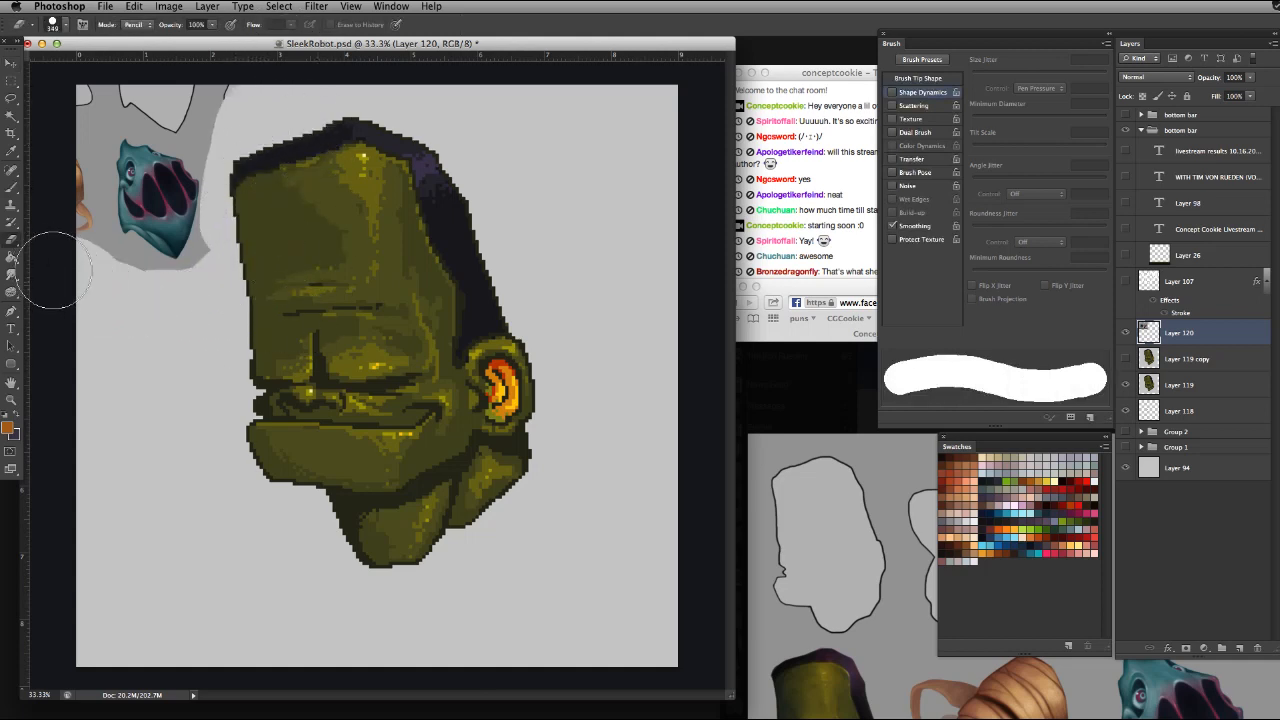
pyautogui.moveTo(245, 160)
pyautogui.mouseDown()
pyautogui.moveTo(202, 101)
pyautogui.moveTo(90, 60)
pyautogui.mouseUp()
pyautogui.moveTo(83, 290); pyautogui.dragTo(83, 77)
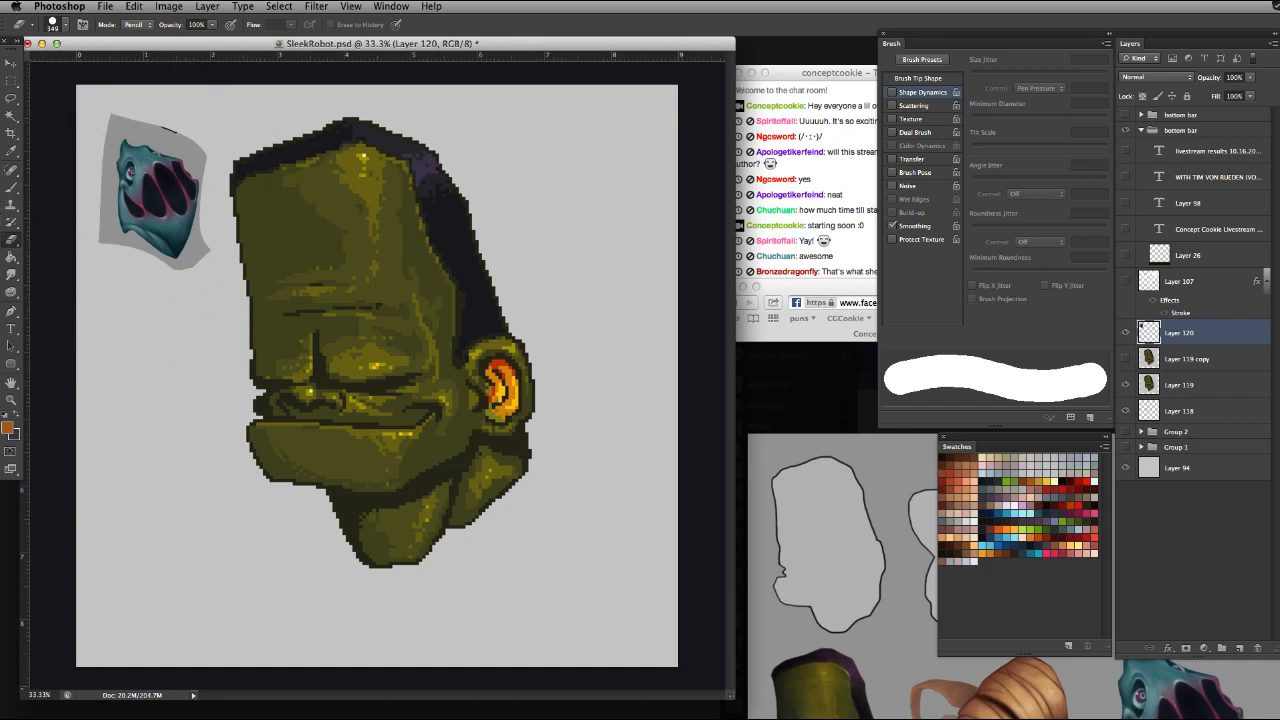
# Choose the Pencil Tool and add a new empty layer directly above Layer 119 copy
pyautogui.click(1187, 358)
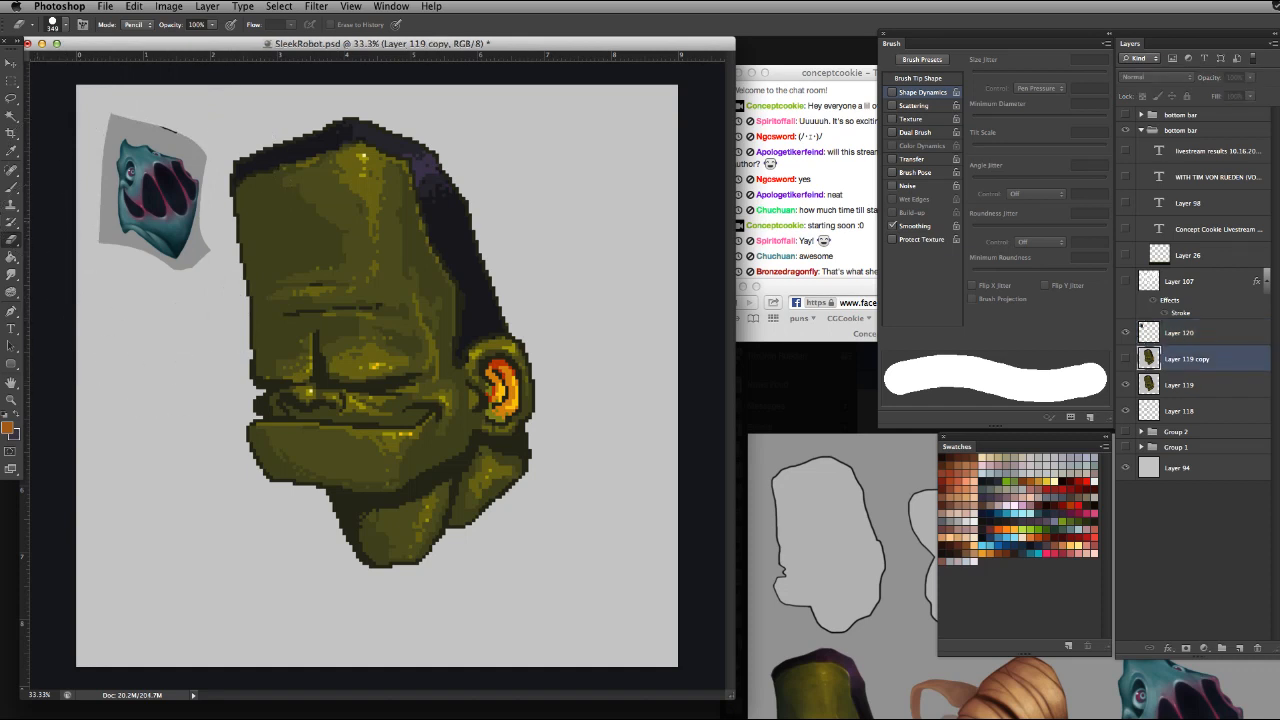
pyautogui.press('b')
pyautogui.press('j')
pyautogui.press('b')
pyautogui.click(11, 187)
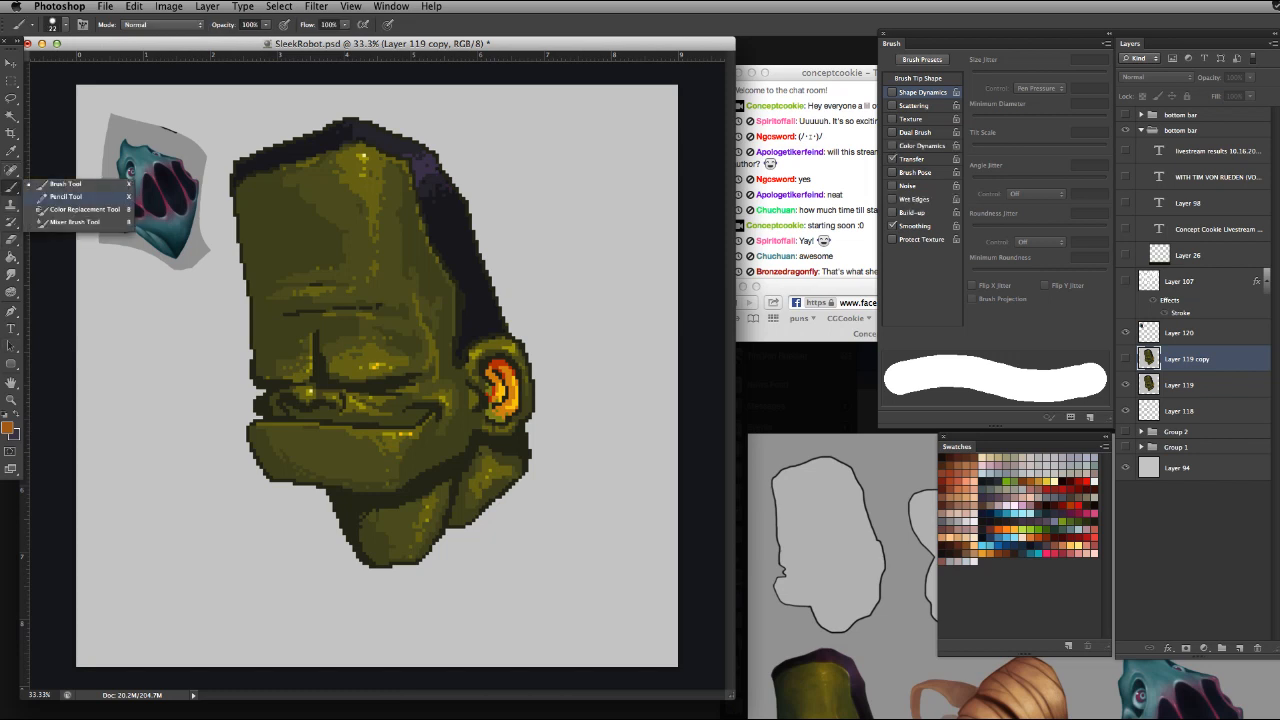
pyautogui.click(66, 196)
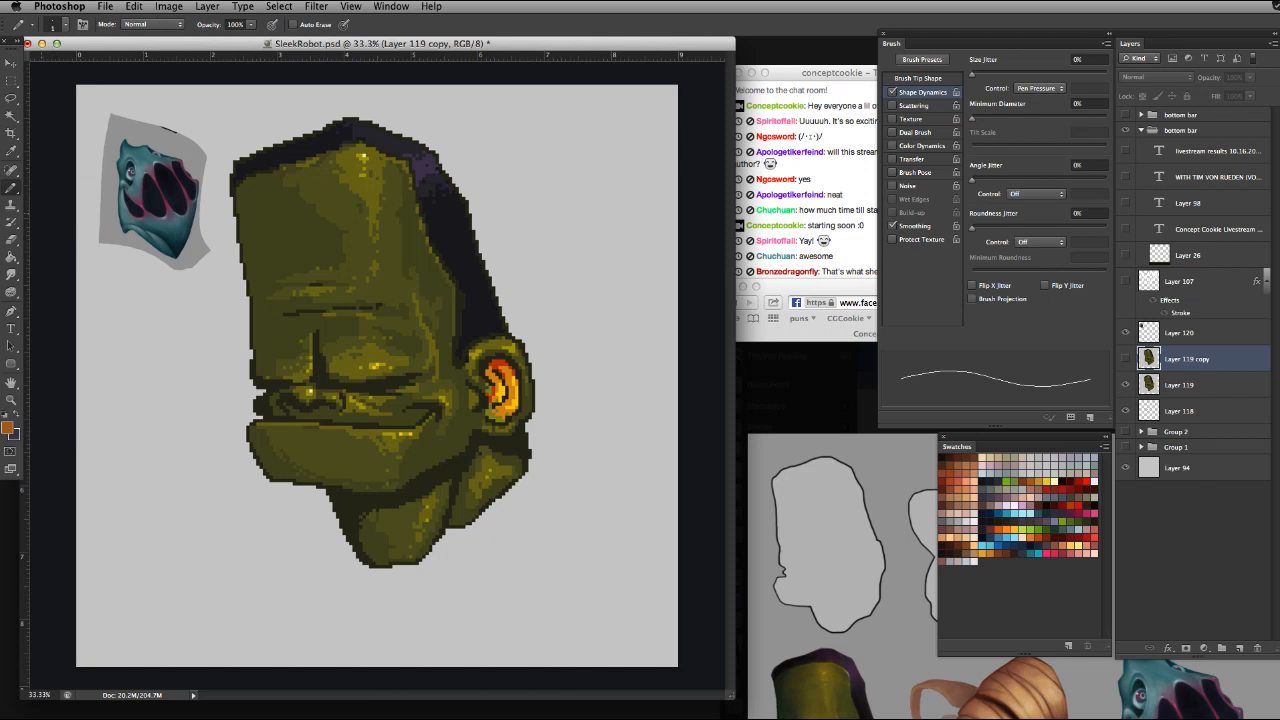
pyautogui.click(1240, 648)
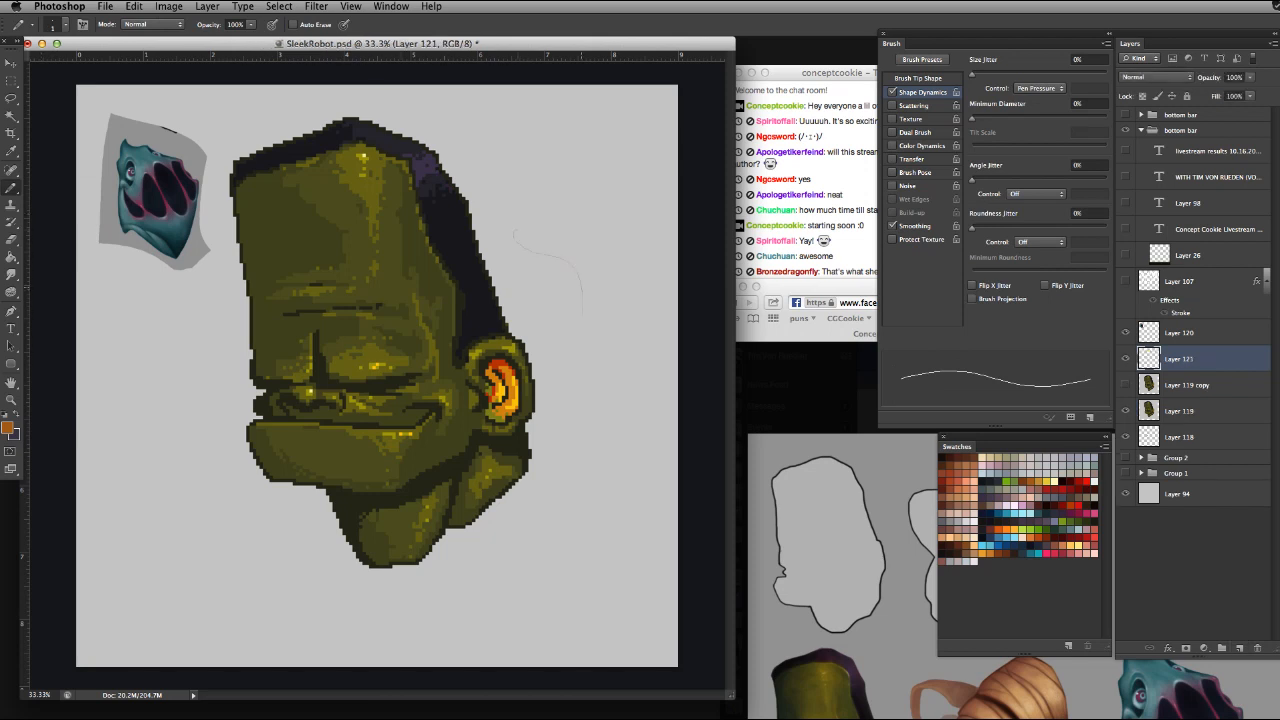
# Draw a thin orange looping pencil squiggle on the empty grey background beside the green head
pyautogui.moveTo(582, 300)
pyautogui.mouseDown()
pyautogui.moveTo(609, 385)
pyautogui.moveTo(583, 573)
pyautogui.mouseUp()
pyautogui.press('super+z')
pyautogui.press('super+equal')
pyautogui.press('super+equal')
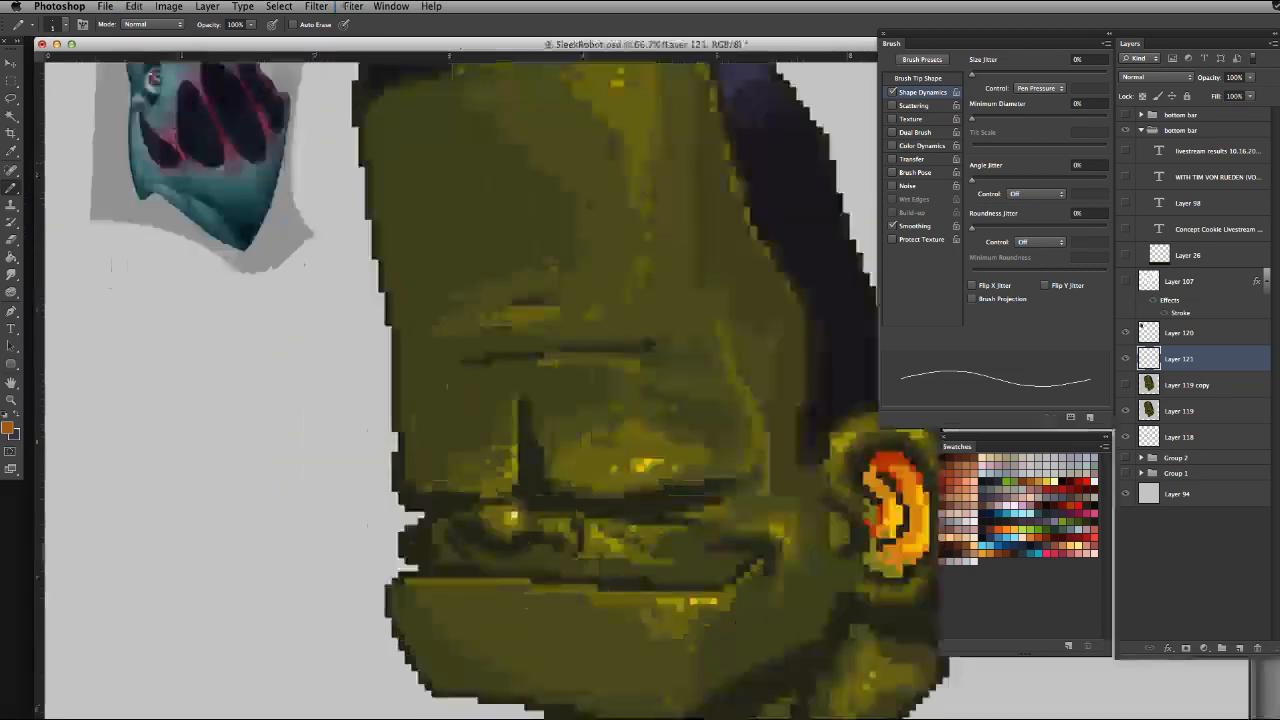
pyautogui.press('super+equal')
pyautogui.press('super+equal')
pyautogui.press('super+equal')
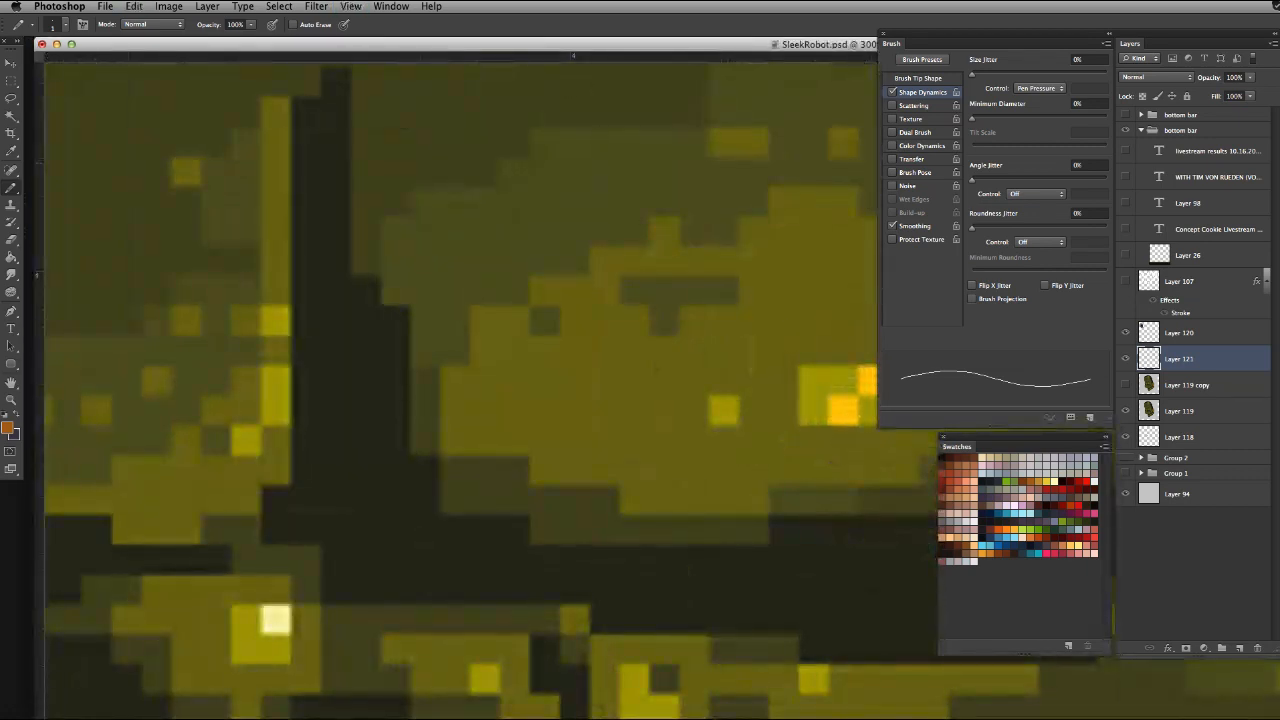
pyautogui.moveTo(127, 180); pyautogui.dragTo(809, 241)
pyautogui.moveTo(78, 245); pyautogui.dragTo(474, 298)
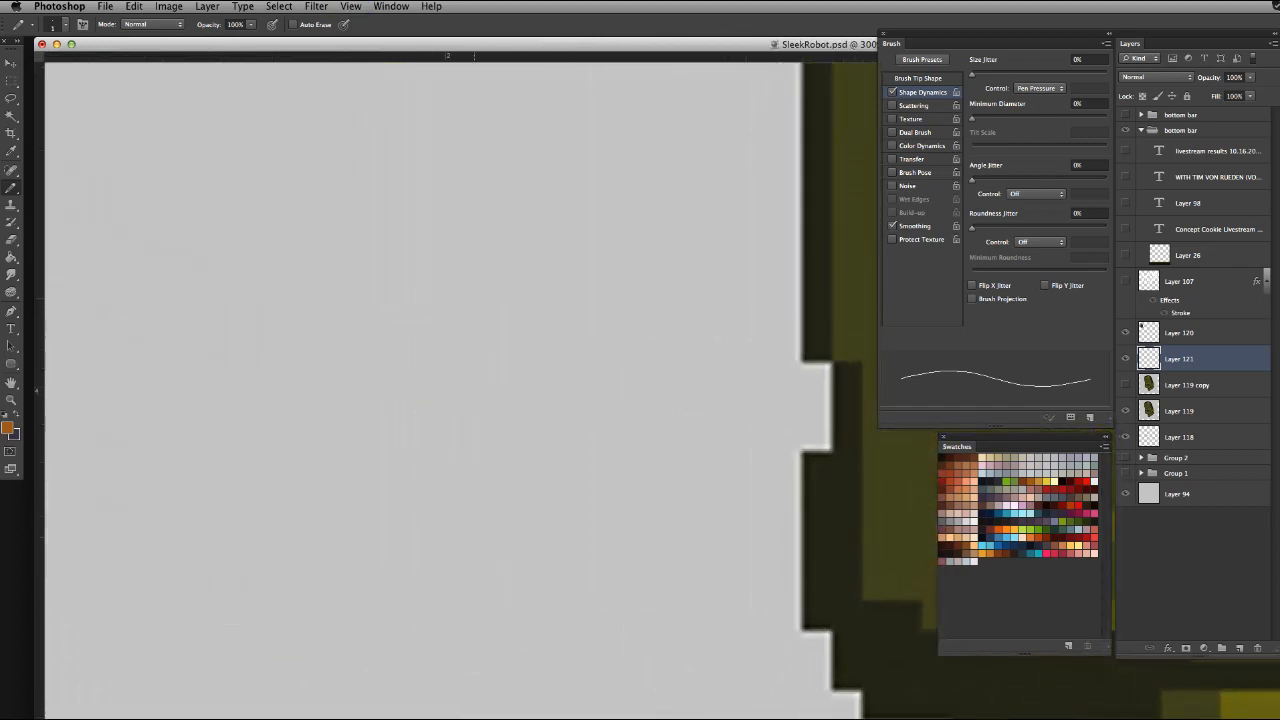
pyautogui.moveTo(516, 261)
pyautogui.mouseDown()
pyautogui.moveTo(498, 393)
pyautogui.moveTo(537, 553)
pyautogui.moveTo(517, 407)
pyautogui.moveTo(597, 266)
pyautogui.moveTo(536, 186)
pyautogui.moveTo(351, 273)
pyautogui.mouseUp()
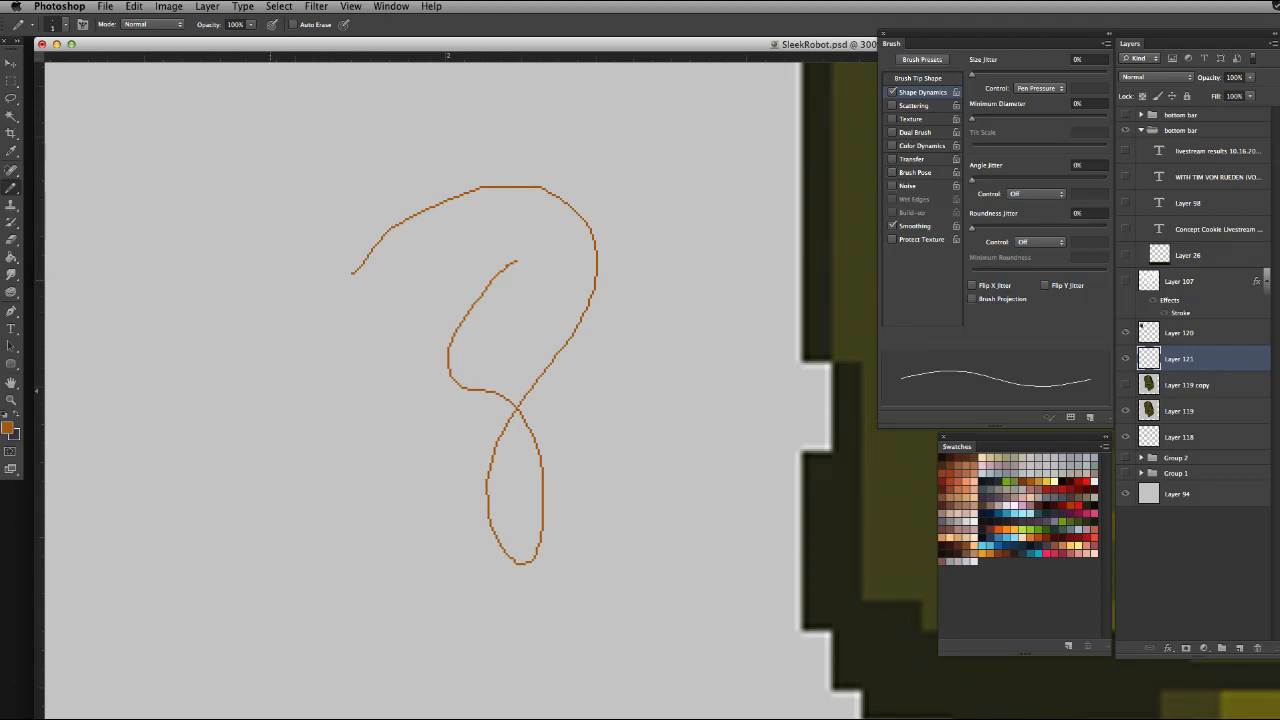
# View the orange squiggle at normal scale and undo it
pyautogui.press('super+minus')
pyautogui.press('super+minus')
pyautogui.press('super+minus')
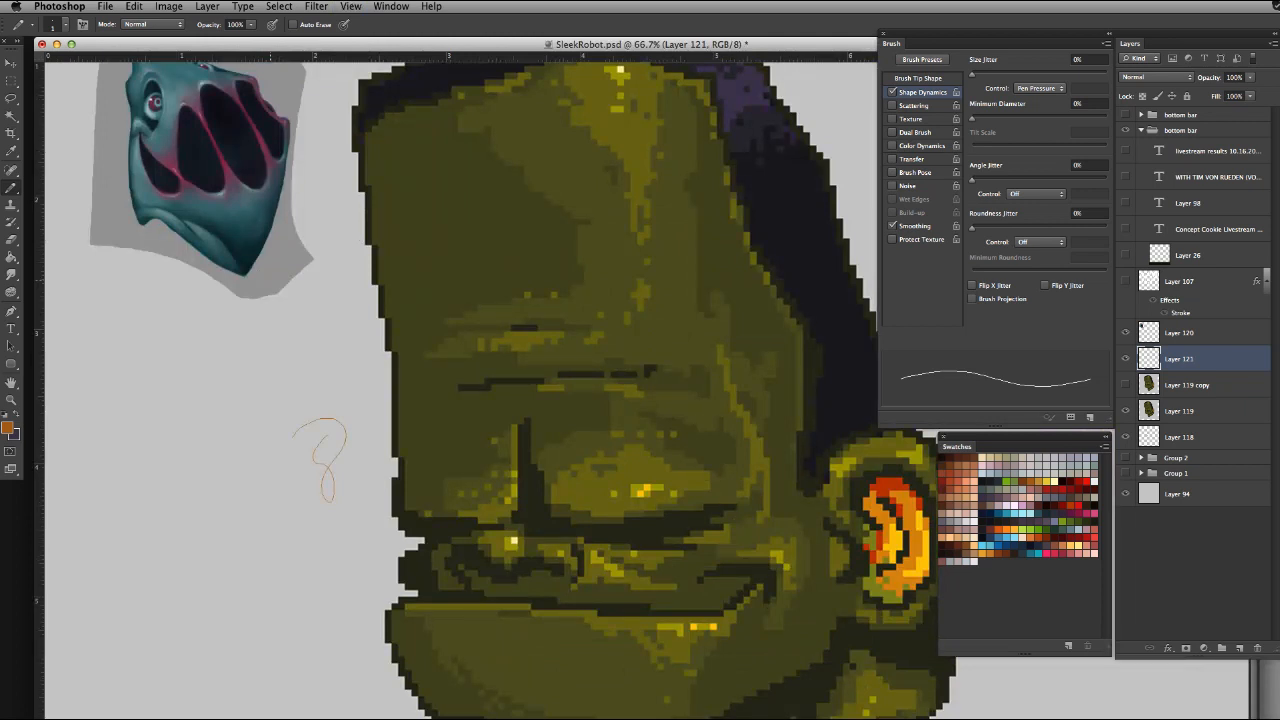
pyautogui.press('super+minus')
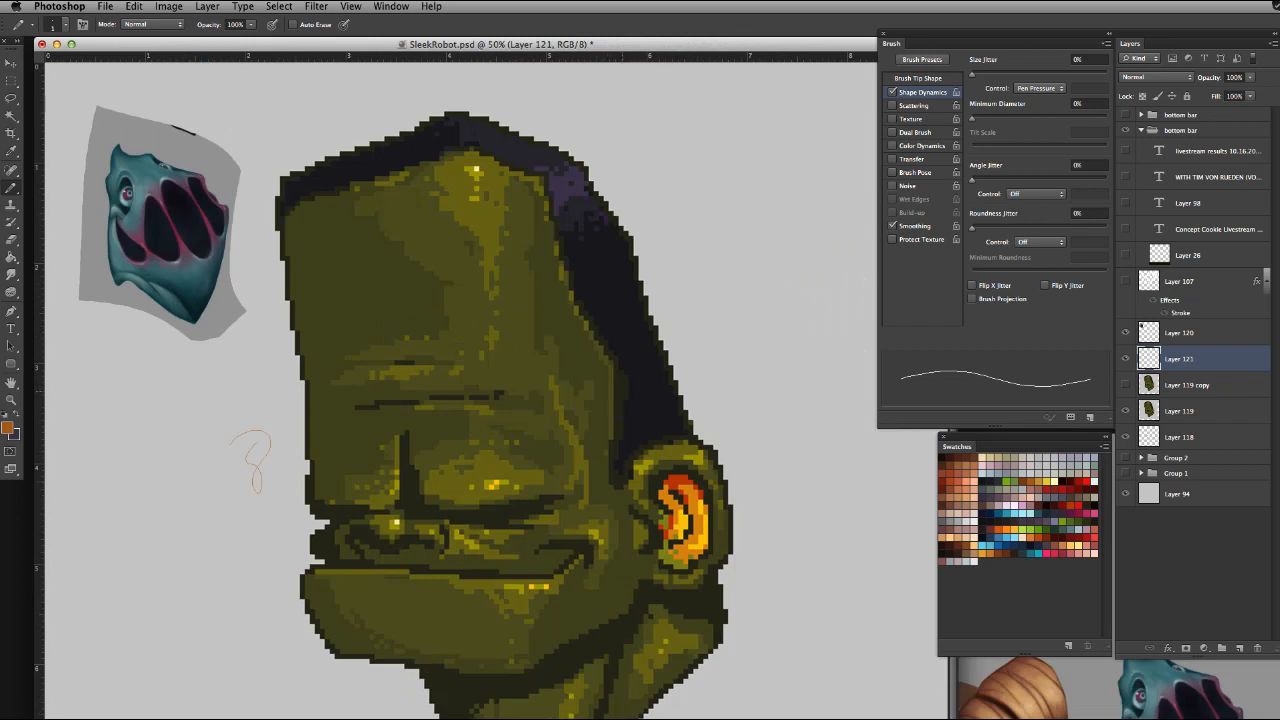
pyautogui.press('super+z')
# Preview the smooth Layer 119 copy, and hide both it and Layer 119 to leave the tiny original head
pyautogui.click(1126, 385)
pyautogui.click(1187, 385)
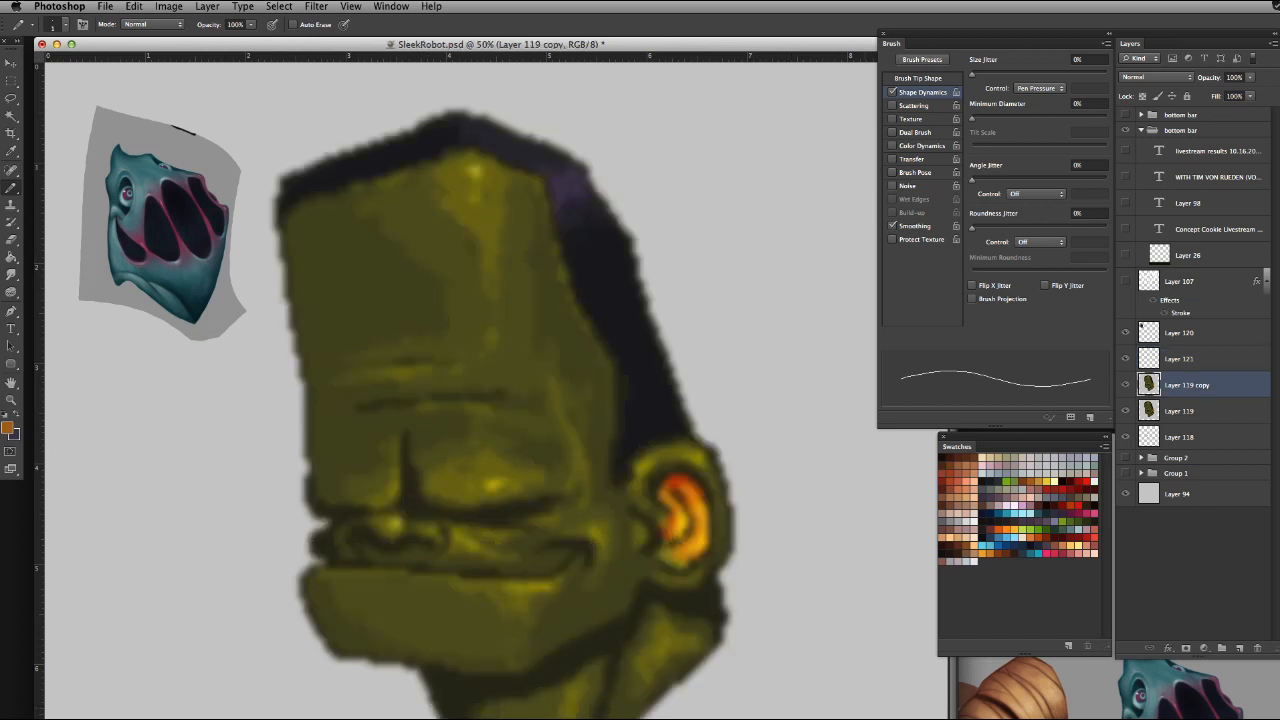
pyautogui.click(1126, 411)
pyautogui.click(1126, 385)
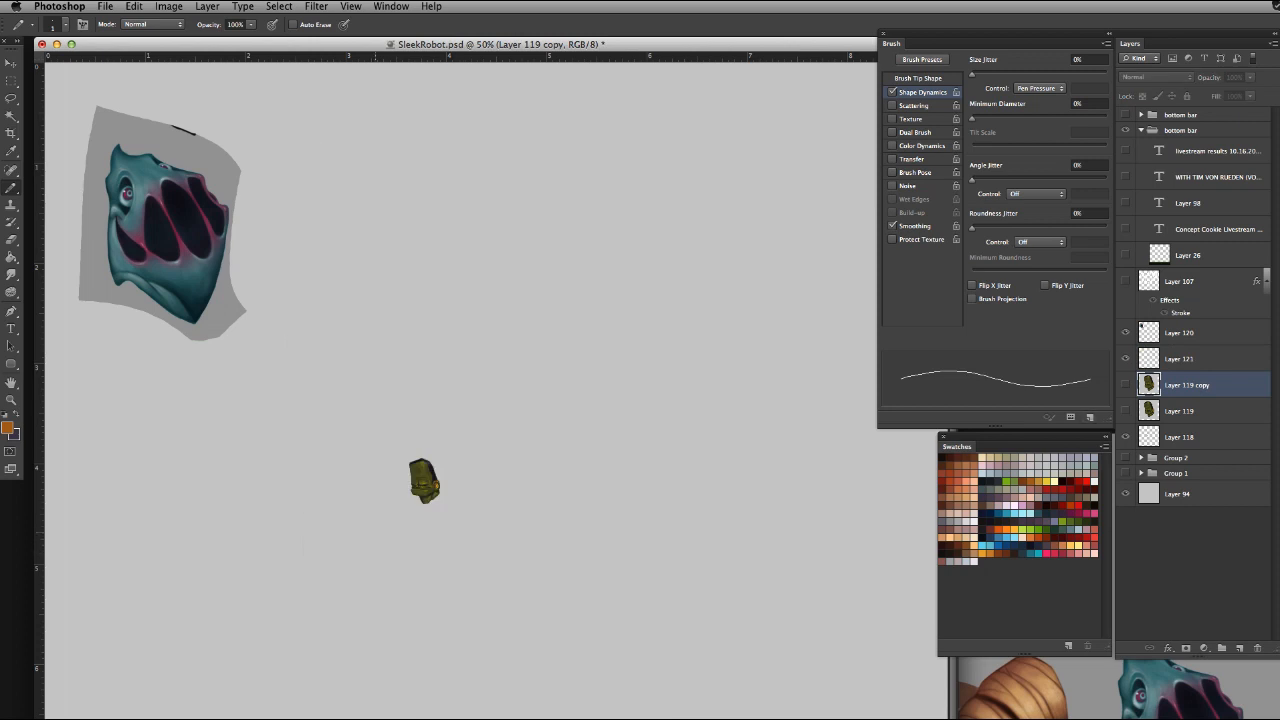
# Compare the tiny pixel-art head at 500% with its size on the whole canvas at 12.5%
pyautogui.scroll(5, 424, 480)
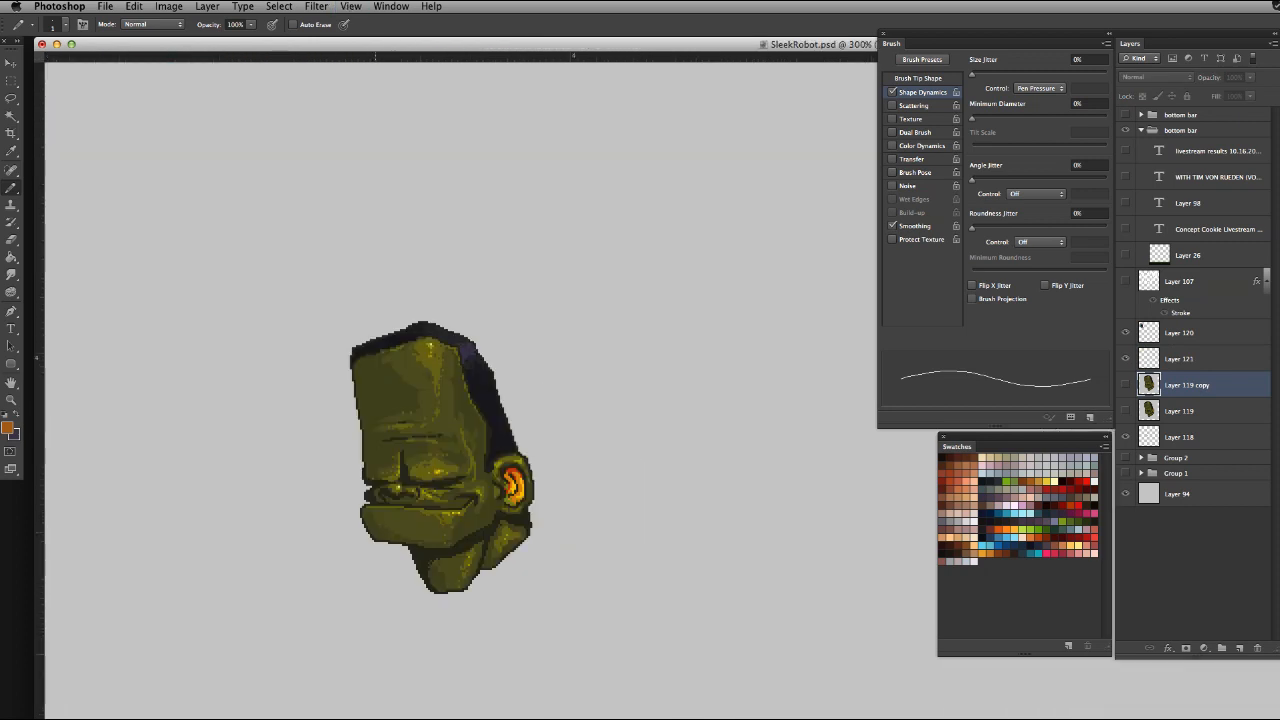
pyautogui.scroll(2, 424, 480)
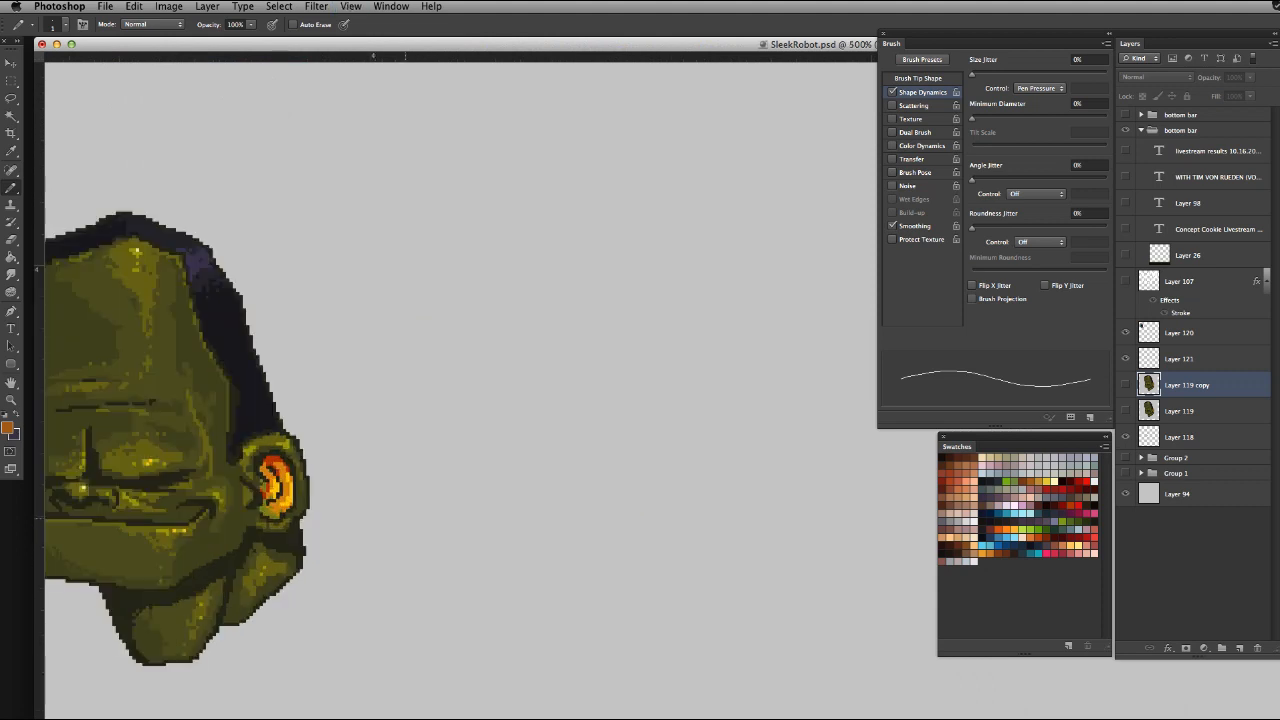
pyautogui.hscroll(-8, 424, 480)
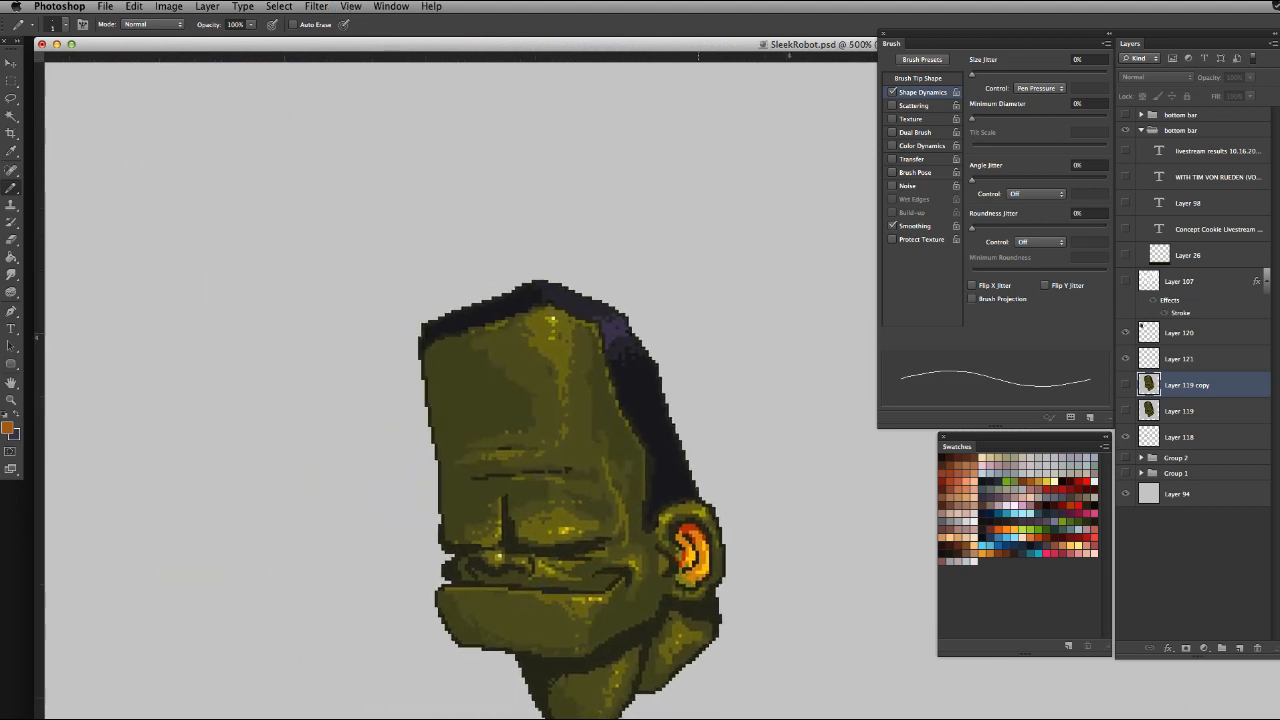
pyautogui.scroll(-1, 424, 480)
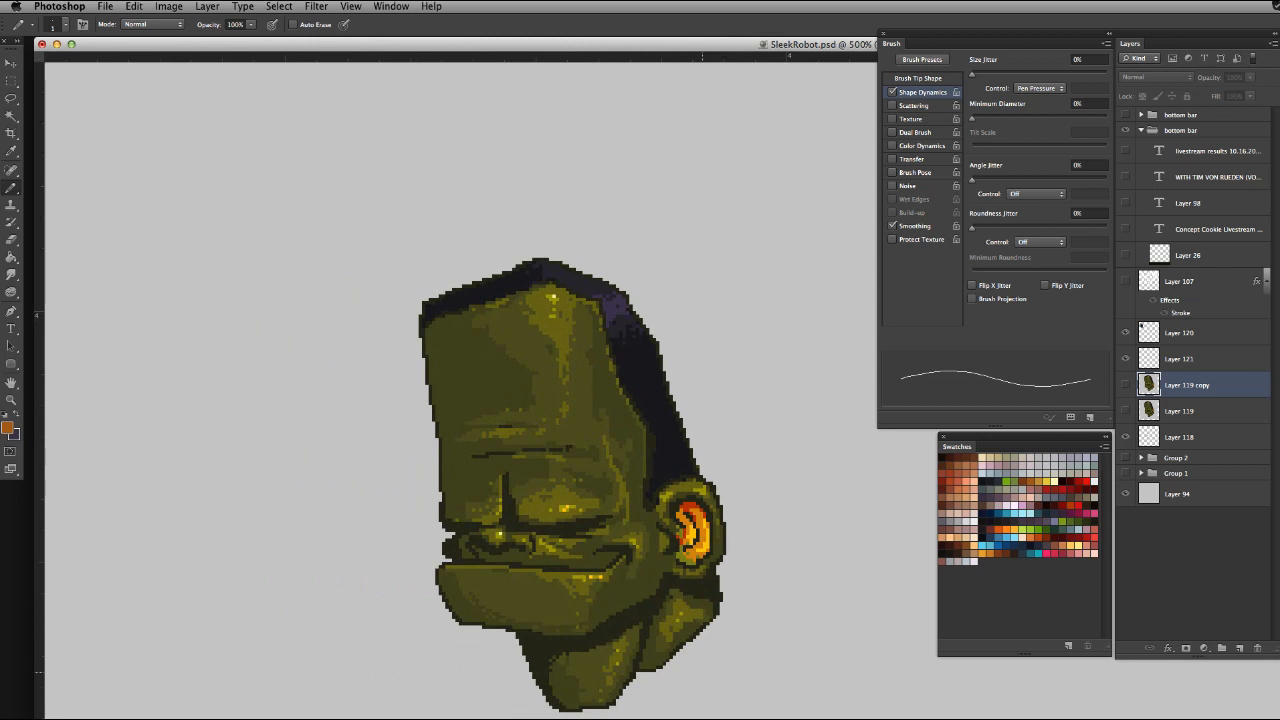
pyautogui.scroll(-6, 424, 480)
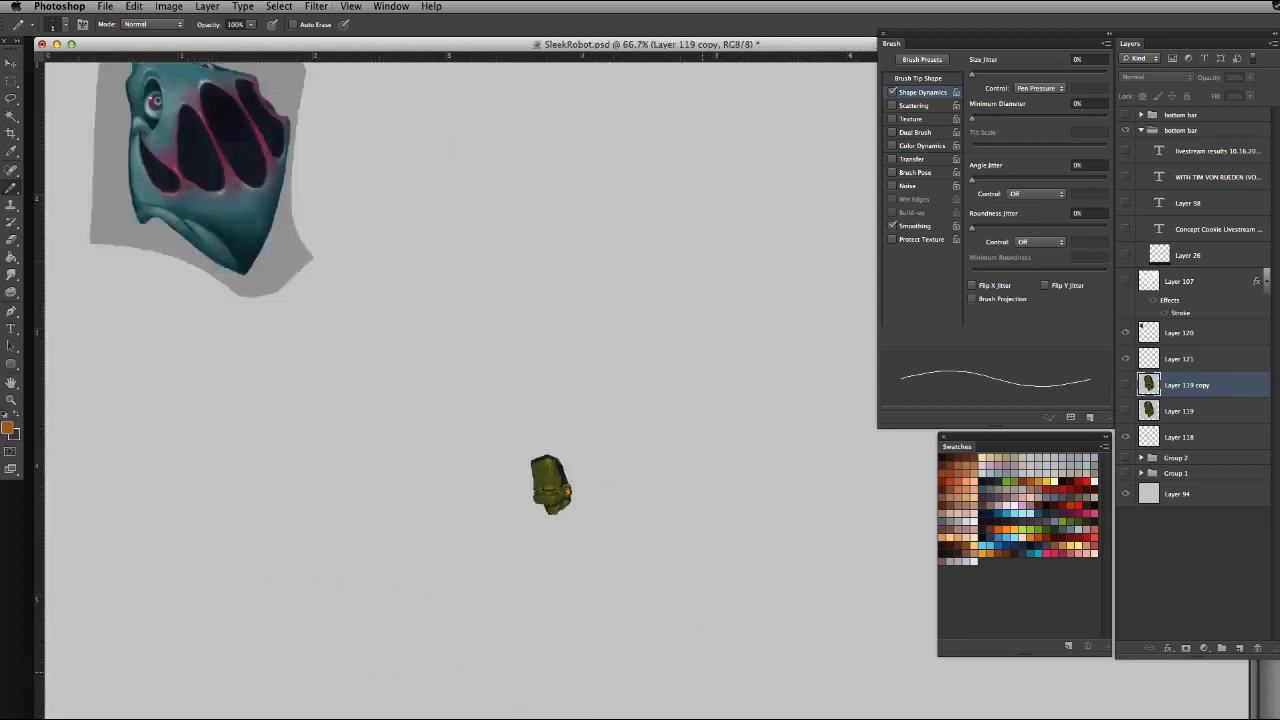
pyautogui.press('super+minus')
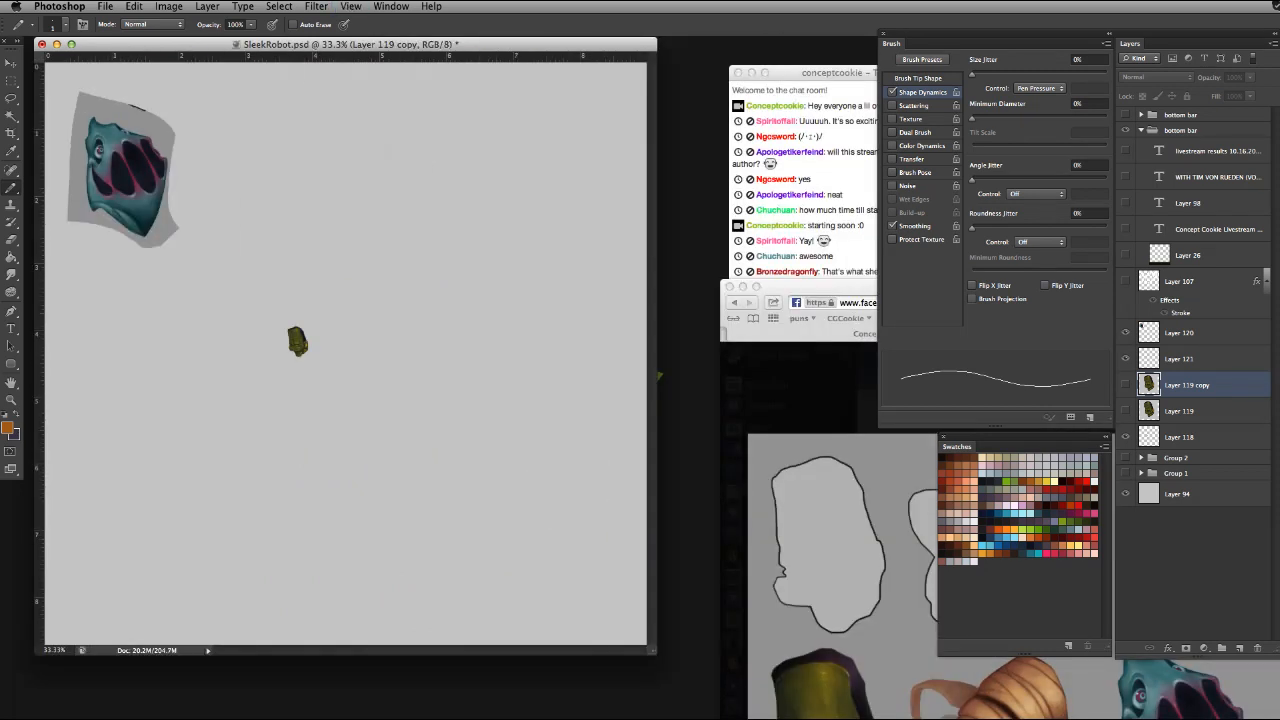
pyautogui.press('super+minus')
pyautogui.press('super+minus')
pyautogui.press('super+minus')
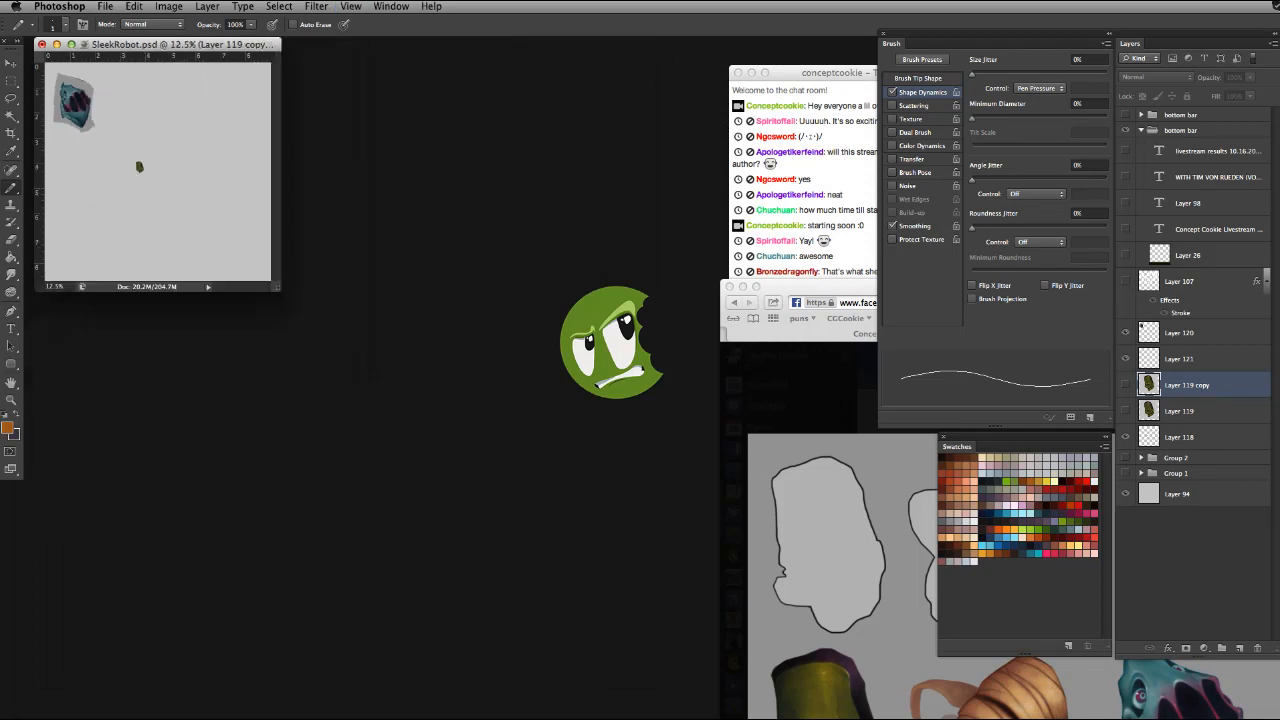
# Inspect the pixel structure of the tiny green head at 500% magnification
pyautogui.press('super+equal')
pyautogui.press('super+equal')
pyautogui.press('super+equal')
pyautogui.press('super+equal')
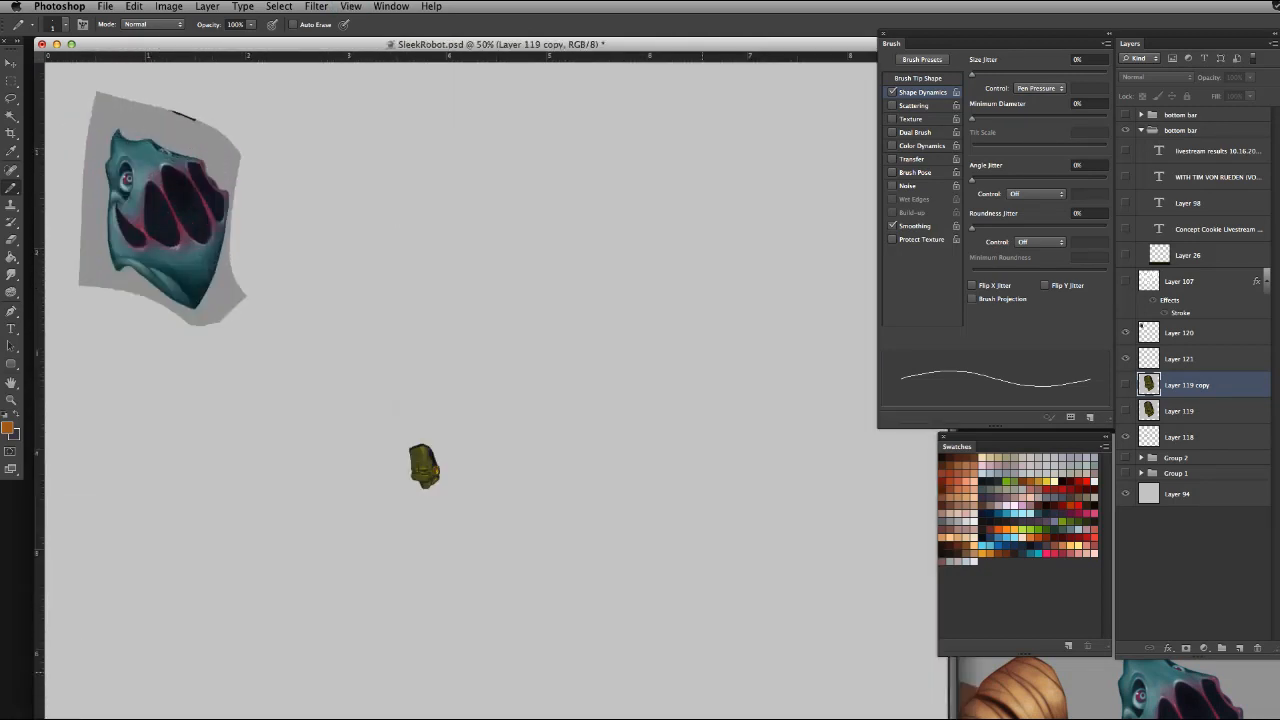
pyautogui.press('super+equal')
pyautogui.press('super+equal')
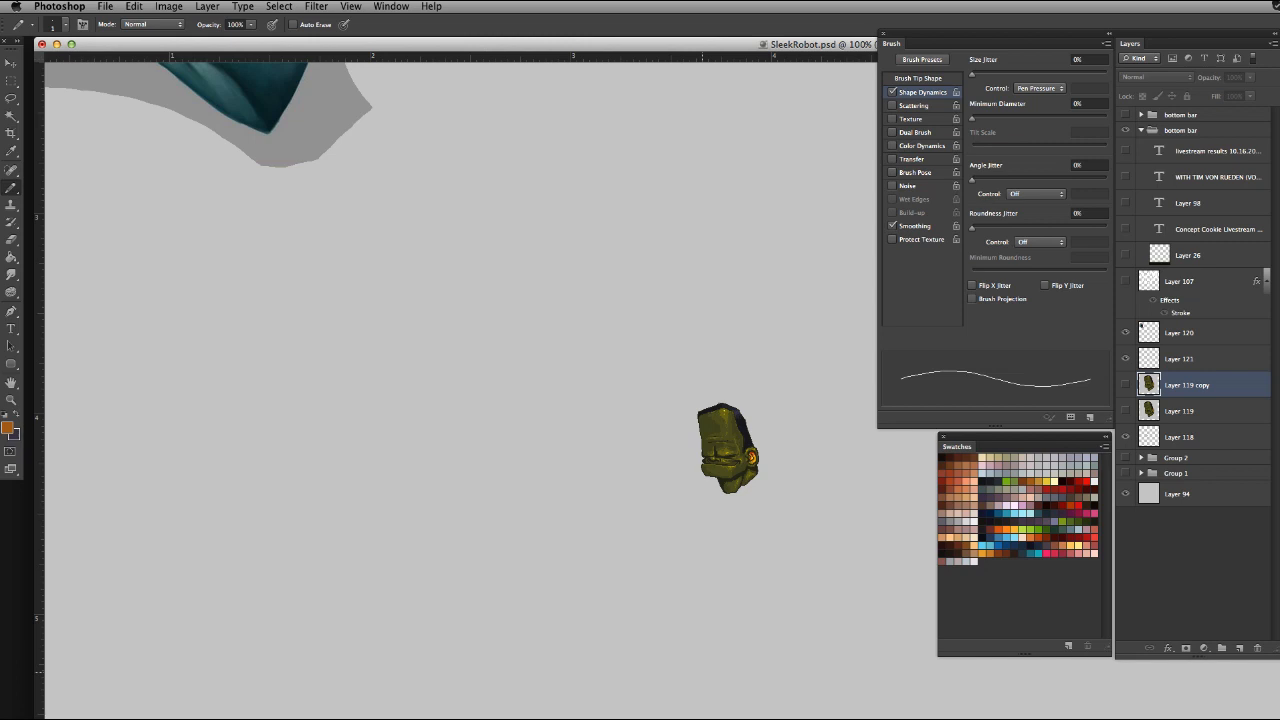
pyautogui.press('super+equal')
pyautogui.press('super+equal')
pyautogui.press('super+equal')
pyautogui.press('super+equal')
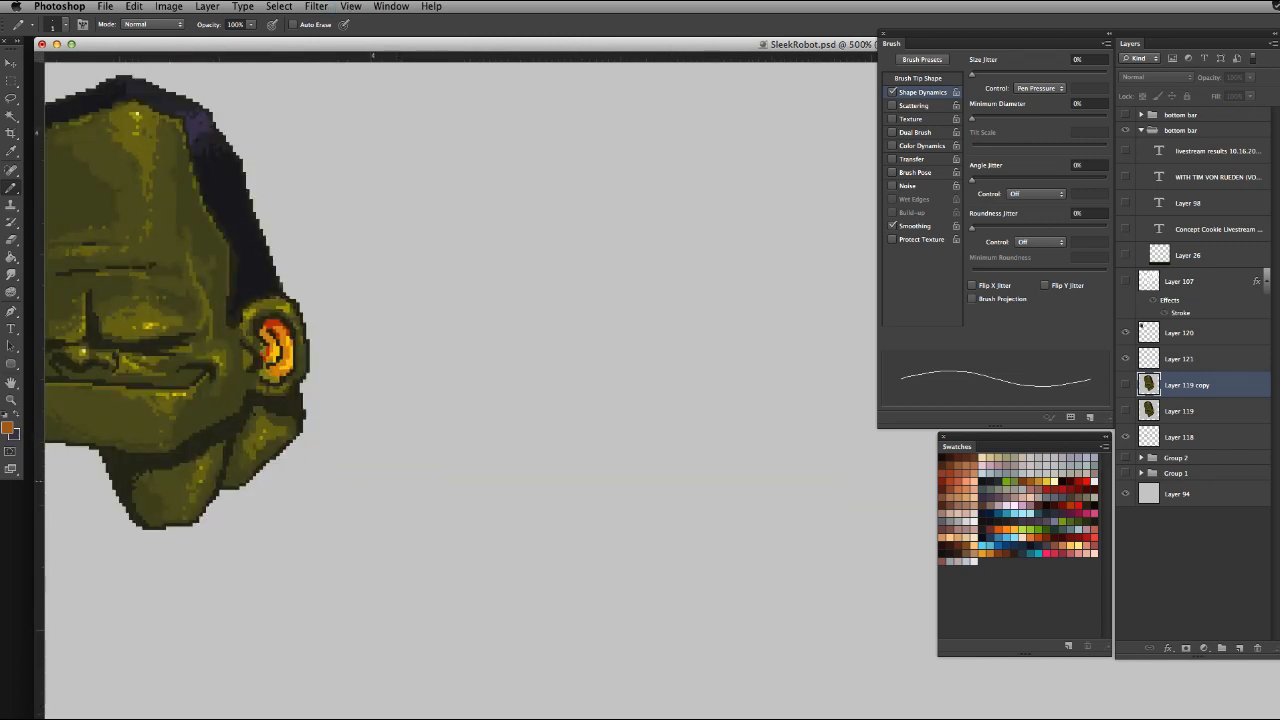
pyautogui.moveTo(342, 372); pyautogui.dragTo(680, 426)
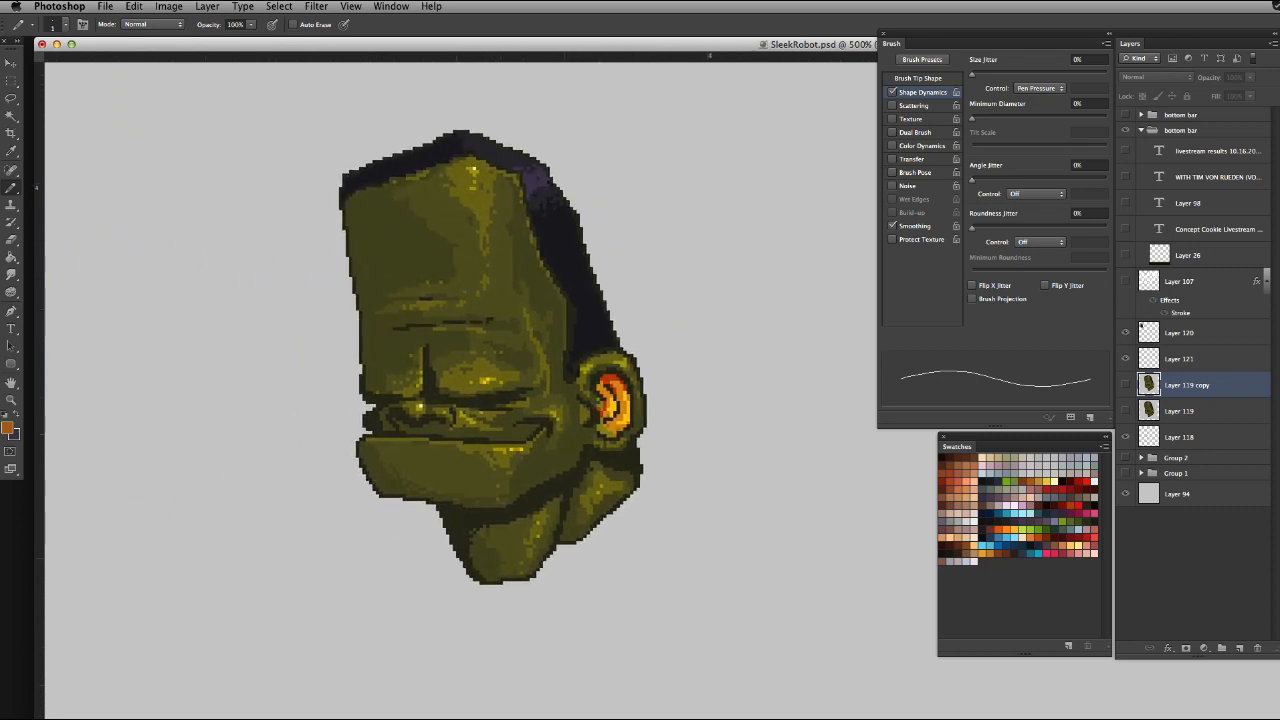
# Inspect the green head's pixels at 600% magnification and compare them with the wider canvas at 66.7%
pyautogui.press('super+equal')
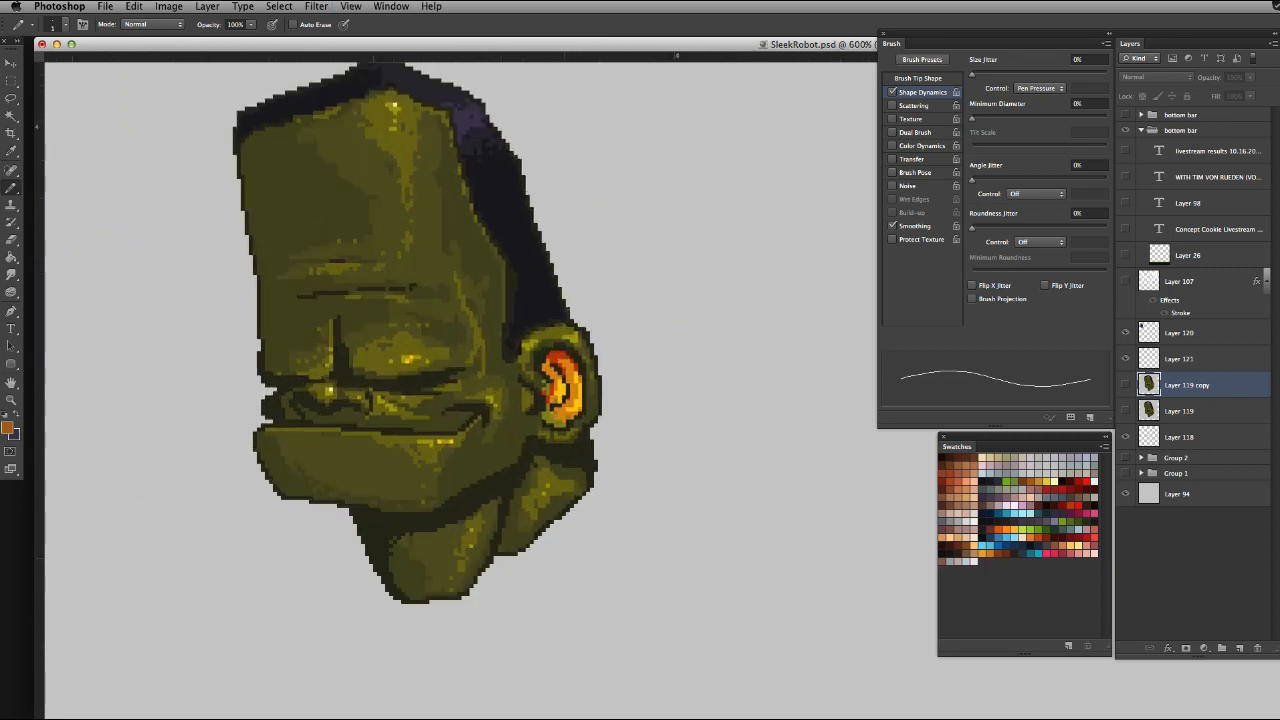
pyautogui.scroll(3, 449, 368)
pyautogui.scroll(-2, 348, 367)
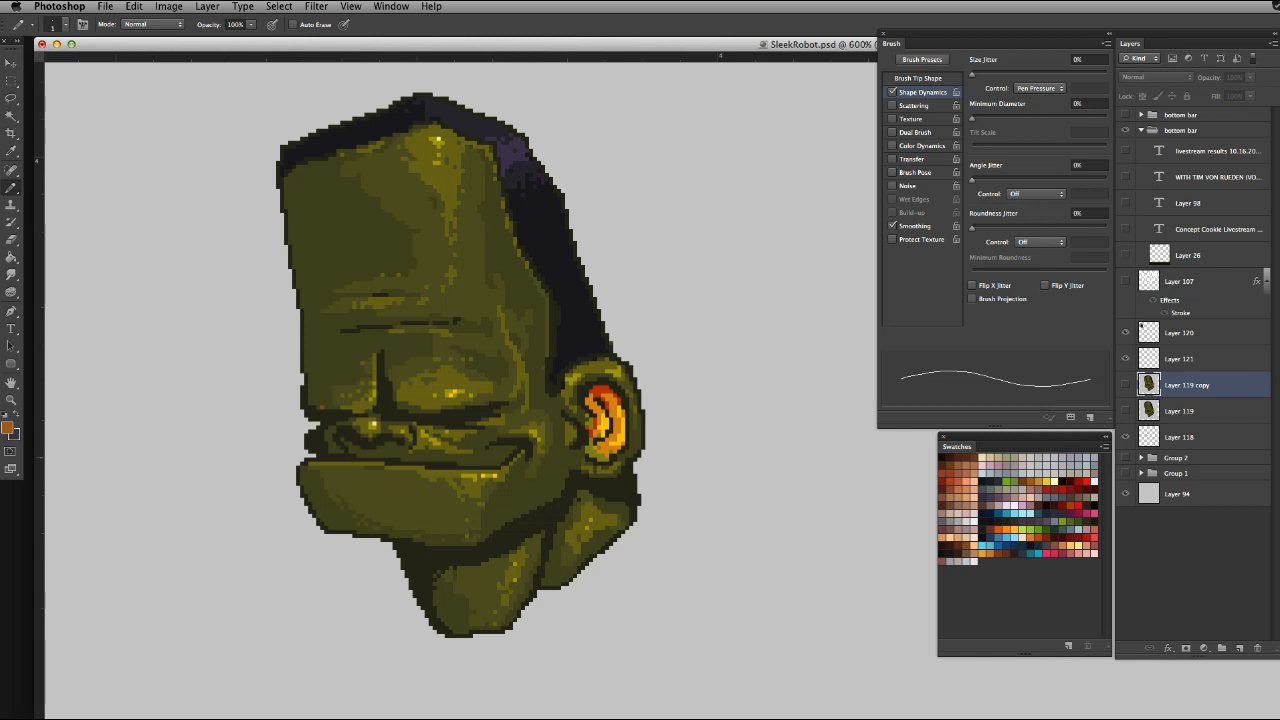
pyautogui.press('g')
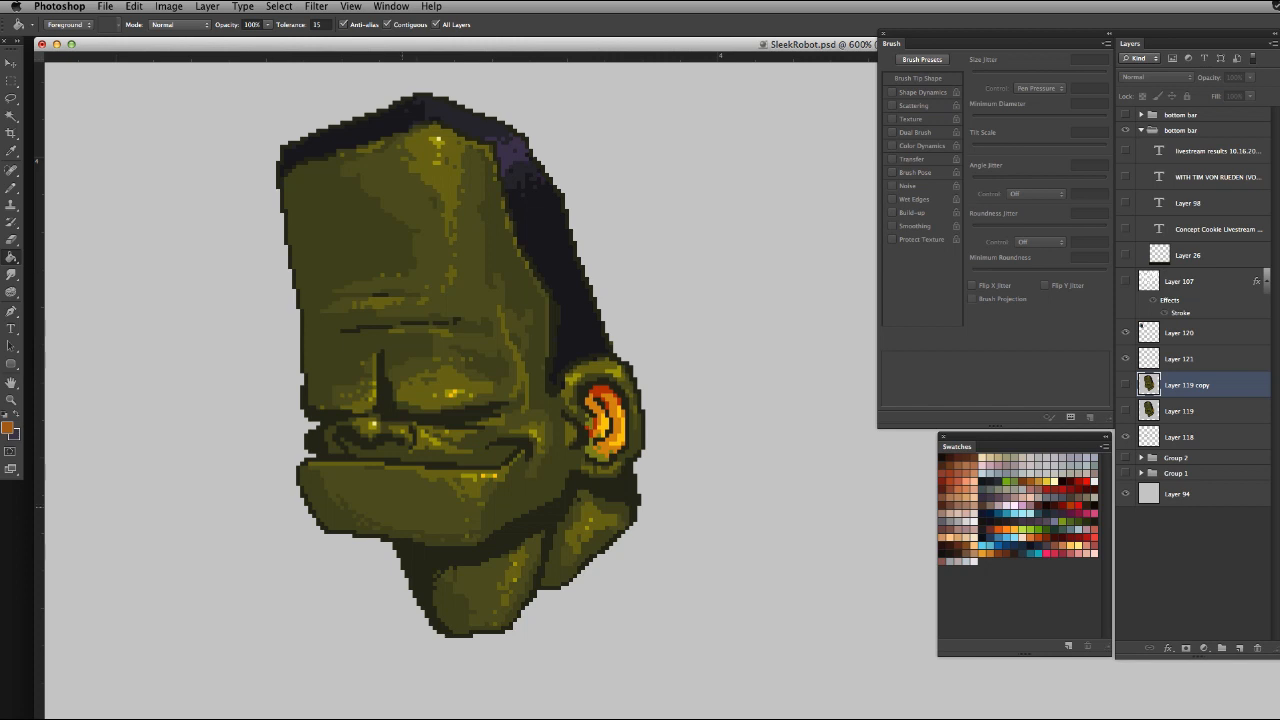
pyautogui.press('super+minus')
pyautogui.press('super+minus')
pyautogui.press('super+minus')
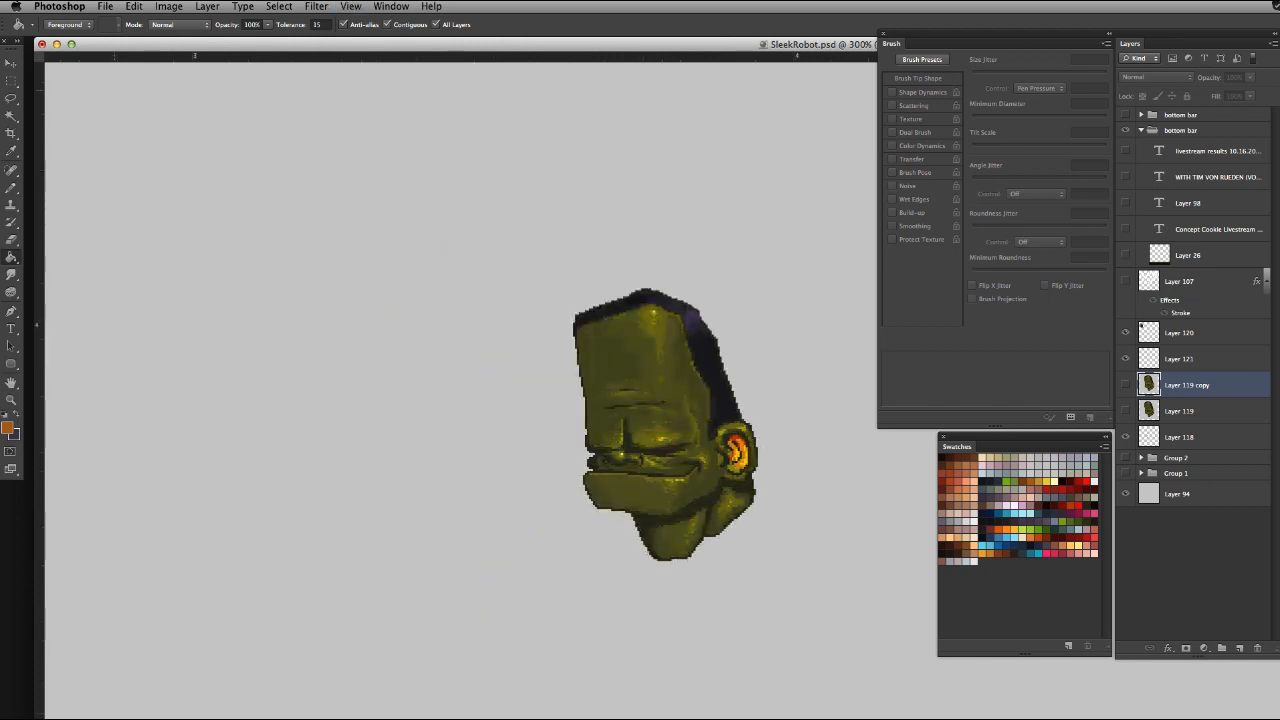
pyautogui.press('super+minus')
pyautogui.press('super+minus')
pyautogui.press('super+minus')
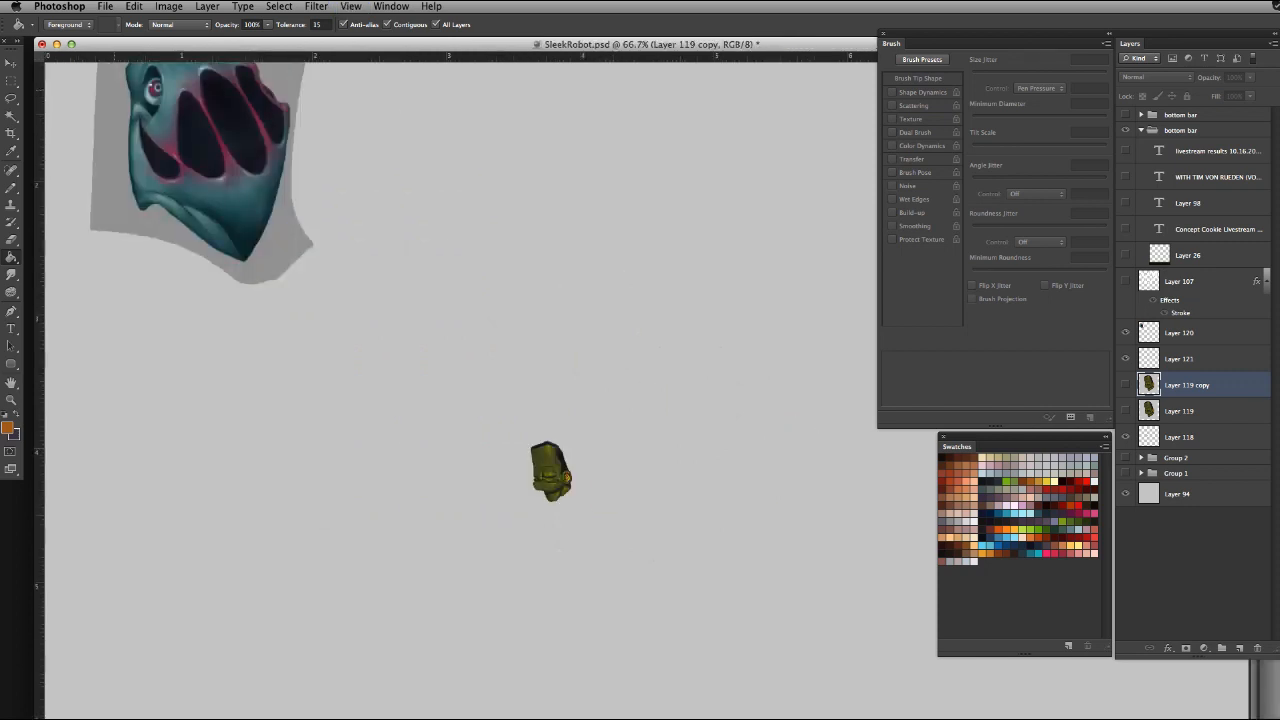
# Move the SleekRobot document window aside and reposition the Concept Cookie browser window showing the Halloween shape references
pyautogui.press('v')
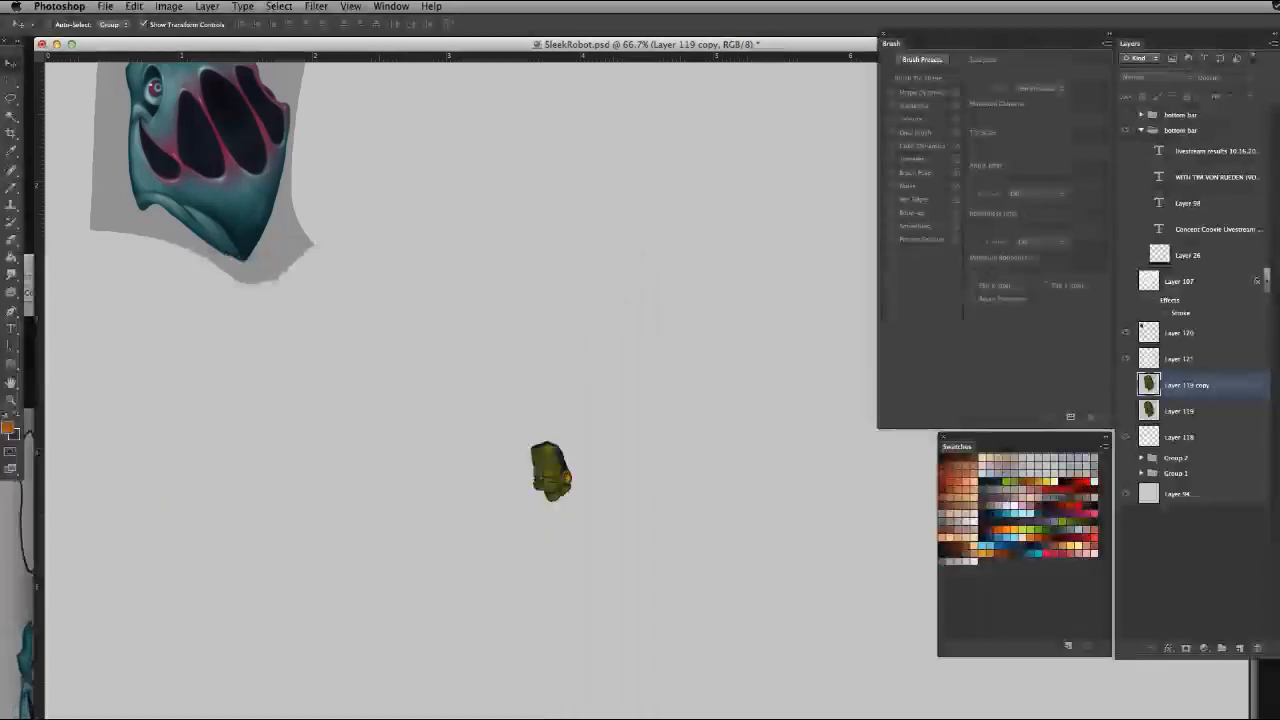
pyautogui.moveTo(450, 44); pyautogui.dragTo(579, 73)
pyautogui.scroll(3, 520, 380)
pyautogui.scroll(2, 520, 380)
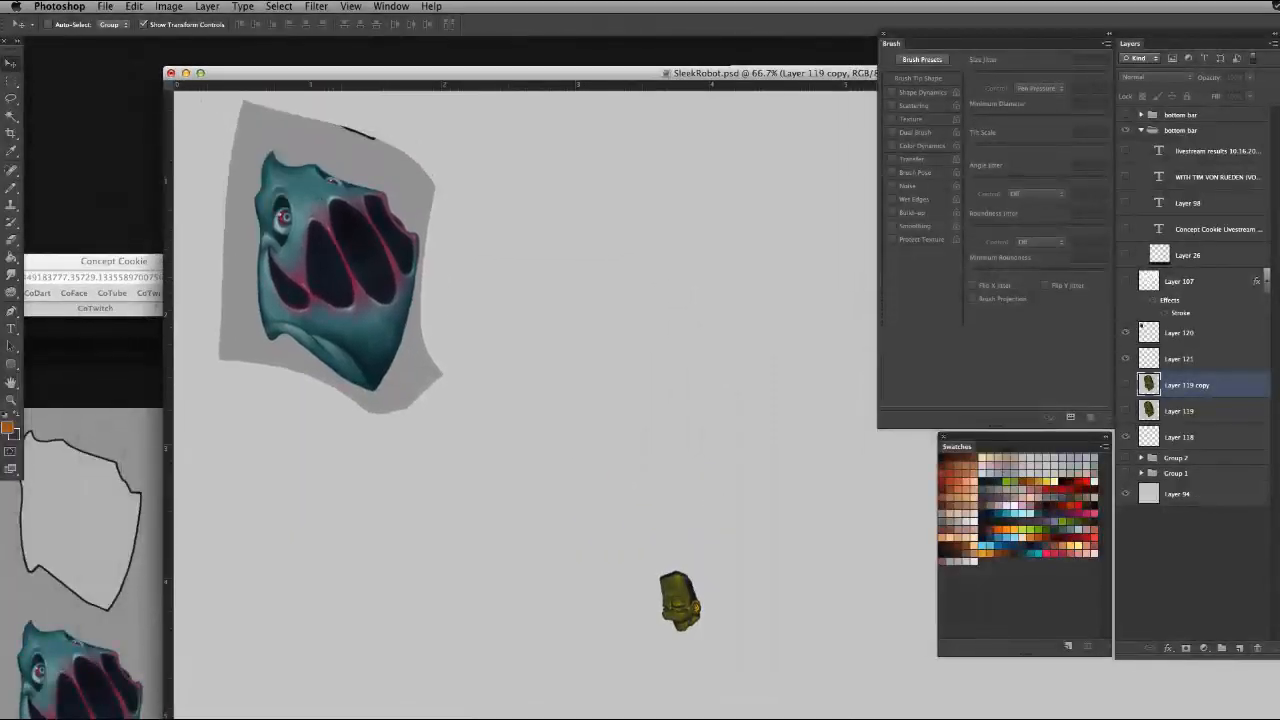
pyautogui.moveTo(112, 291); pyautogui.dragTo(137, 177)
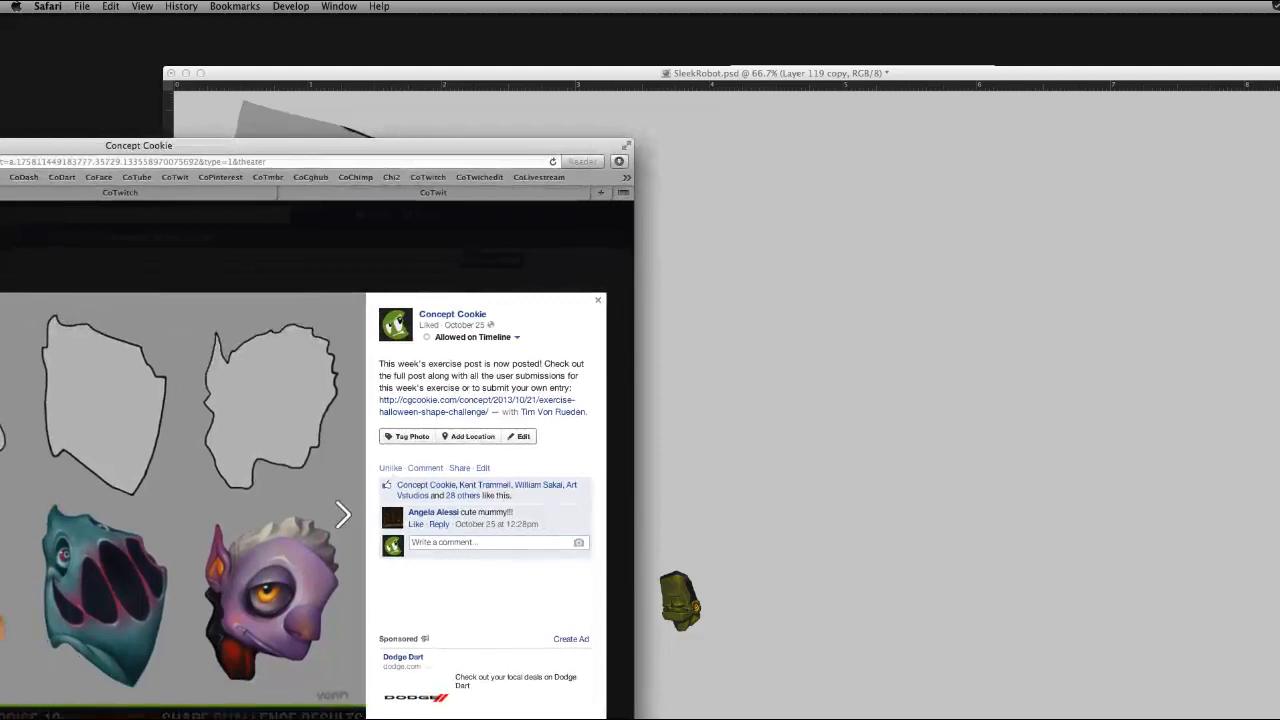
# Switch back to Photoshop and frame the green head at 400% with empty canvas beside it
pyautogui.press('super+Tab')
pyautogui.press('super+plus')
pyautogui.press('super+plus')
pyautogui.press('super+plus')
pyautogui.press('super+plus')
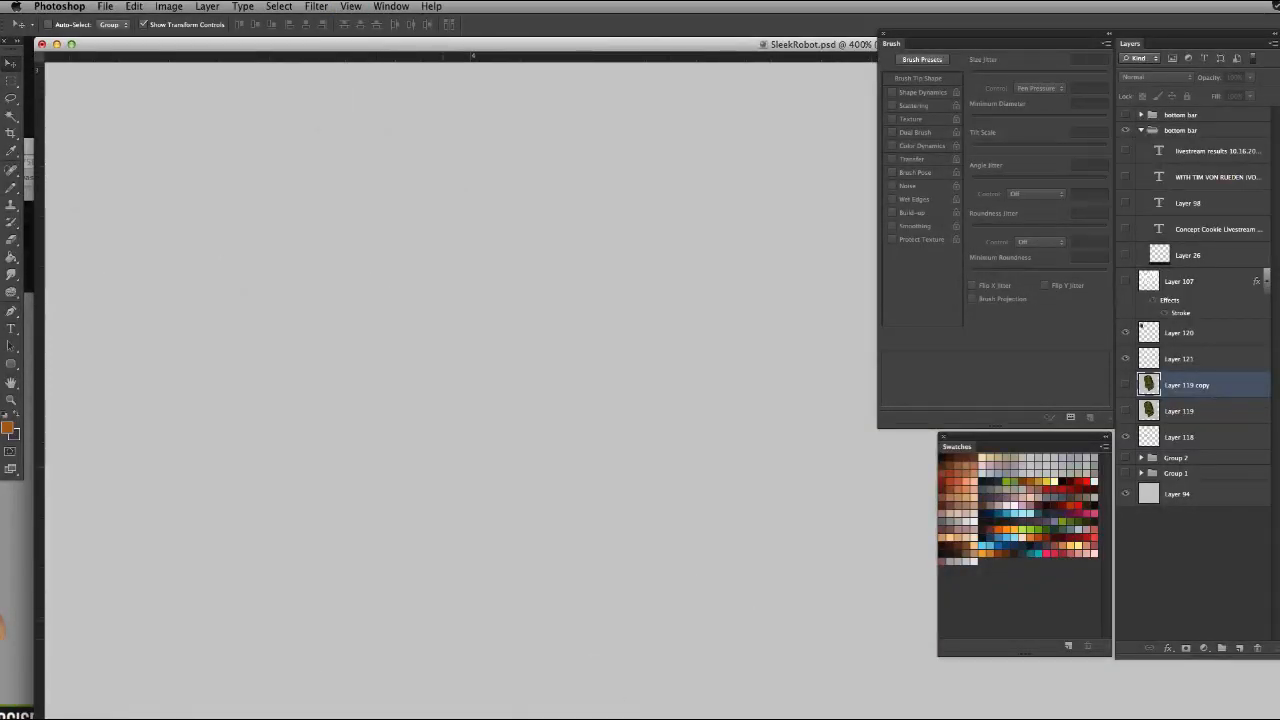
pyautogui.scroll(-5, 650, 405)
pyautogui.moveTo(515, 404); pyautogui.dragTo(715, 217)
pyautogui.moveTo(571, 238); pyautogui.dragTo(176, 260)
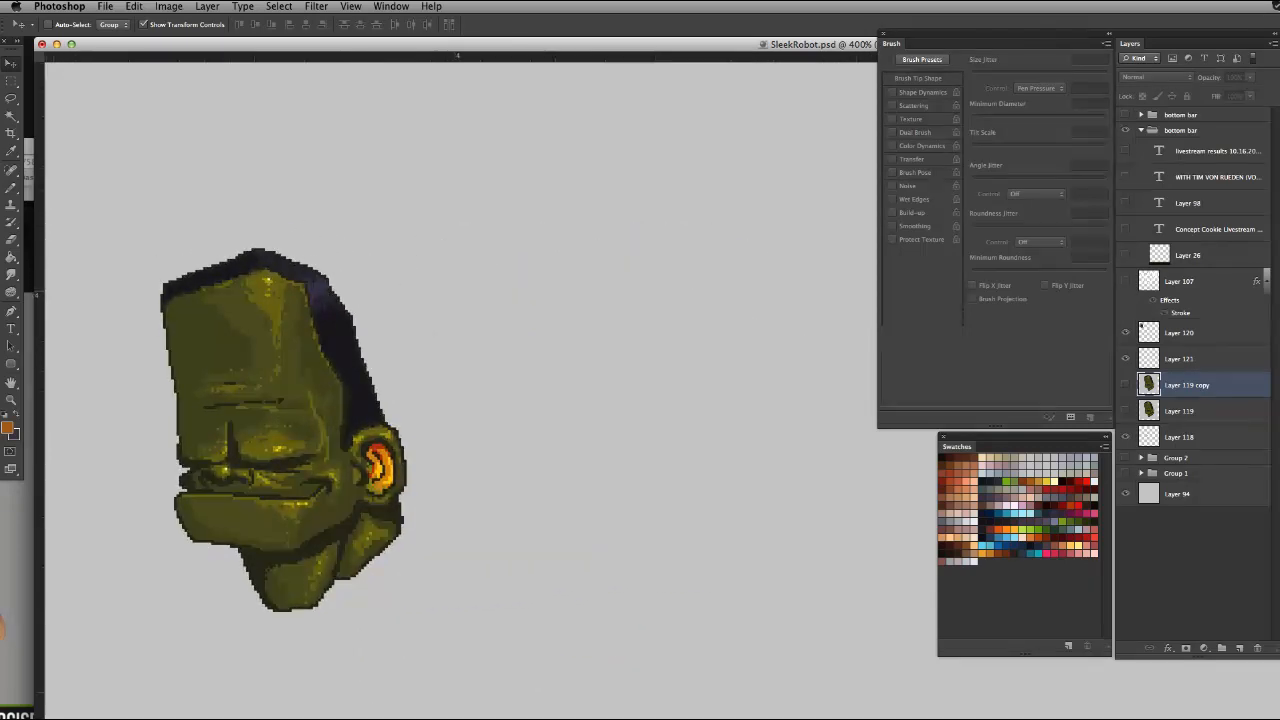
pyautogui.moveTo(457, 44); pyautogui.dragTo(426, 53)
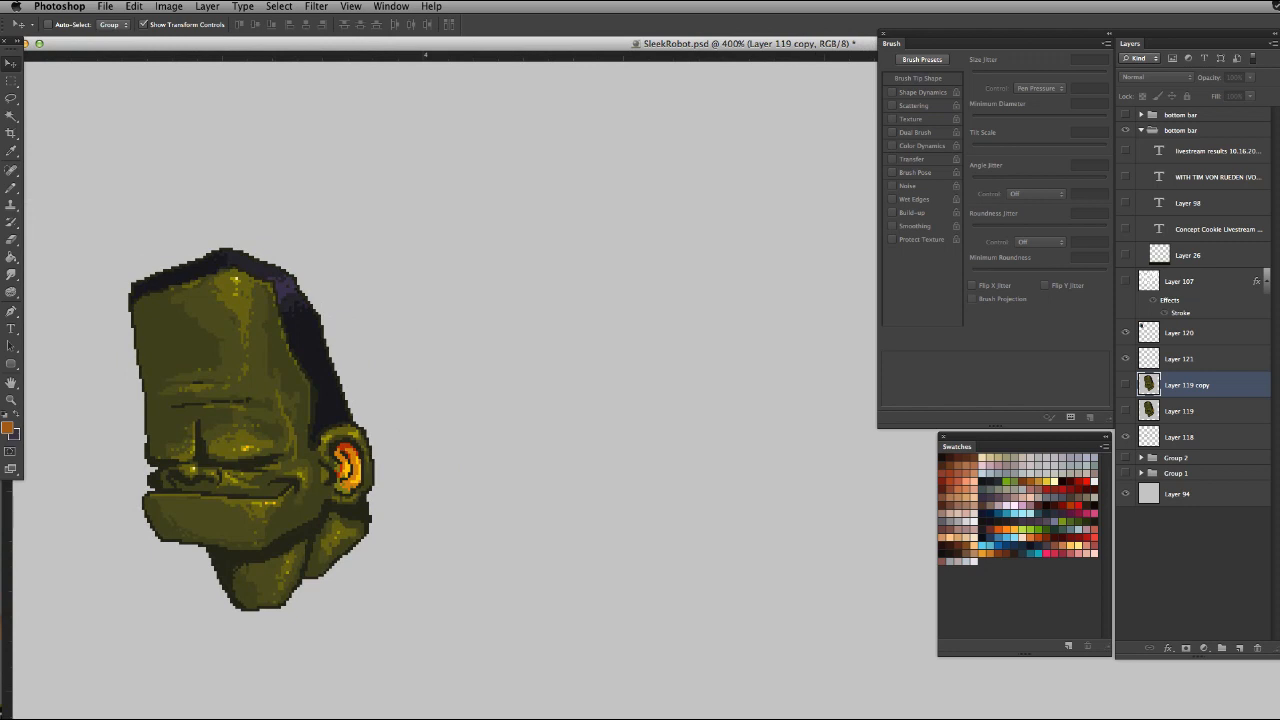
# Place the Twitch chat window beside the Photoshop document, keeping the green head and blank canvas in view
pyautogui.moveTo(428, 45); pyautogui.dragTo(590, 195)
pyautogui.moveTo(800, 72); pyautogui.dragTo(105, 58)
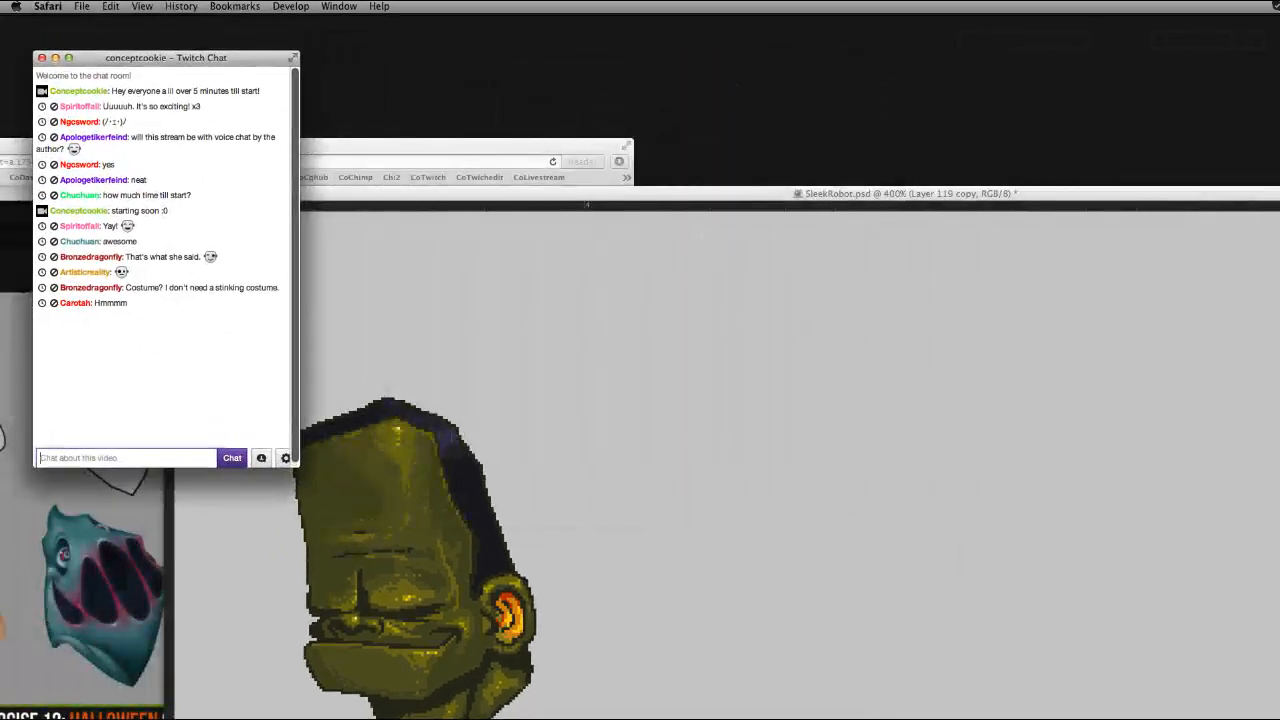
pyautogui.press('super+Tab')
pyautogui.moveTo(532, 193); pyautogui.dragTo(627, 43)
pyautogui.moveTo(622, 399); pyautogui.dragTo(547, 374)
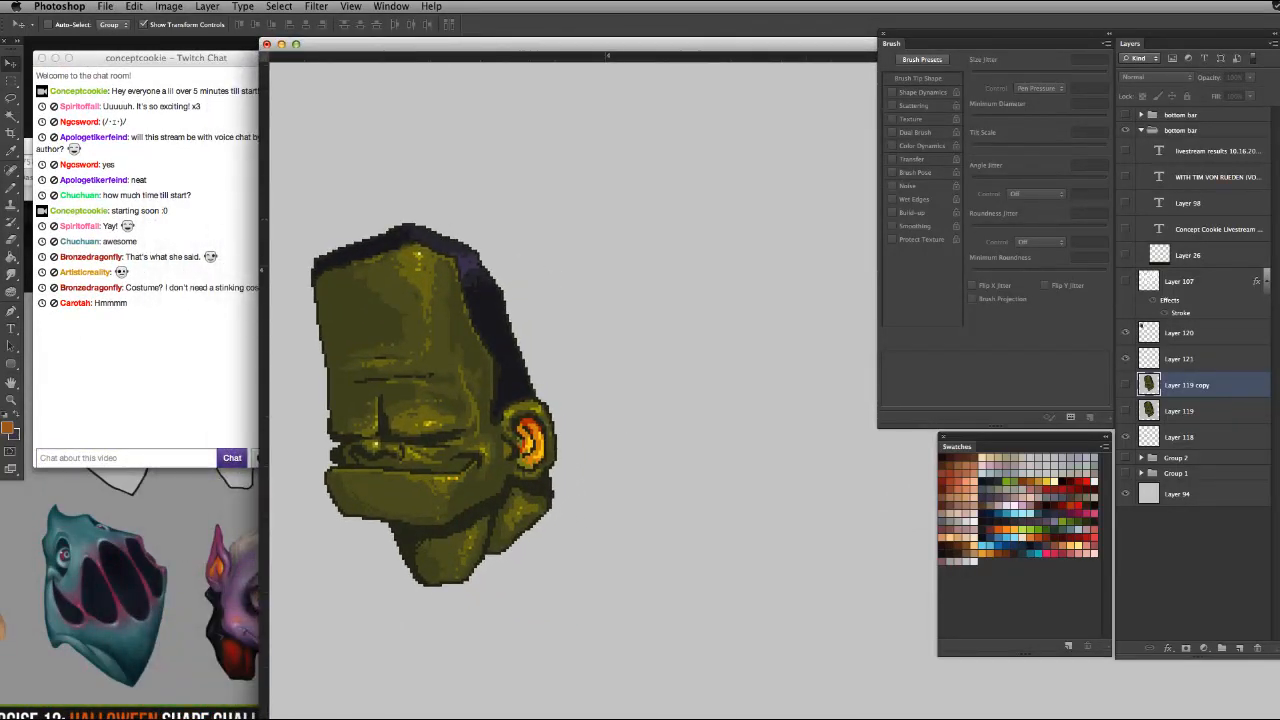
pyautogui.moveTo(607, 380); pyautogui.dragTo(598, 388)
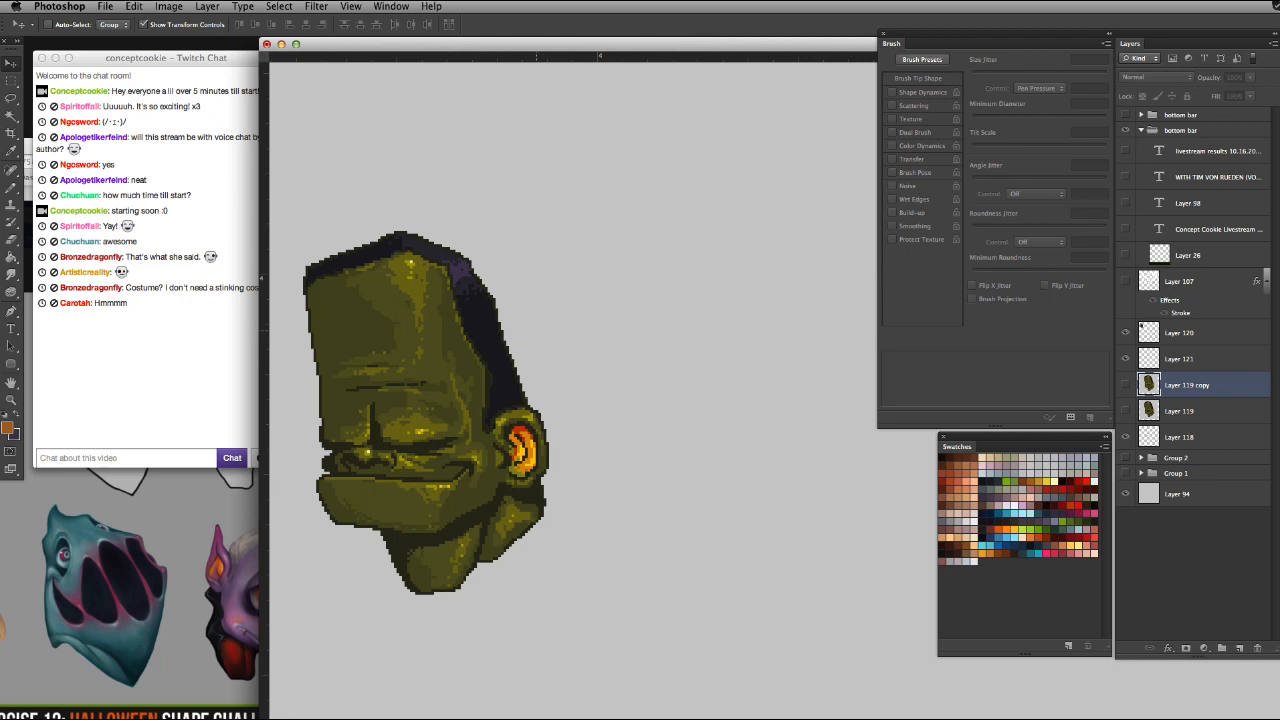
# Create a new layer for the Pencil tool and place it directly above Layer 118
pyautogui.press('b')
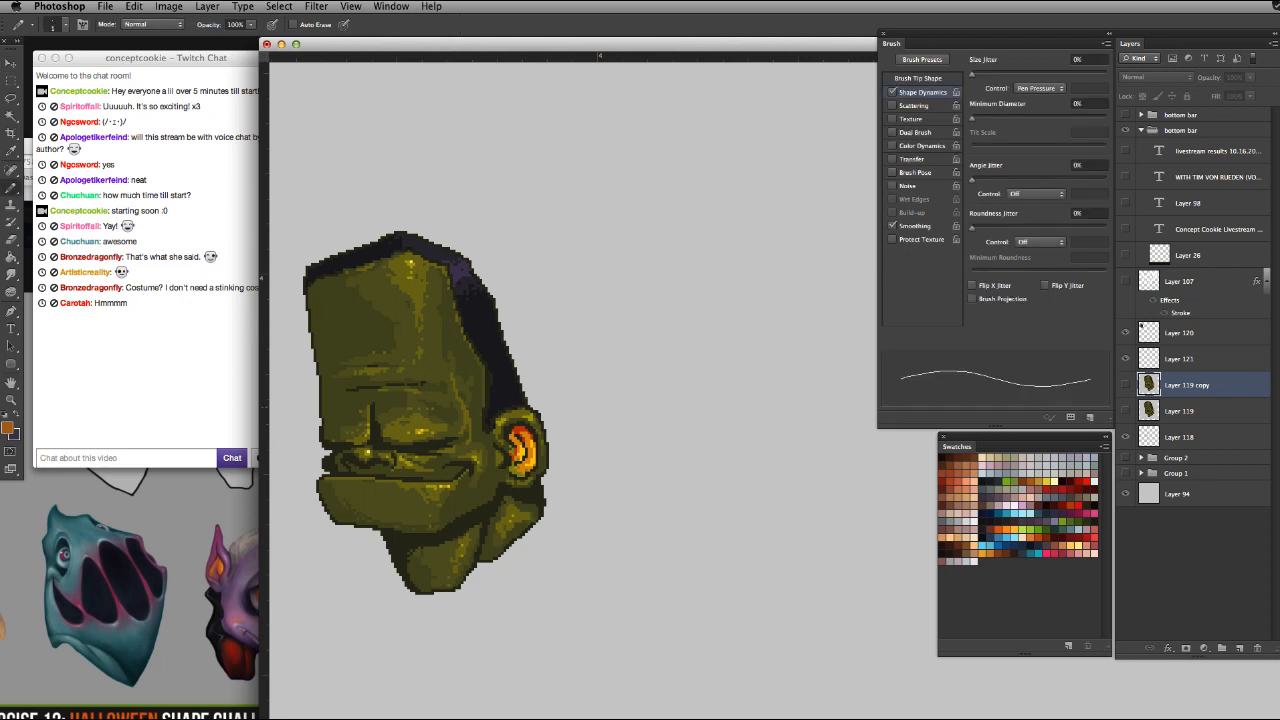
pyautogui.click(1239, 648)
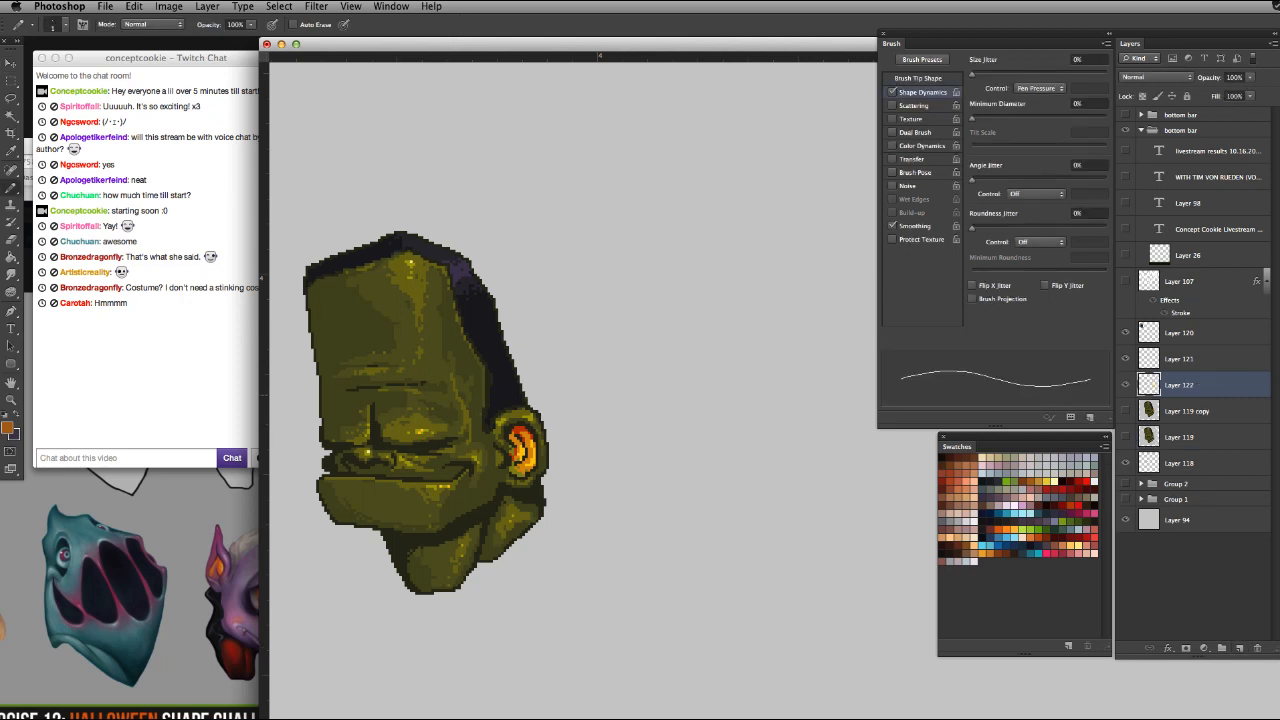
pyautogui.moveTo(1190, 385); pyautogui.dragTo(1190, 450)
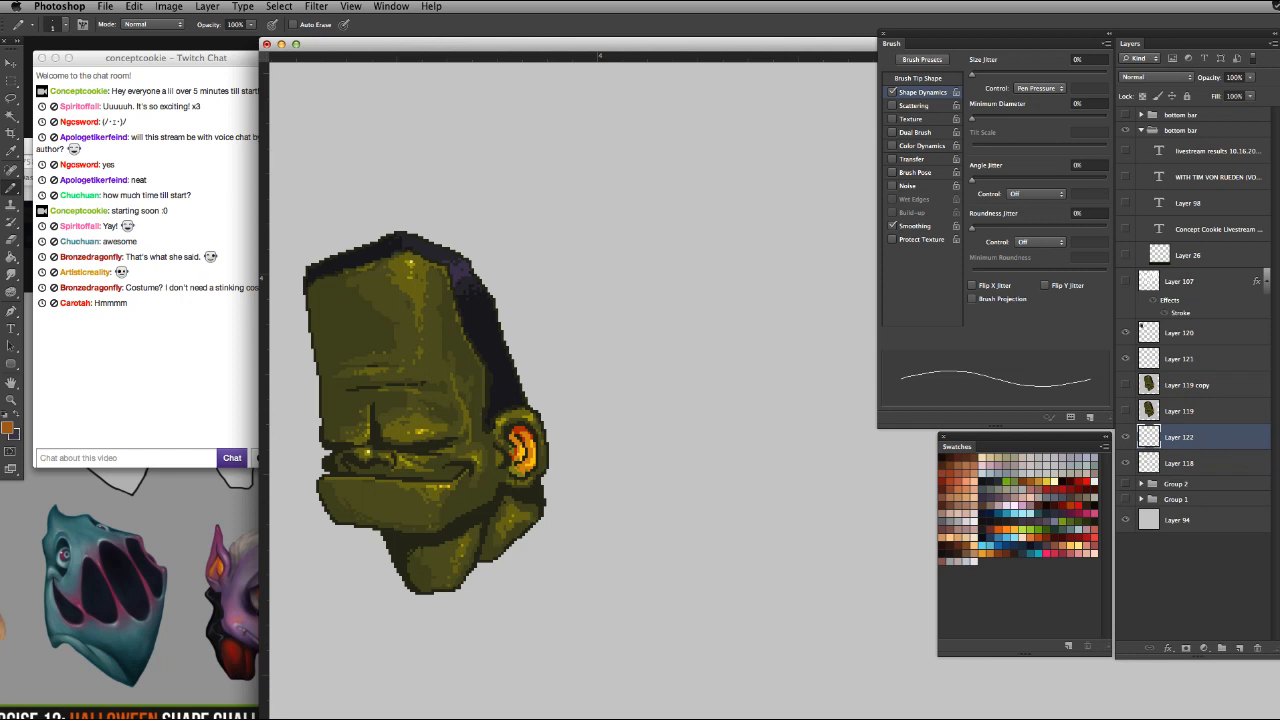
# Set the foreground colour to dark teal 0b2d30 and return to the Pencil tool
pyautogui.click(9, 428)
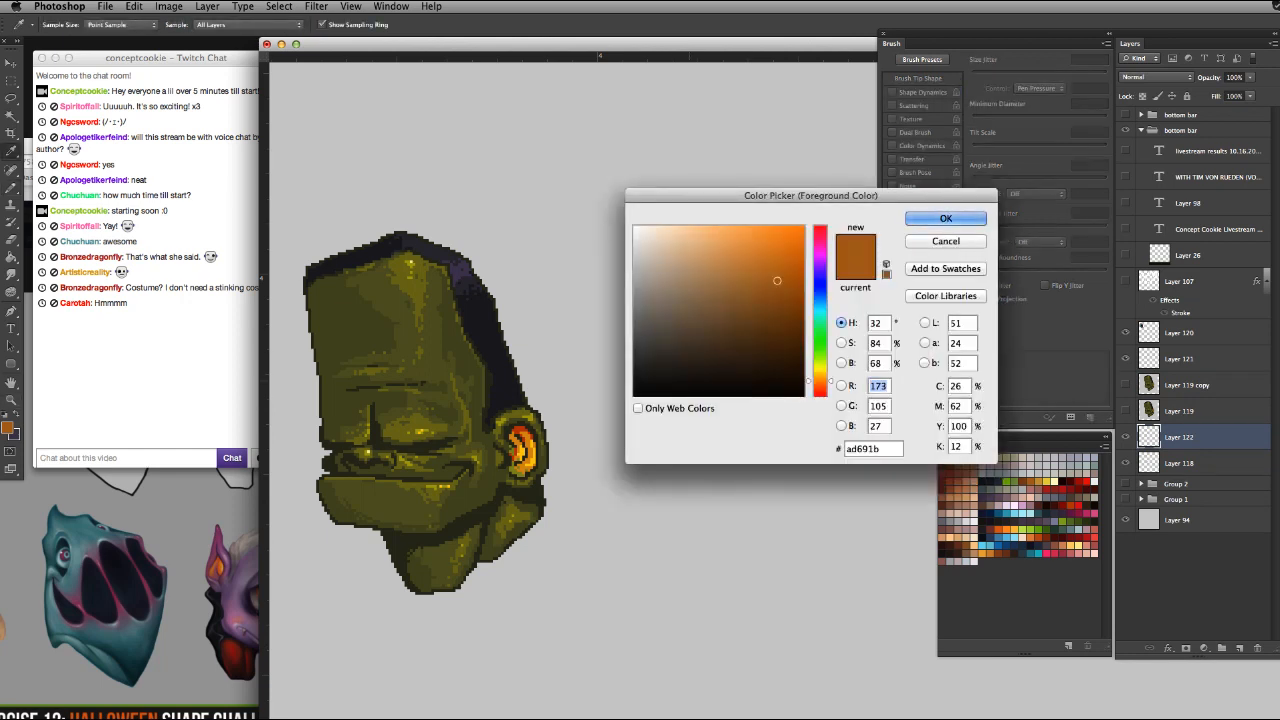
pyautogui.click(777, 344)
pyautogui.click(819, 303)
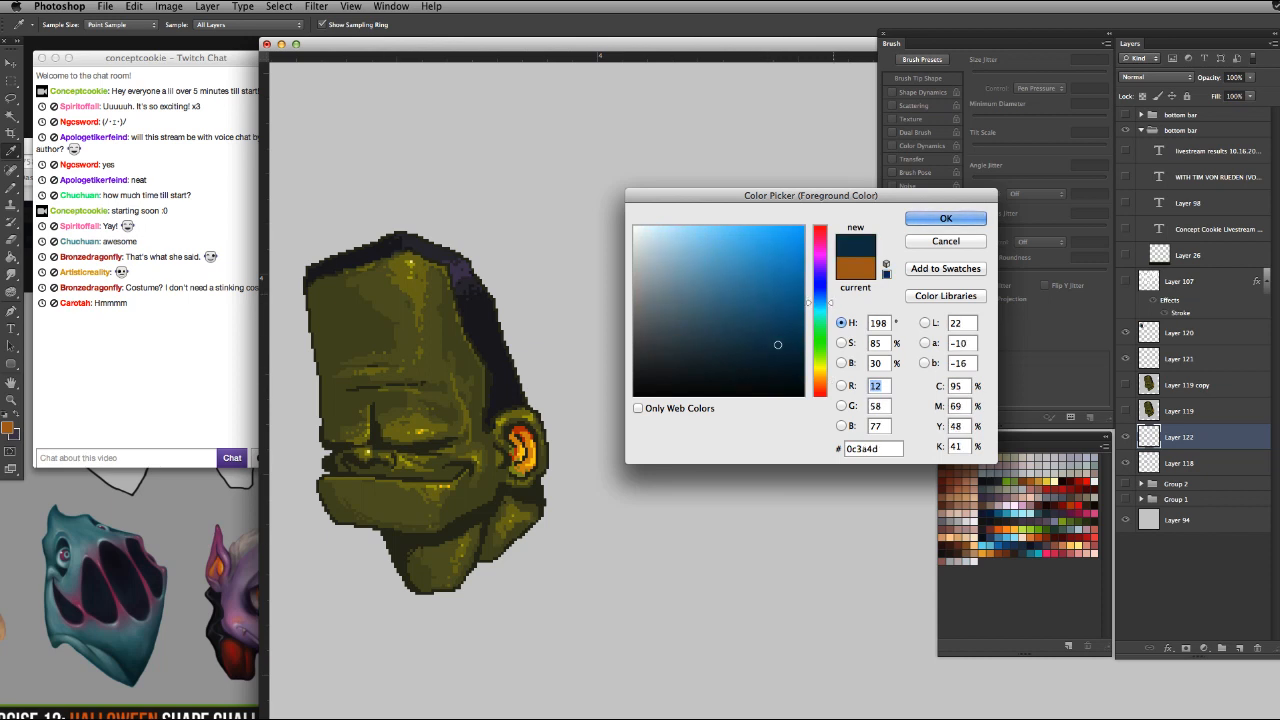
pyautogui.click(819, 305)
pyautogui.click(819, 308)
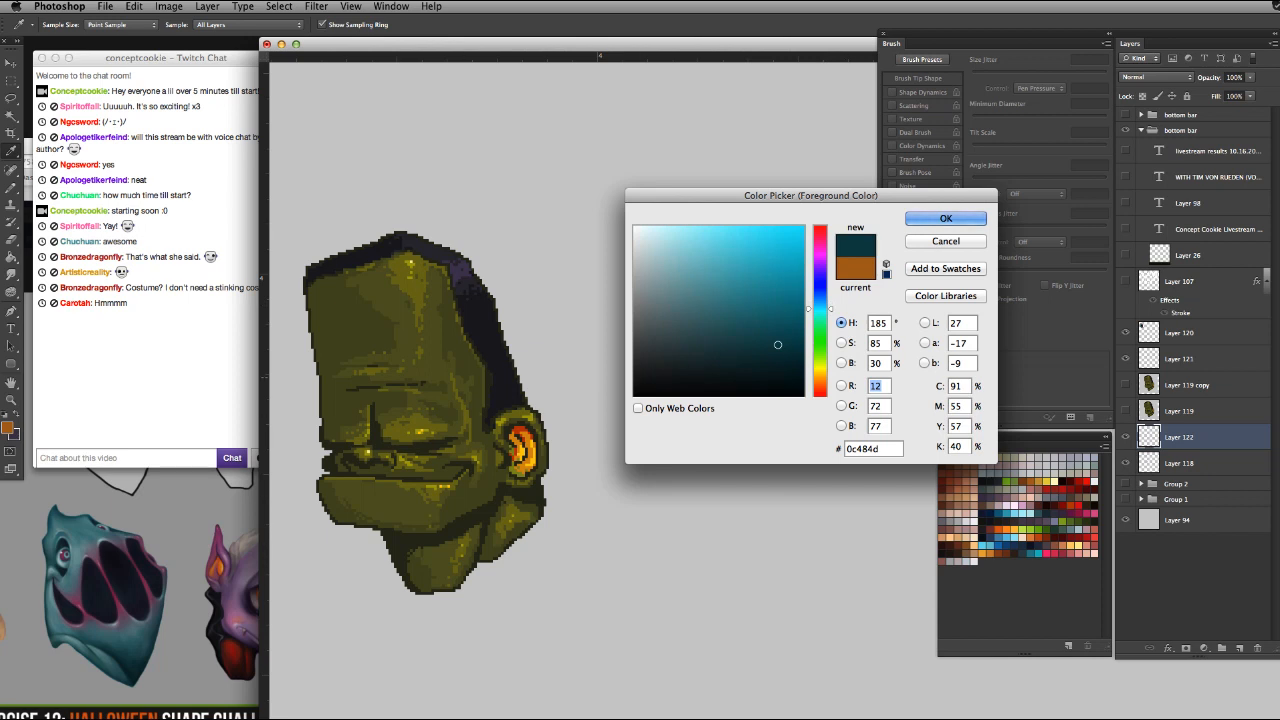
pyautogui.moveTo(777, 344); pyautogui.dragTo(757, 351)
pyautogui.moveTo(757, 351); pyautogui.dragTo(763, 364)
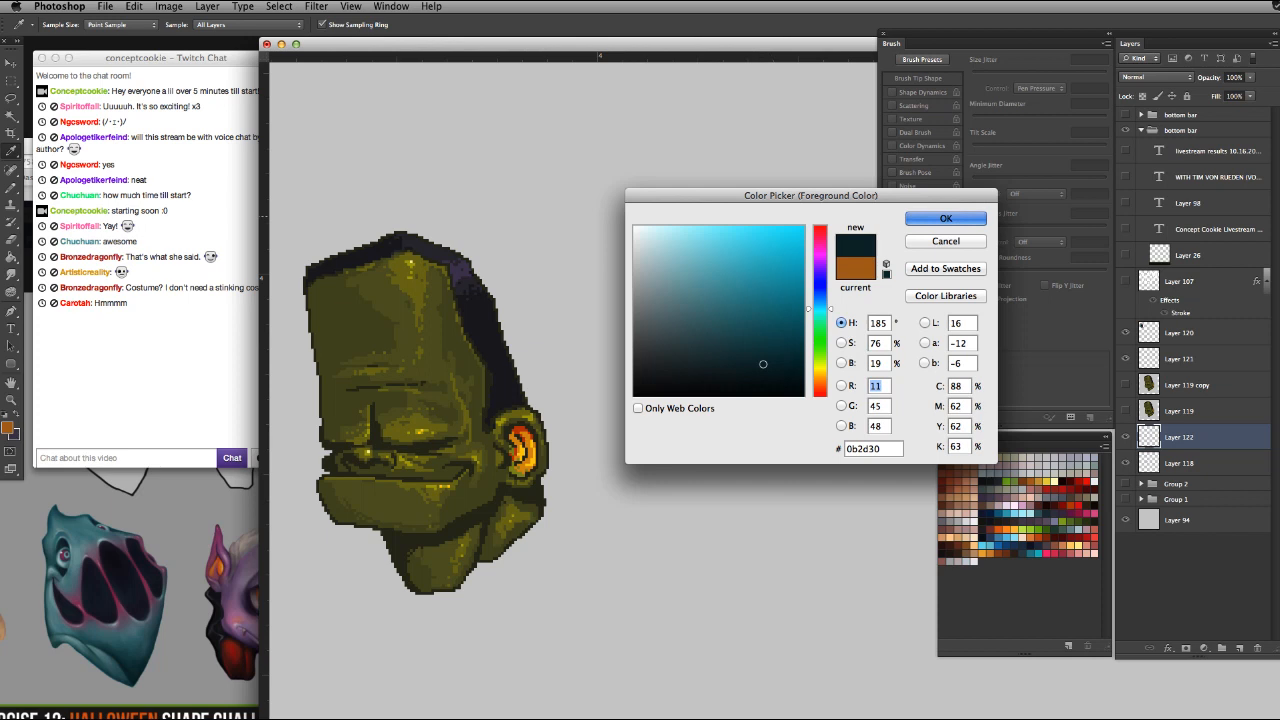
pyautogui.press('Return')
pyautogui.press('b')
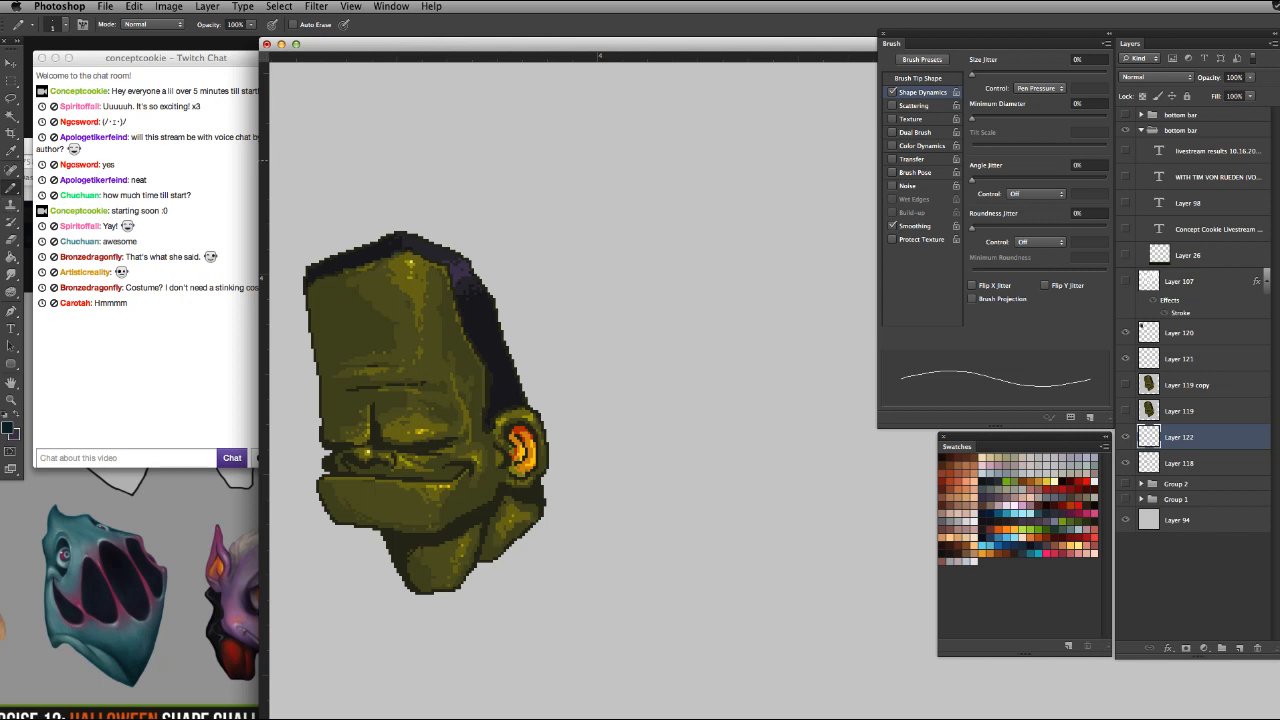
# Draw a long wavy vertical test line beside the head with the Pencil, undoing the first attempt
pyautogui.moveTo(742, 192)
pyautogui.mouseDown()
pyautogui.moveTo(683, 330)
pyautogui.moveTo(759, 662)
pyautogui.mouseUp()
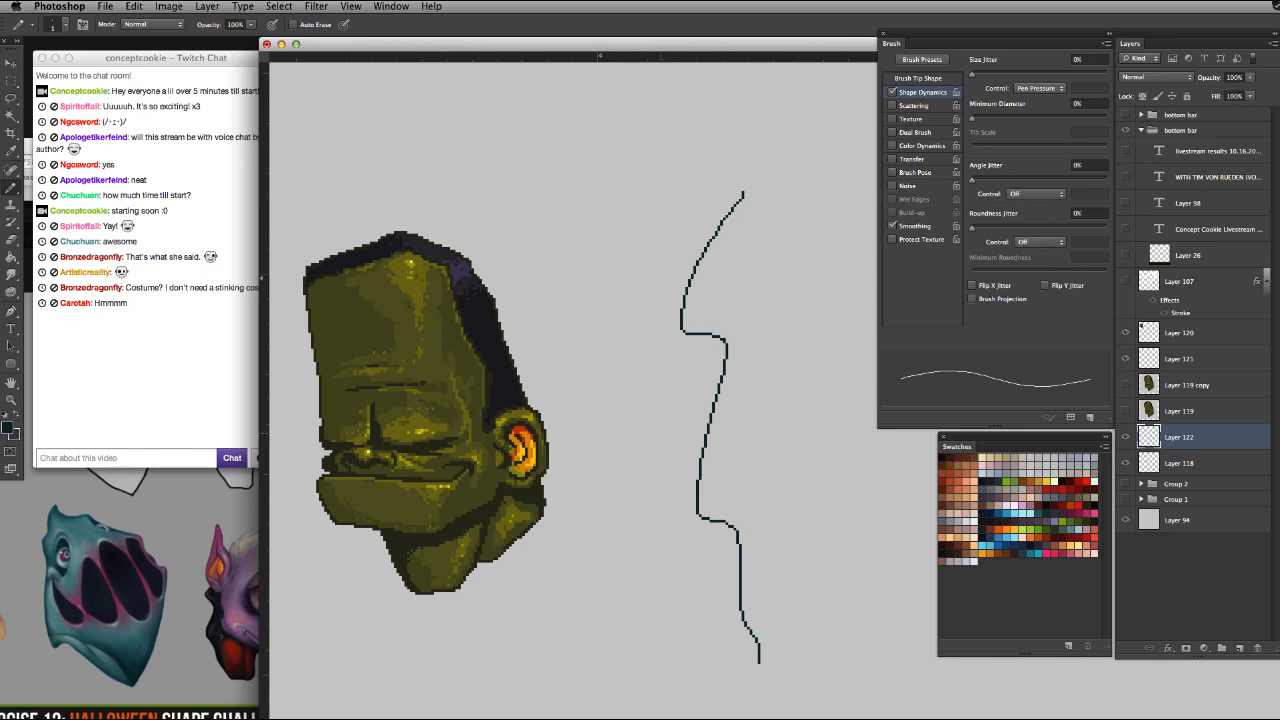
pyautogui.press('super+z')
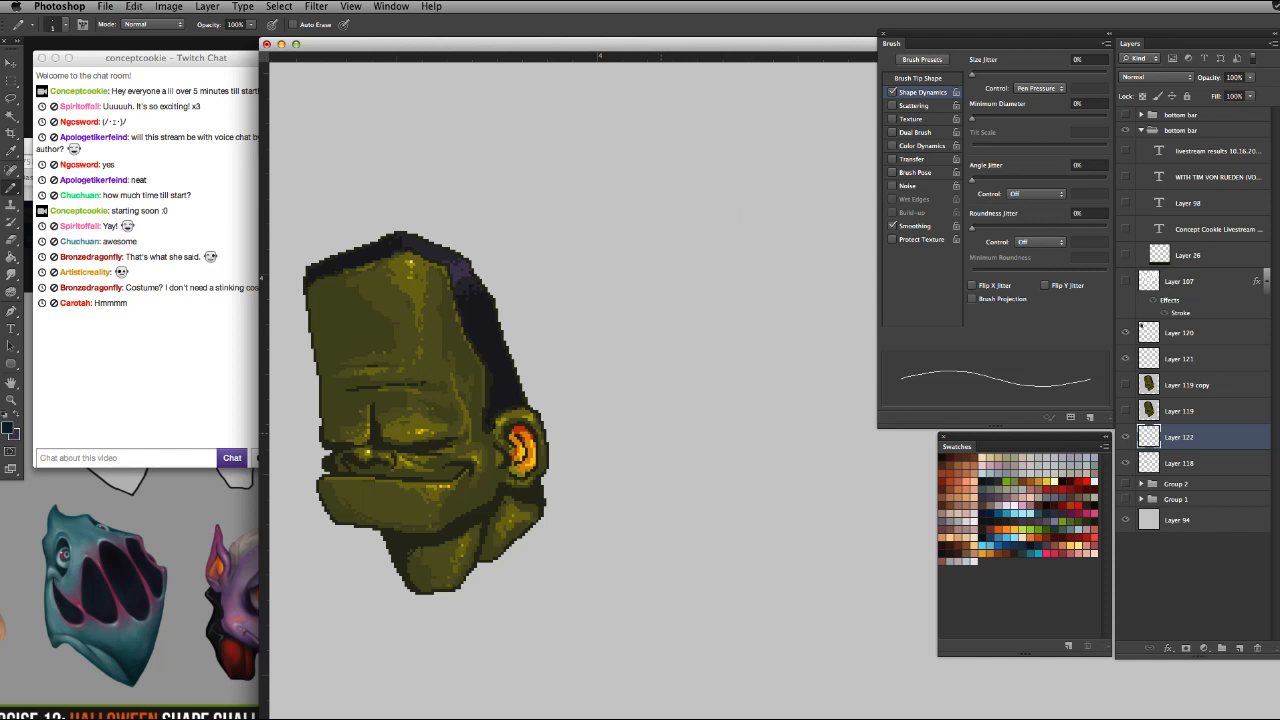
pyautogui.moveTo(656, 280)
pyautogui.mouseDown()
pyautogui.moveTo(648, 440)
pyautogui.moveTo(710, 684)
pyautogui.mouseUp()
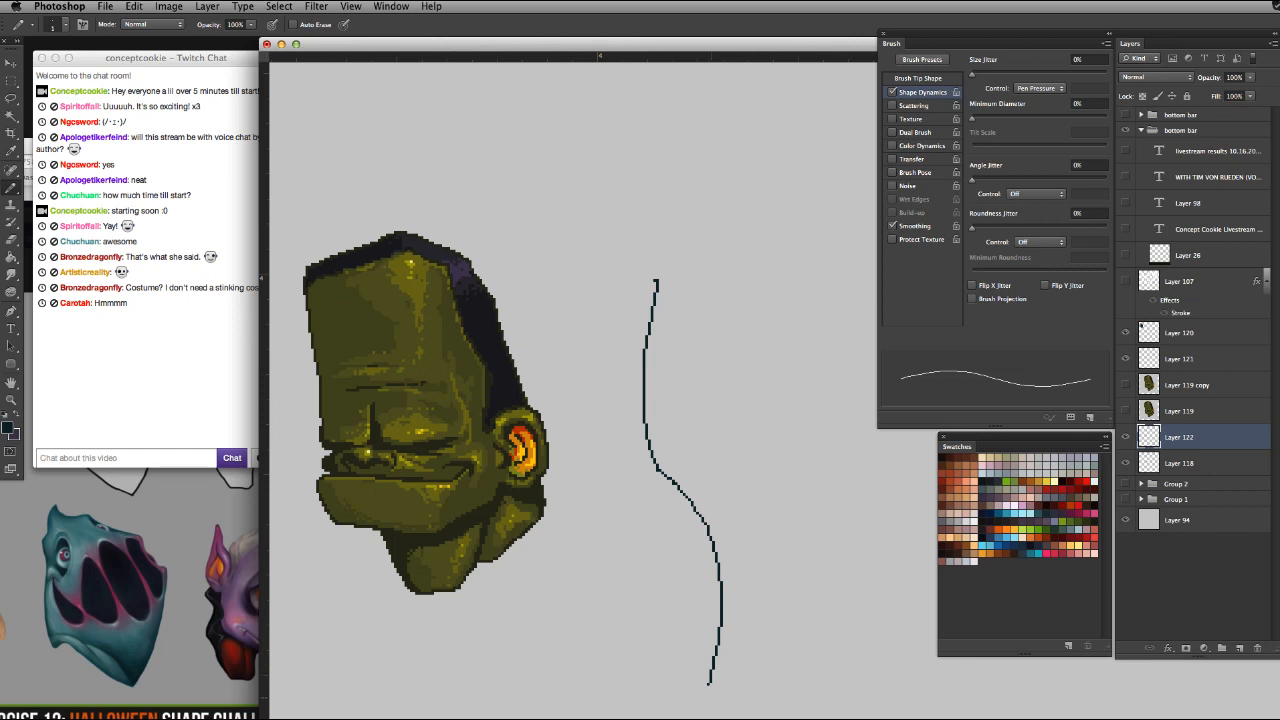
# Enable Transfer with opacity controlled by Pen Pressure and draw a second wavy line next to the first
pyautogui.click(892, 159)
pyautogui.moveTo(713, 277)
pyautogui.mouseDown()
pyautogui.moveTo(701, 368)
pyautogui.moveTo(810, 627)
pyautogui.moveTo(758, 689)
pyautogui.mouseUp()
pyautogui.press('super+z')
pyautogui.click(912, 159)
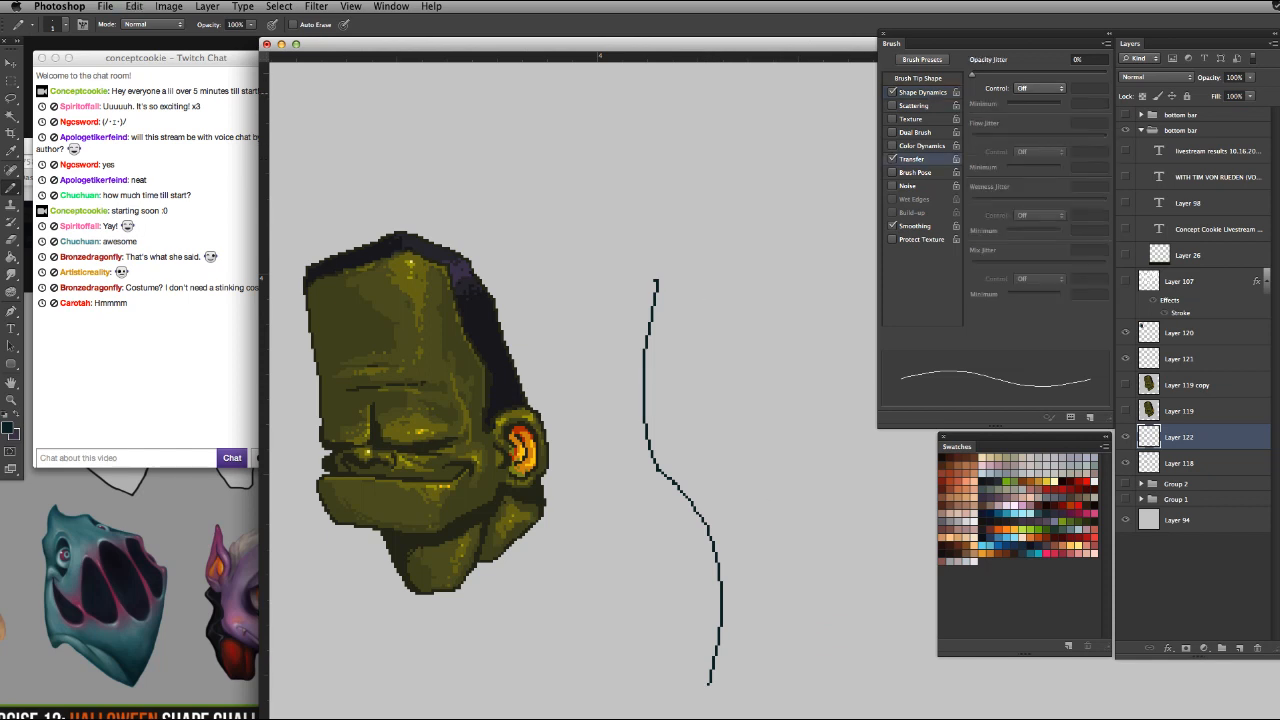
pyautogui.click(1030, 88)
pyautogui.click(1038, 104)
pyautogui.moveTo(713, 273)
pyautogui.mouseDown()
pyautogui.moveTo(710, 371)
pyautogui.moveTo(802, 643)
pyautogui.moveTo(768, 701)
pyautogui.mouseUp()
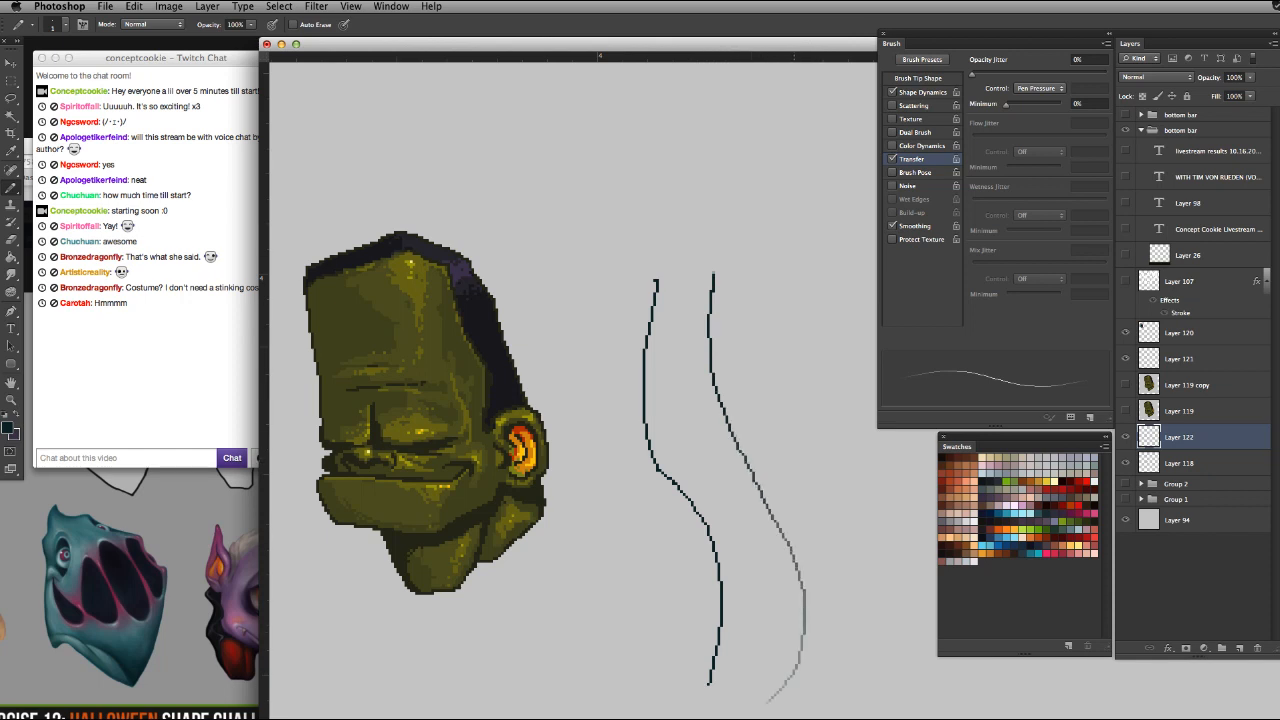
# Circle four spots along the pressure-sensitive line to mark its changes in opacity
pyautogui.moveTo(712, 306); pyautogui.dragTo(696, 350)
pyautogui.moveTo(738, 411); pyautogui.dragTo(742, 458)
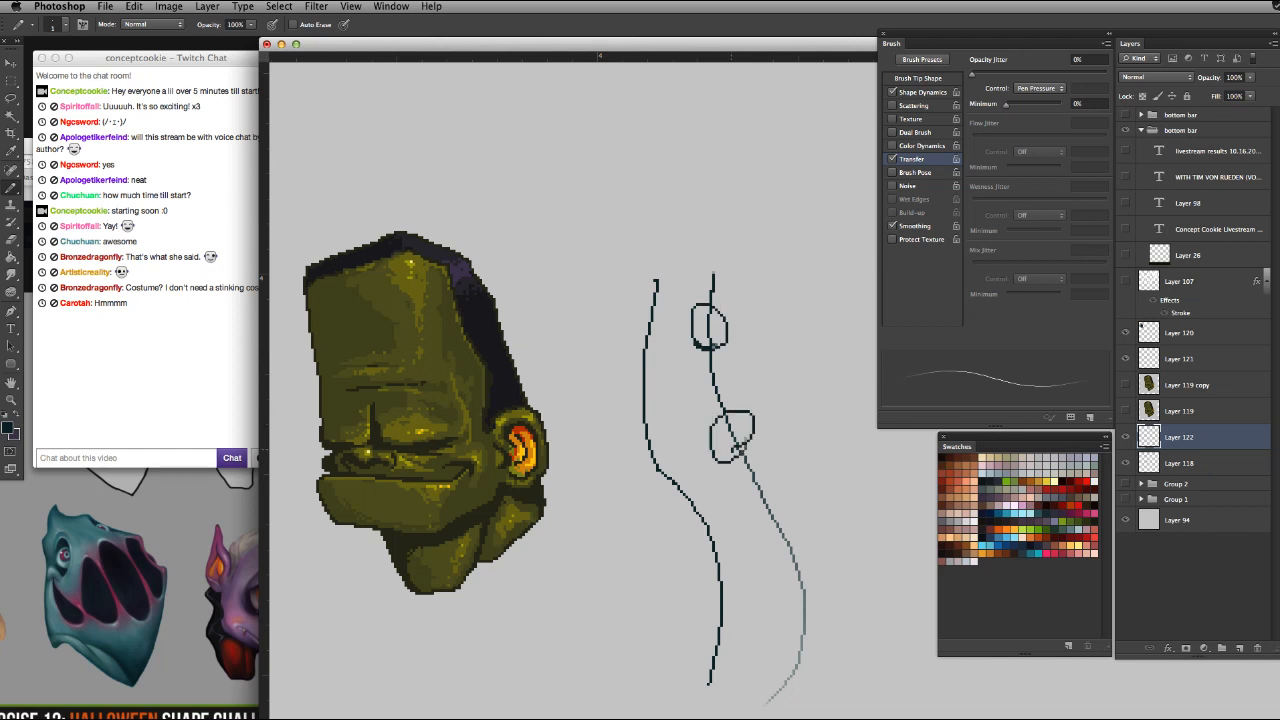
pyautogui.moveTo(788, 512); pyautogui.dragTo(792, 556)
pyautogui.moveTo(804, 630)
pyautogui.mouseDown()
pyautogui.moveTo(788, 660)
pyautogui.moveTo(816, 670)
pyautogui.mouseUp()
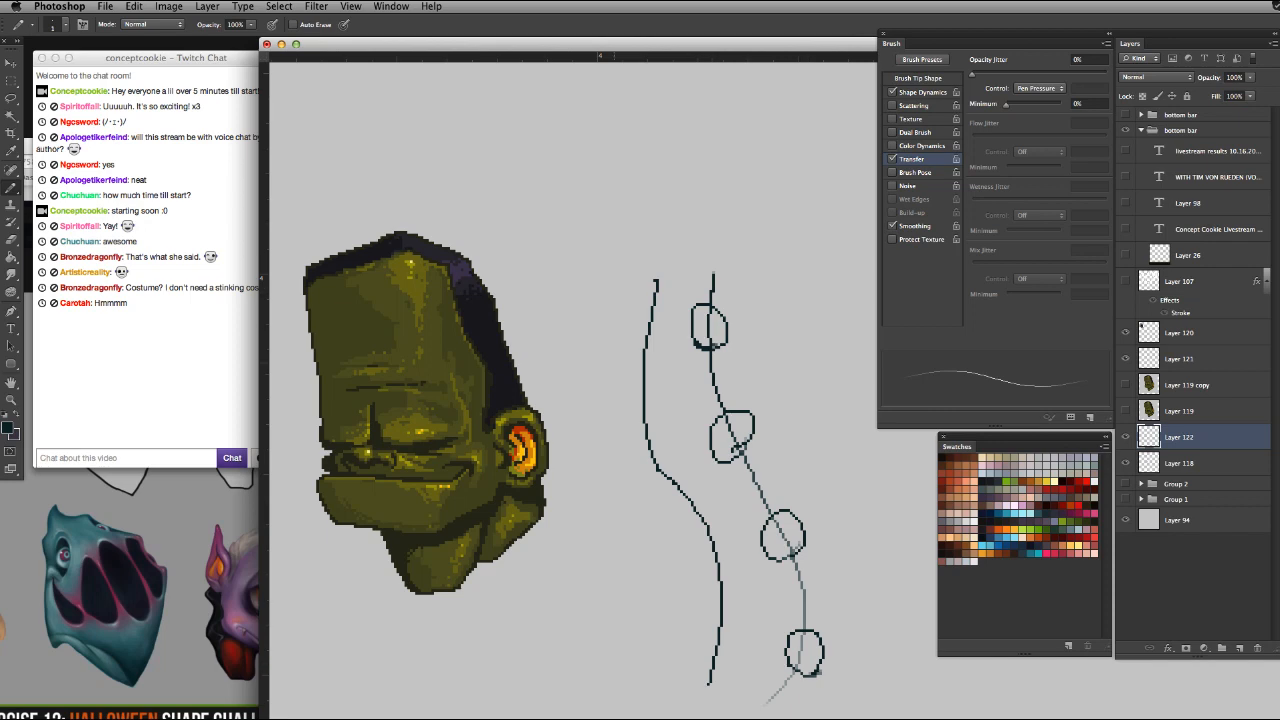
# Shrink the Eraser tip and erase both test lines and the circles beside the head
pyautogui.press('e')
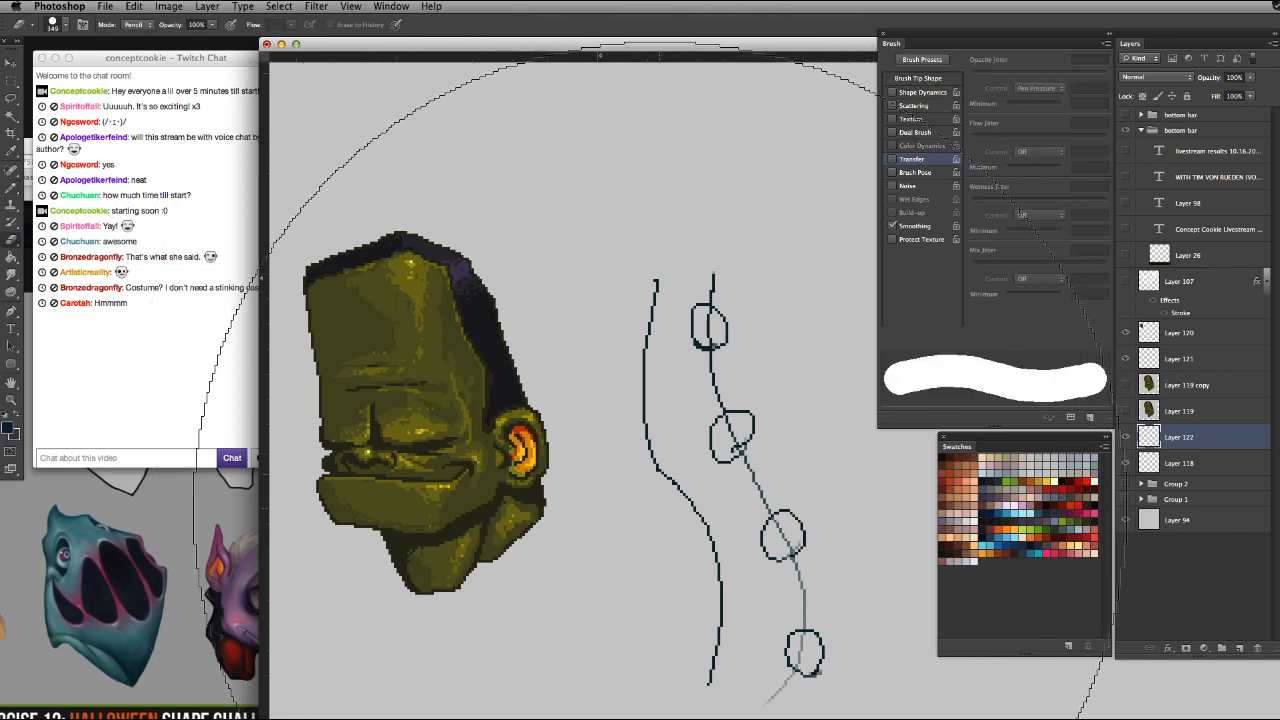
pyautogui.moveTo(662, 509); pyautogui.dragTo(478, 509)
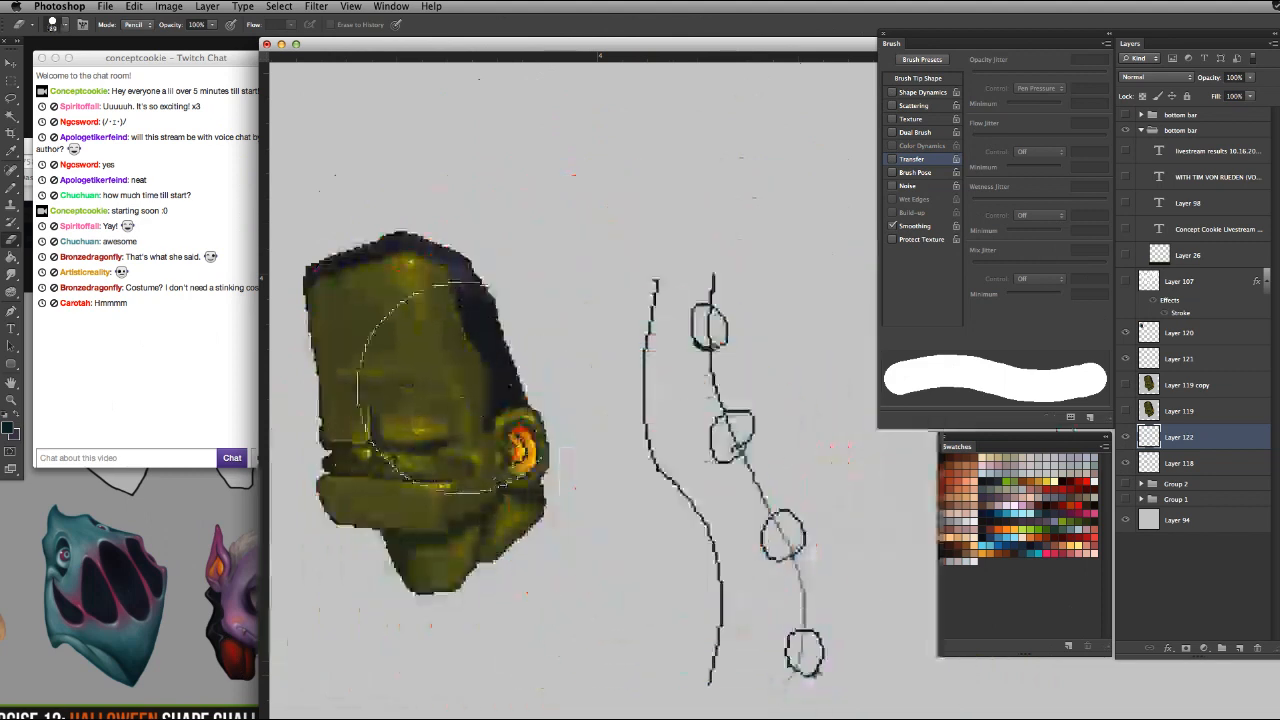
pyautogui.moveTo(629, 399); pyautogui.dragTo(585, 399)
pyautogui.moveTo(663, 337)
pyautogui.mouseDown()
pyautogui.moveTo(679, 459)
pyautogui.moveTo(677, 407)
pyautogui.moveTo(742, 430)
pyautogui.moveTo(807, 692)
pyautogui.moveTo(715, 505)
pyautogui.moveTo(708, 686)
pyautogui.mouseUp()
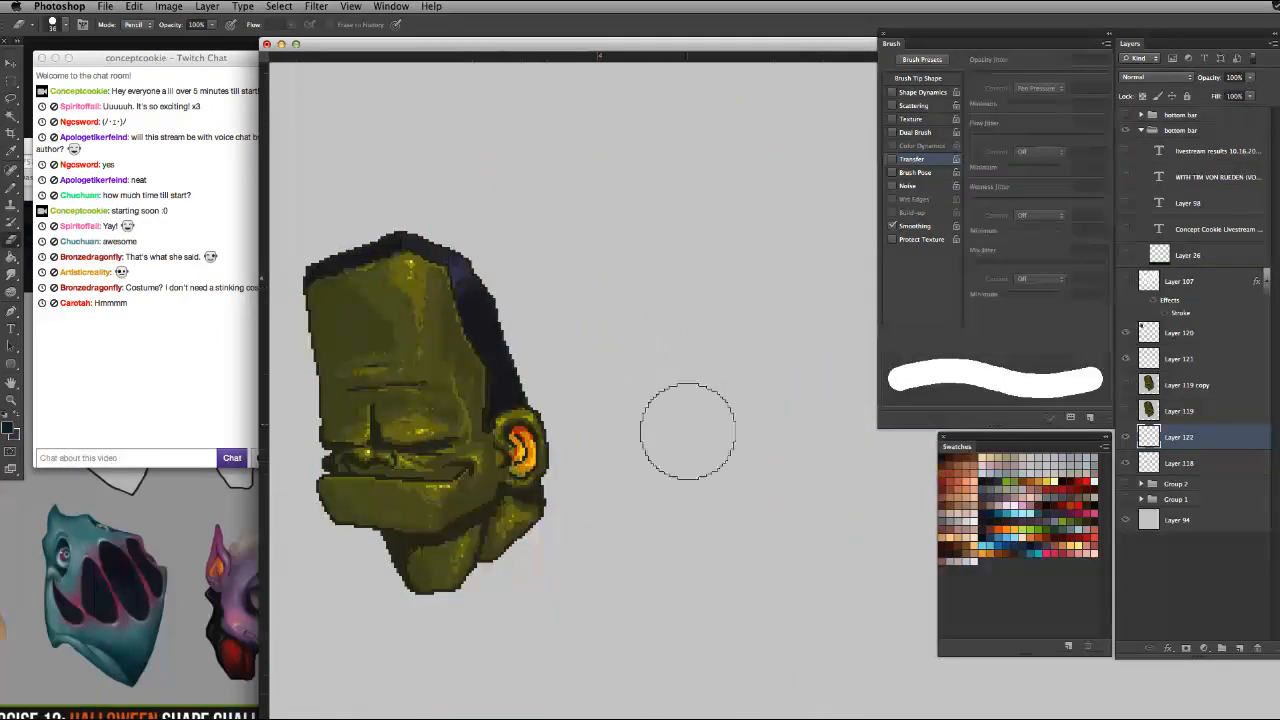
# Turn off Transfer for the Pencil and try short strokes with and without it, undoing each one
pyautogui.press('b')
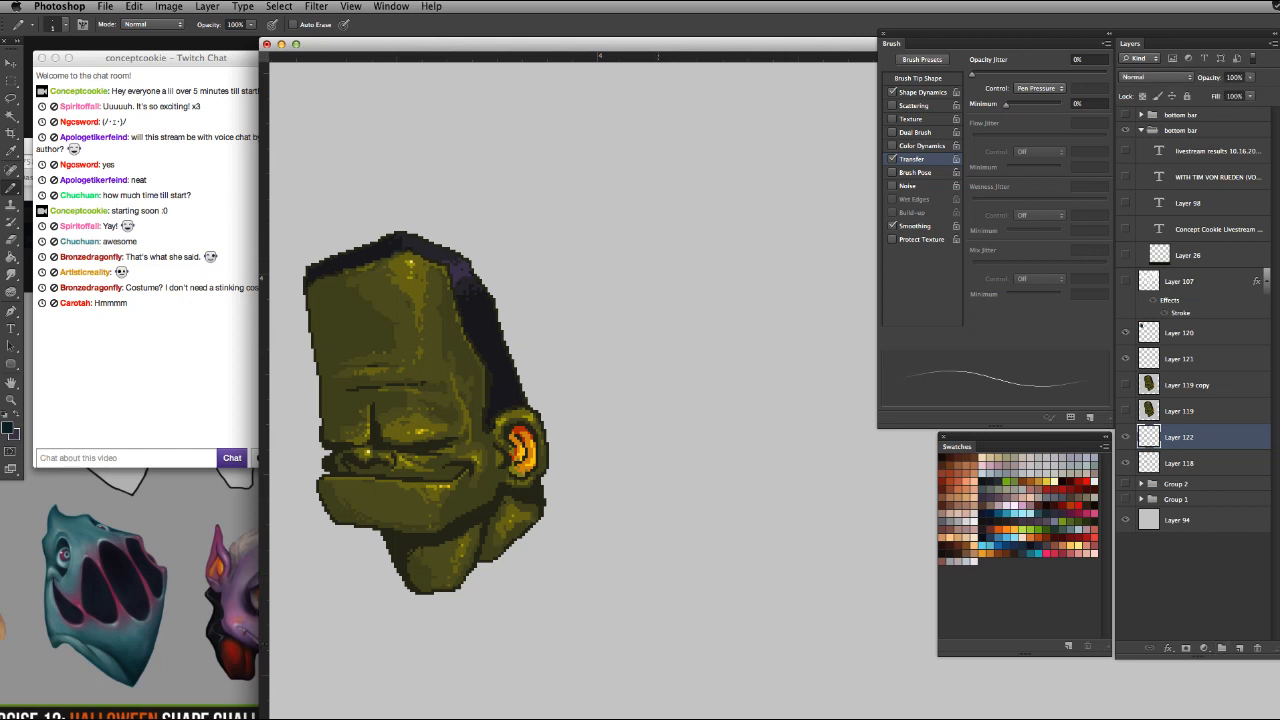
pyautogui.moveTo(655, 224); pyautogui.dragTo(648, 260)
pyautogui.press('super+z')
pyautogui.click(892, 159)
pyautogui.moveTo(662, 218)
pyautogui.mouseDown()
pyautogui.moveTo(651, 262)
pyautogui.moveTo(676, 252)
pyautogui.moveTo(704, 271)
pyautogui.mouseUp()
pyautogui.press('super+z')
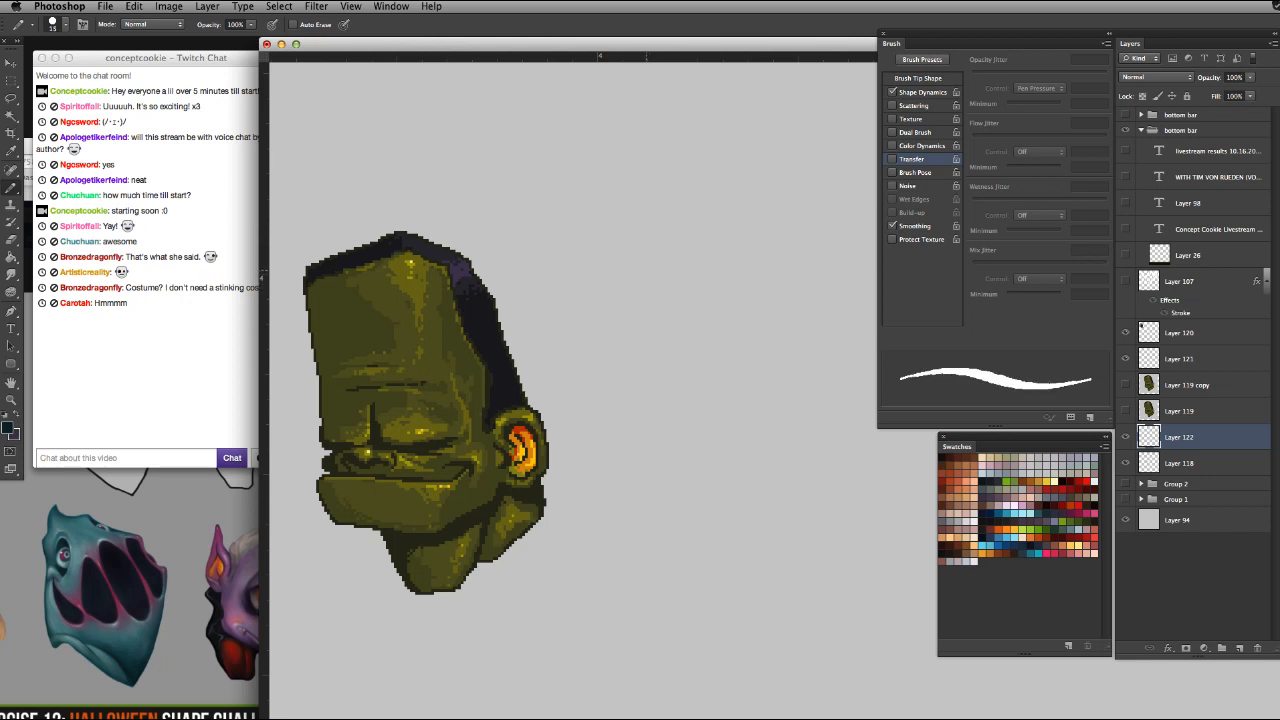
# Try a thick Pencil stroke beside the head, undo it, and reduce the tip to a thin size
pyautogui.moveTo(655, 236)
pyautogui.mouseDown()
pyautogui.moveTo(649, 328)
pyautogui.moveTo(676, 228)
pyautogui.moveTo(764, 333)
pyautogui.moveTo(634, 378)
pyautogui.moveTo(637, 428)
pyautogui.moveTo(716, 513)
pyautogui.moveTo(765, 545)
pyautogui.mouseUp()
pyautogui.press('super+z')
pyautogui.moveTo(675, 328); pyautogui.dragTo(664, 328)
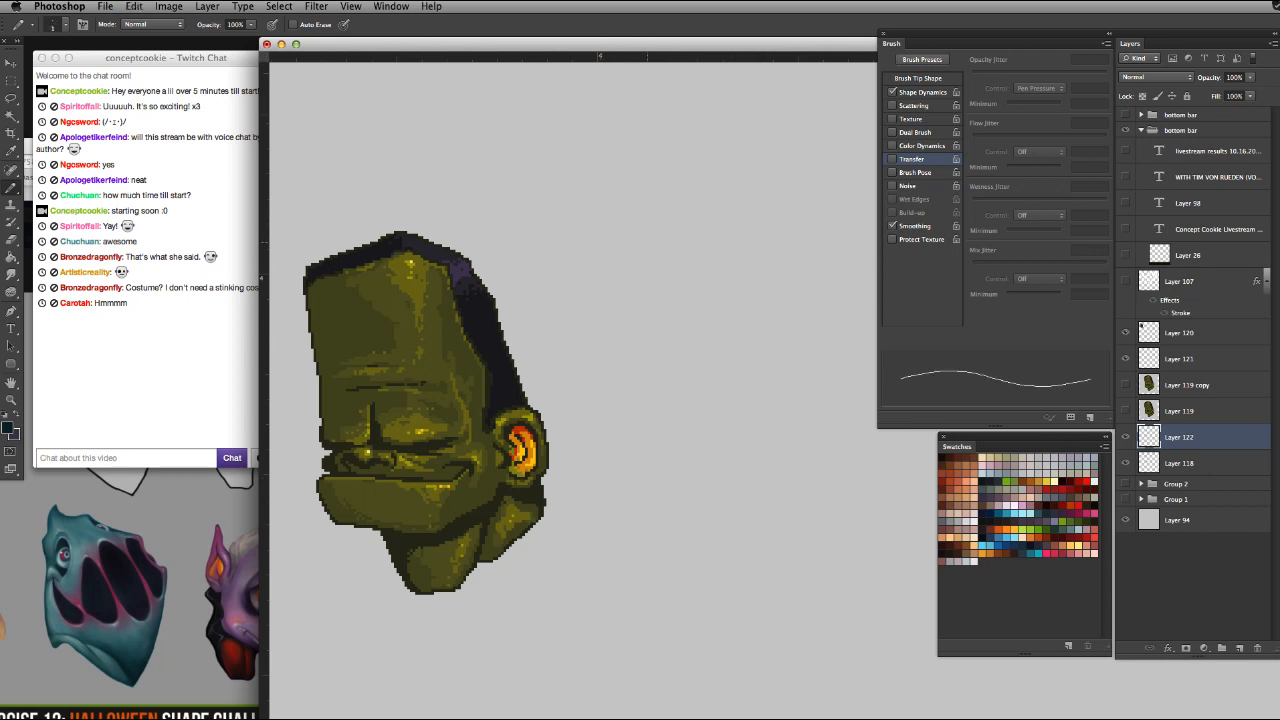
# Sketch the pointed spike and the first stretch of the new head's upper edge beside the green head, undoing unwanted strokes
pyautogui.moveTo(657, 217); pyautogui.dragTo(641, 276)
pyautogui.press('super+z')
pyautogui.moveTo(655, 218)
pyautogui.mouseDown()
pyautogui.moveTo(668, 242)
pyautogui.moveTo(696, 244)
pyautogui.mouseUp()
pyautogui.press('super+z')
pyautogui.press('super+z')
pyautogui.moveTo(666, 237)
pyautogui.mouseDown()
pyautogui.moveTo(719, 230)
pyautogui.moveTo(683, 241)
pyautogui.moveTo(726, 240)
pyautogui.moveTo(780, 298)
pyautogui.mouseUp()
pyautogui.press('super+z')
pyautogui.press('super+z')
pyautogui.press('super+z')
pyautogui.press('super+z')
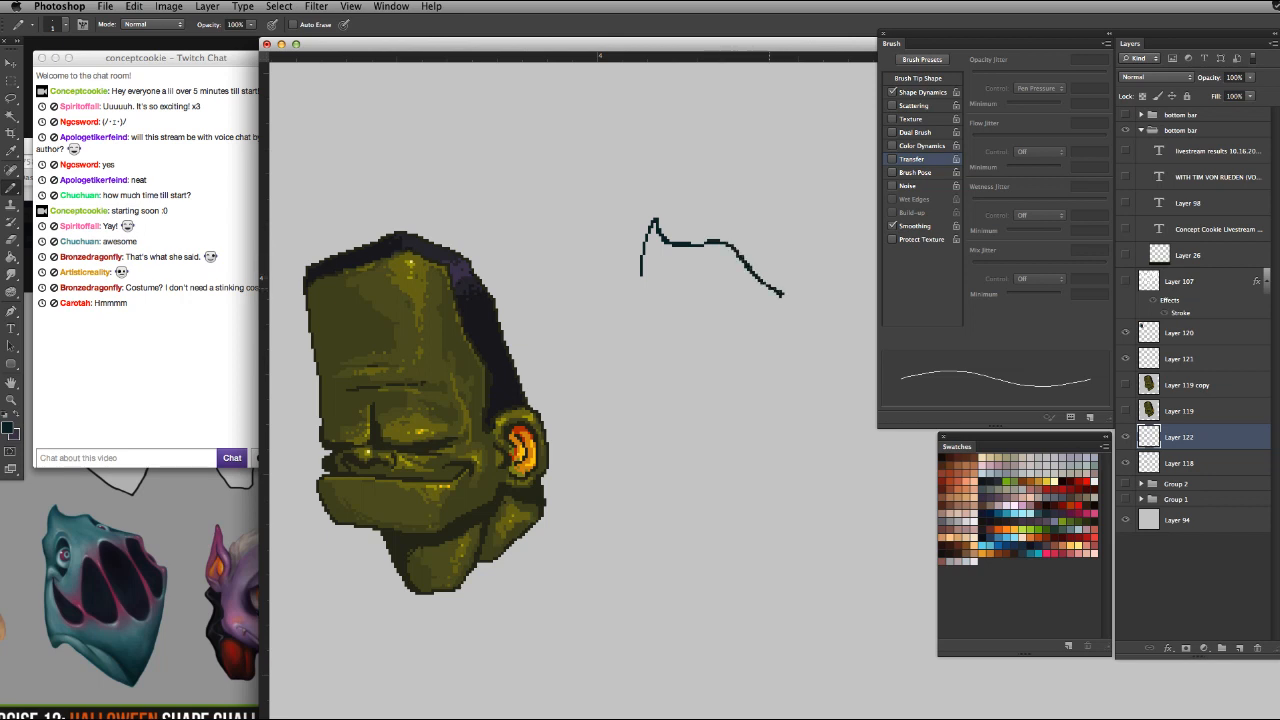
# Undo the steep end of the upper edge and redraw it as a gentler slope with a small step down
pyautogui.press('super+z')
pyautogui.press('super+z')
pyautogui.moveTo(739, 252); pyautogui.dragTo(803, 274)
pyautogui.press('super+z')
pyautogui.press('super+z')
pyautogui.moveTo(739, 252); pyautogui.dragTo(792, 278)
pyautogui.moveTo(797, 284); pyautogui.dragTo(801, 296)
pyautogui.moveTo(806, 304); pyautogui.dragTo(824, 312)
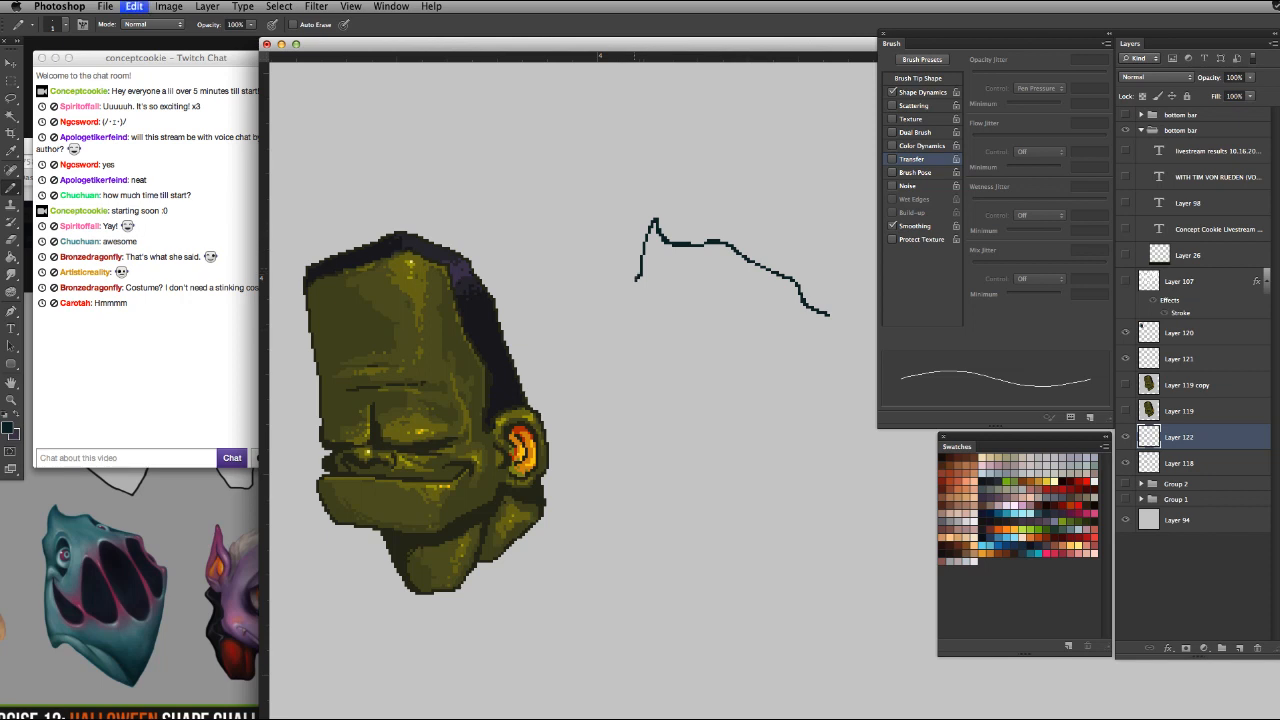
# Extend the front side of the spike downward and clean it to a thin line with the Eraser
pyautogui.moveTo(642, 250)
pyautogui.mouseDown()
pyautogui.moveTo(627, 281)
pyautogui.moveTo(662, 301)
pyautogui.mouseUp()
pyautogui.press('e')
pyautogui.moveTo(622, 302); pyautogui.dragTo(620, 302)
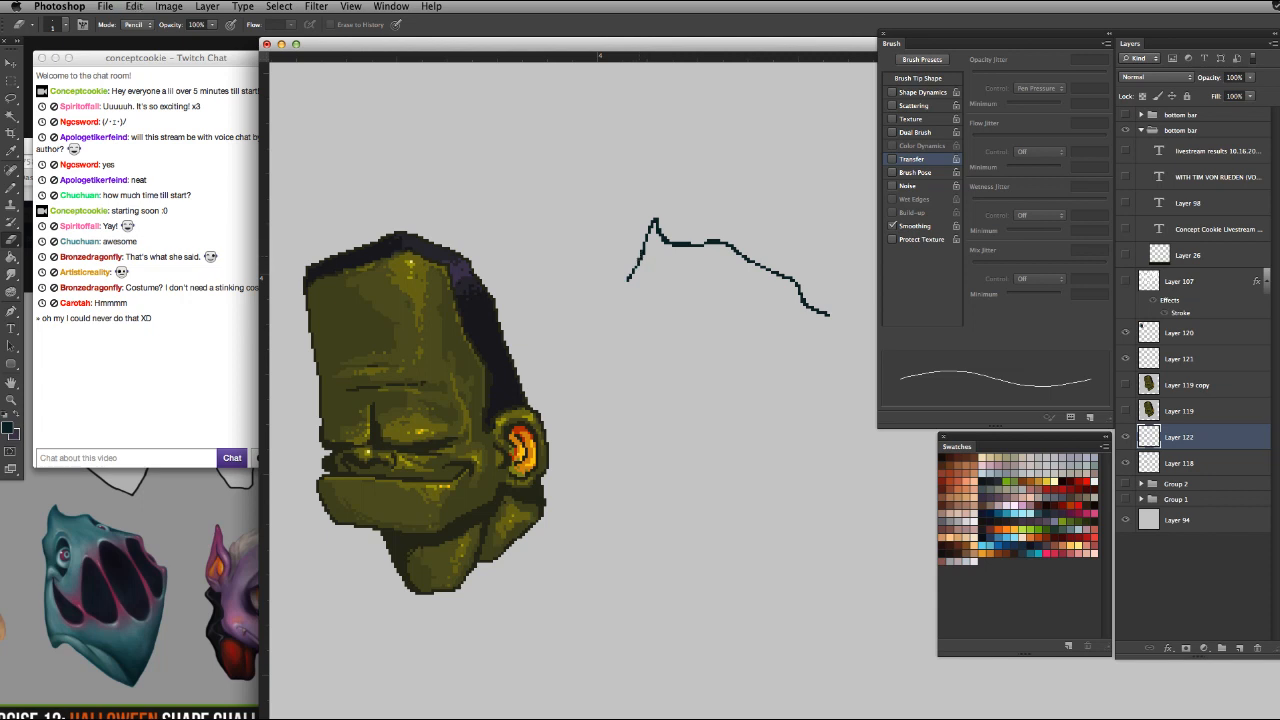
pyautogui.press('b')
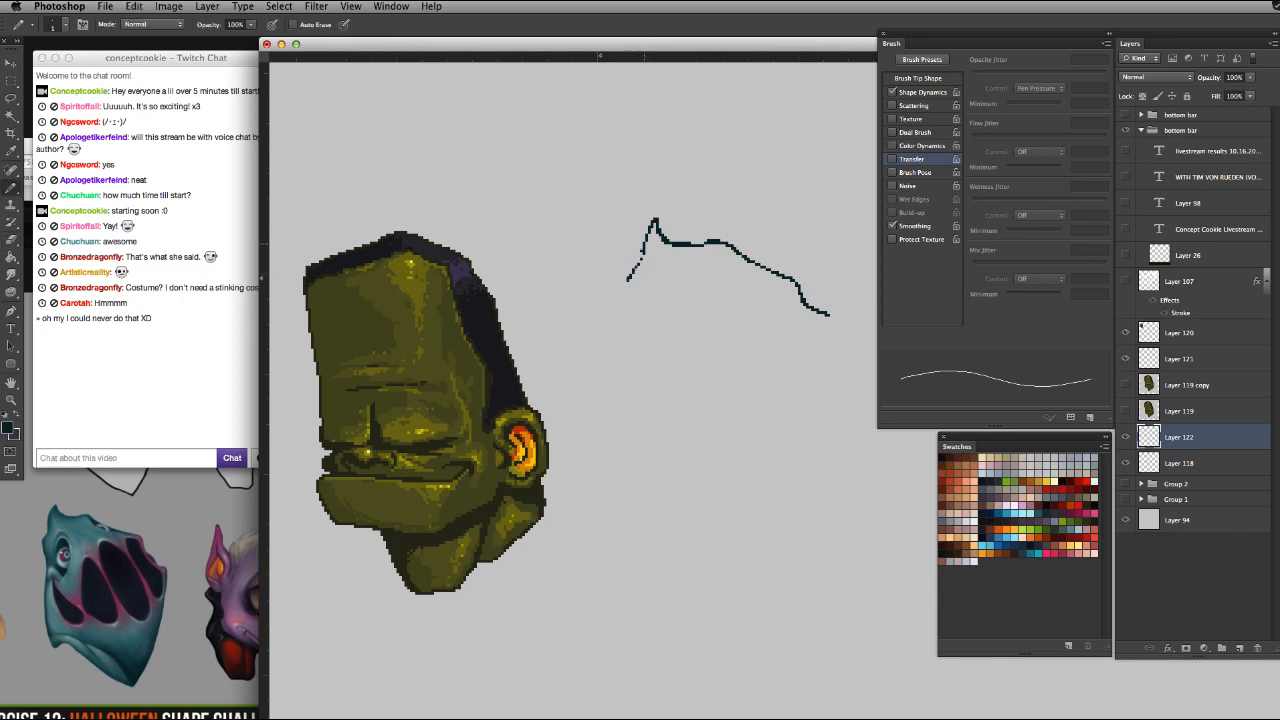
# Draw the short notched brow contour below the spike, undo extra strokes, and thin its thick part with the Eraser
pyautogui.moveTo(633, 280)
pyautogui.mouseDown()
pyautogui.moveTo(636, 313)
pyautogui.moveTo(625, 282)
pyautogui.moveTo(621, 294)
pyautogui.moveTo(638, 312)
pyautogui.moveTo(627, 408)
pyautogui.mouseUp()
pyautogui.press('super+z')
pyautogui.press('super+z')
pyautogui.press('super+z')
pyautogui.press('super+z')
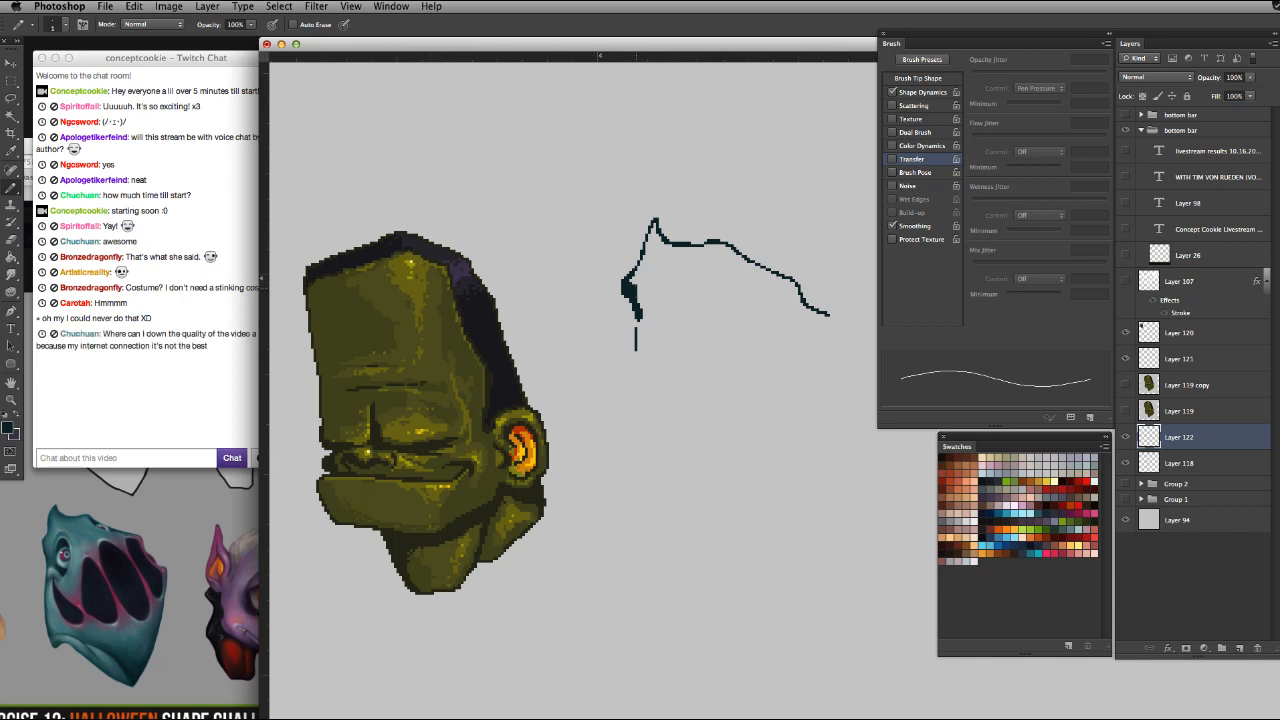
pyautogui.moveTo(680, 268)
pyautogui.mouseDown()
pyautogui.moveTo(642, 280)
pyautogui.moveTo(656, 290)
pyautogui.mouseUp()
pyautogui.press('super+alt+z')
pyautogui.press('super+alt+z')
pyautogui.press('e')
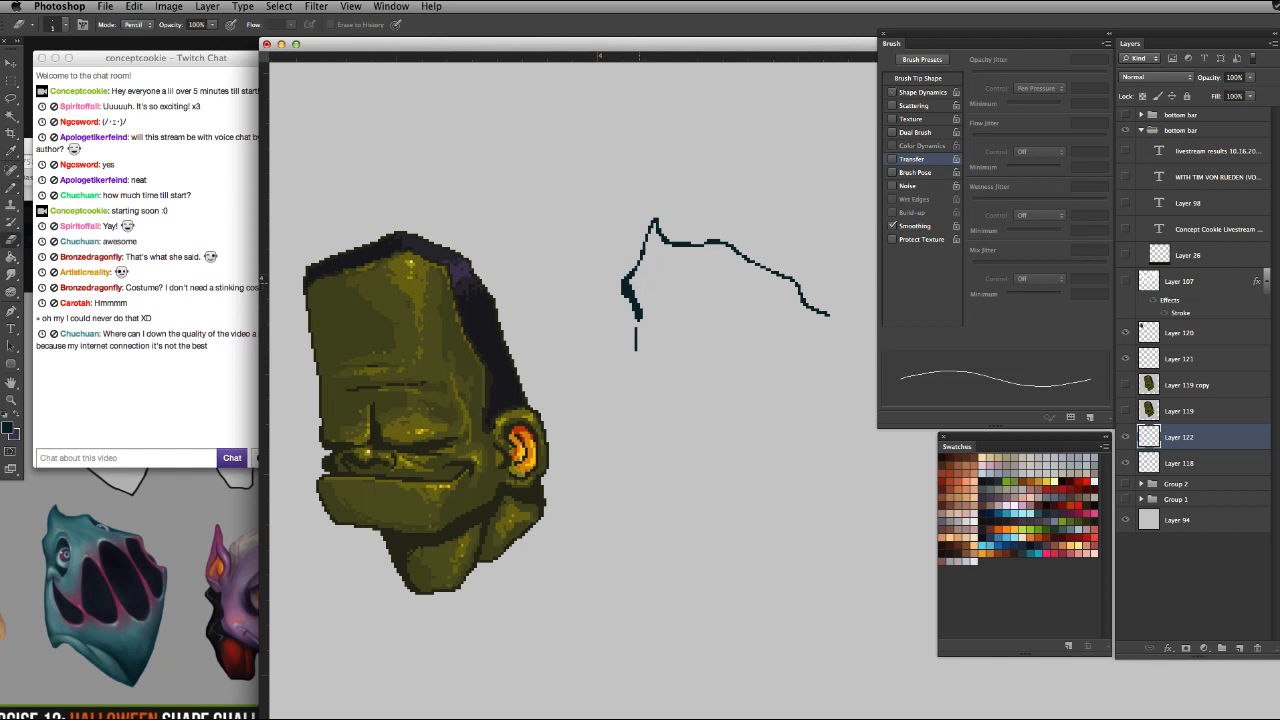
pyautogui.click(632, 290)
pyautogui.press('b')
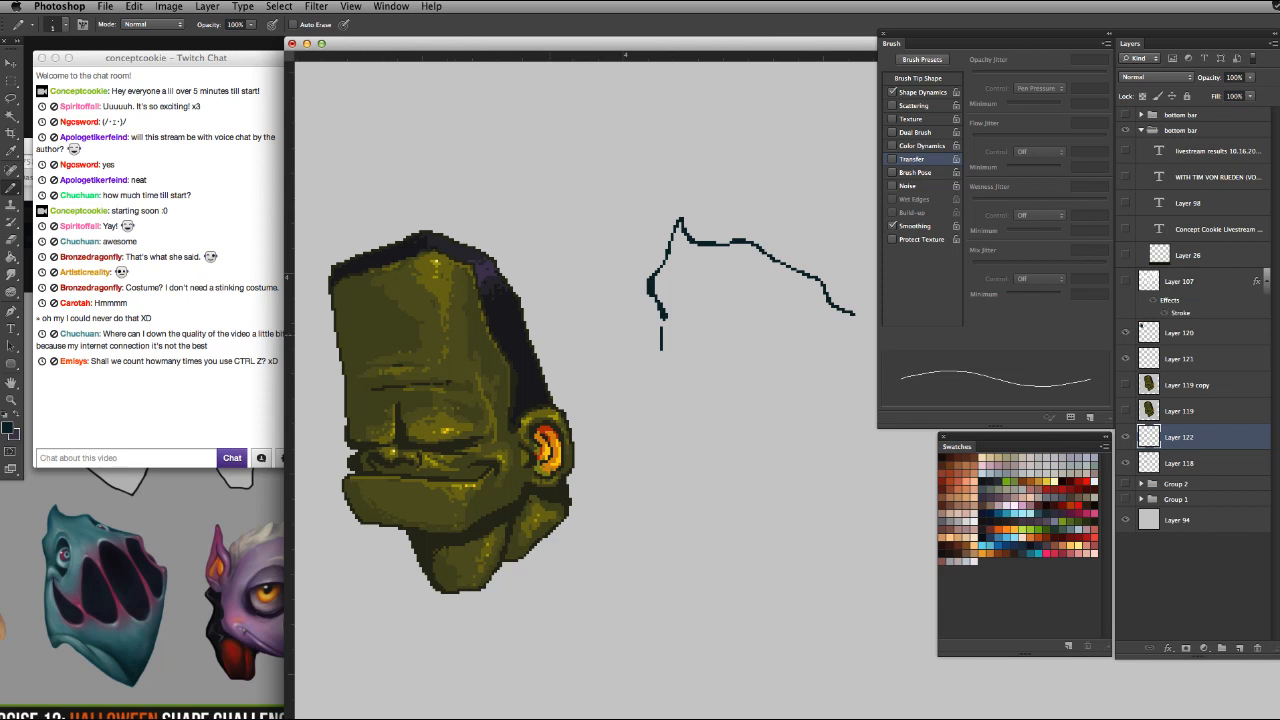
# Draw the long front edge of the face down from the brow and erase its excess thickness
pyautogui.moveTo(650, 296); pyautogui.dragTo(662, 494)
pyautogui.hotkey('ctrl', 'z')
pyautogui.press('super+z')
pyautogui.press('e')
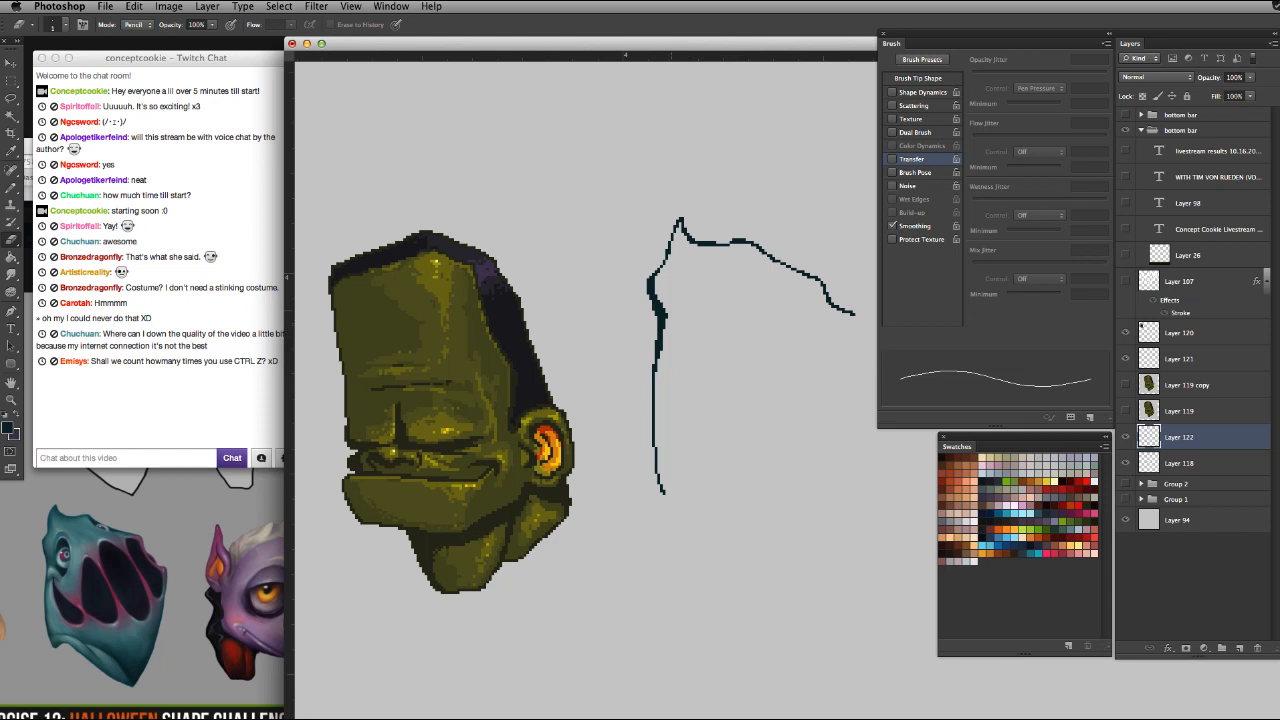
pyautogui.moveTo(664, 310); pyautogui.dragTo(662, 350)
pyautogui.press('b')
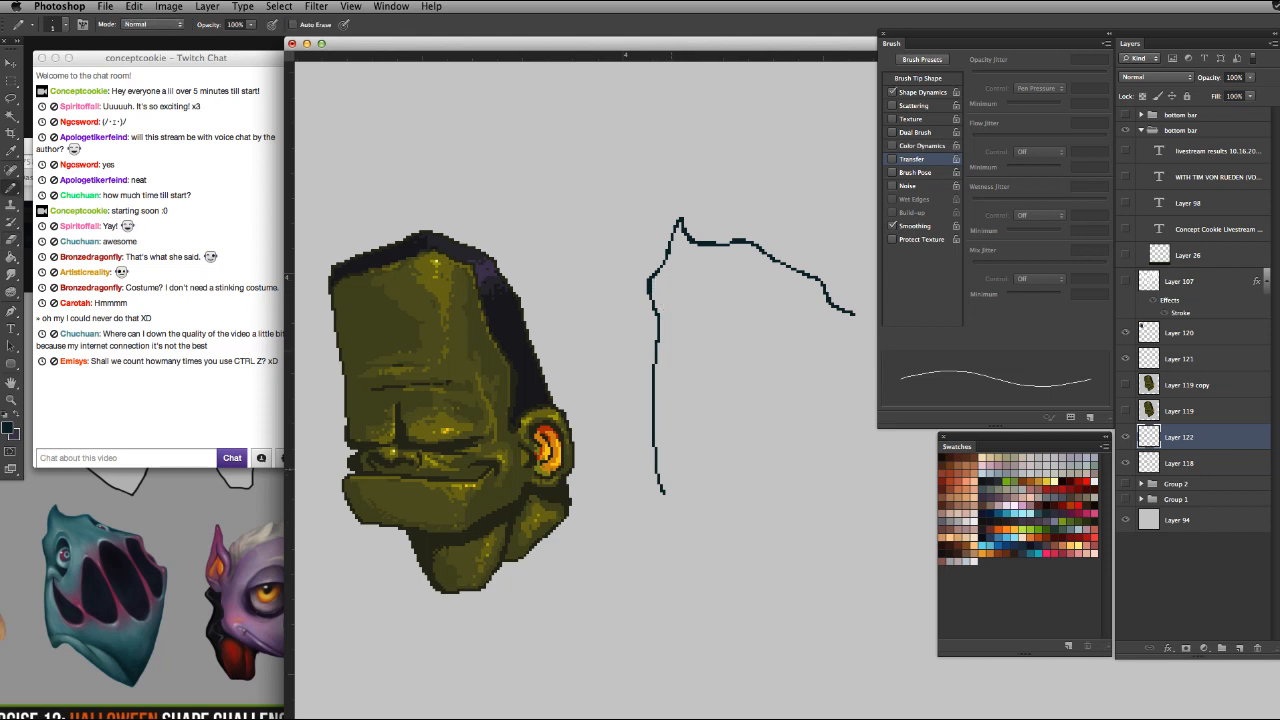
# Draw the small chin bump and the diagonal lower jaw line from the bottom of the face, undoing rejected strokes
pyautogui.hotkey('ctrl', 'z')
pyautogui.moveTo(659, 488)
pyautogui.mouseDown()
pyautogui.moveTo(670, 504)
pyautogui.moveTo(709, 501)
pyautogui.moveTo(822, 592)
pyautogui.mouseUp()
pyautogui.hotkey('ctrl', 'z')
pyautogui.moveTo(709, 502)
pyautogui.mouseDown()
pyautogui.moveTo(826, 586)
pyautogui.moveTo(766, 584)
pyautogui.mouseUp()
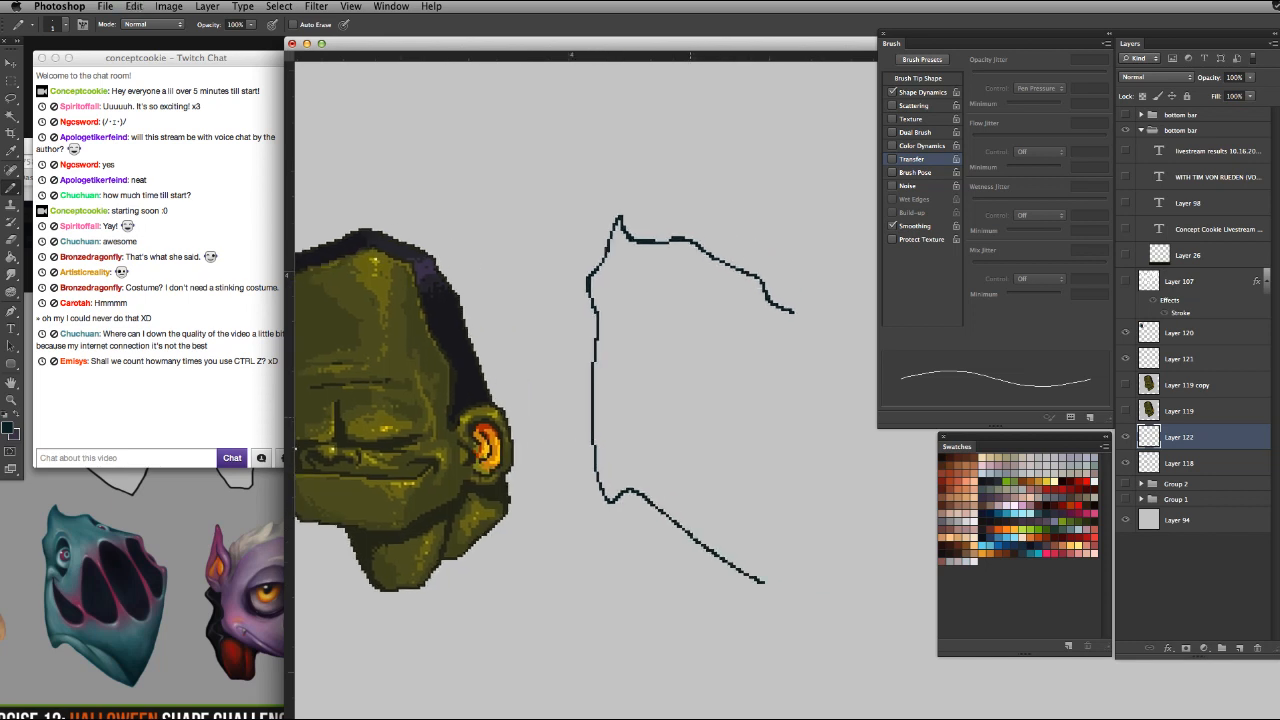
# Erase the tail of the upper edge and close the outline along the back of the head down to the jaw's point
pyautogui.moveTo(690, 417); pyautogui.dragTo(704, 425)
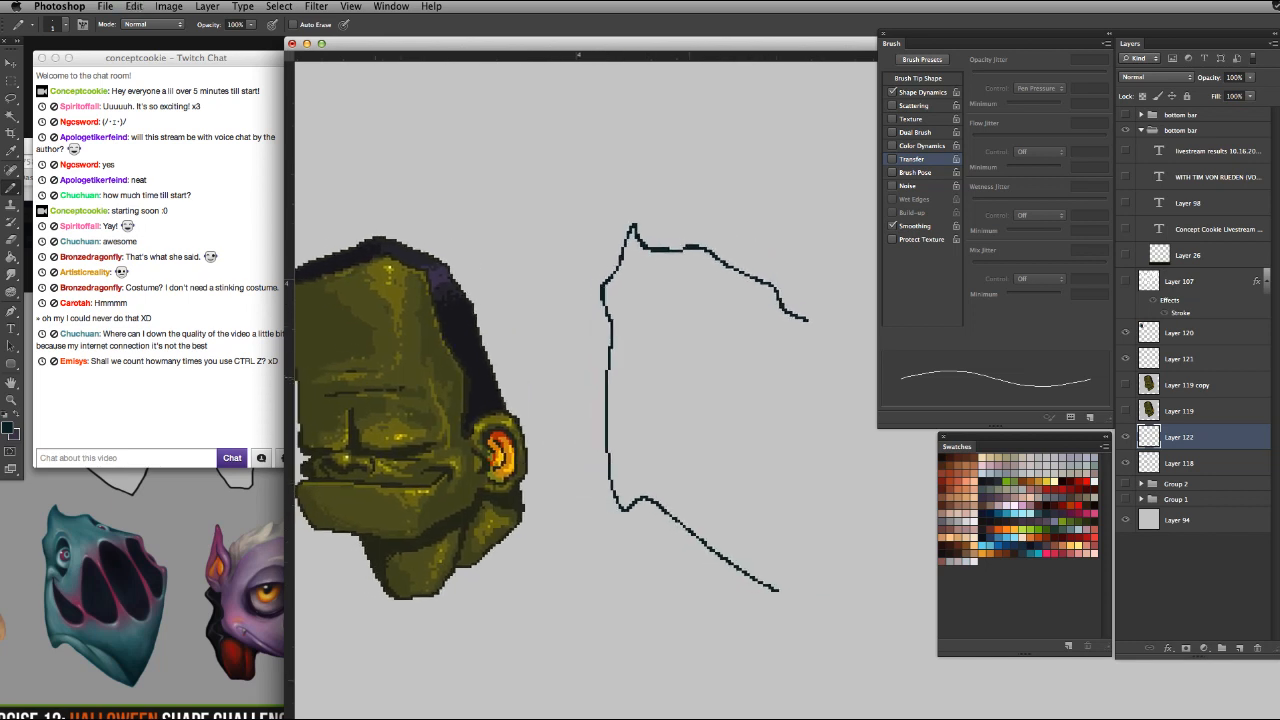
pyautogui.moveTo(689, 377)
pyautogui.mouseDown()
pyautogui.moveTo(707, 374)
pyautogui.moveTo(686, 401)
pyautogui.mouseUp()
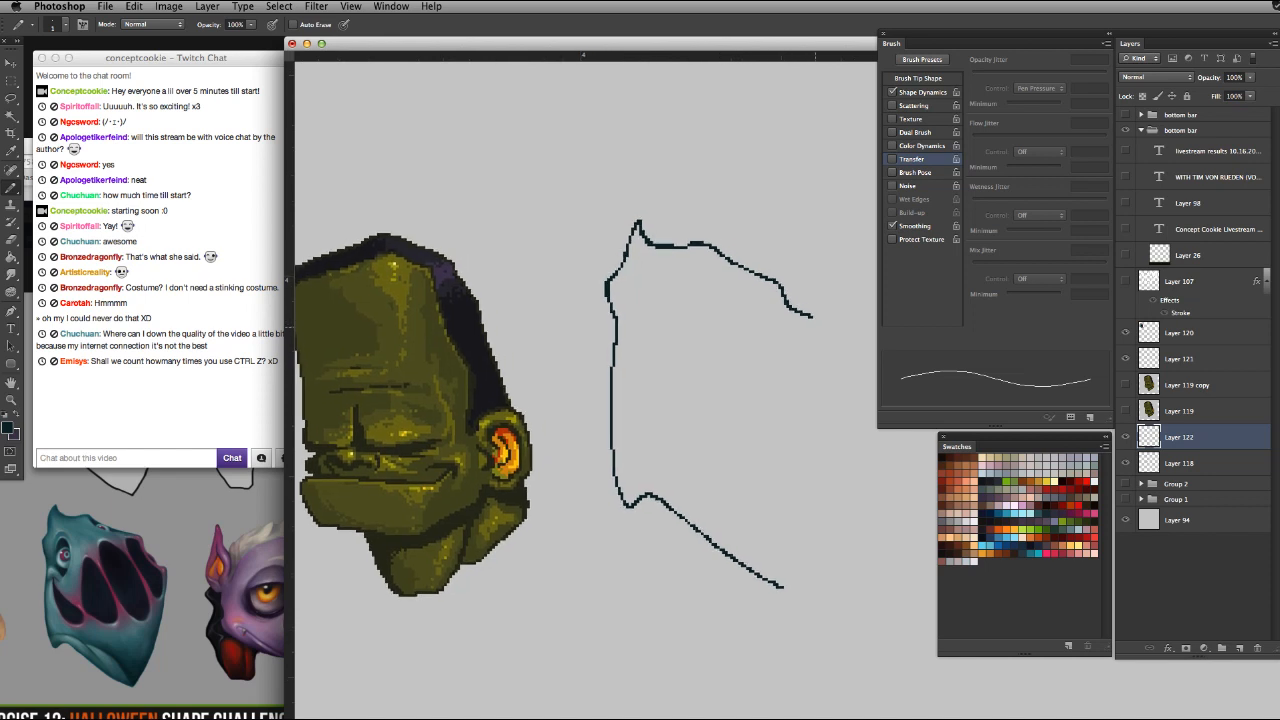
pyautogui.press('e')
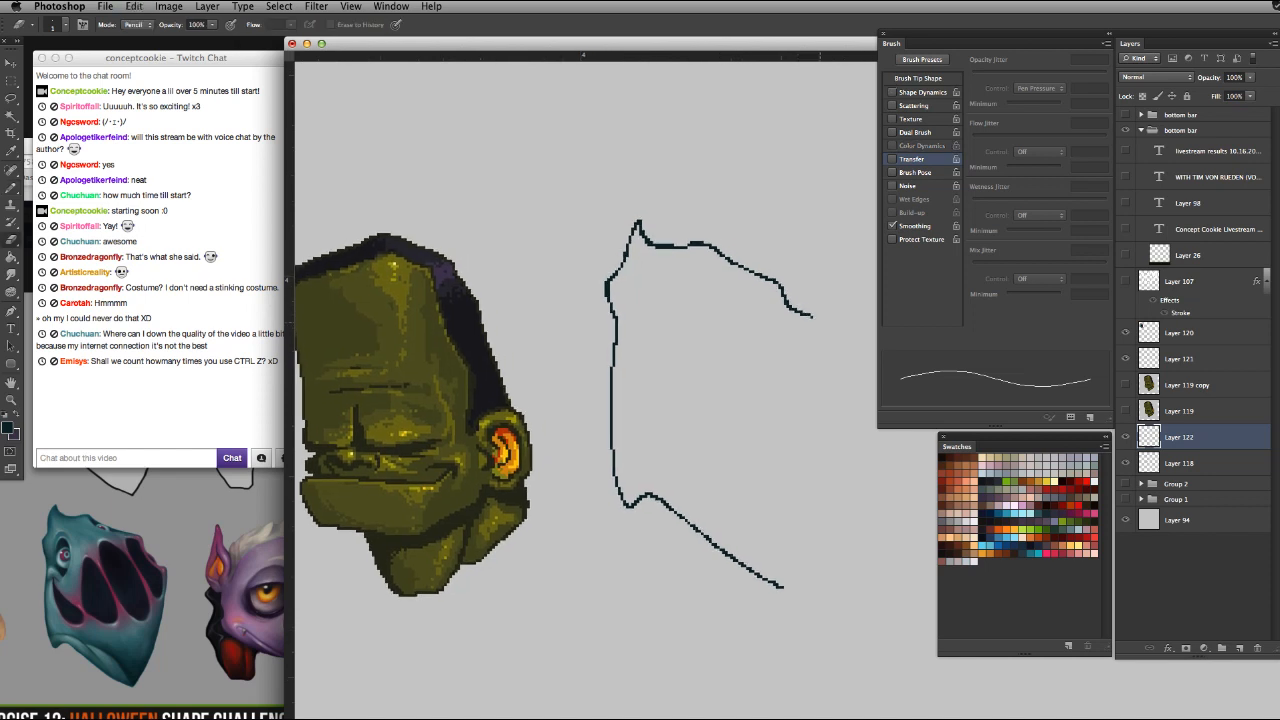
pyautogui.press('b')
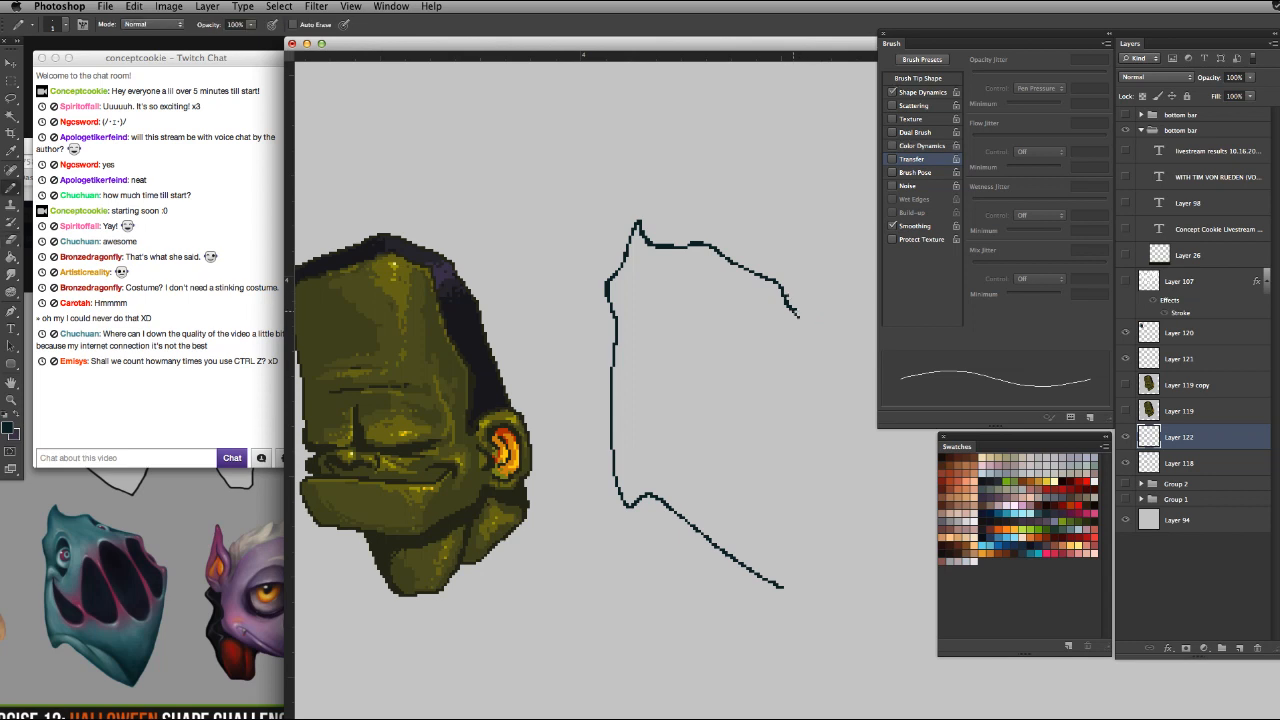
pyautogui.moveTo(795, 309)
pyautogui.mouseDown()
pyautogui.moveTo(852, 346)
pyautogui.moveTo(859, 466)
pyautogui.mouseUp()
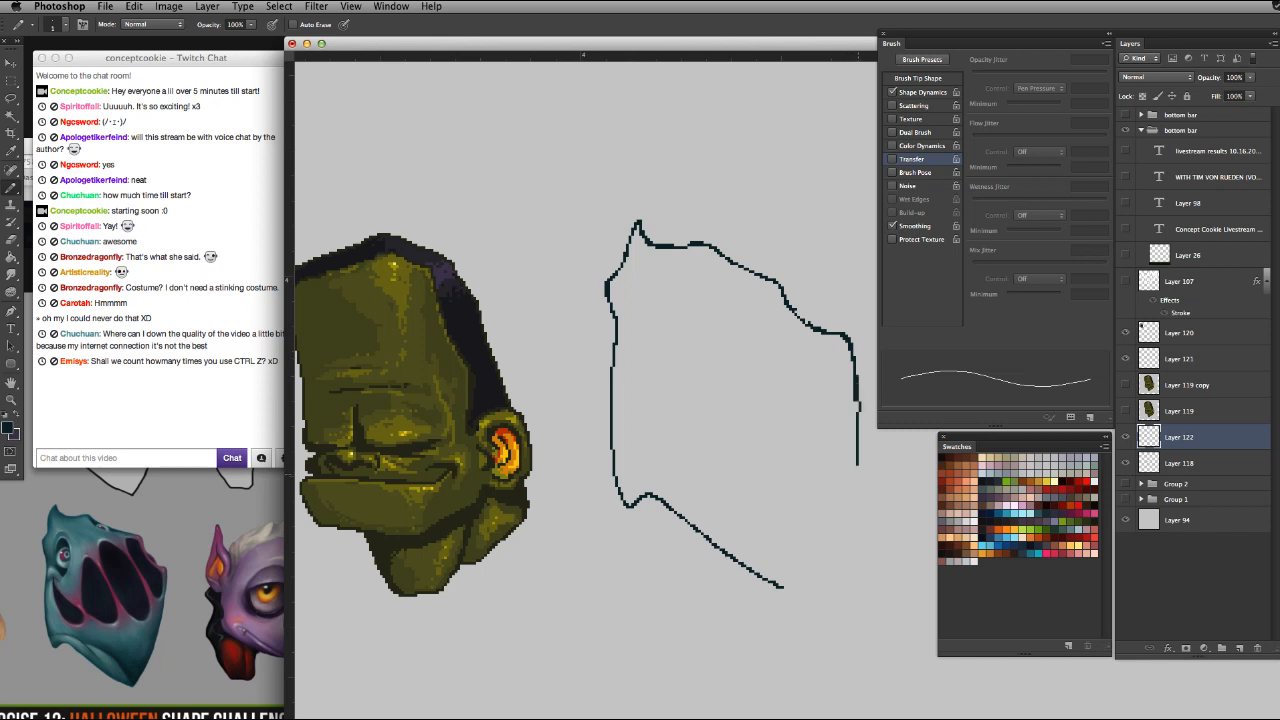
pyautogui.hotkey('ctrl', 'z')
pyautogui.moveTo(857, 374)
pyautogui.mouseDown()
pyautogui.moveTo(841, 522)
pyautogui.moveTo(800, 598)
pyautogui.moveTo(784, 590)
pyautogui.mouseUp()
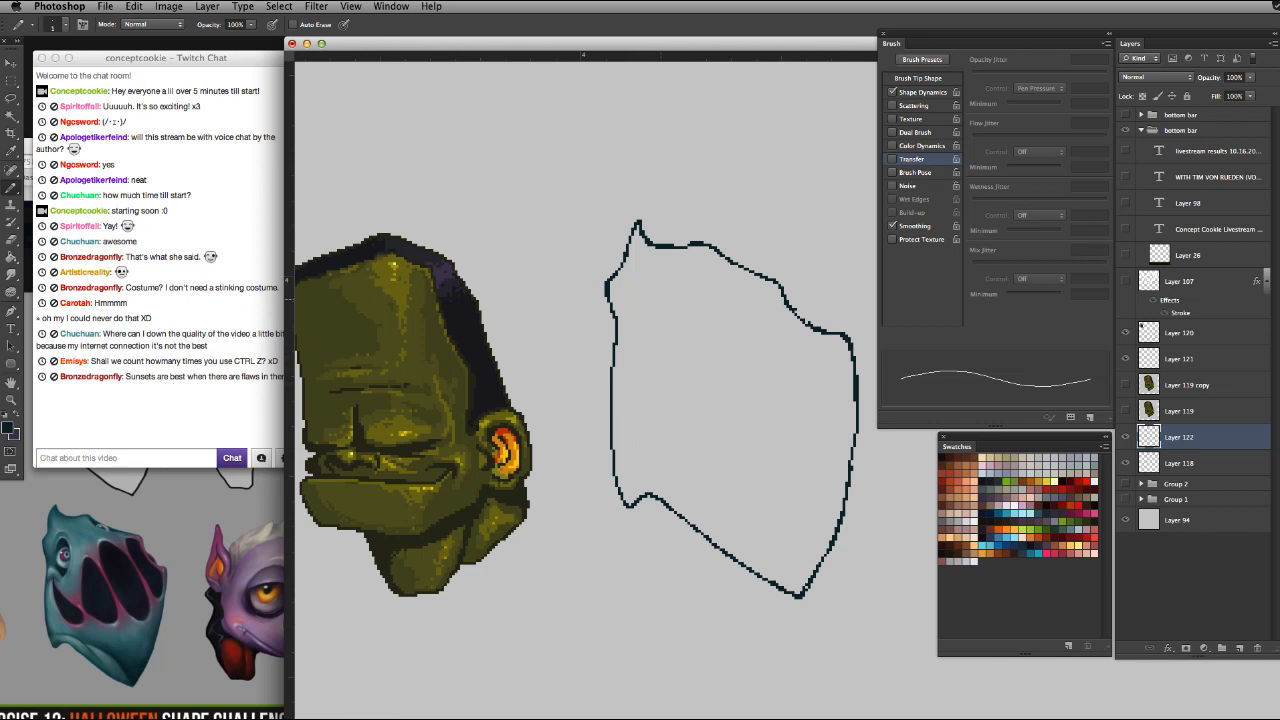
# Draw the curved eye socket with its lower lid near the front of the face, undoing the first attempts
pyautogui.moveTo(660, 293)
pyautogui.mouseDown()
pyautogui.moveTo(681, 315)
pyautogui.moveTo(685, 372)
pyautogui.mouseUp()
pyautogui.press('super+alt+z')
pyautogui.press('super+alt+z')
pyautogui.press('super+alt+z')
pyautogui.press('super+alt+z')
pyautogui.moveTo(638, 301)
pyautogui.mouseDown()
pyautogui.moveTo(655, 296)
pyautogui.moveTo(664, 320)
pyautogui.moveTo(660, 380)
pyautogui.mouseUp()
pyautogui.moveTo(665, 336)
pyautogui.mouseDown()
pyautogui.moveTo(656, 376)
pyautogui.moveTo(637, 353)
pyautogui.moveTo(624, 359)
pyautogui.mouseUp()
pyautogui.press('super+z')
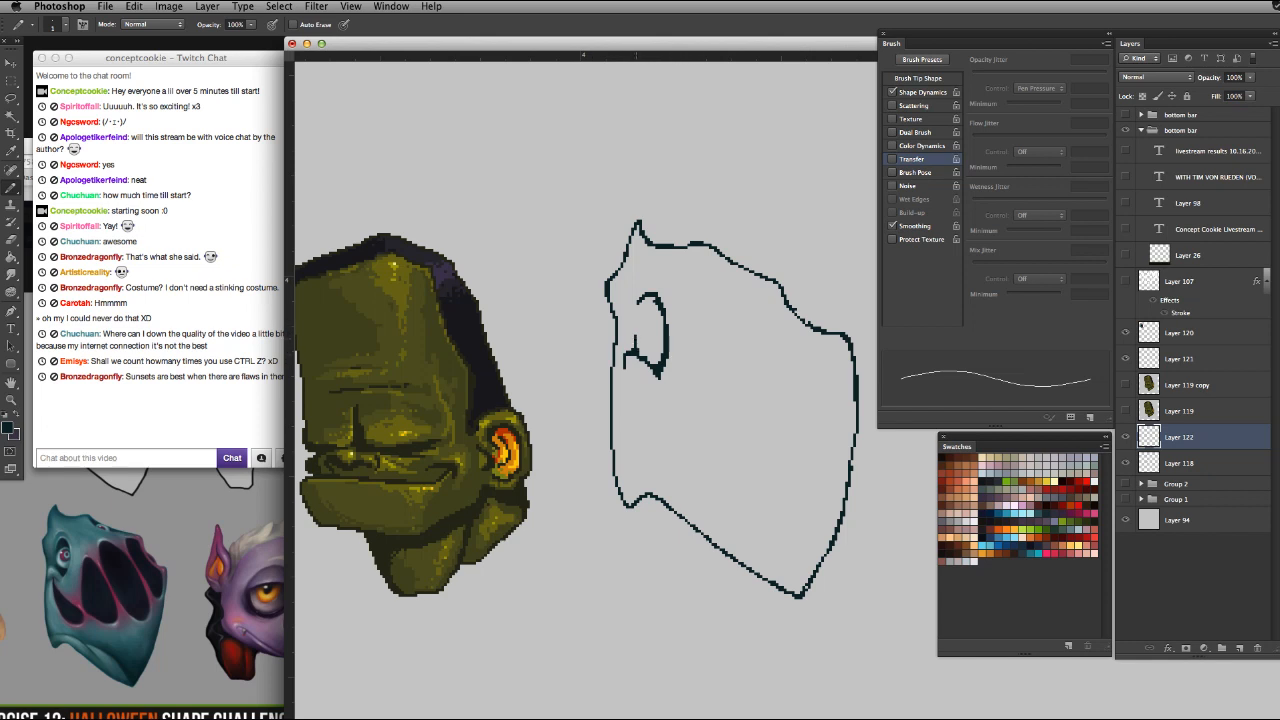
# Thin the back edge of the eye socket with the Eraser and draw a small oval eyeball inside it
pyautogui.press('e')
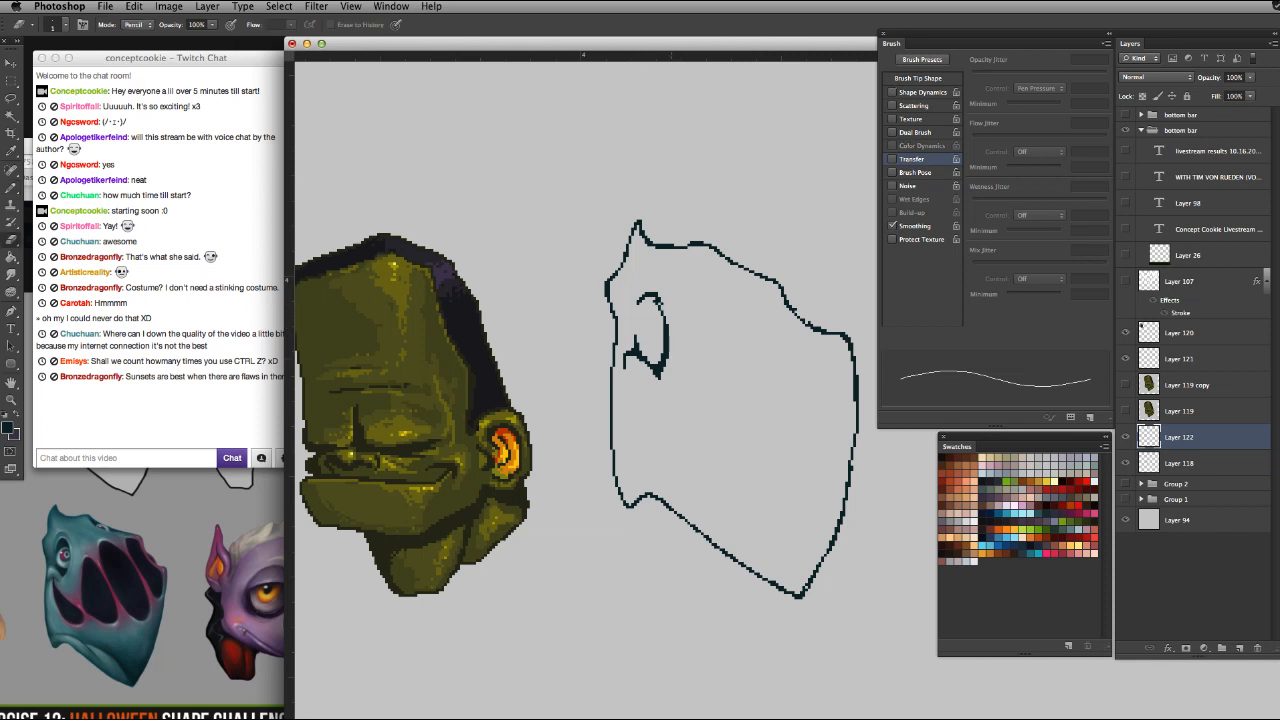
pyautogui.press('super+z')
pyautogui.moveTo(668, 324); pyautogui.dragTo(663, 372)
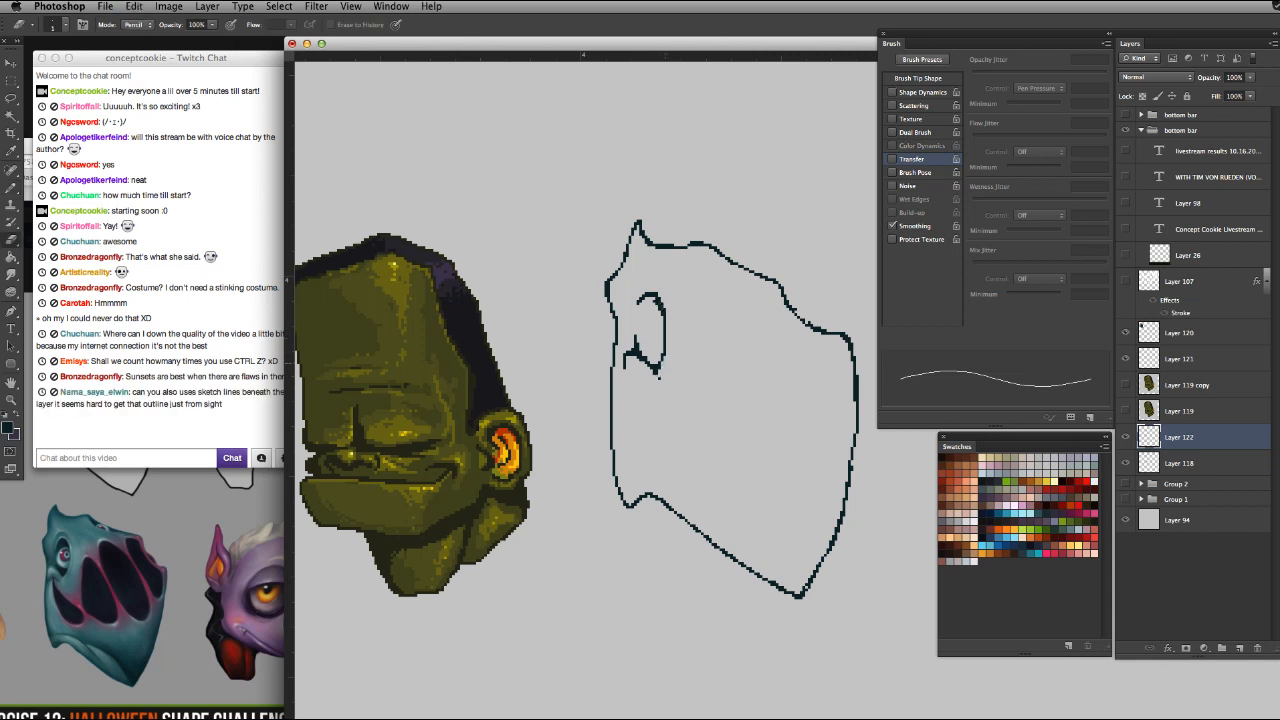
pyautogui.press('b')
pyautogui.moveTo(661, 314)
pyautogui.mouseDown()
pyautogui.moveTo(636, 334)
pyautogui.moveTo(636, 320)
pyautogui.moveTo(661, 352)
pyautogui.mouseUp()
pyautogui.press('super+z')
pyautogui.press('super+z')
pyautogui.press('super+z')
pyautogui.press('super+z')
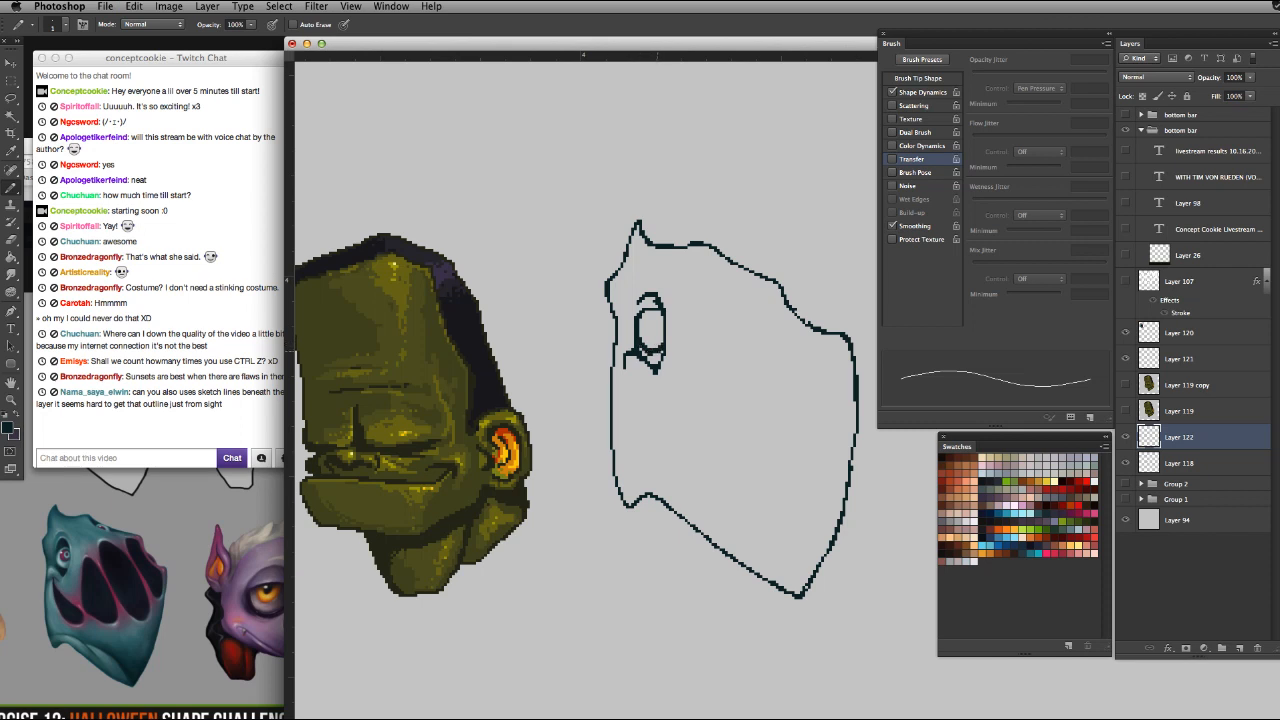
# Thicken the lower lid and the front edge of the eye with short Pencil strokes
pyautogui.moveTo(655, 351); pyautogui.dragTo(661, 362)
pyautogui.moveTo(636, 305); pyautogui.dragTo(630, 327)
pyautogui.moveTo(656, 44)
pyautogui.mouseDown()
pyautogui.moveTo(694, 38)
pyautogui.moveTo(664, 44)
pyautogui.mouseUp()
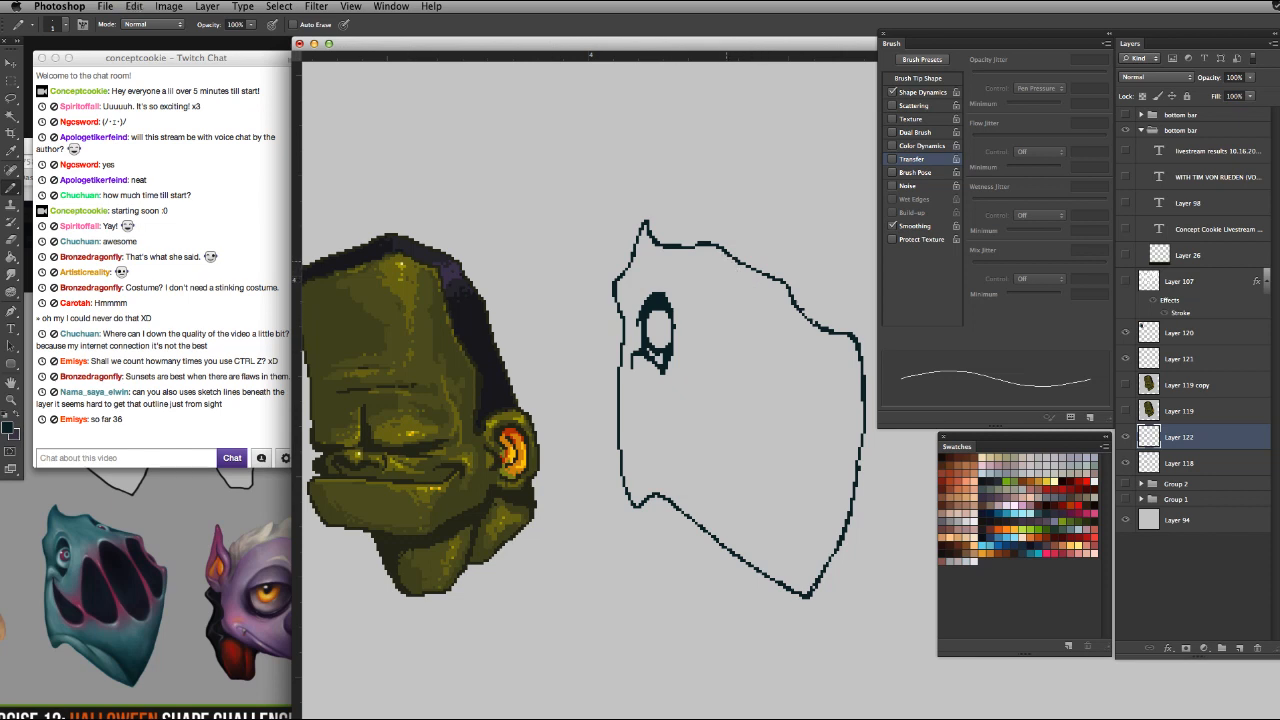
# Try a brow line arching from the eye to a far-eye shape on the upper edge, and remove it
pyautogui.moveTo(726, 258); pyautogui.dragTo(768, 293)
pyautogui.moveTo(764, 287); pyautogui.dragTo(778, 289)
pyautogui.moveTo(673, 296)
pyautogui.mouseDown()
pyautogui.moveTo(721, 267)
pyautogui.moveTo(674, 299)
pyautogui.mouseUp()
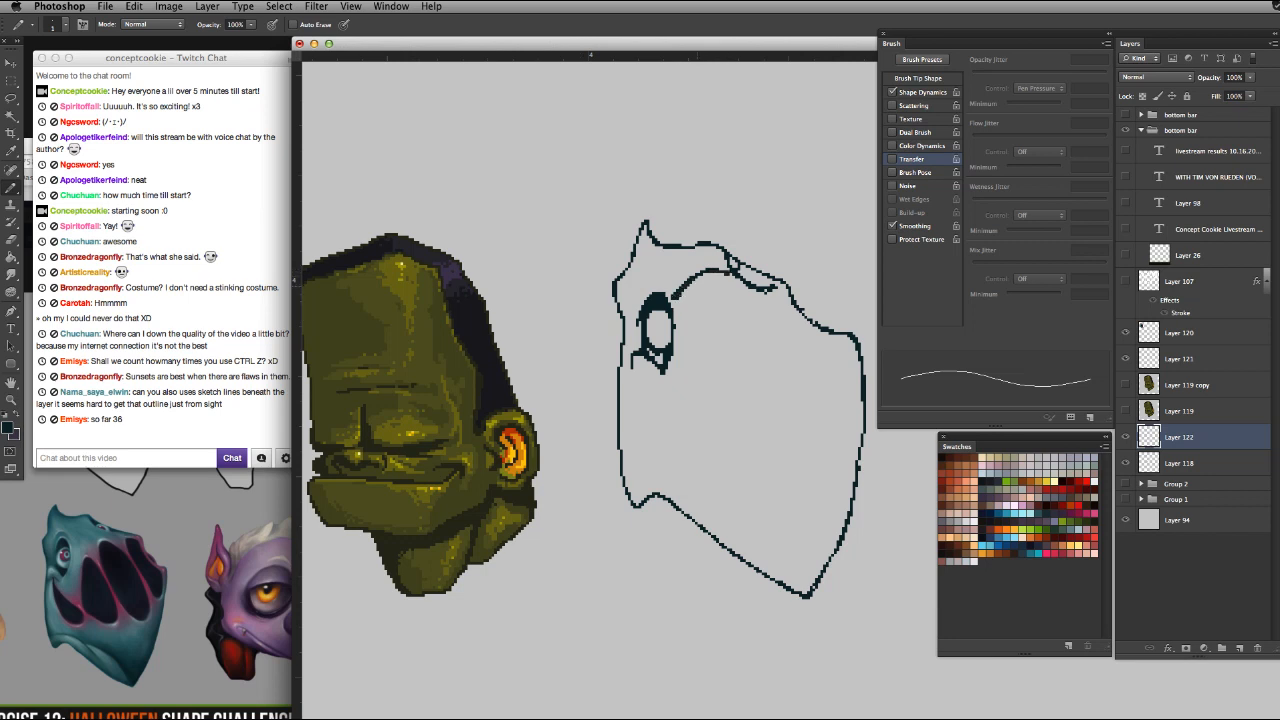
pyautogui.press('super+z')
pyautogui.press('e')
pyautogui.moveTo(730, 289); pyautogui.dragTo(770, 297)
pyautogui.press('b')
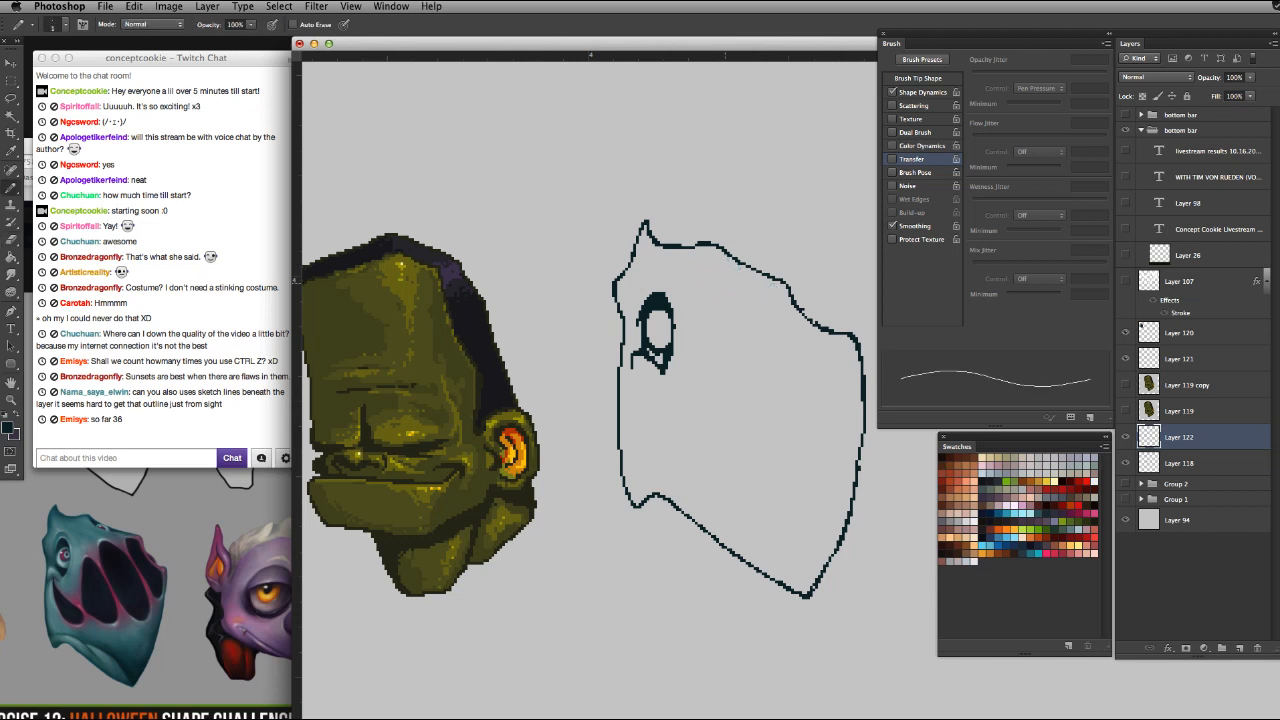
# Draw the narrow far eye just under the sloping upper edge, undoing the first curve and cleaning up the shape
pyautogui.moveTo(719, 262)
pyautogui.mouseDown()
pyautogui.moveTo(737, 294)
pyautogui.moveTo(762, 297)
pyautogui.mouseUp()
pyautogui.hotkey('ctrl', 'z')
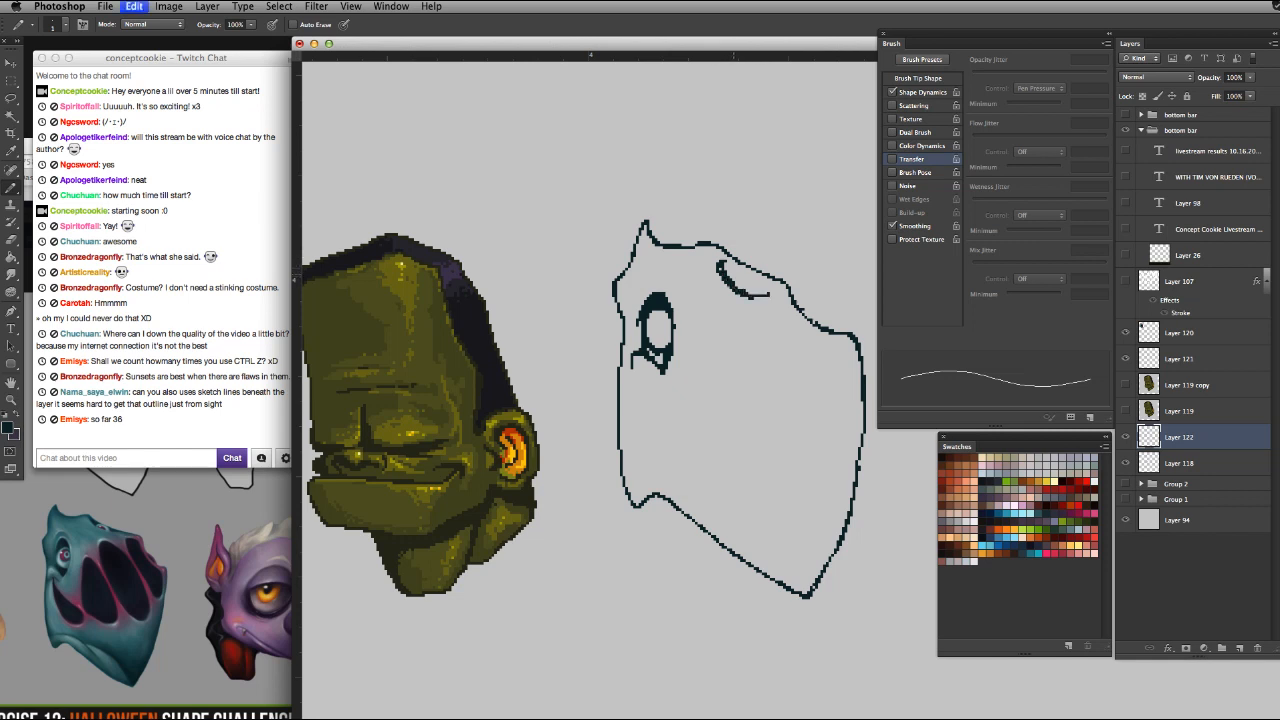
pyautogui.press('super+alt+z')
pyautogui.press('super+alt+z')
pyautogui.press('super+alt+z')
pyautogui.moveTo(719, 260)
pyautogui.mouseDown()
pyautogui.moveTo(750, 291)
pyautogui.moveTo(780, 285)
pyautogui.moveTo(744, 271)
pyautogui.moveTo(759, 283)
pyautogui.mouseUp()
pyautogui.press('e')
pyautogui.press('b')
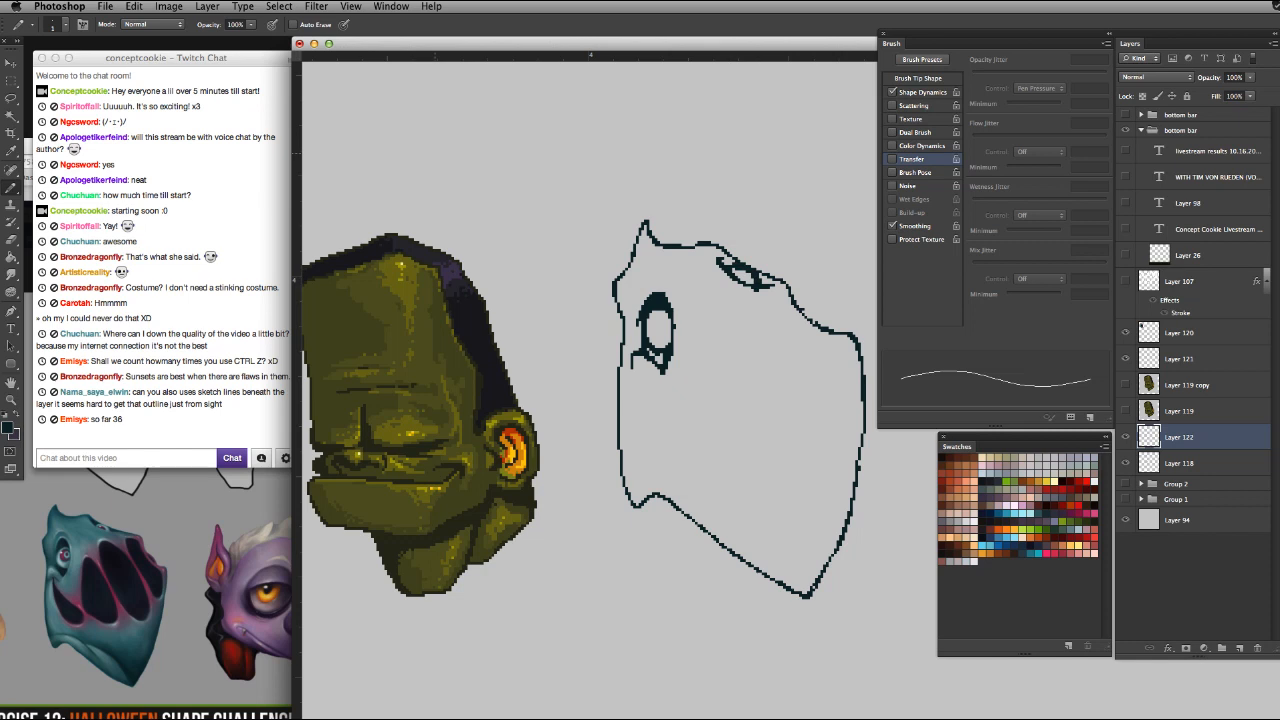
# Move the reference sheet on Layer 120 toward the small sketches and scale it to about 67%
pyautogui.press('super+minus')
pyautogui.press('super+minus')
pyautogui.press('super+minus')
pyautogui.press('super+minus')
pyautogui.press('super+minus')
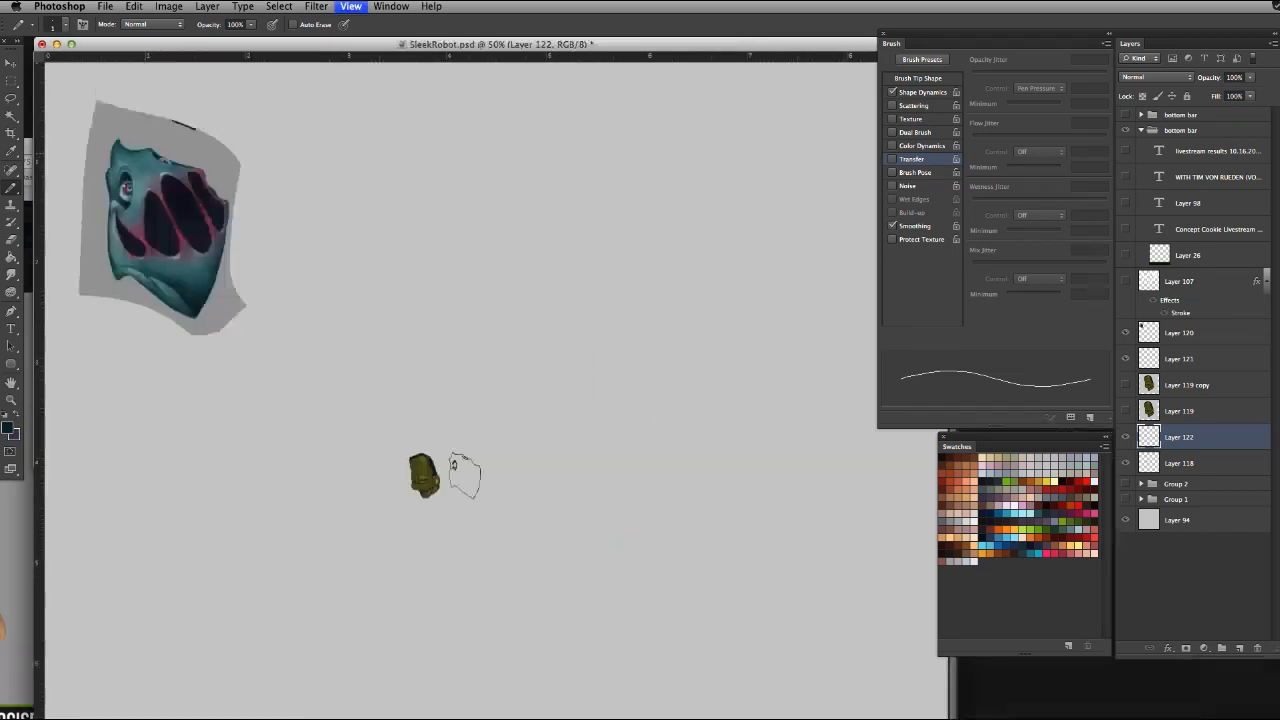
pyautogui.moveTo(476, 233)
pyautogui.mouseDown()
pyautogui.moveTo(314, 198)
pyautogui.moveTo(350, 165)
pyautogui.moveTo(348, 134)
pyautogui.mouseUp()
pyautogui.press('super+z')
pyautogui.press('v')
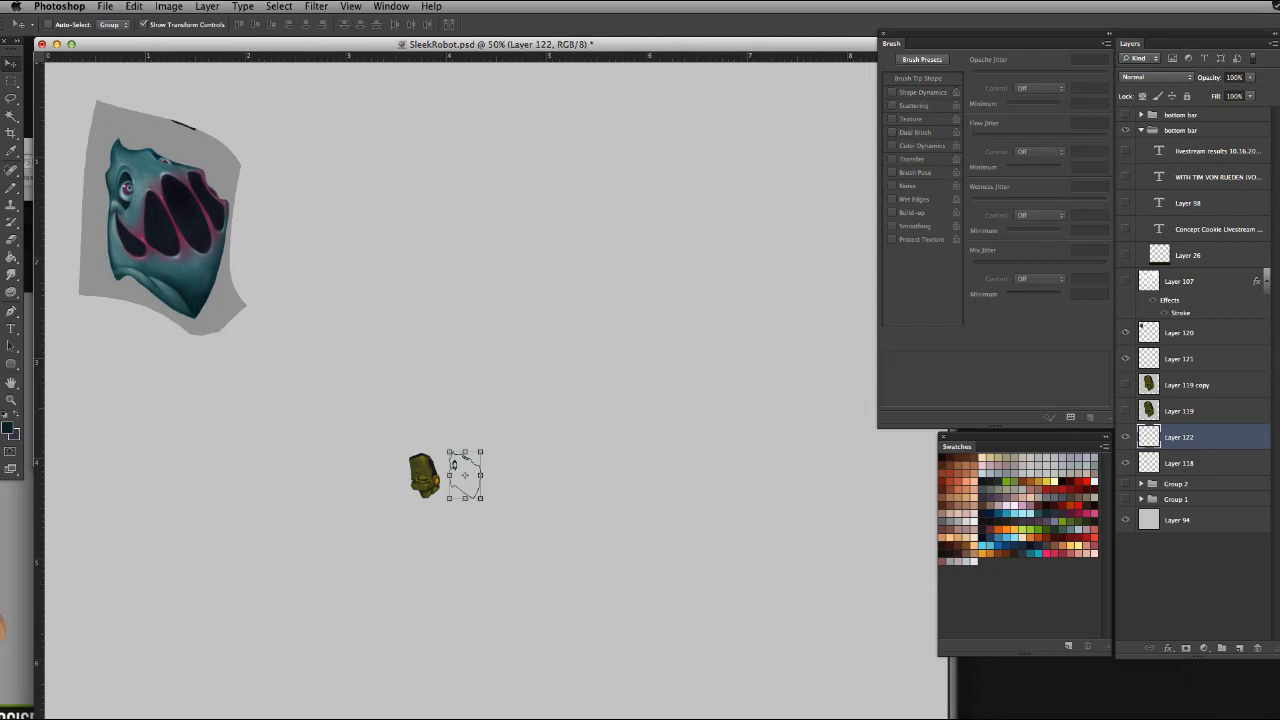
pyautogui.click(82, 147)
pyautogui.moveTo(424, 365); pyautogui.dragTo(198, 220)
pyautogui.moveTo(113, 172); pyautogui.dragTo(569, 427)
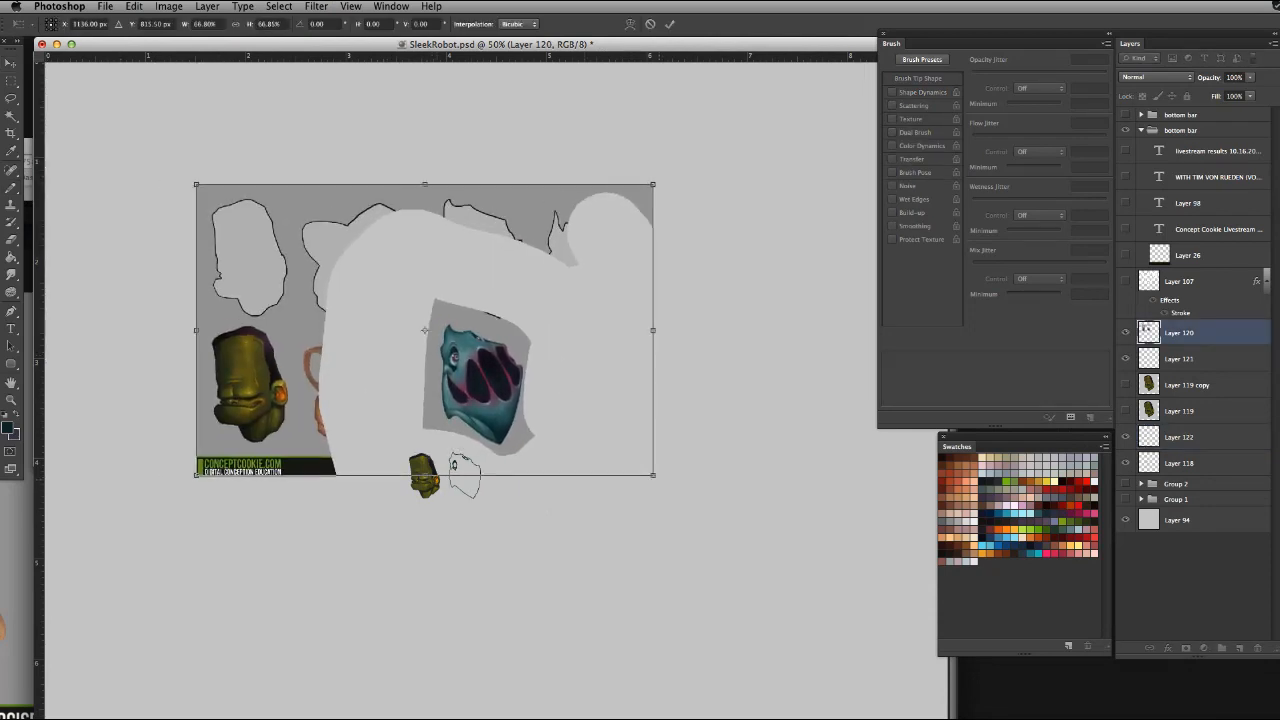
# Scale the reference sheet down to about 25.8% and position it so the teal creature sits right beside the outline
pyautogui.moveTo(653, 475); pyautogui.dragTo(620, 529)
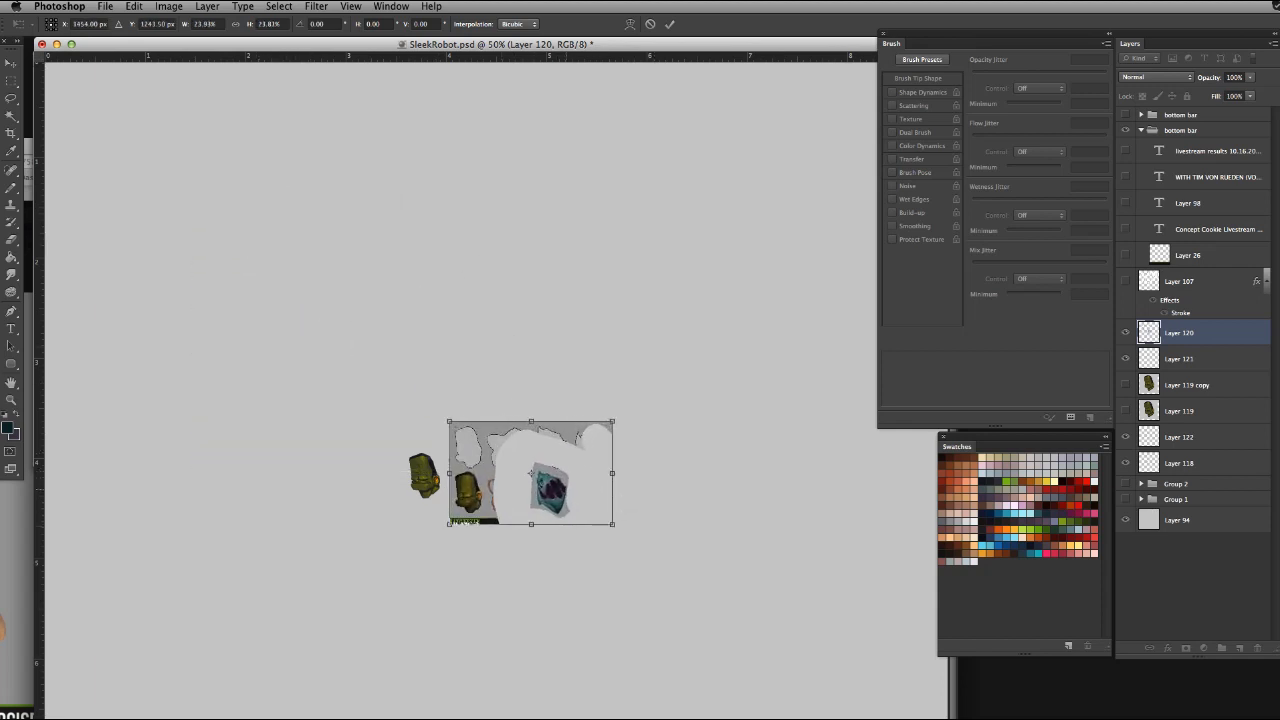
pyautogui.moveTo(569, 485); pyautogui.dragTo(510, 478)
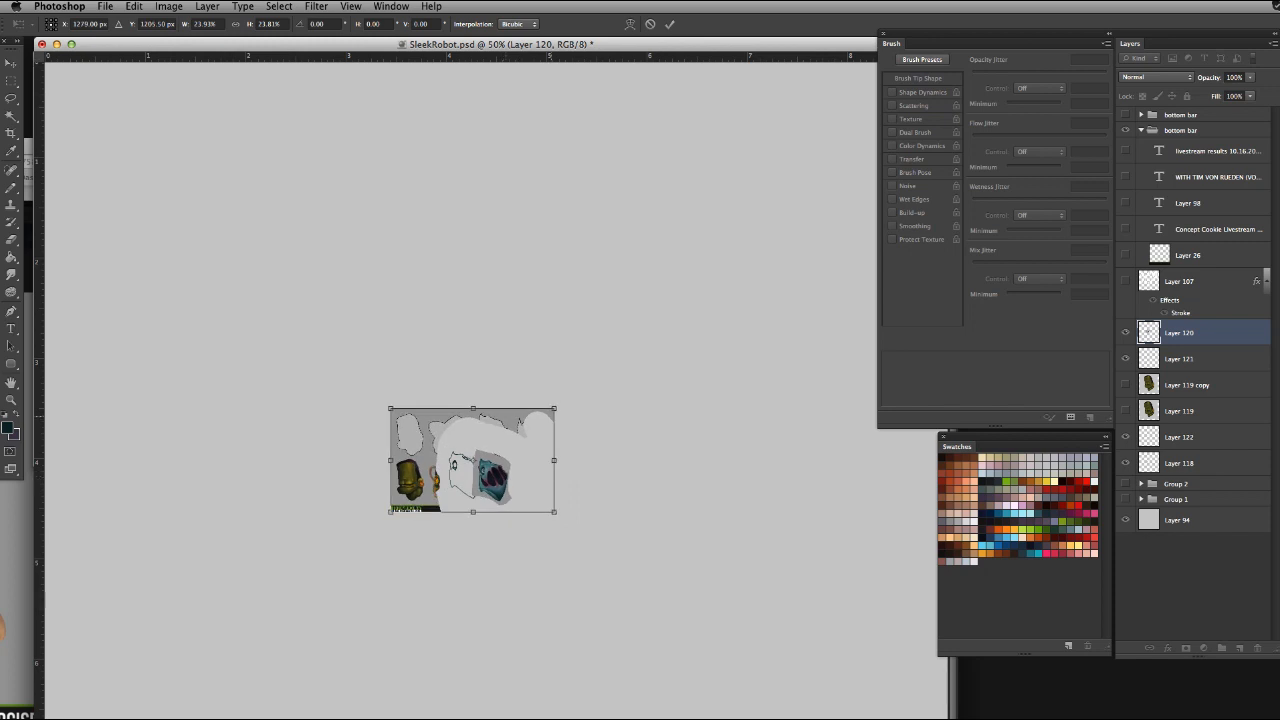
pyautogui.moveTo(554, 409)
pyautogui.mouseDown()
pyautogui.moveTo(568, 400)
pyautogui.moveTo(535, 425)
pyautogui.mouseUp()
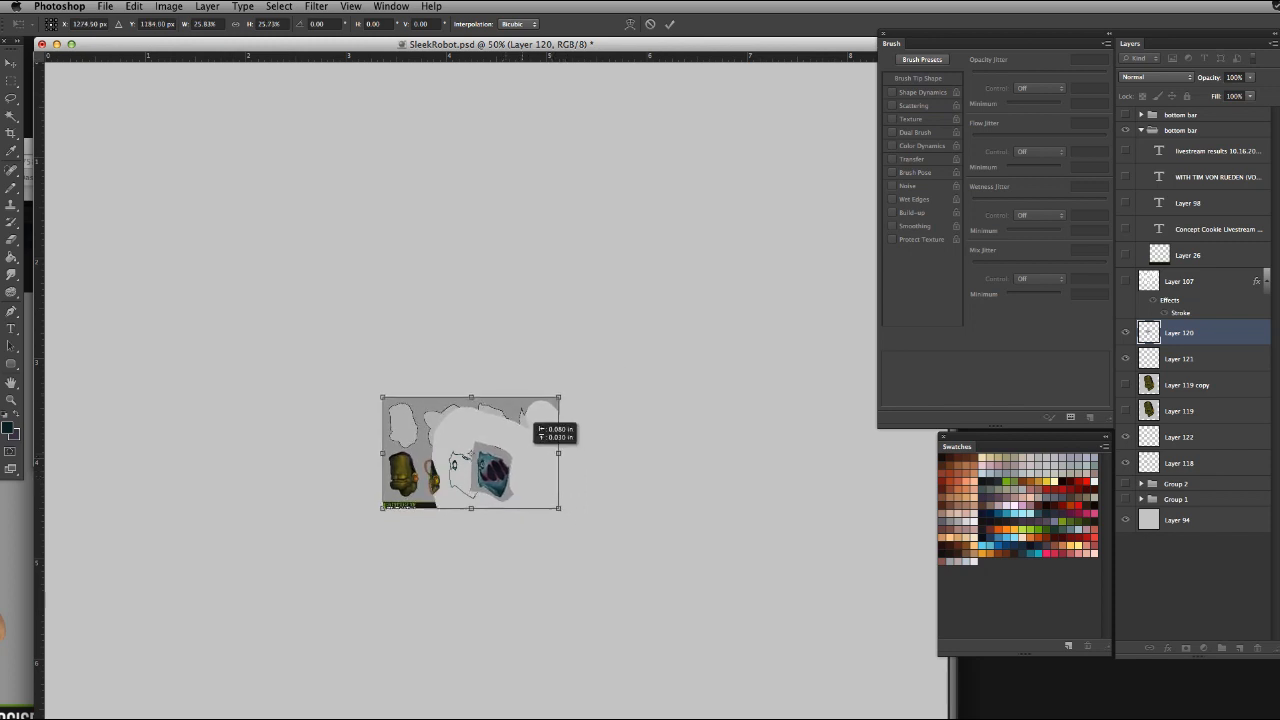
pyautogui.press('Return')
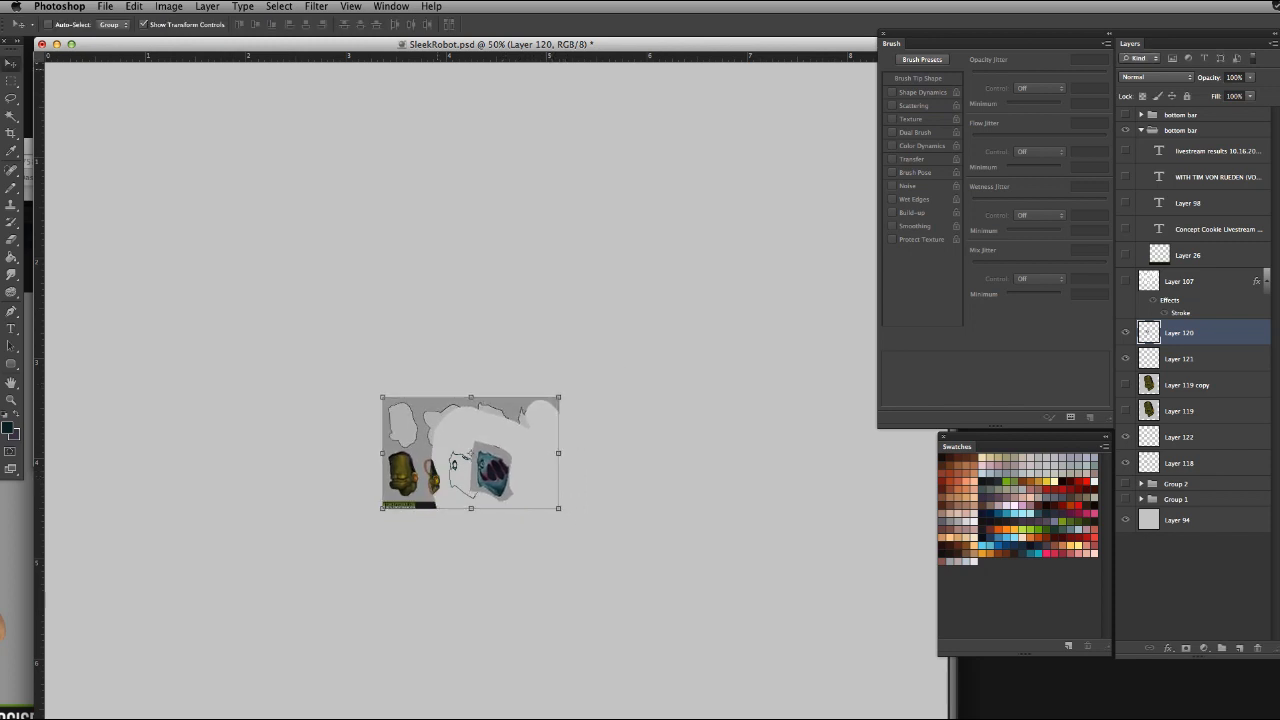
# Resize and move the document window to show the outline and teal reference together at 400%, and switch back to the Pencil
pyautogui.press('super+plus')
pyautogui.press('super+plus')
pyautogui.press('super+plus')
pyautogui.press('super+plus')
pyautogui.press('super+plus')
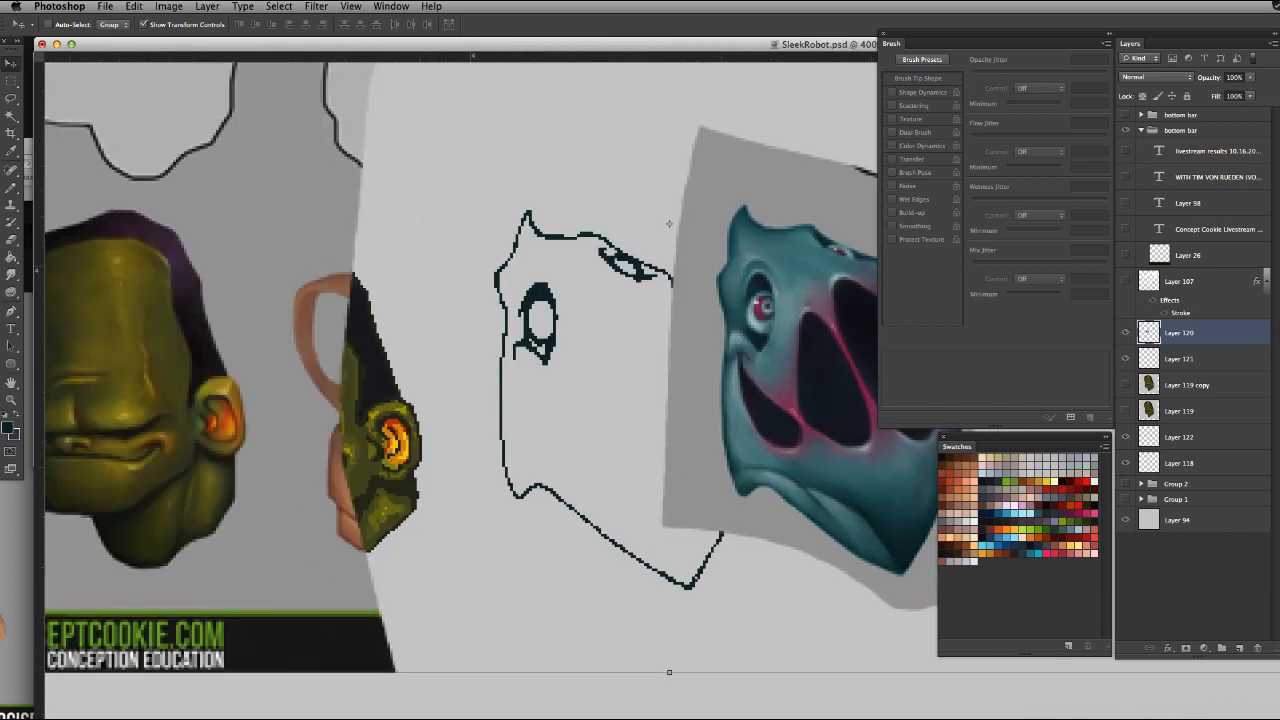
pyautogui.moveTo(1279, 719)
pyautogui.mouseDown()
pyautogui.moveTo(851, 657)
pyautogui.moveTo(882, 676)
pyautogui.moveTo(570, 686)
pyautogui.mouseUp()
pyautogui.moveTo(669, 210)
pyautogui.mouseDown()
pyautogui.moveTo(385, 245)
pyautogui.moveTo(395, 221)
pyautogui.moveTo(580, 246)
pyautogui.moveTo(531, 221)
pyautogui.mouseUp()
pyautogui.moveTo(704, 685); pyautogui.dragTo(985, 697)
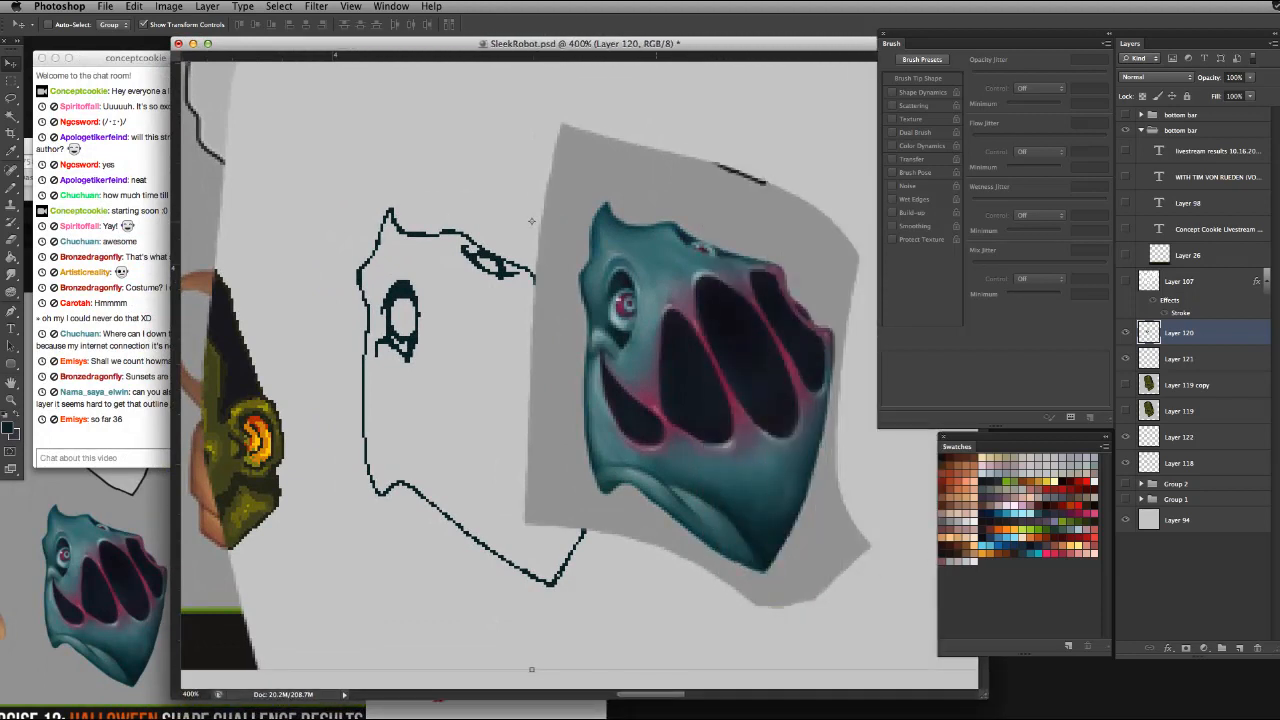
pyautogui.press('b')
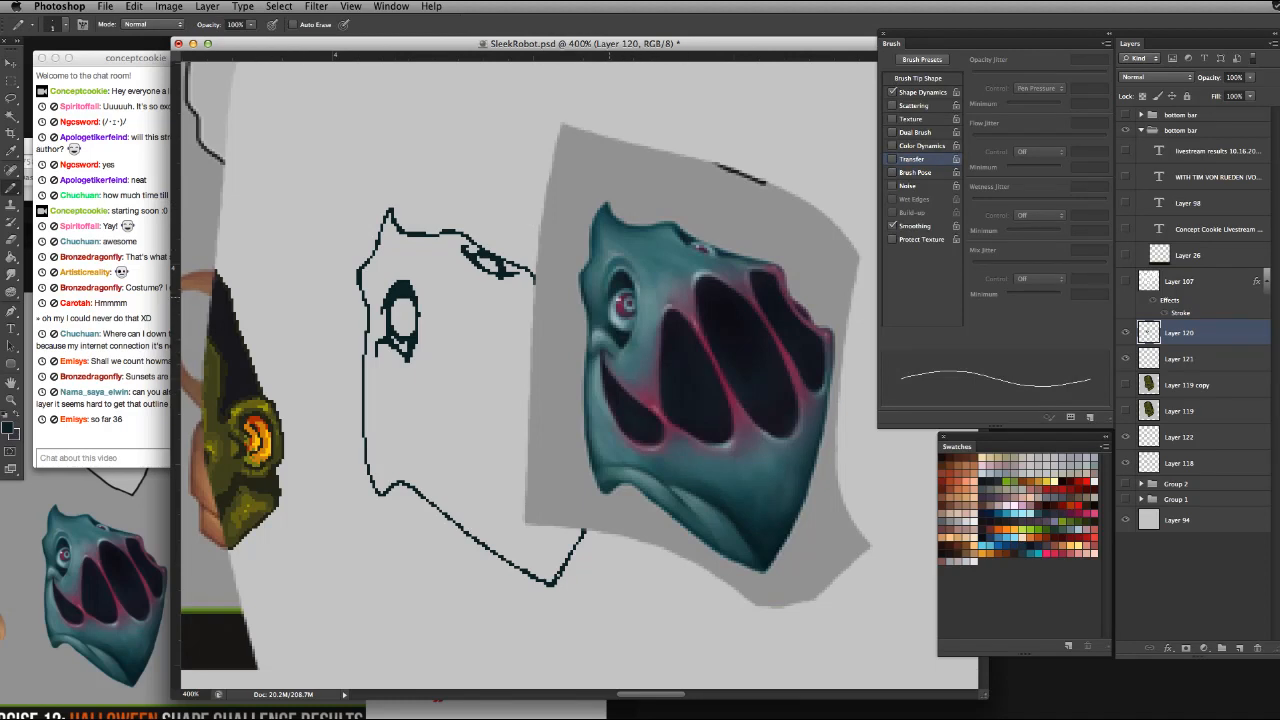
pyautogui.moveTo(695, 137)
pyautogui.mouseDown()
pyautogui.moveTo(662, 209)
pyautogui.moveTo(653, 187)
pyautogui.moveTo(677, 204)
pyautogui.moveTo(649, 217)
pyautogui.moveTo(612, 196)
pyautogui.moveTo(584, 225)
pyautogui.mouseUp()
pyautogui.press('super+z')
pyautogui.press('super+z')
# Erase the leftover parts of the reference sheet on Layer 120 around the small sketches, keeping the teal creature piece
pyautogui.press('v')
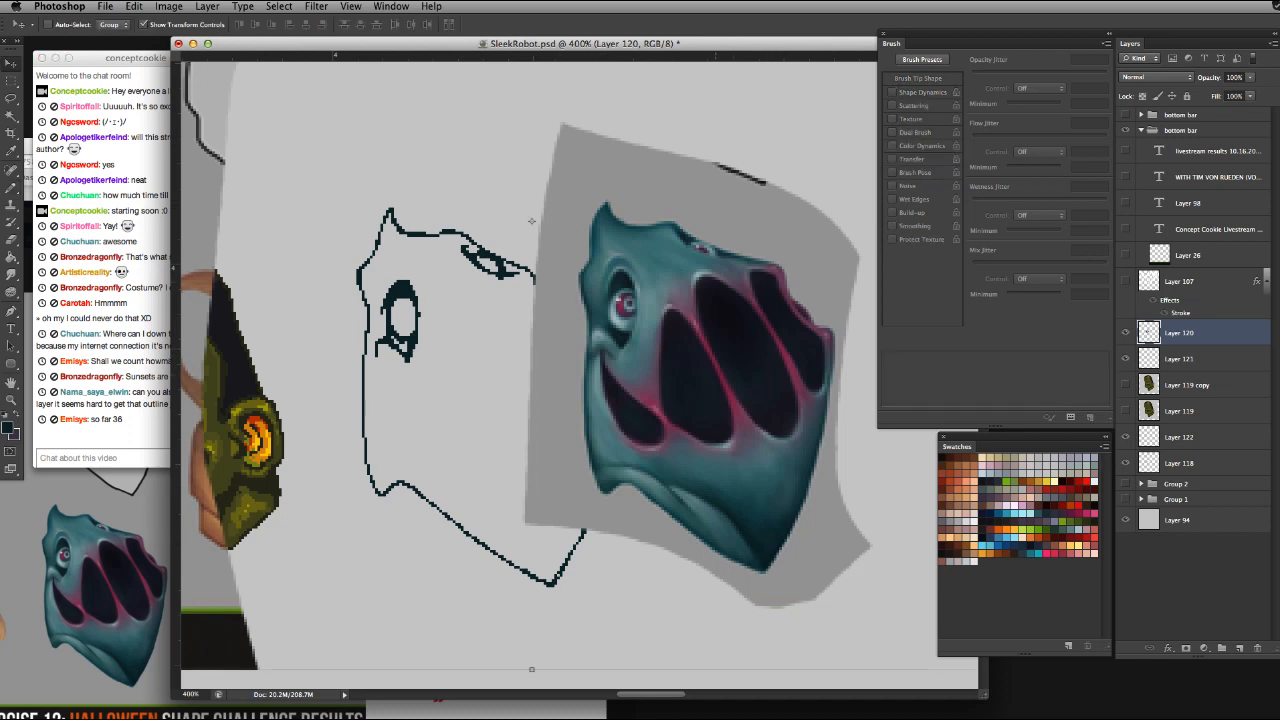
pyautogui.moveTo(531, 221); pyautogui.dragTo(848, 426)
pyautogui.press('super+1')
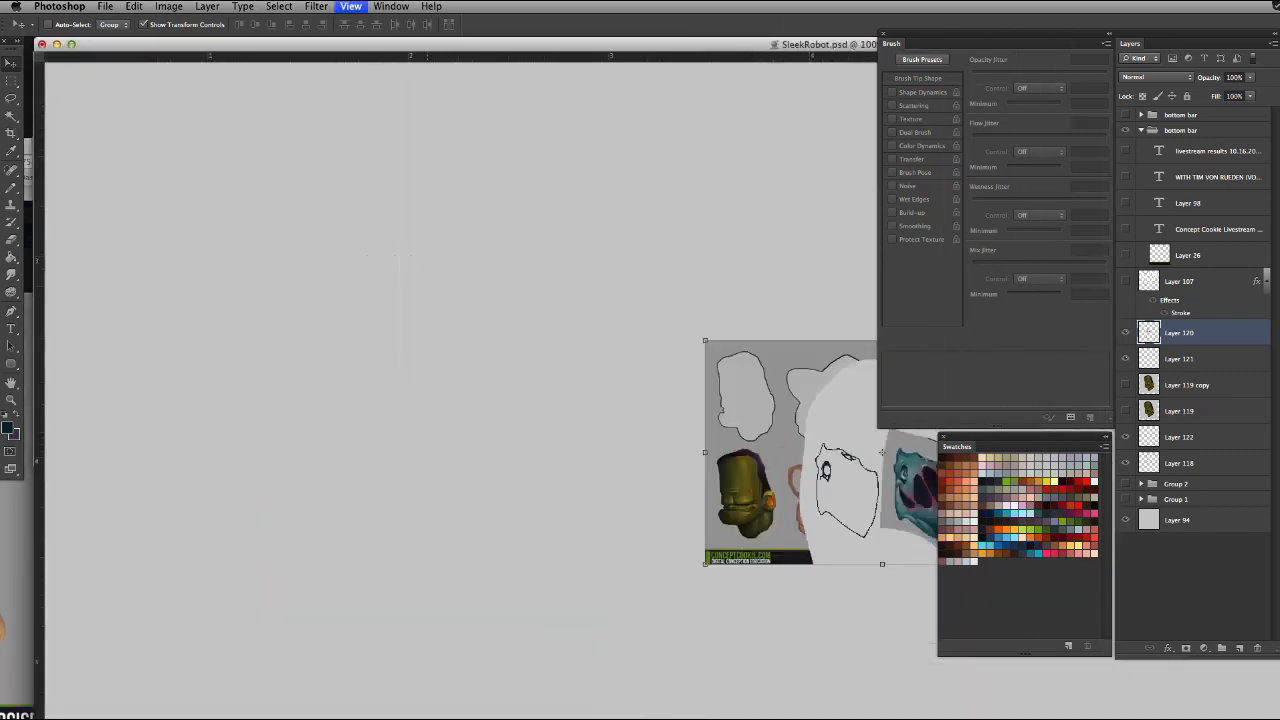
pyautogui.press('b')
pyautogui.keyDown('ctrl'); pyautogui.keyDown('alt'); pyautogui.click(719, 487); pyautogui.keyUp('alt'); pyautogui.keyUp('ctrl')
pyautogui.moveTo(719, 487); pyautogui.dragTo(800, 487)
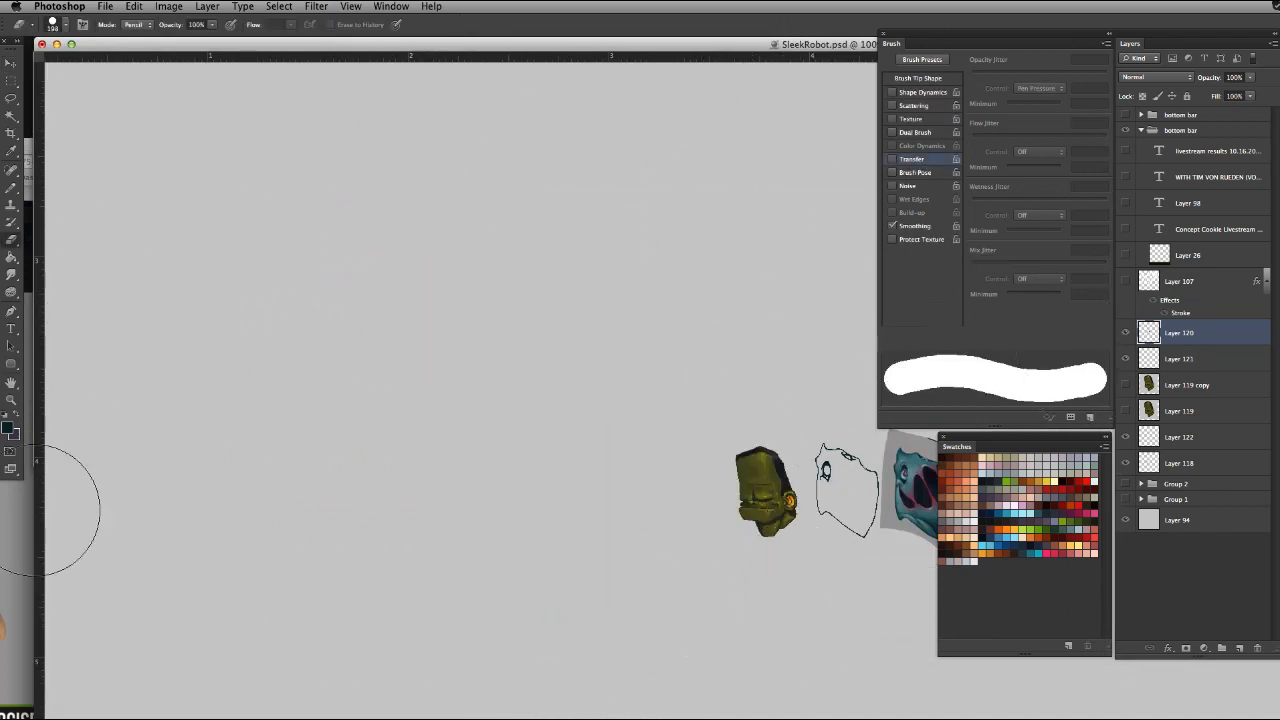
pyautogui.click(15, 540)
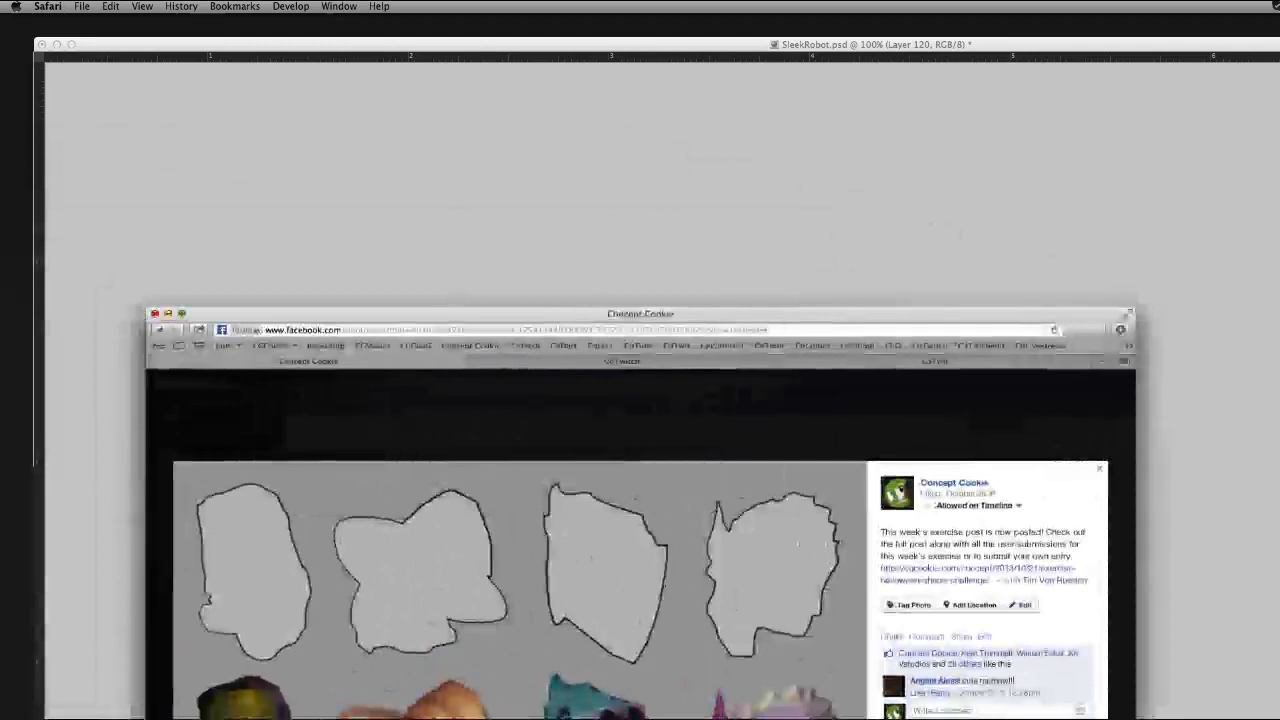
pyautogui.press('super+m')
pyautogui.click(983, 391)
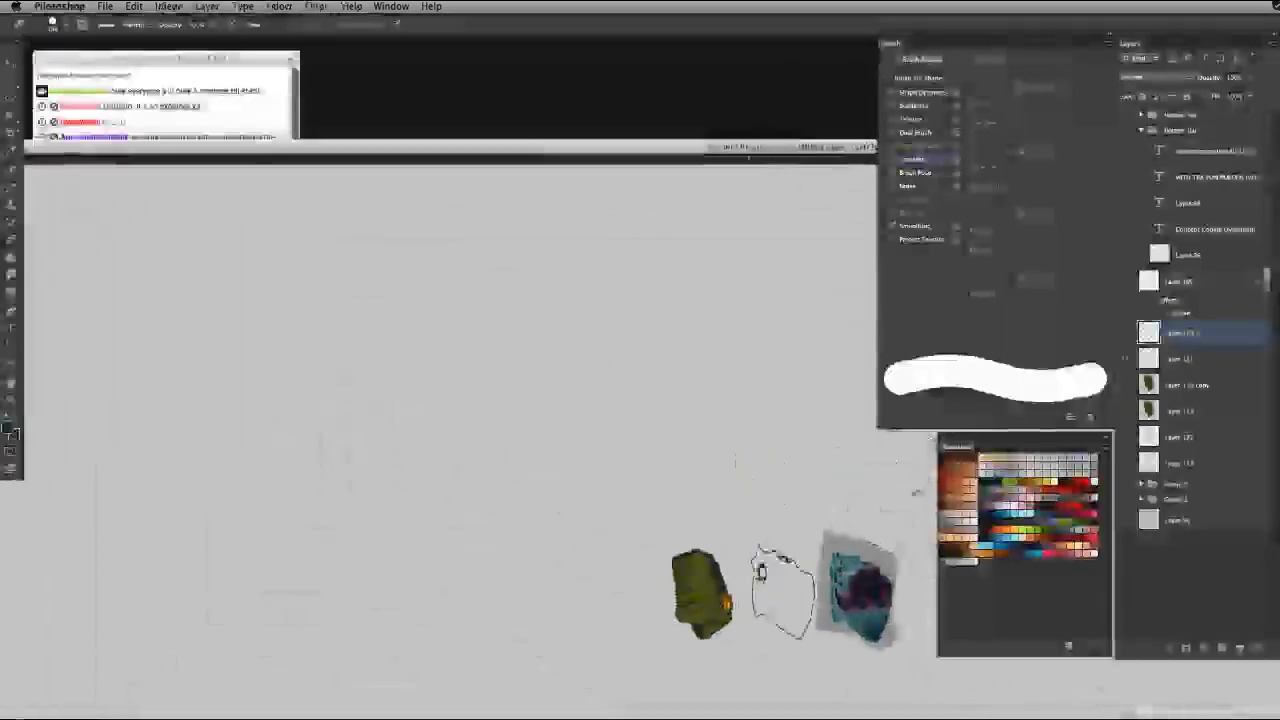
# Frame the creature outline and the teal reference side by side at 500%, and switch back to the Pencil
pyautogui.press('super+equal')
pyautogui.press('super+equal')
pyautogui.press('super+equal')
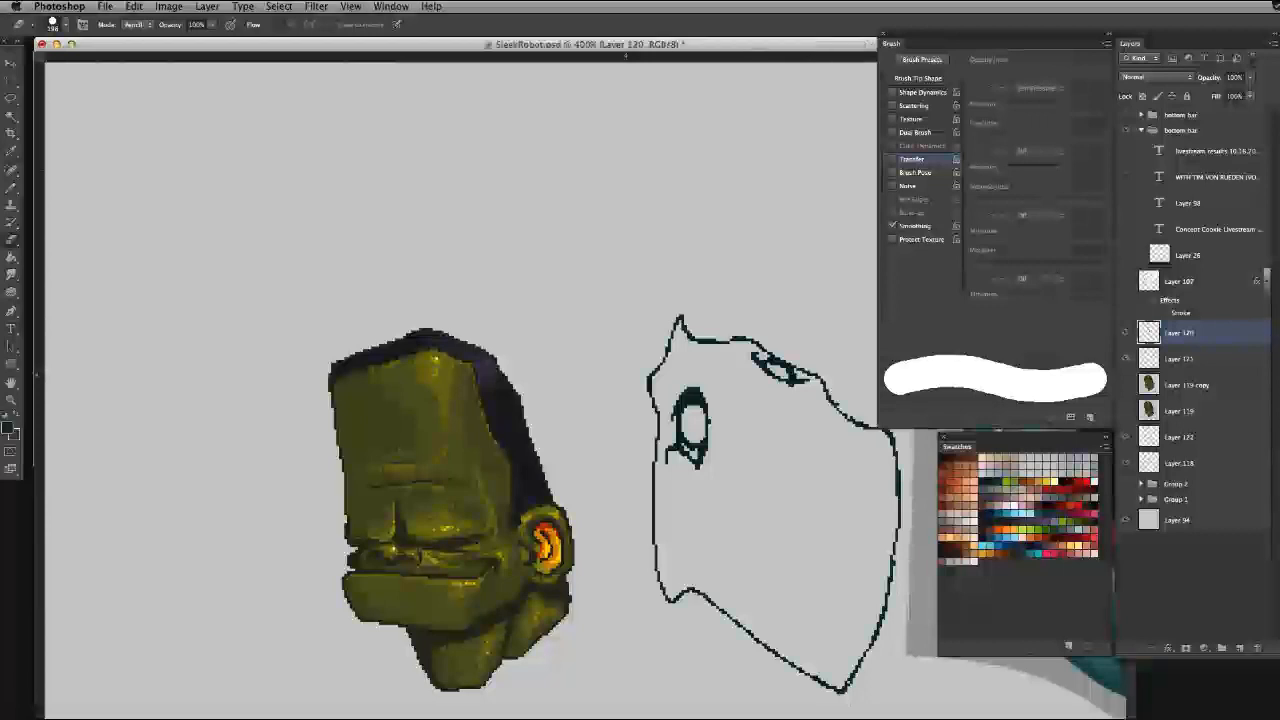
pyautogui.press('super+equal')
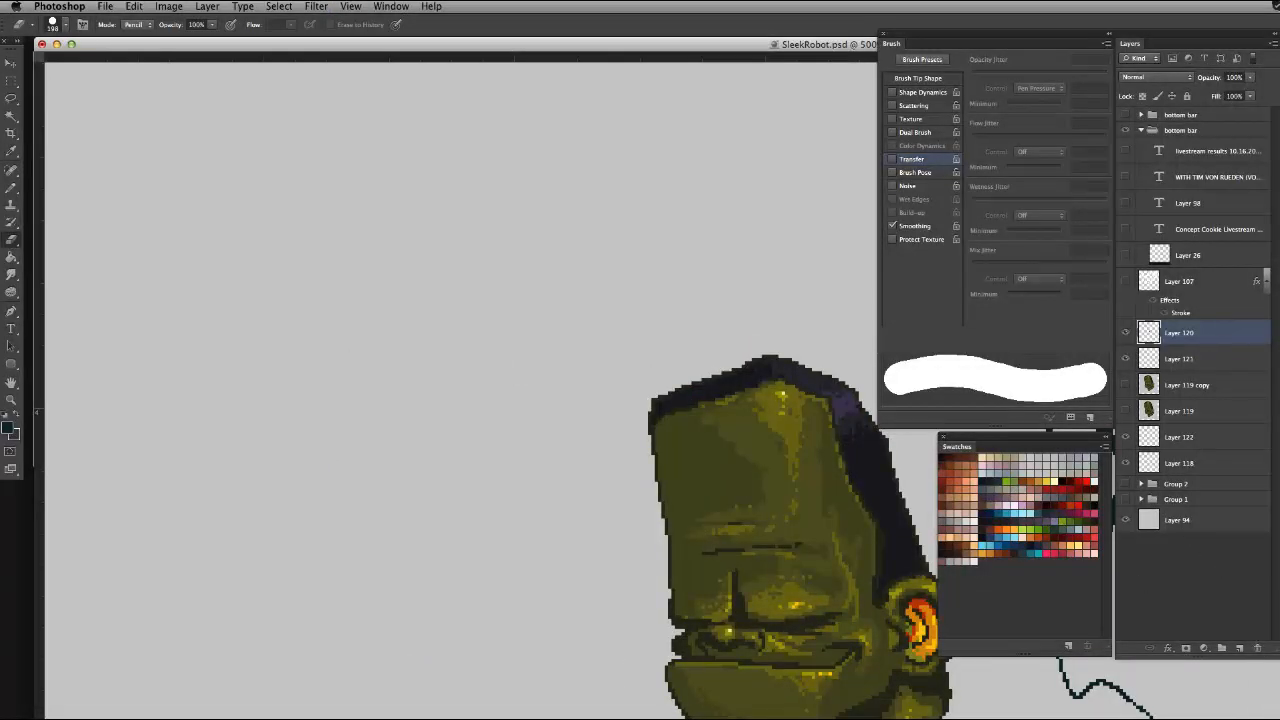
pyautogui.press('super+Tab')
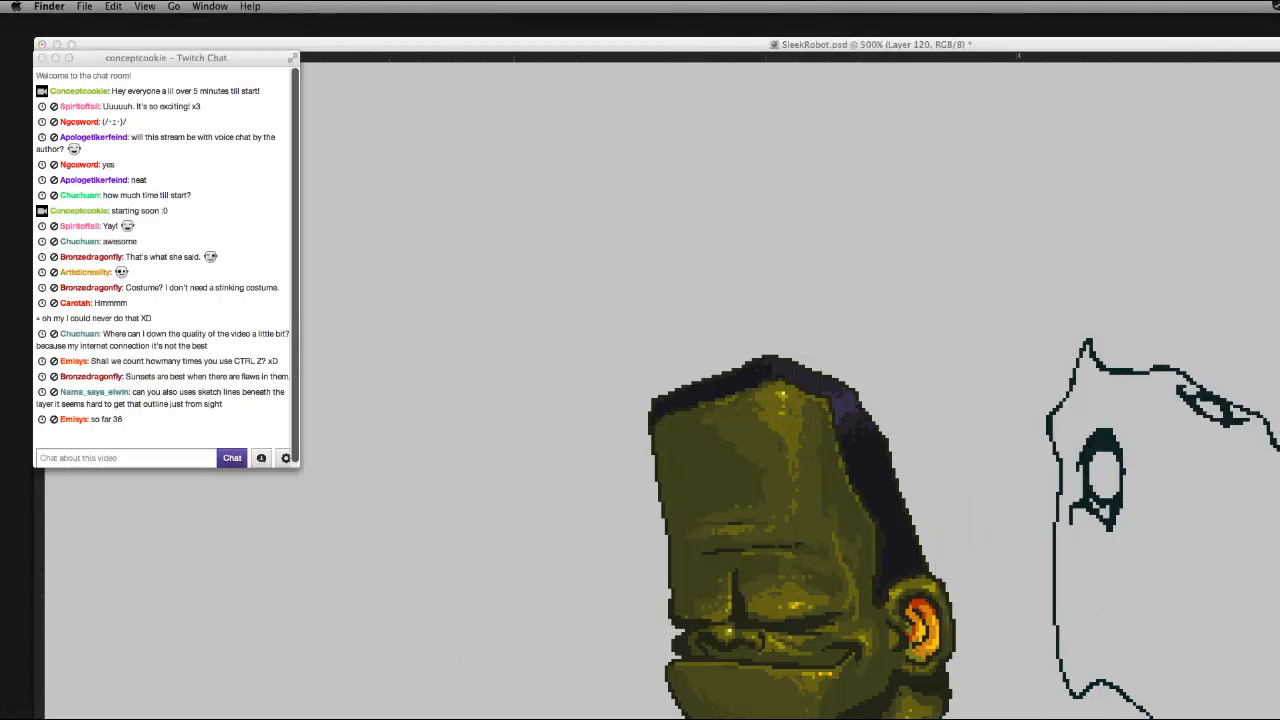
pyautogui.press('super+Tab')
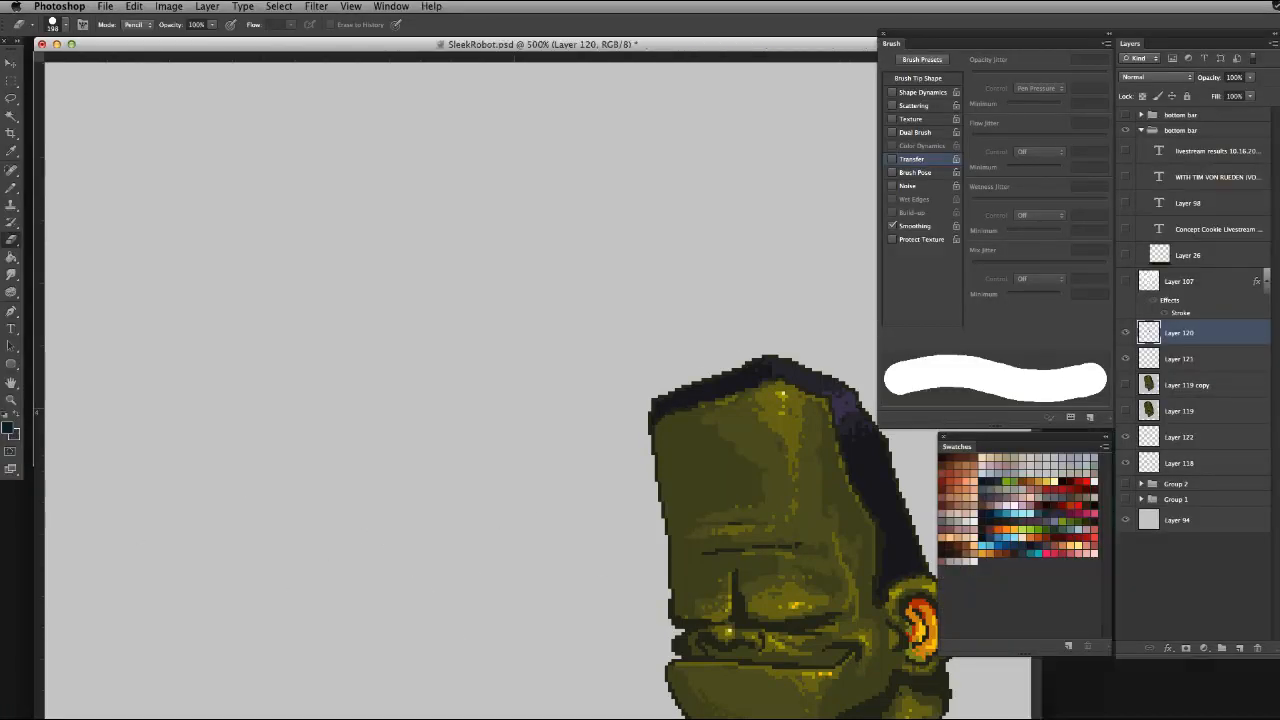
pyautogui.hscroll(10, 500, 380)
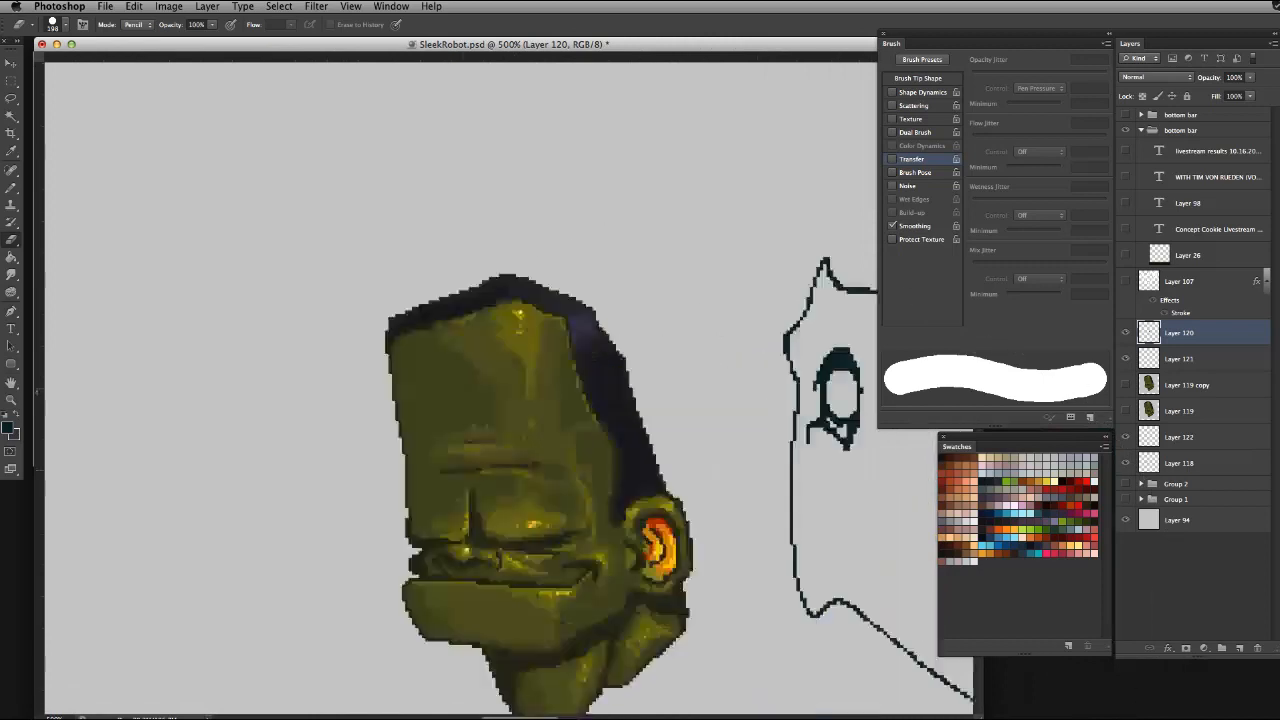
pyautogui.hscroll(-5, 387, 320)
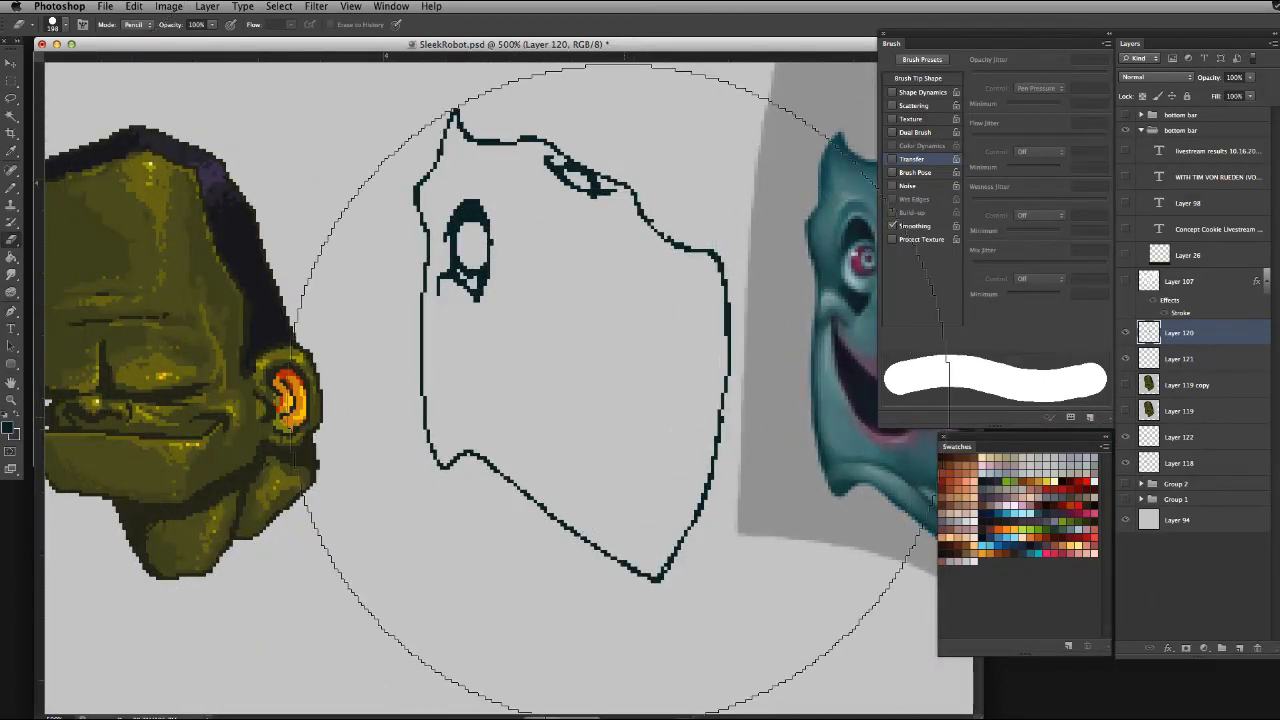
pyautogui.hscroll(1, 586, 397)
pyautogui.hscroll(10, 548, 335)
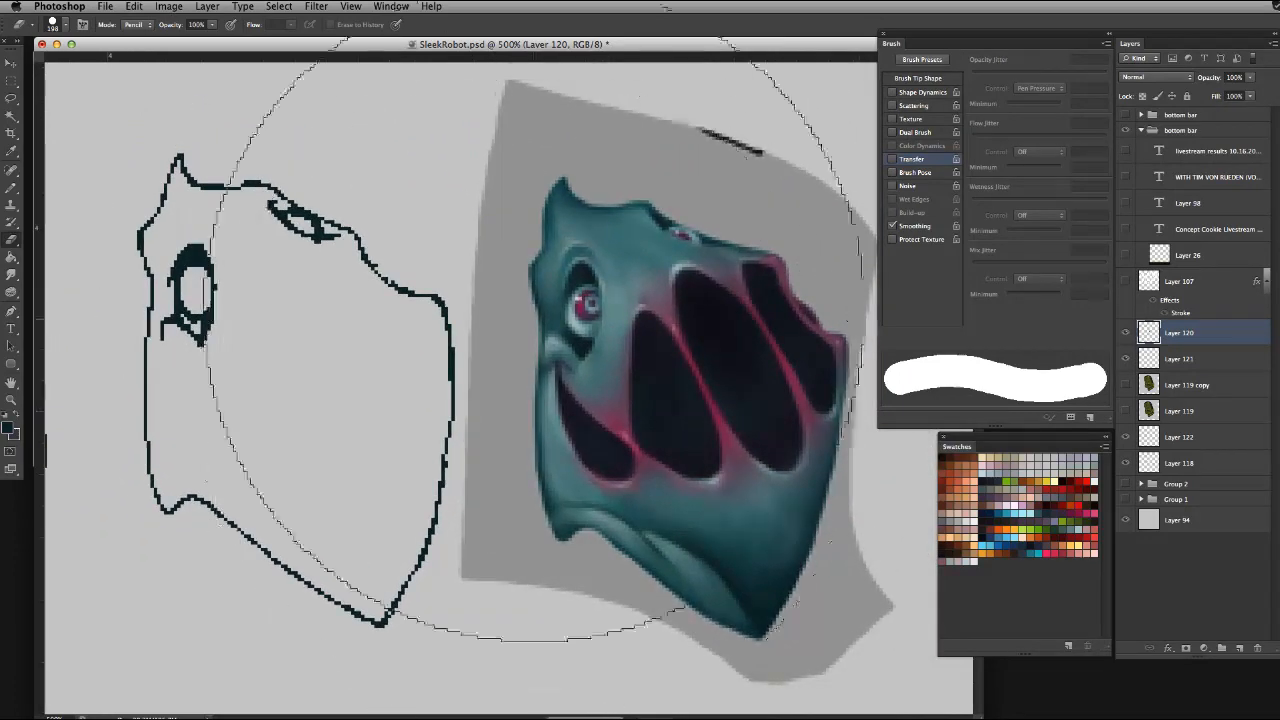
pyautogui.press('b')
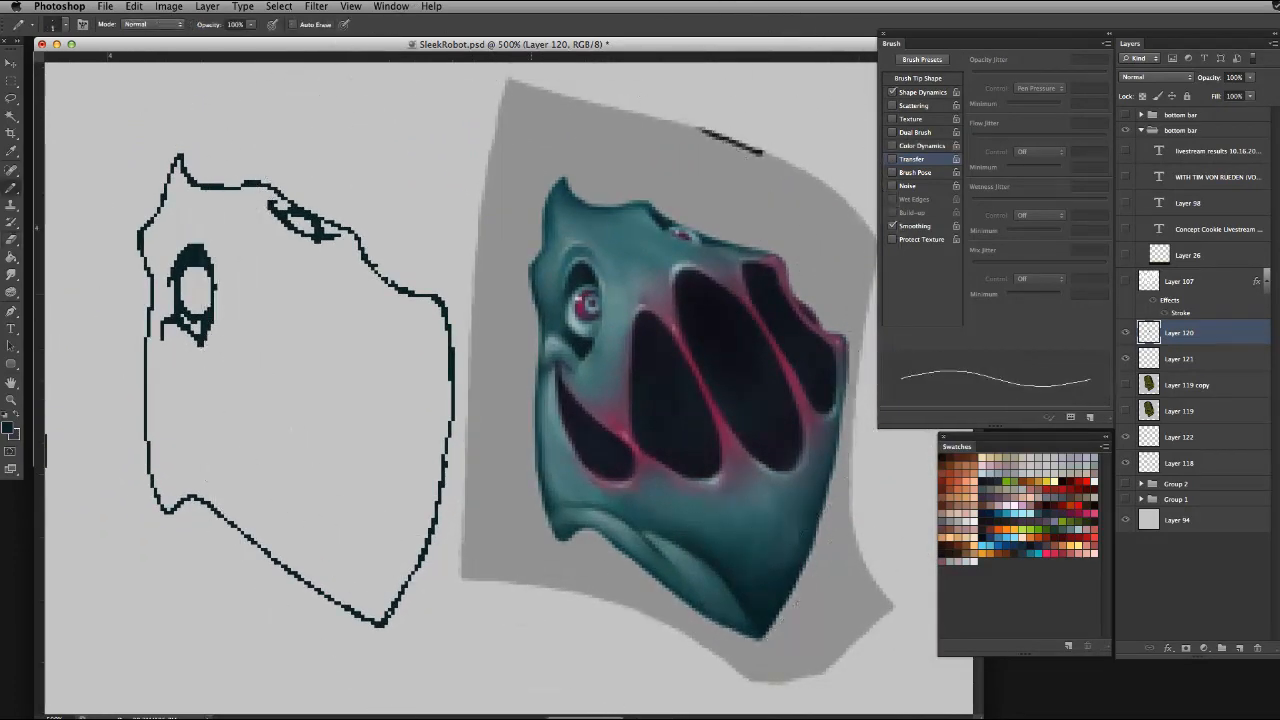
# Toggle the visibility of Layers 120, 121 and 122 to find the outline's layer, and select Layer 122
pyautogui.click(1179, 359)
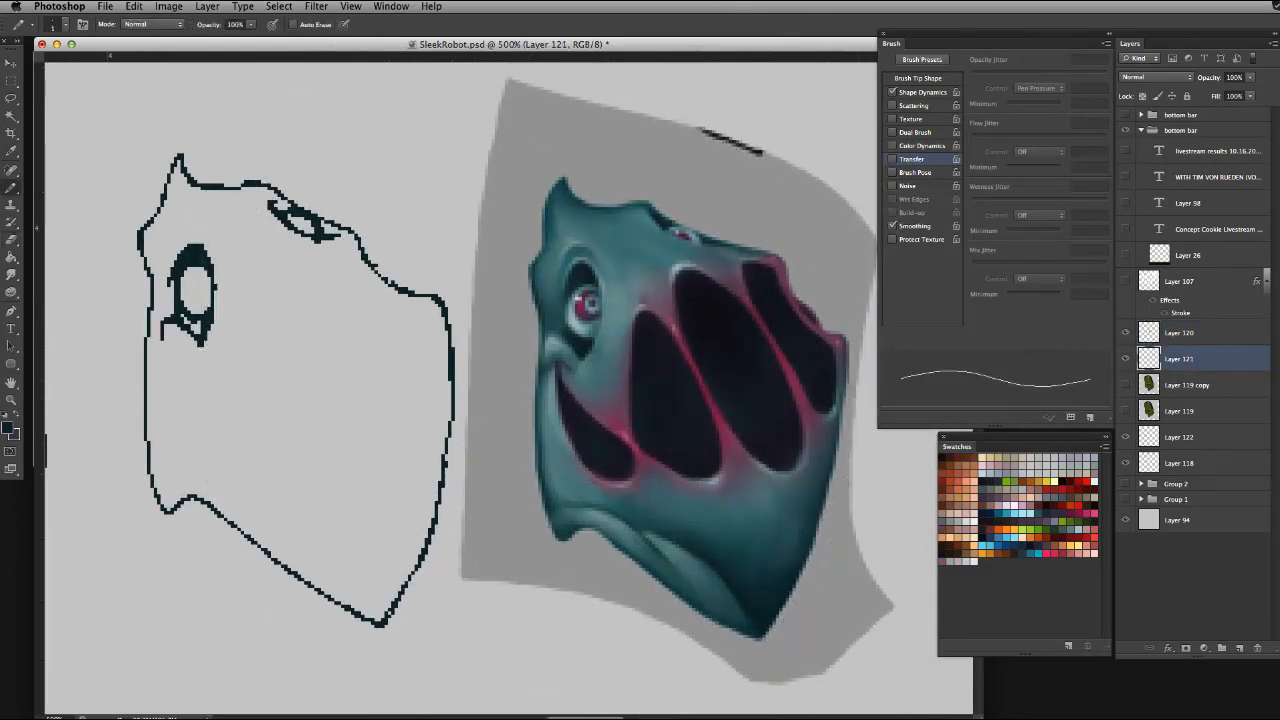
pyautogui.click(1126, 333)
pyautogui.click(1126, 333)
pyautogui.click(1179, 333)
pyautogui.click(1179, 359)
pyautogui.click(1126, 359)
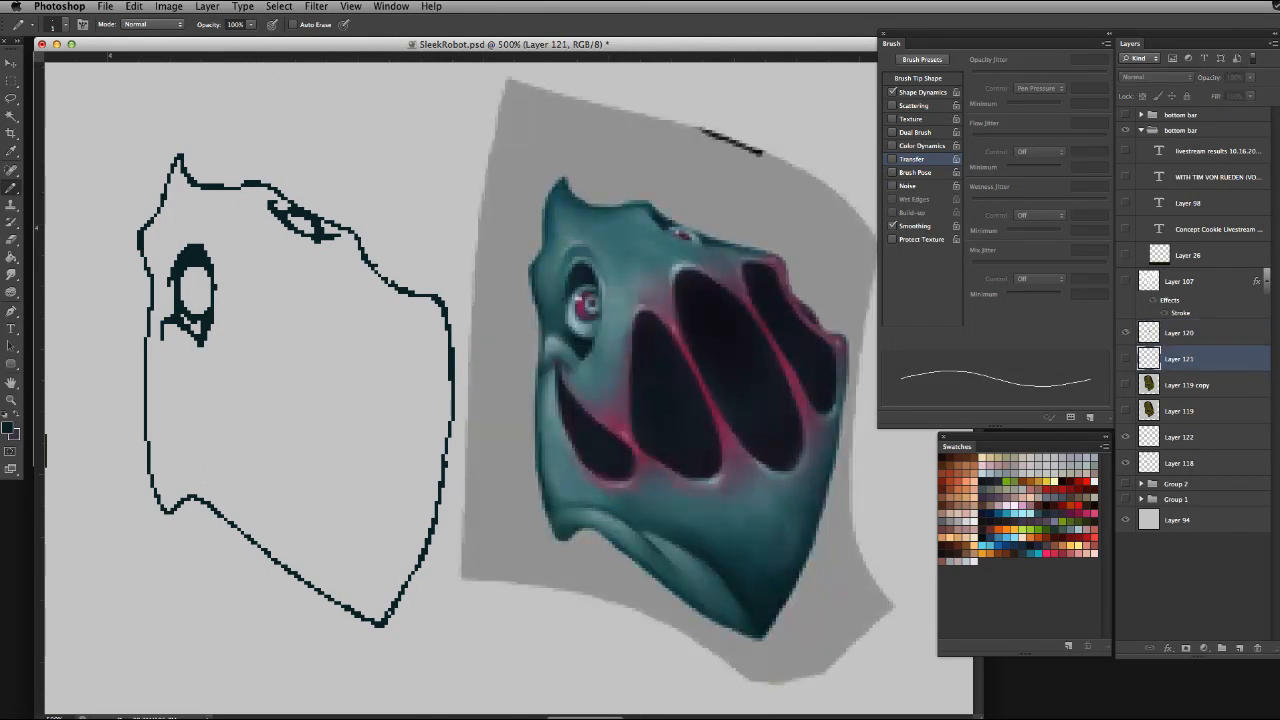
pyautogui.click(1126, 359)
pyautogui.click(1126, 437)
pyautogui.click(1126, 437)
pyautogui.click(1179, 437)
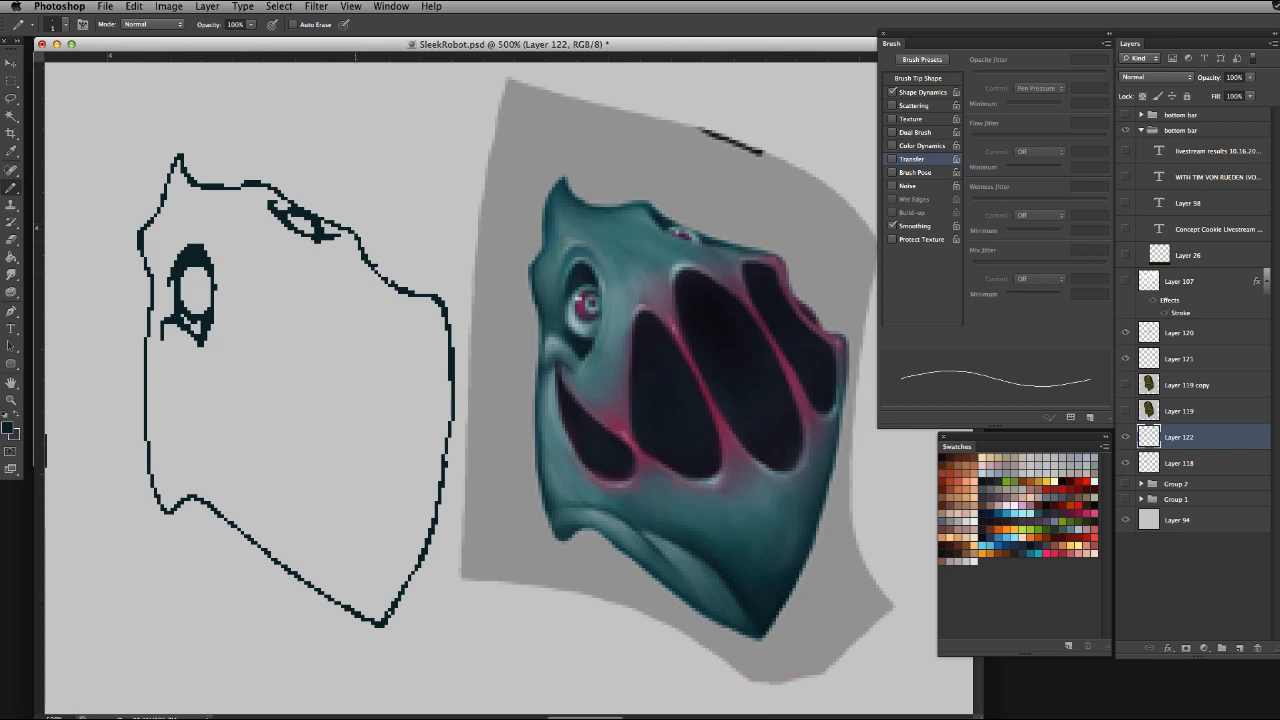
# Try retouching the outline's sloping upper edge beyond the far eye
pyautogui.moveTo(377, 266); pyautogui.dragTo(436, 302)
pyautogui.press('super+z')
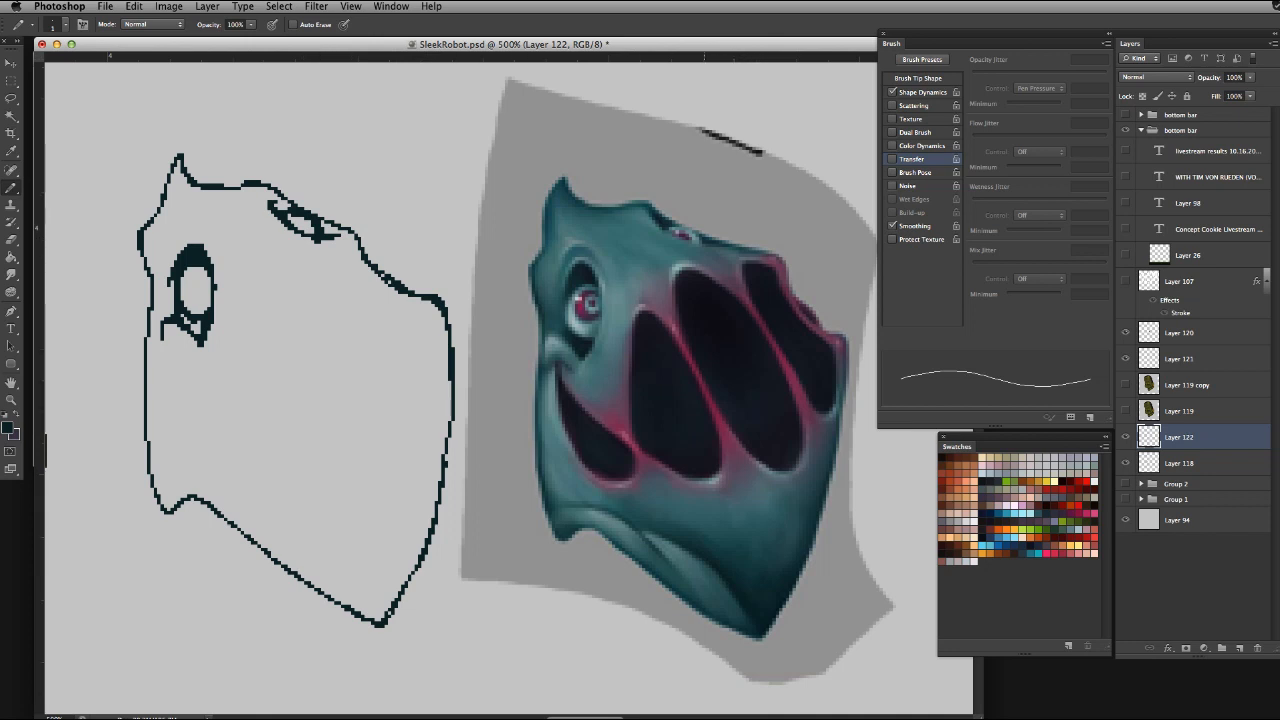
pyautogui.press('super+z')
# Place Layer 120 below Layer 122, and on Layer 122 sketch a box marking the span beyond the reference's far eye
pyautogui.moveTo(1179, 333); pyautogui.dragTo(1179, 450)
pyautogui.click(1179, 411)
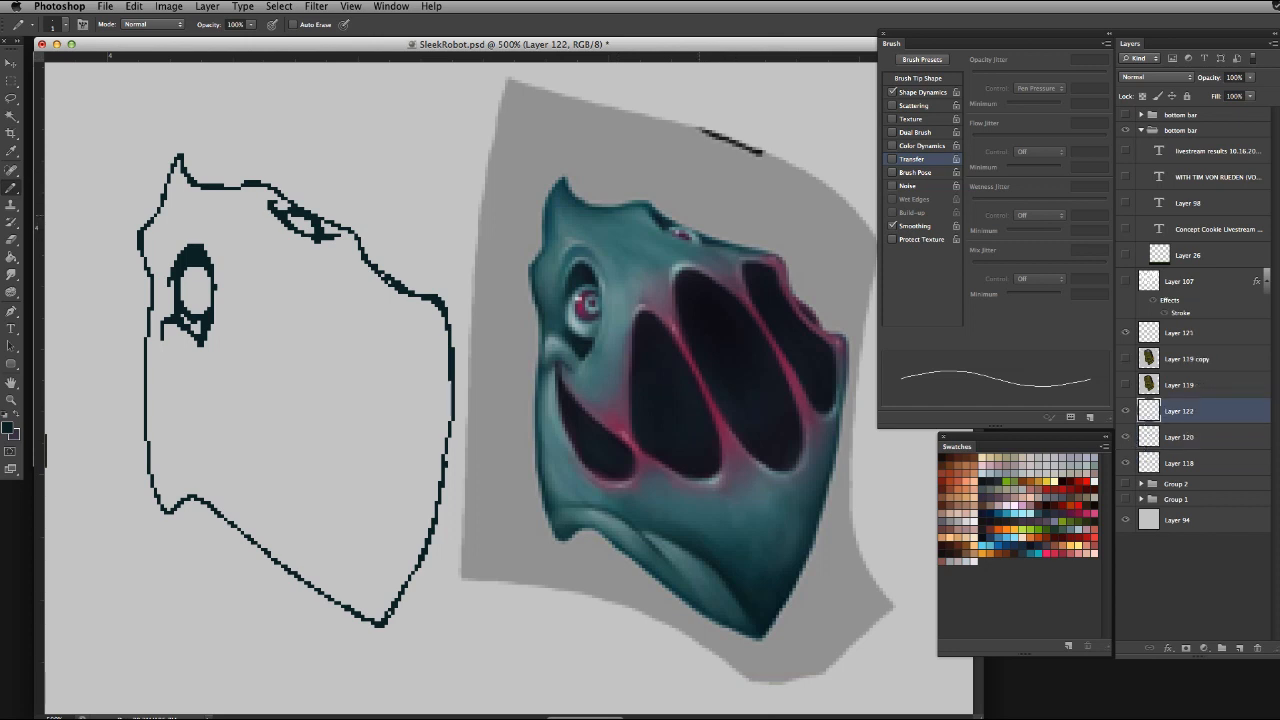
pyautogui.moveTo(703, 211)
pyautogui.mouseDown()
pyautogui.moveTo(701, 249)
pyautogui.moveTo(785, 250)
pyautogui.moveTo(787, 218)
pyautogui.moveTo(702, 240)
pyautogui.mouseUp()
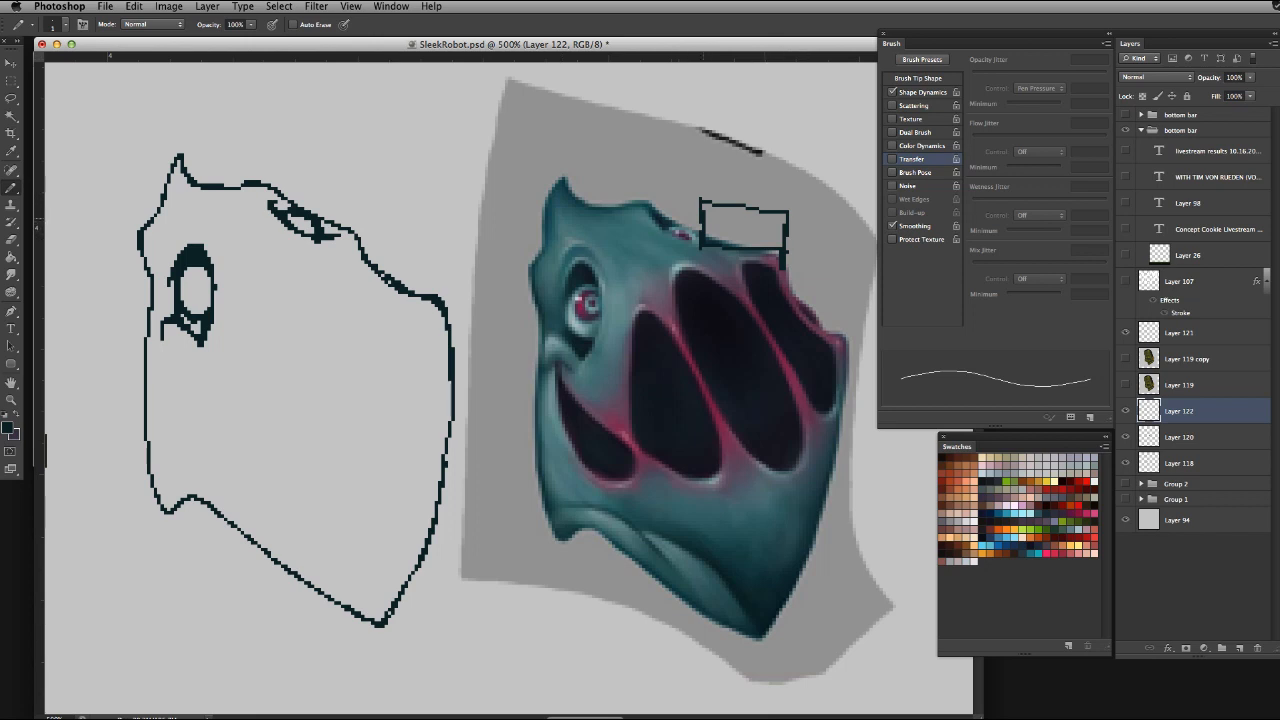
pyautogui.moveTo(709, 225)
pyautogui.mouseDown()
pyautogui.moveTo(780, 230)
pyautogui.moveTo(704, 224)
pyautogui.moveTo(716, 211)
pyautogui.moveTo(763, 243)
pyautogui.moveTo(775, 230)
pyautogui.mouseUp()
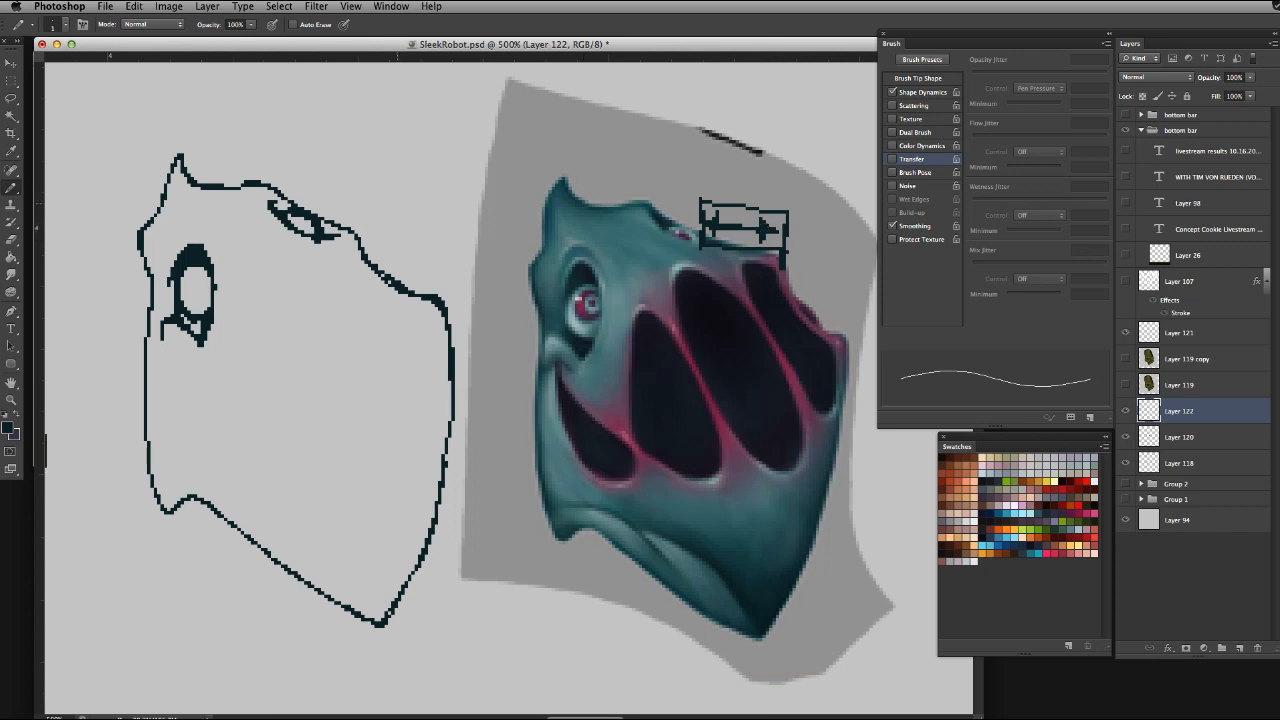
pyautogui.moveTo(326, 195); pyautogui.dragTo(326, 235)
pyautogui.moveTo(369, 197); pyautogui.dragTo(366, 254)
pyautogui.hotkey('ctrl', 'alt', 'z')
pyautogui.hotkey('ctrl', 'alt', 'z')
pyautogui.hotkey('ctrl', 'alt', 'z')
pyautogui.hotkey('ctrl', 'alt', 'z')
pyautogui.hotkey('ctrl', 'alt', 'z')
# Erase the outline's back edge from just past the far eye down to near the chin tip with an enlarged Eraser
pyautogui.press('e')
pyautogui.moveTo(457, 286); pyautogui.dragTo(420, 286)
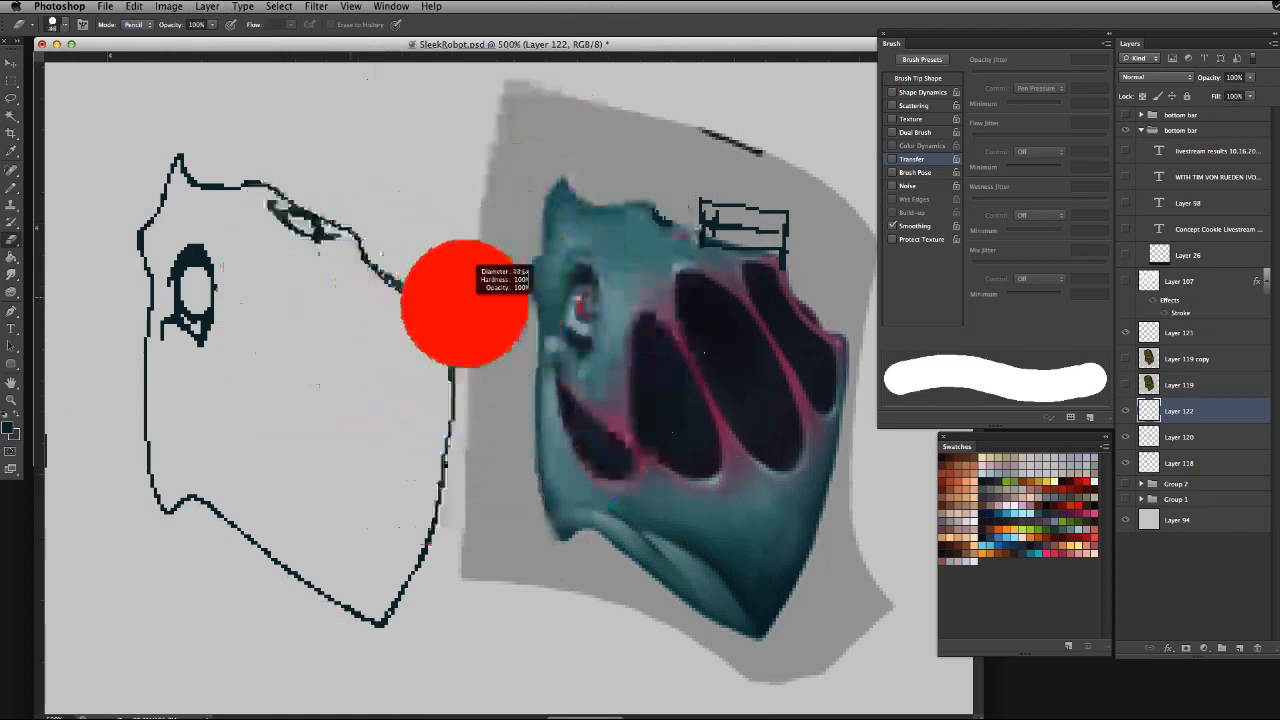
pyautogui.moveTo(352, 232)
pyautogui.mouseDown()
pyautogui.moveTo(438, 293)
pyautogui.moveTo(444, 361)
pyautogui.moveTo(437, 472)
pyautogui.moveTo(359, 543)
pyautogui.mouseUp()
pyautogui.press('b')
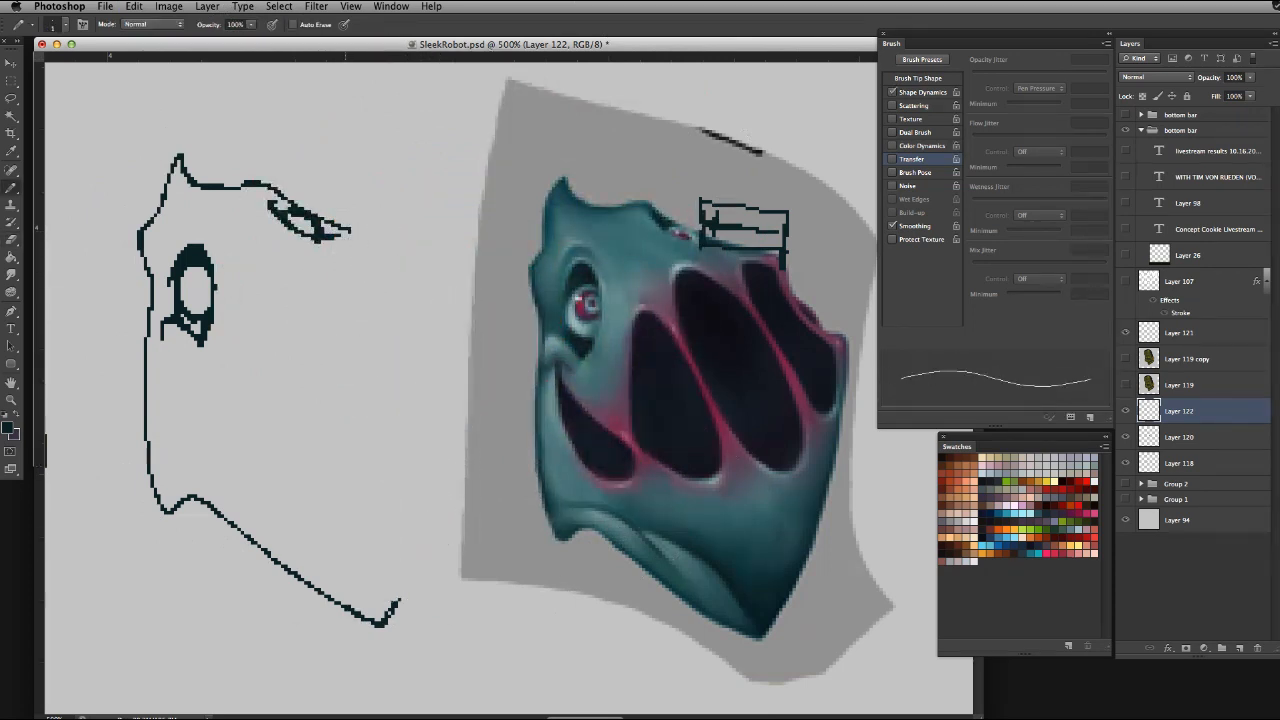
# Redraw the upper edge past the far eye with a longer ledge and a step down, and erase its stray pixels
pyautogui.moveTo(350, 232)
pyautogui.mouseDown()
pyautogui.moveTo(404, 243)
pyautogui.moveTo(416, 294)
pyautogui.moveTo(434, 298)
pyautogui.mouseUp()
pyautogui.press('alt+super+z')
pyautogui.press('alt+super+z')
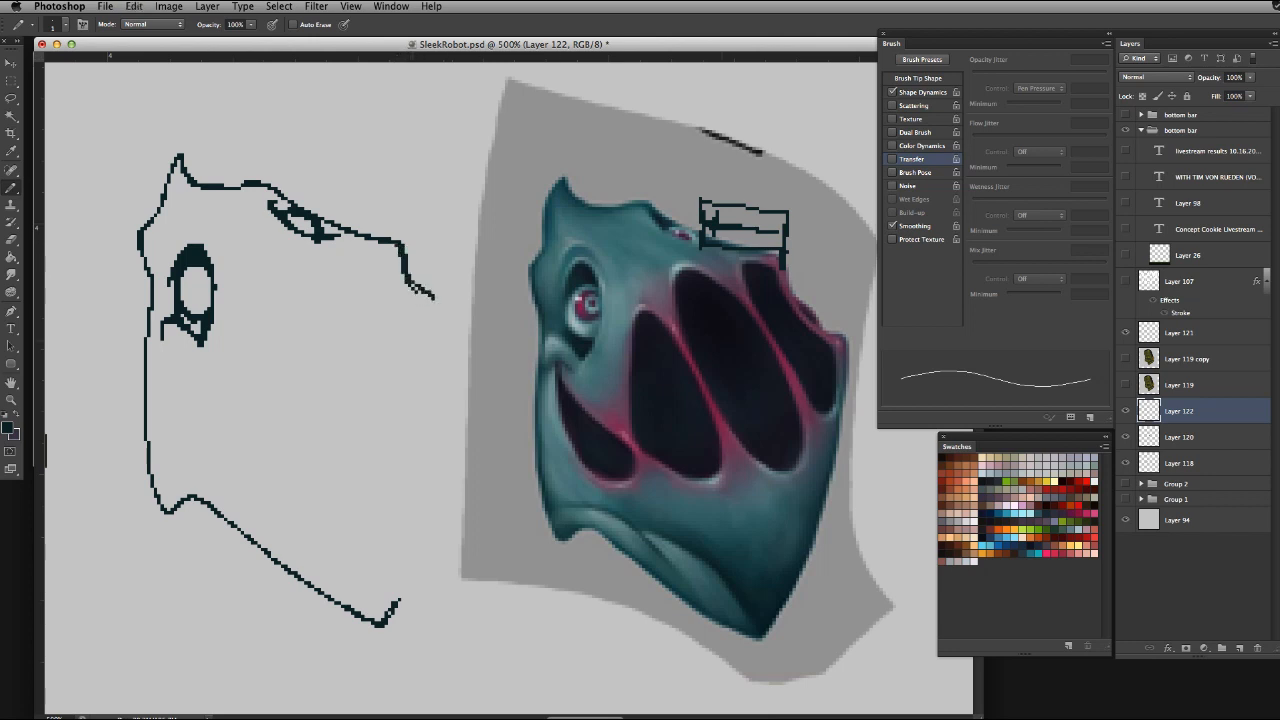
pyautogui.moveTo(637, 184)
pyautogui.mouseDown()
pyautogui.moveTo(510, 112)
pyautogui.moveTo(348, 168)
pyautogui.moveTo(404, 192)
pyautogui.mouseUp()
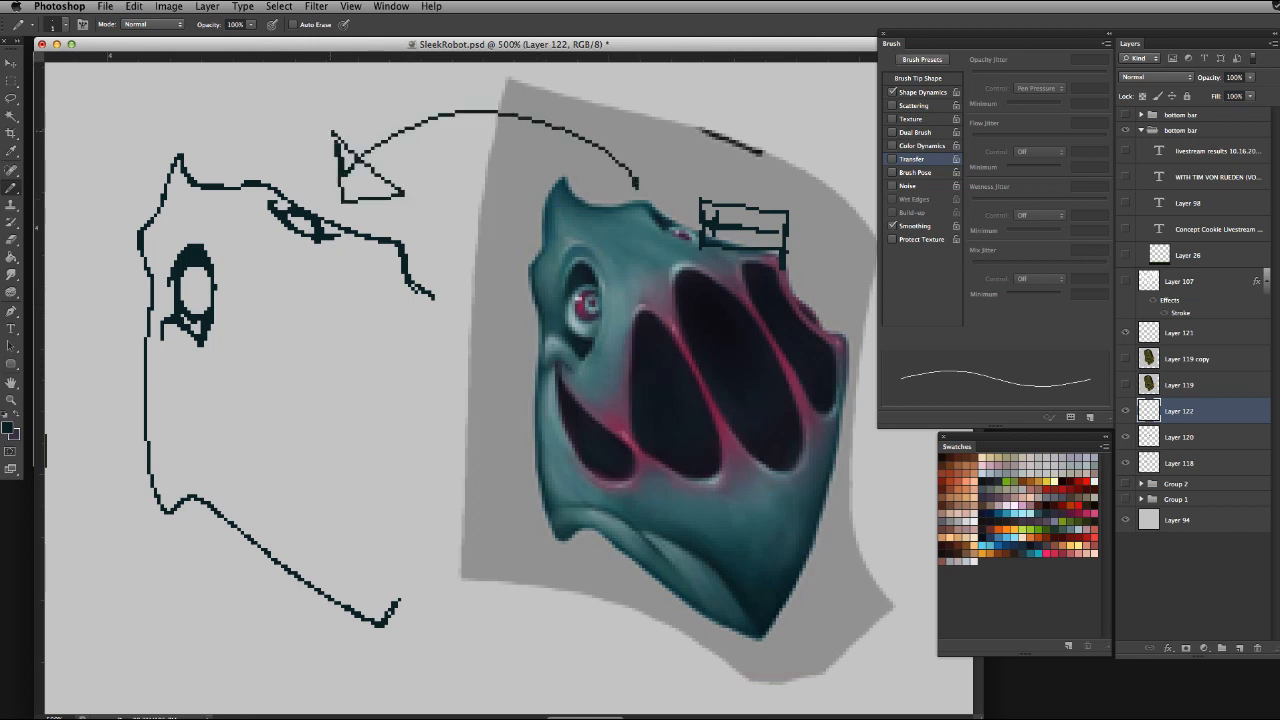
pyautogui.press('alt+super+z')
pyautogui.press('e')
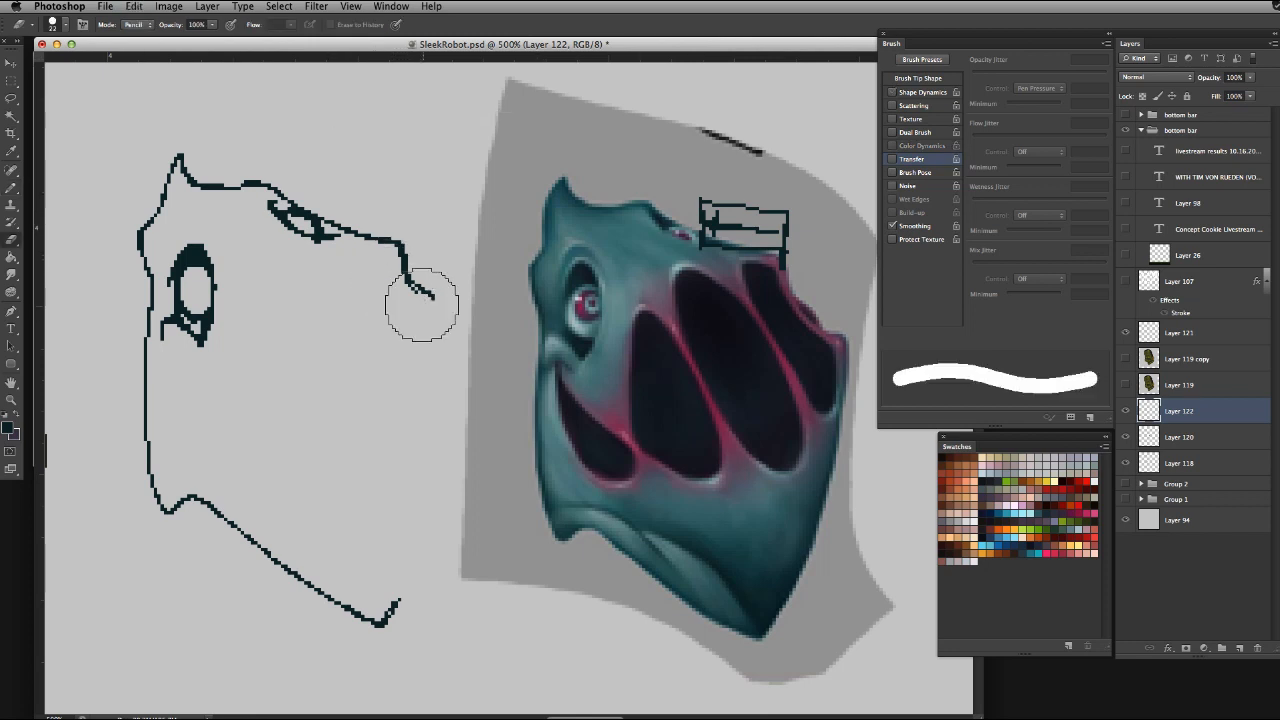
pyautogui.moveTo(423, 300); pyautogui.dragTo(413, 300)
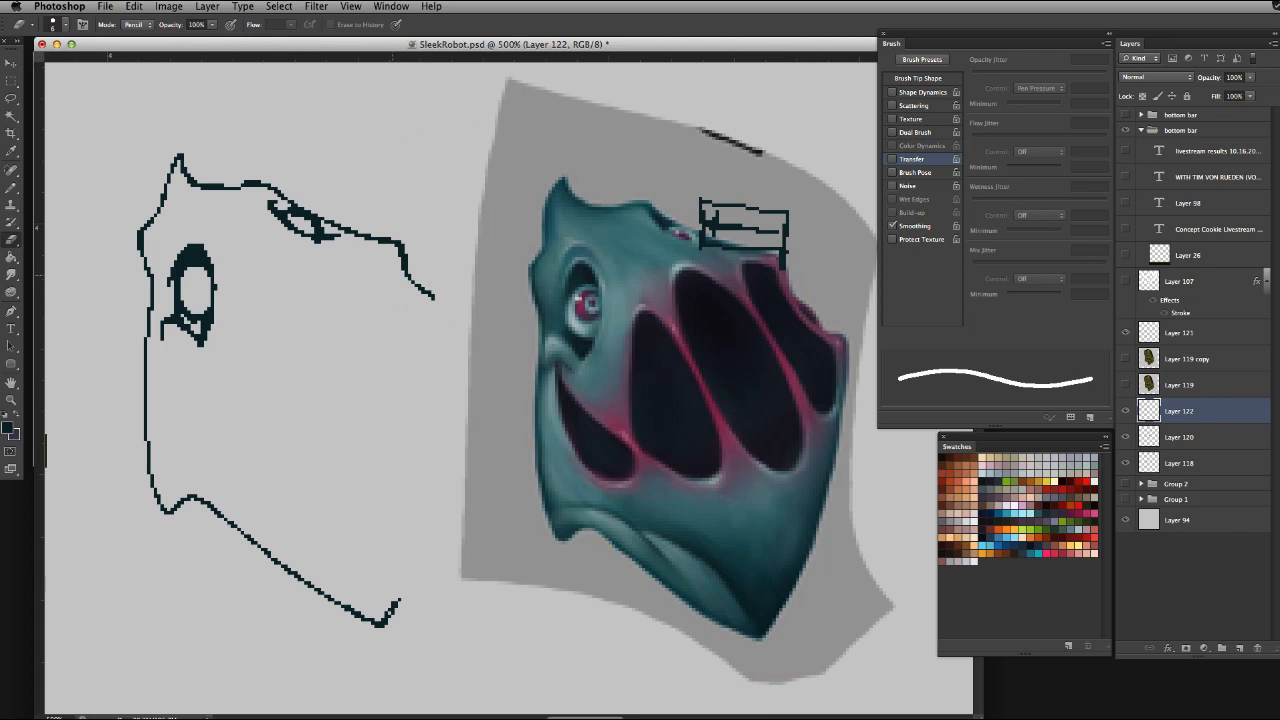
pyautogui.press('b')
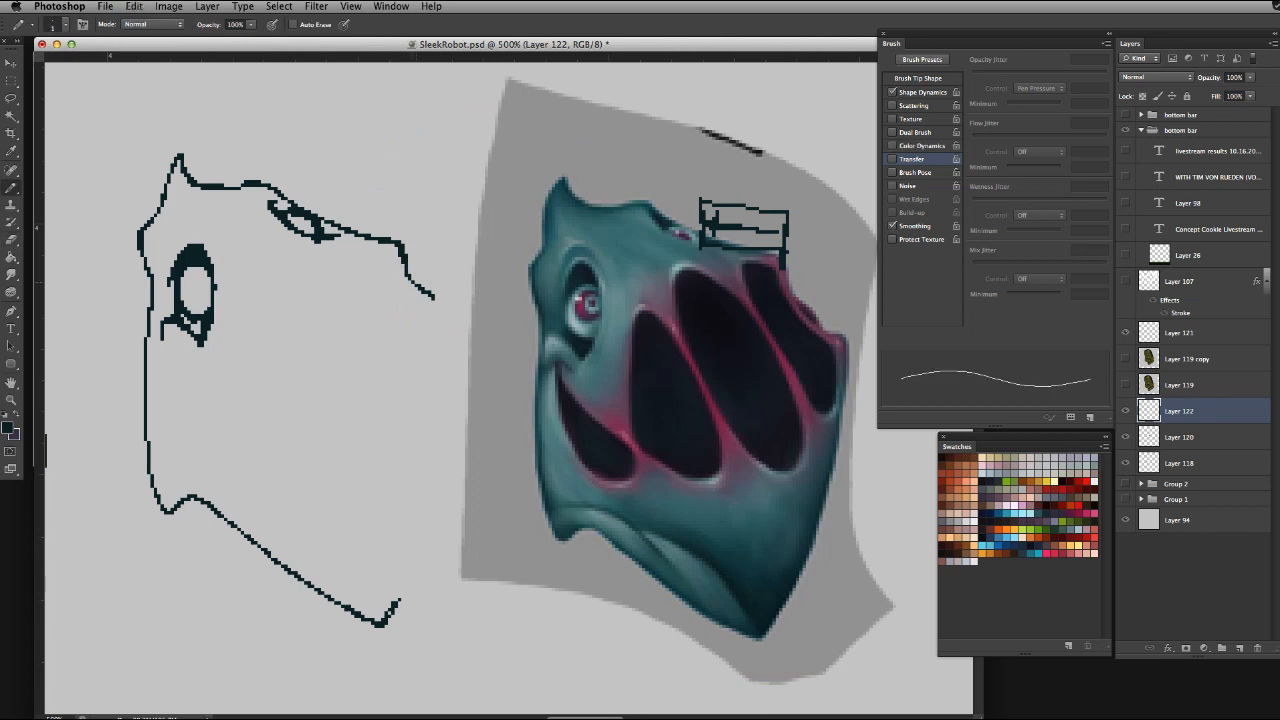
# Draw the rest of the upper slope out to a wider back corner and curve the back edge down to the chin
pyautogui.moveTo(440, 297)
pyautogui.mouseDown()
pyautogui.moveTo(461, 316)
pyautogui.moveTo(426, 292)
pyautogui.moveTo(455, 312)
pyautogui.moveTo(446, 318)
pyautogui.moveTo(471, 350)
pyautogui.moveTo(452, 444)
pyautogui.mouseUp()
pyautogui.hotkey('ctrl', 'z')
pyautogui.press('alt+super+z')
pyautogui.press('alt+super+z')
pyautogui.press('e')
pyautogui.press('b')
pyautogui.press('super+z')
pyautogui.press('super+z')
pyautogui.press('super+z')
pyautogui.moveTo(474, 395)
pyautogui.mouseDown()
pyautogui.moveTo(431, 563)
pyautogui.moveTo(384, 638)
pyautogui.mouseUp()
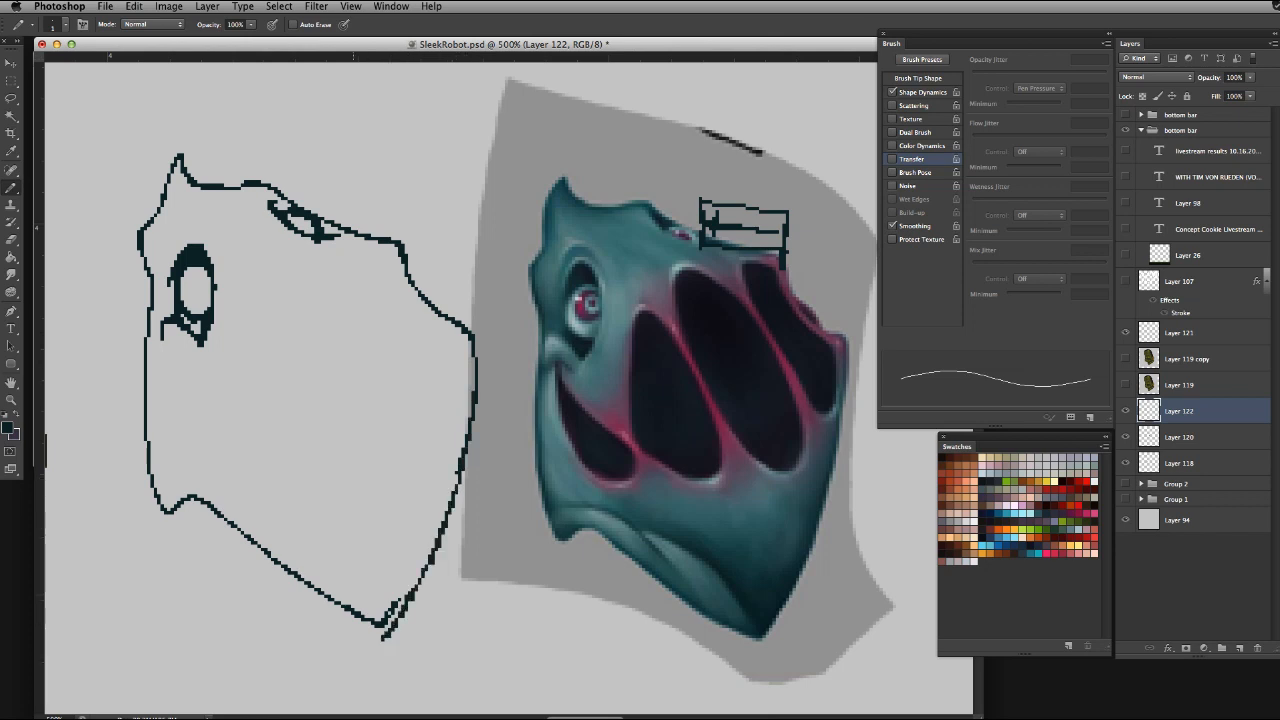
# Draw a slightly lower jaw line that meets the new back edge at the chin tip
pyautogui.moveTo(282, 570); pyautogui.dragTo(375, 635)
pyautogui.press('super+z')
pyautogui.moveTo(322, 597); pyautogui.dragTo(386, 642)
# Switch to the Eraser and move the document window and the Brush and Swatches panels clear of the reference and chat
pyautogui.press('e')
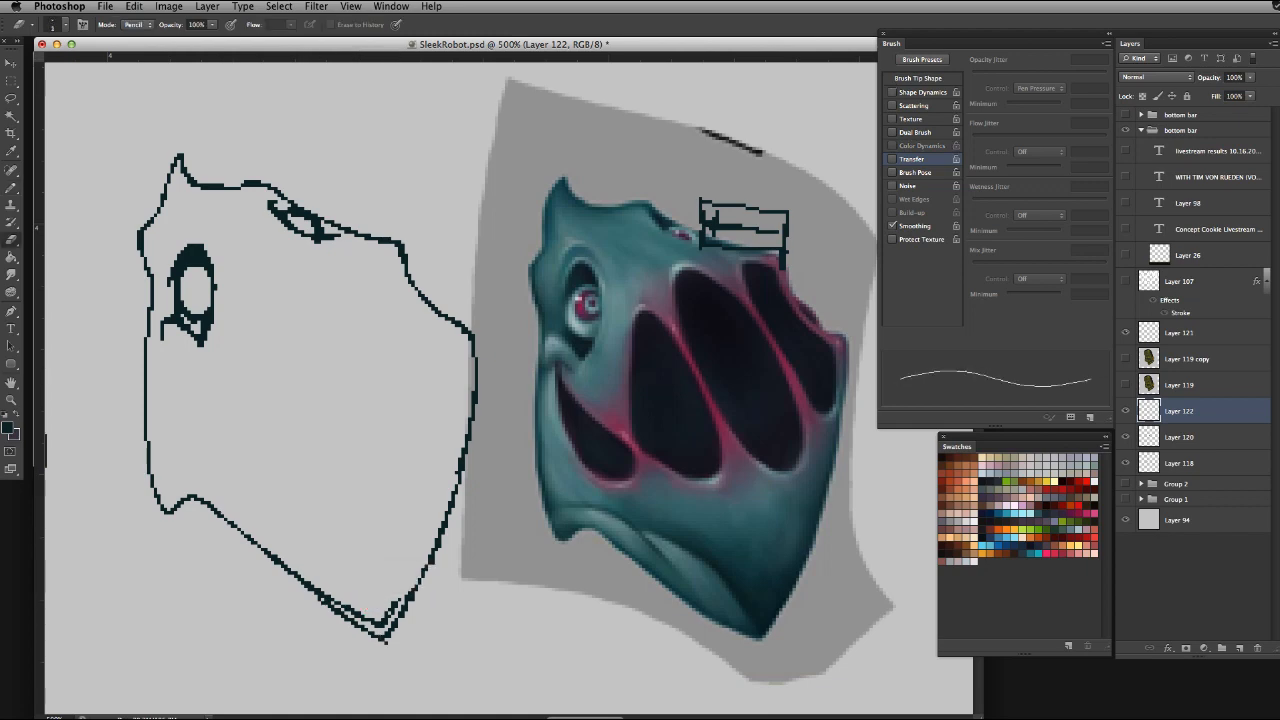
pyautogui.moveTo(300, 44)
pyautogui.mouseDown()
pyautogui.moveTo(565, 19)
pyautogui.moveTo(527, 17)
pyautogui.moveTo(513, 42)
pyautogui.mouseUp()
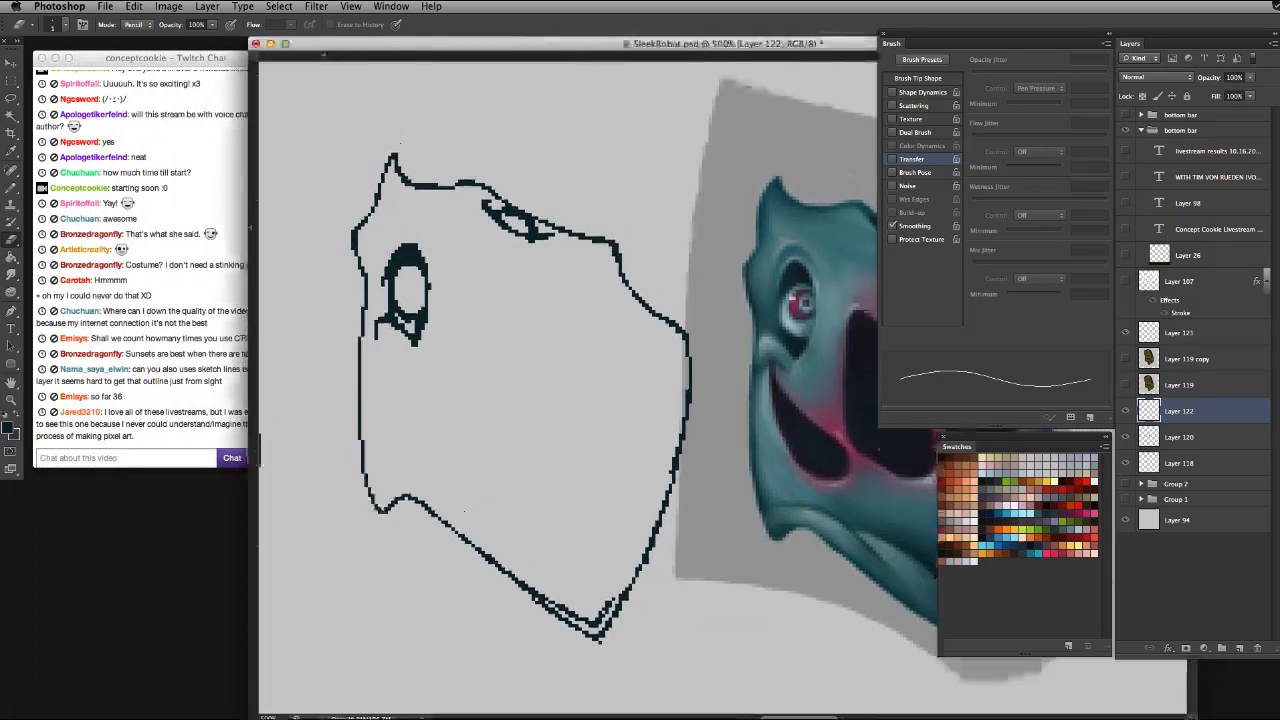
pyautogui.moveTo(995, 34)
pyautogui.mouseDown()
pyautogui.moveTo(1230, 73)
pyautogui.moveTo(1278, 41)
pyautogui.moveTo(1265, 57)
pyautogui.mouseUp()
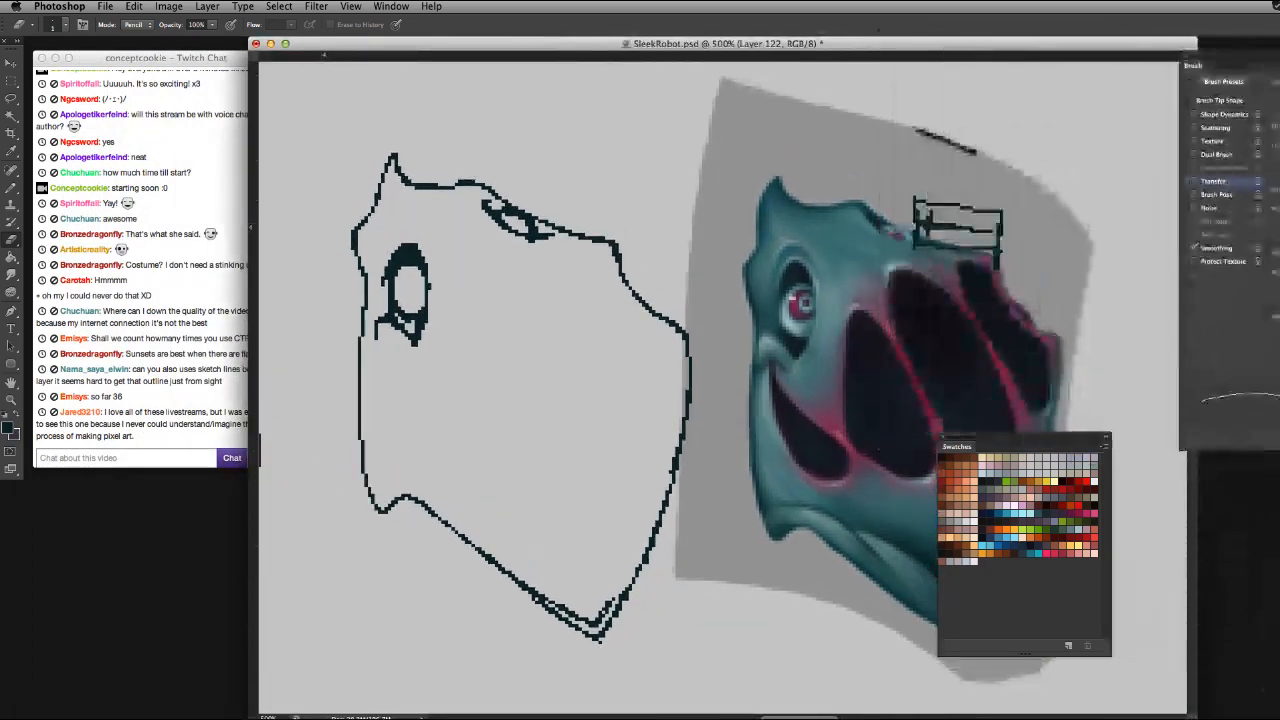
pyautogui.moveTo(1025, 438)
pyautogui.mouseDown()
pyautogui.moveTo(1181, 505)
pyautogui.moveTo(1277, 457)
pyautogui.moveTo(1277, 475)
pyautogui.mouseUp()
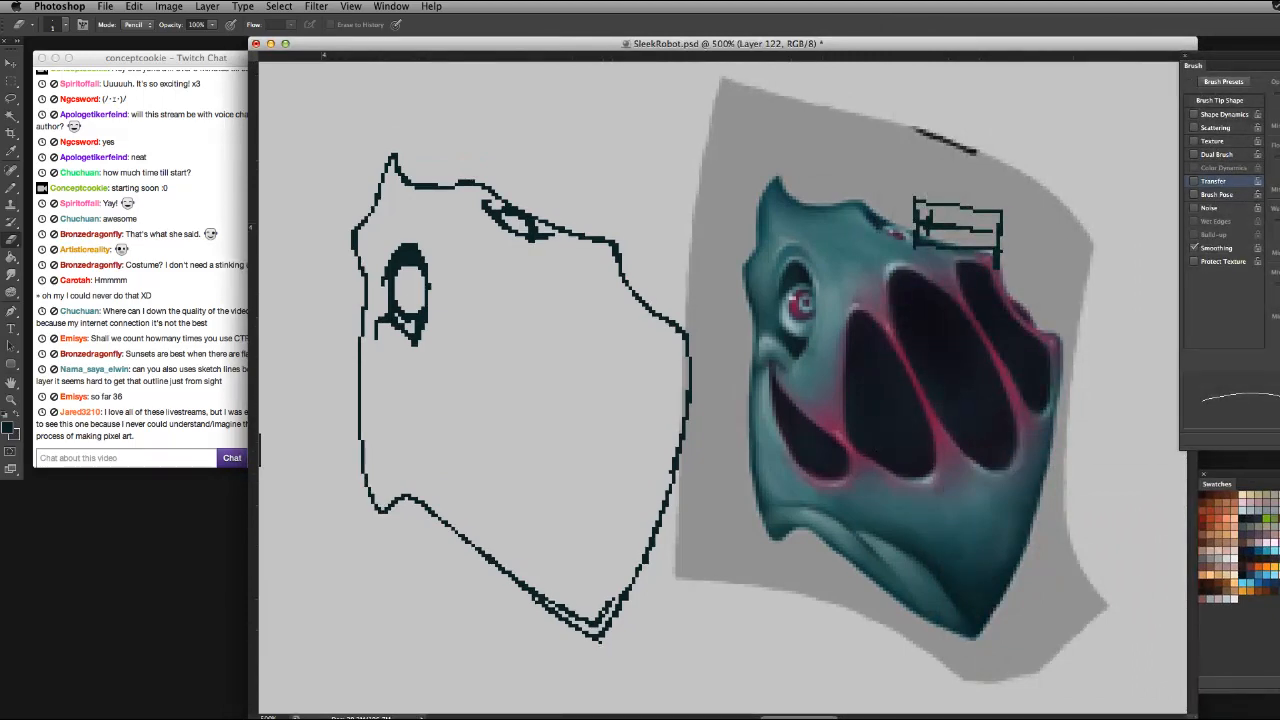
pyautogui.moveTo(640, 44); pyautogui.dragTo(684, 44)
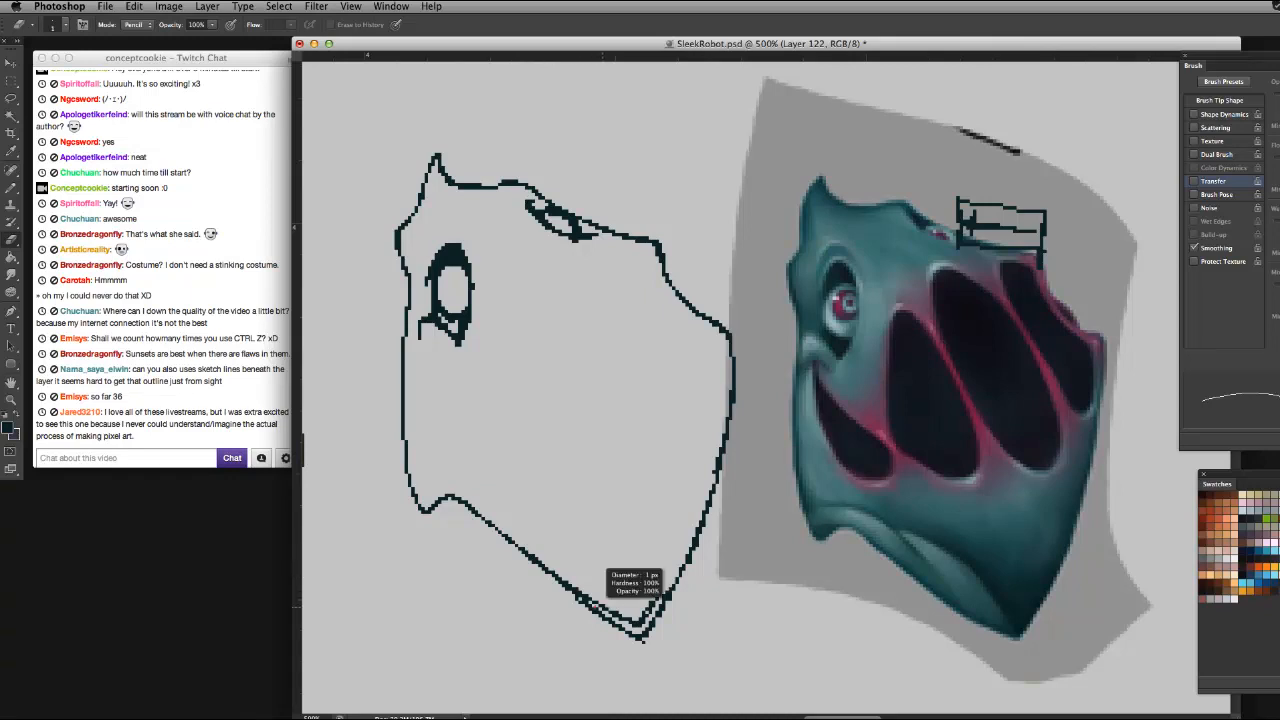
# Erase the old inner lines at the chin so a single contour remains, and switch back to the Pencil
pyautogui.moveTo(622, 620)
pyautogui.mouseDown()
pyautogui.moveTo(575, 590)
pyautogui.moveTo(628, 619)
pyautogui.moveTo(652, 605)
pyautogui.mouseUp()
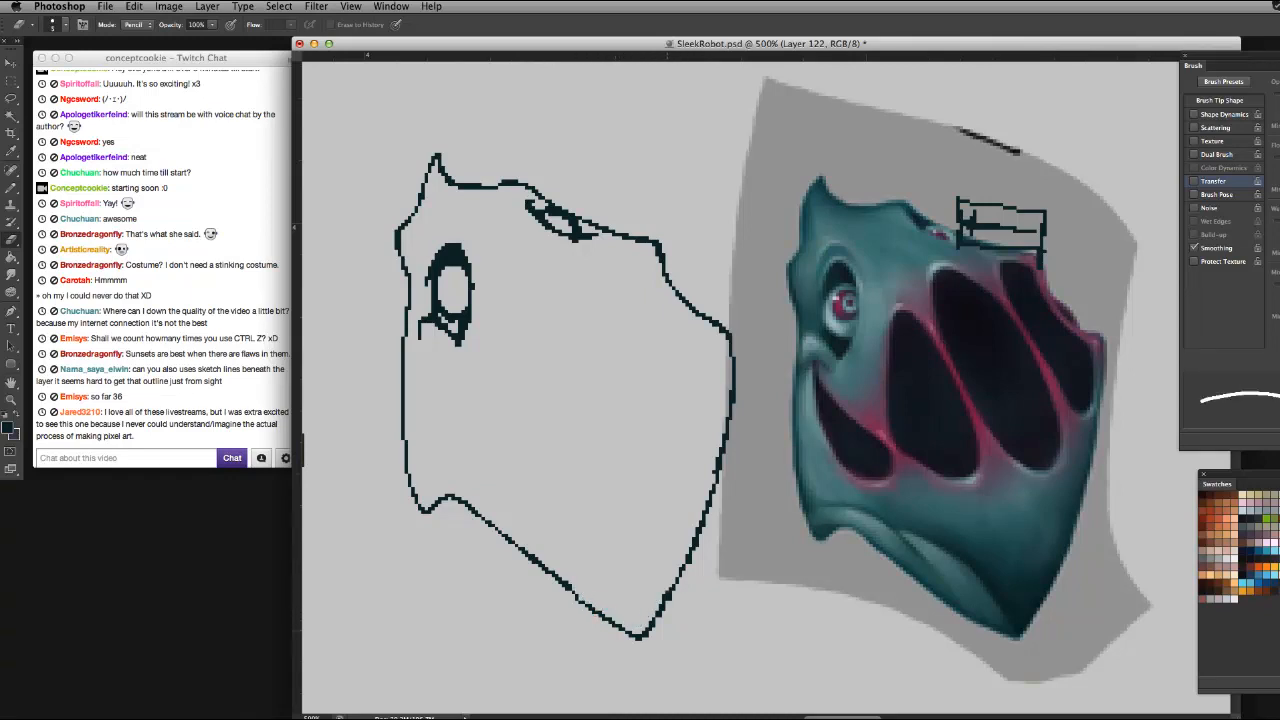
pyautogui.press('b')
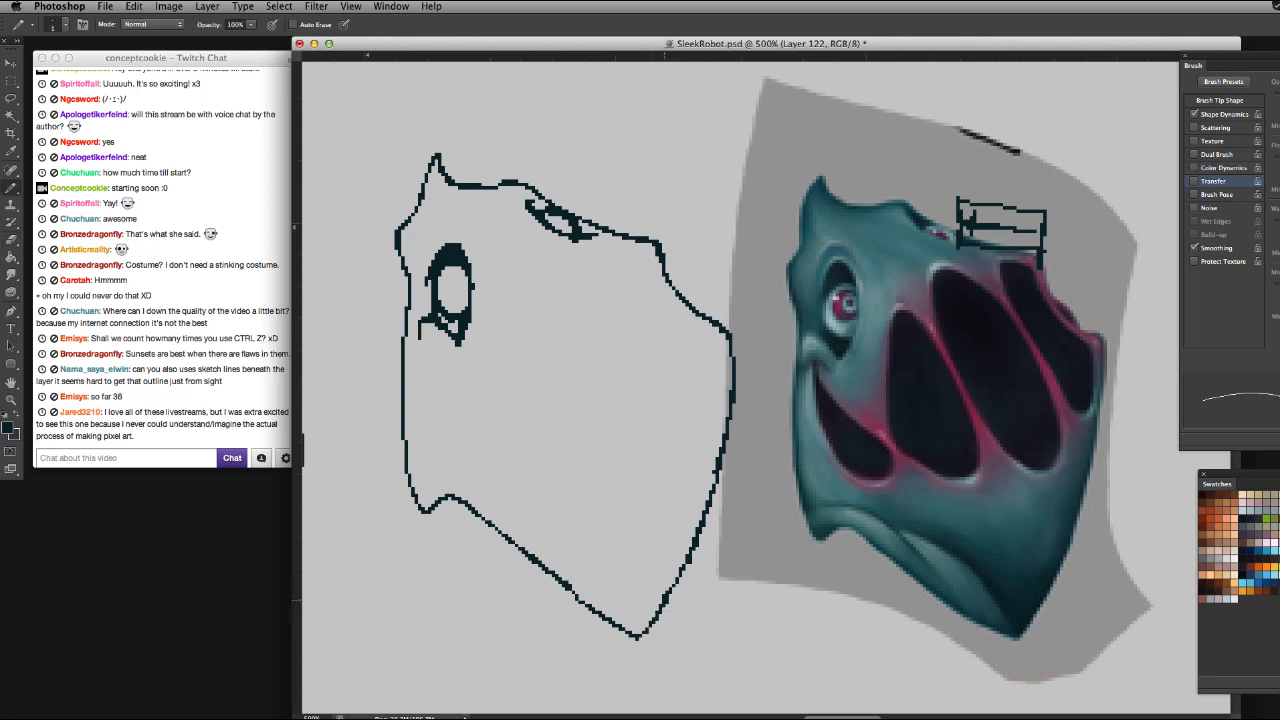
# Outline the large middle hole's long front edge and start its back edge with the Pencil, retrying unsuccessful strokes
pyautogui.moveTo(650, 624); pyautogui.dragTo(639, 634)
pyautogui.moveTo(550, 265)
pyautogui.mouseDown()
pyautogui.moveTo(537, 283)
pyautogui.moveTo(549, 265)
pyautogui.moveTo(537, 283)
pyautogui.moveTo(567, 270)
pyautogui.mouseUp()
pyautogui.press('super+z')
pyautogui.moveTo(540, 273)
pyautogui.mouseDown()
pyautogui.moveTo(549, 262)
pyautogui.moveTo(546, 346)
pyautogui.moveTo(562, 378)
pyautogui.moveTo(608, 446)
pyautogui.moveTo(641, 465)
pyautogui.mouseUp()
pyautogui.moveTo(556, 263); pyautogui.dragTo(638, 379)
pyautogui.press('super+z')
pyautogui.moveTo(573, 273)
pyautogui.mouseDown()
pyautogui.moveTo(628, 350)
pyautogui.moveTo(651, 424)
pyautogui.mouseUp()
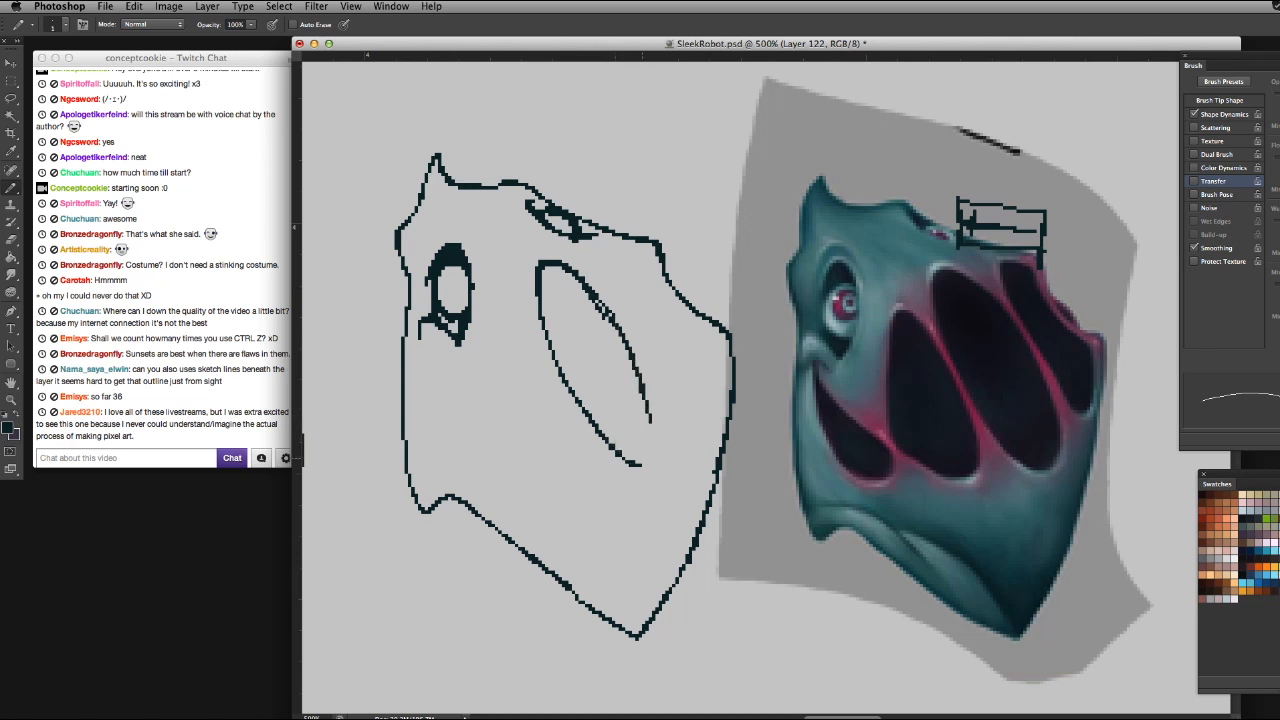
# Erase the middle hole's rough back edge, redraw it wider to close the slanted oval, and clean off the leftover pixels
pyautogui.press('e')
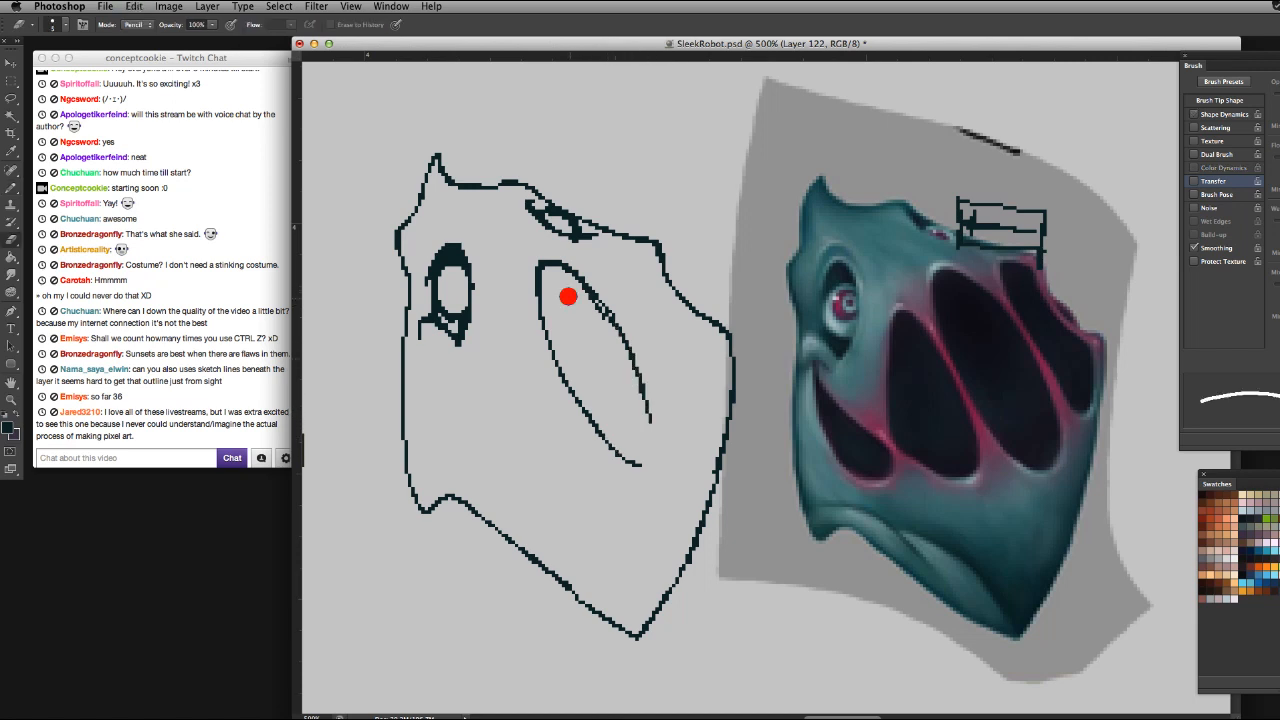
pyautogui.moveTo(575, 268); pyautogui.dragTo(650, 420)
pyautogui.press('b')
pyautogui.moveTo(570, 264)
pyautogui.mouseDown()
pyautogui.moveTo(617, 308)
pyautogui.moveTo(662, 404)
pyautogui.mouseUp()
pyautogui.moveTo(628, 316); pyautogui.dragTo(668, 388)
pyautogui.moveTo(640, 340)
pyautogui.mouseDown()
pyautogui.moveTo(674, 418)
pyautogui.moveTo(670, 446)
pyautogui.mouseUp()
pyautogui.press('super+z')
pyautogui.moveTo(668, 401)
pyautogui.mouseDown()
pyautogui.moveTo(656, 470)
pyautogui.moveTo(640, 468)
pyautogui.mouseUp()
pyautogui.press('e')
pyautogui.moveTo(652, 414)
pyautogui.mouseDown()
pyautogui.moveTo(654, 440)
pyautogui.moveTo(624, 342)
pyautogui.mouseUp()
pyautogui.moveTo(624, 342); pyautogui.dragTo(669, 397)
# Outline the narrow slanted hole along the head's back edge with the Pencil, following the contour down to the back corner
pyautogui.press('b')
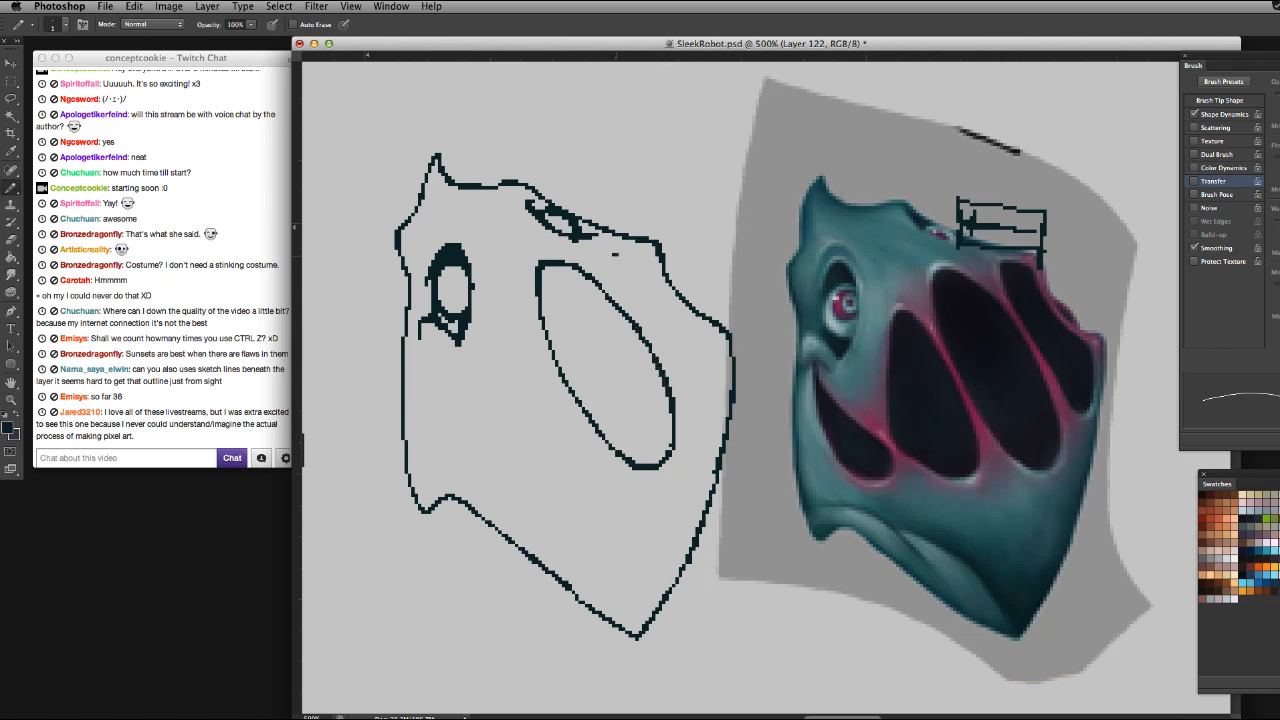
pyautogui.moveTo(609, 254)
pyautogui.mouseDown()
pyautogui.moveTo(690, 378)
pyautogui.moveTo(703, 338)
pyautogui.moveTo(690, 378)
pyautogui.moveTo(715, 395)
pyautogui.moveTo(718, 340)
pyautogui.mouseUp()
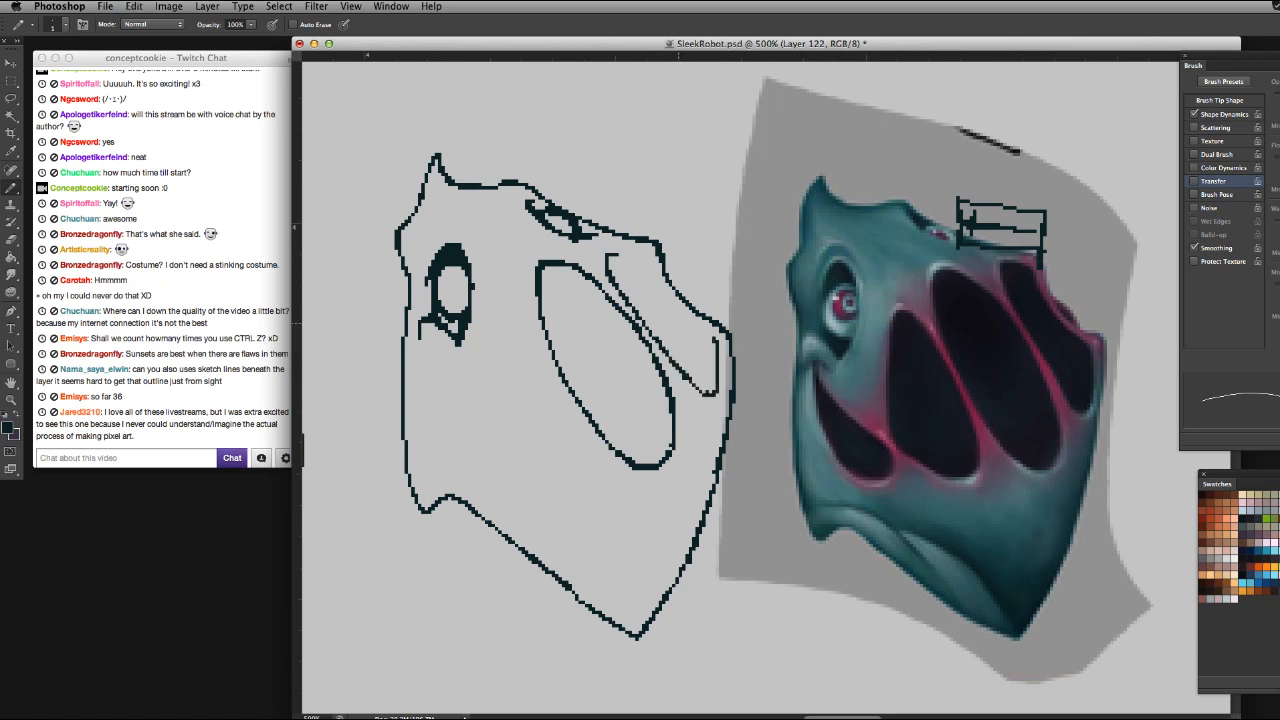
pyautogui.moveTo(610, 266)
pyautogui.mouseDown()
pyautogui.moveTo(642, 254)
pyautogui.moveTo(718, 338)
pyautogui.mouseUp()
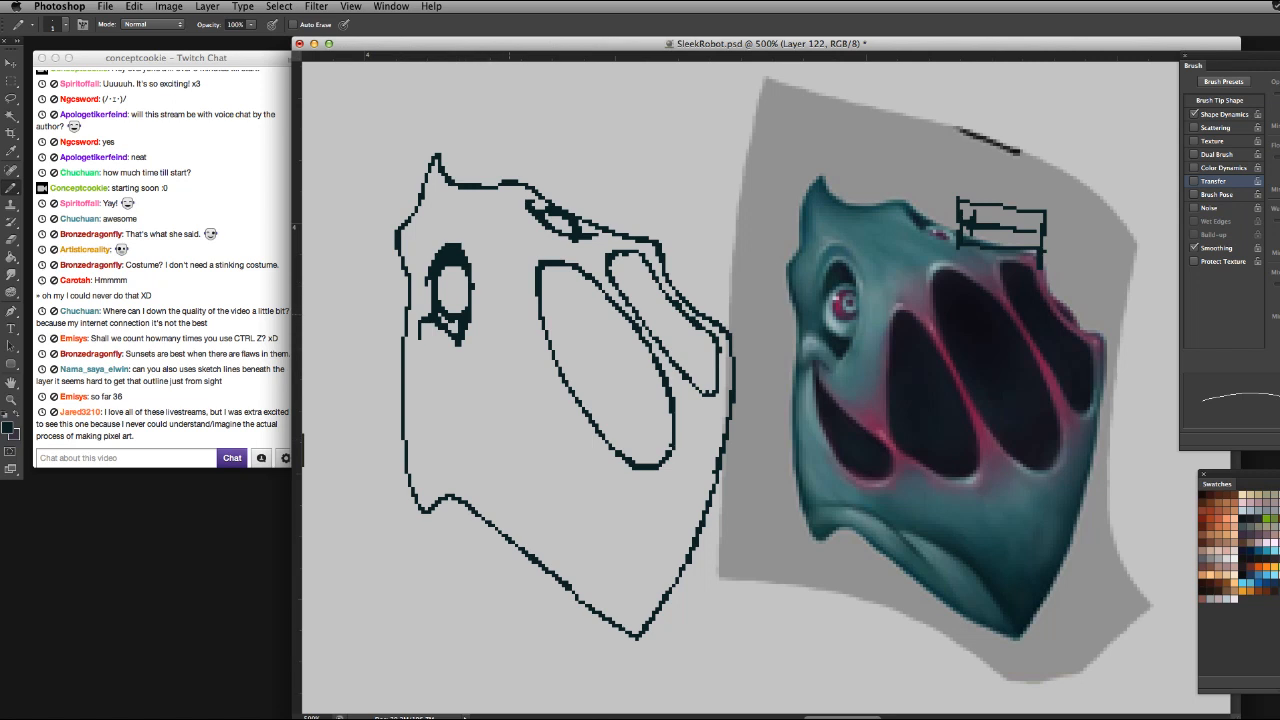
# Draw the closed teardrop hole in front of the large oval and erase the bump on its lower edge
pyautogui.moveTo(505, 313)
pyautogui.mouseDown()
pyautogui.moveTo(488, 344)
pyautogui.moveTo(506, 314)
pyautogui.moveTo(486, 367)
pyautogui.moveTo(485, 441)
pyautogui.moveTo(530, 465)
pyautogui.mouseUp()
pyautogui.hotkey('ctrl', 'z')
pyautogui.moveTo(508, 313); pyautogui.dragTo(548, 382)
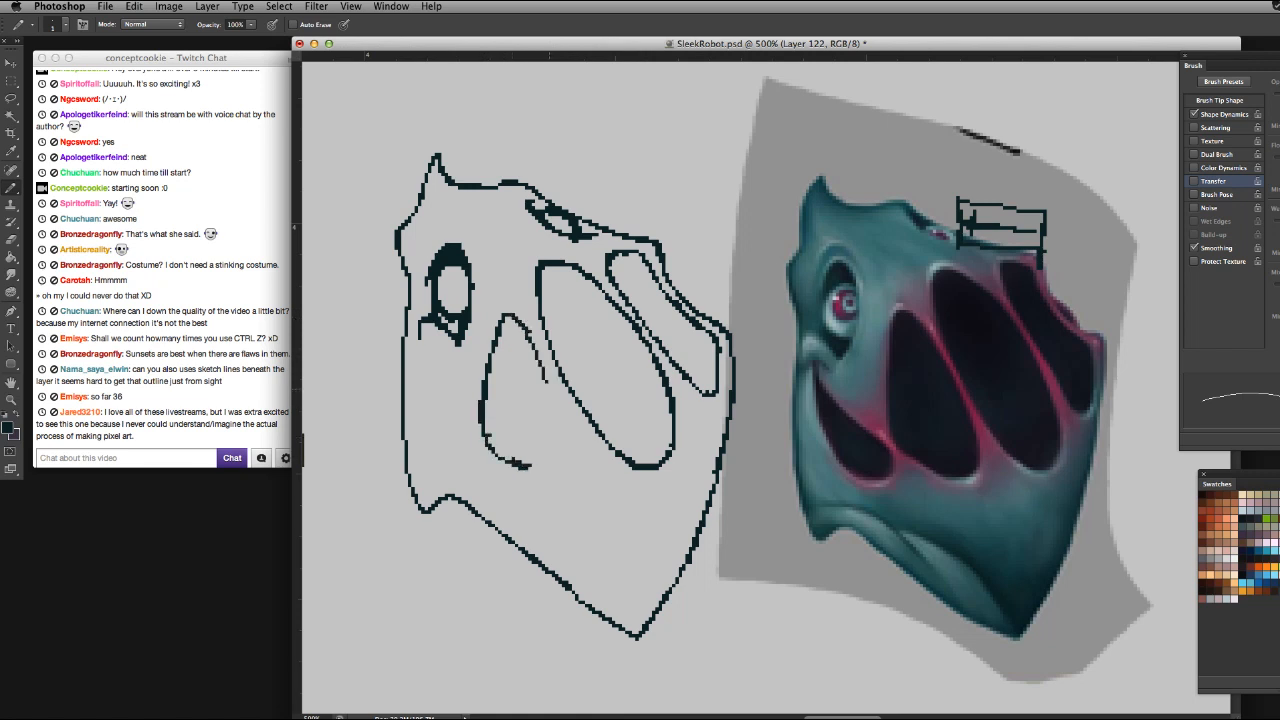
pyautogui.hotkey('ctrl', 'z')
pyautogui.moveTo(514, 320)
pyautogui.mouseDown()
pyautogui.moveTo(548, 370)
pyautogui.moveTo(573, 462)
pyautogui.moveTo(520, 480)
pyautogui.moveTo(552, 476)
pyautogui.mouseUp()
pyautogui.hotkey('ctrl', 'z')
pyautogui.hotkey('ctrl', 'z')
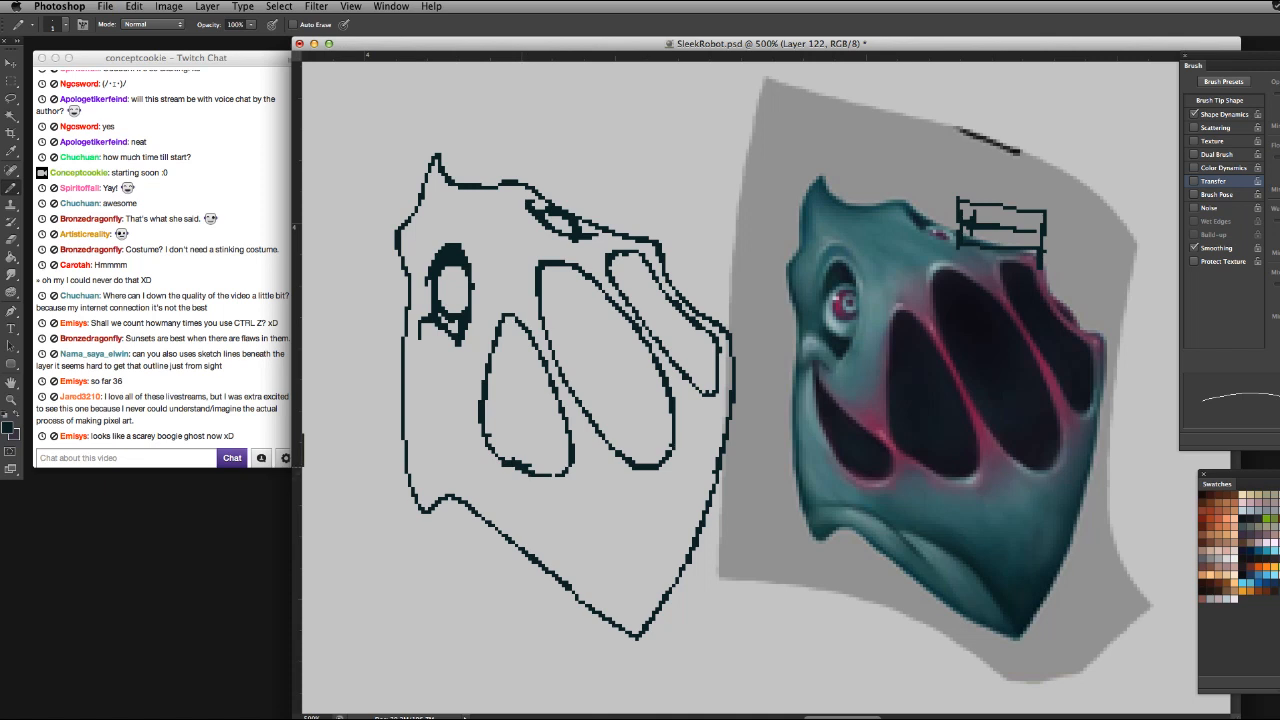
pyautogui.press('e')
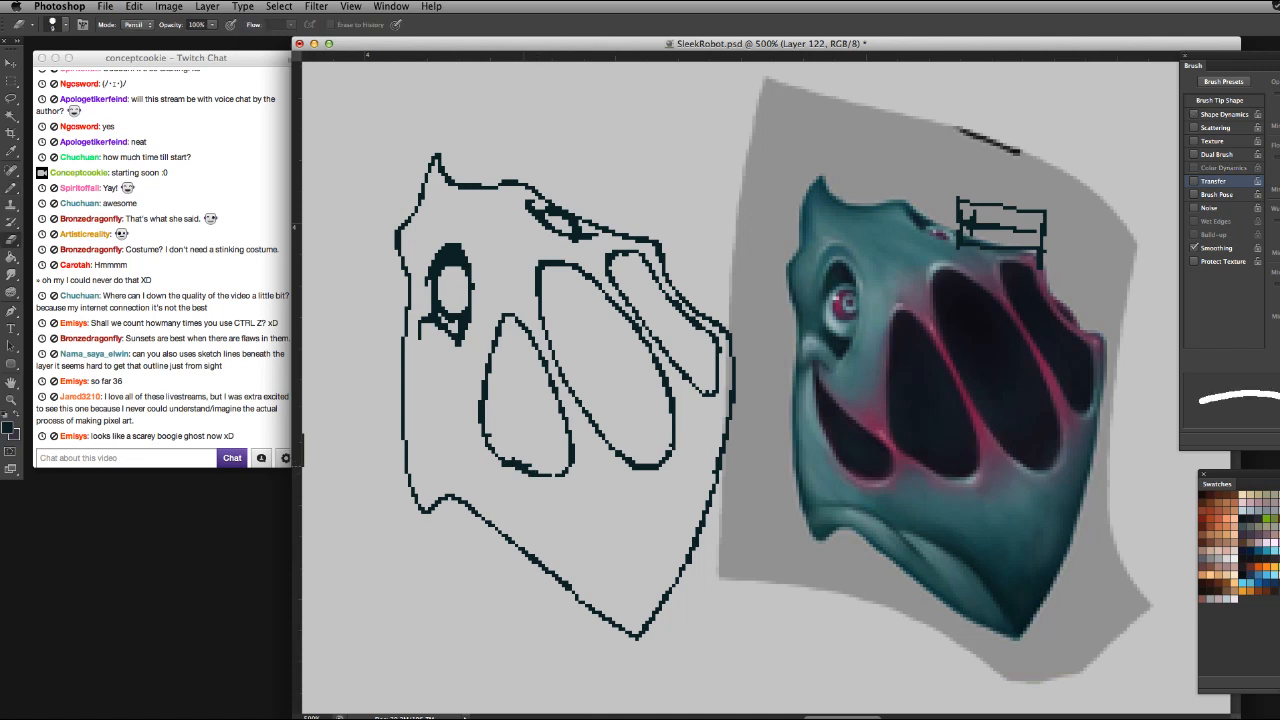
pyautogui.moveTo(510, 462); pyautogui.dragTo(522, 464)
pyautogui.press('b')
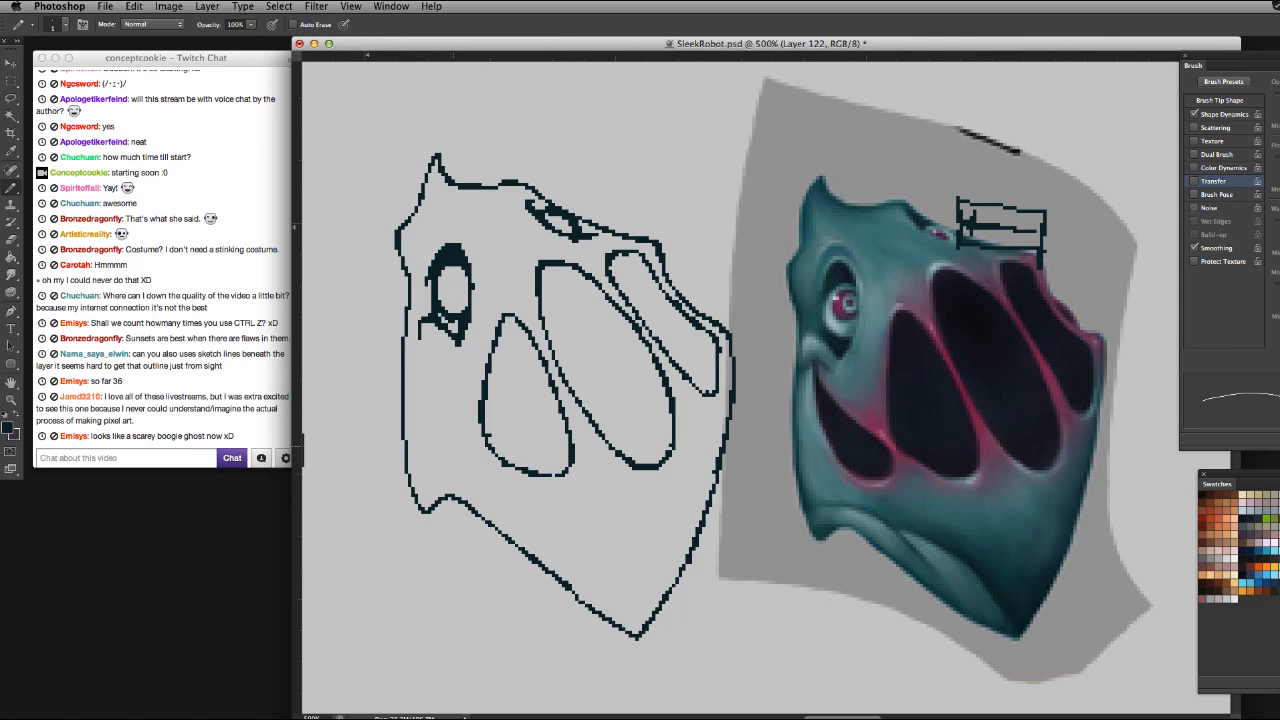
# Draw the small curved hole below the eye with a short crease over its upper tip
pyautogui.moveTo(466, 426)
pyautogui.mouseDown()
pyautogui.moveTo(472, 454)
pyautogui.moveTo(452, 472)
pyautogui.moveTo(420, 418)
pyautogui.moveTo(420, 330)
pyautogui.moveTo(416, 355)
pyautogui.moveTo(438, 349)
pyautogui.moveTo(434, 389)
pyautogui.moveTo(464, 430)
pyautogui.mouseUp()
pyautogui.press('e')
pyautogui.press('b')
pyautogui.press('super+z')
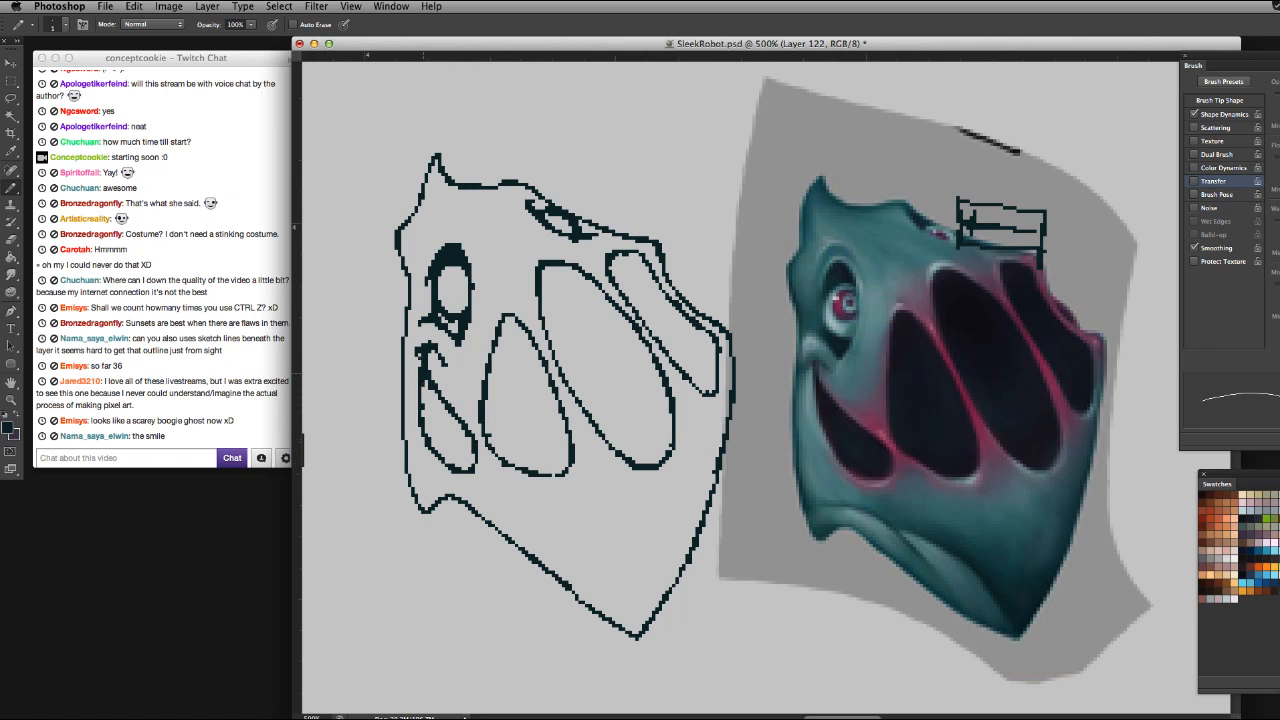
# Keep the Eraser in Pencil mode, thin the front edge of the small hole below the eye, and retouch it
pyautogui.press('e')
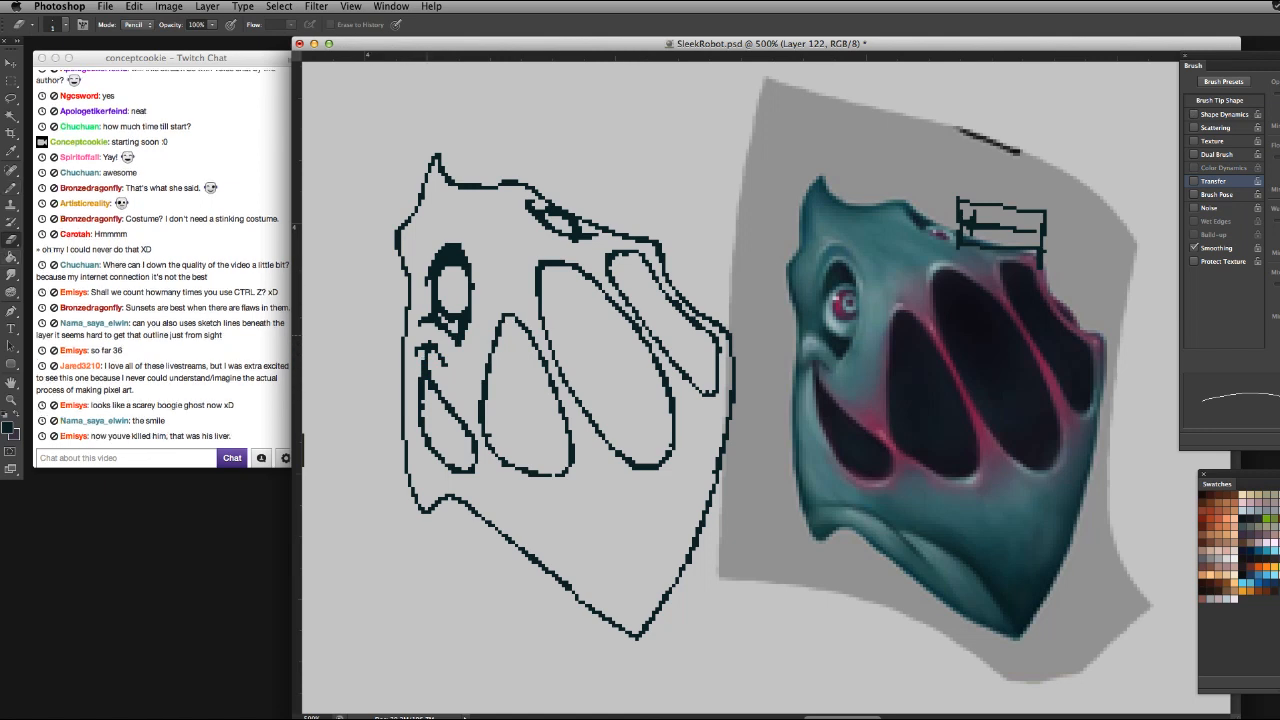
pyautogui.click(137, 24)
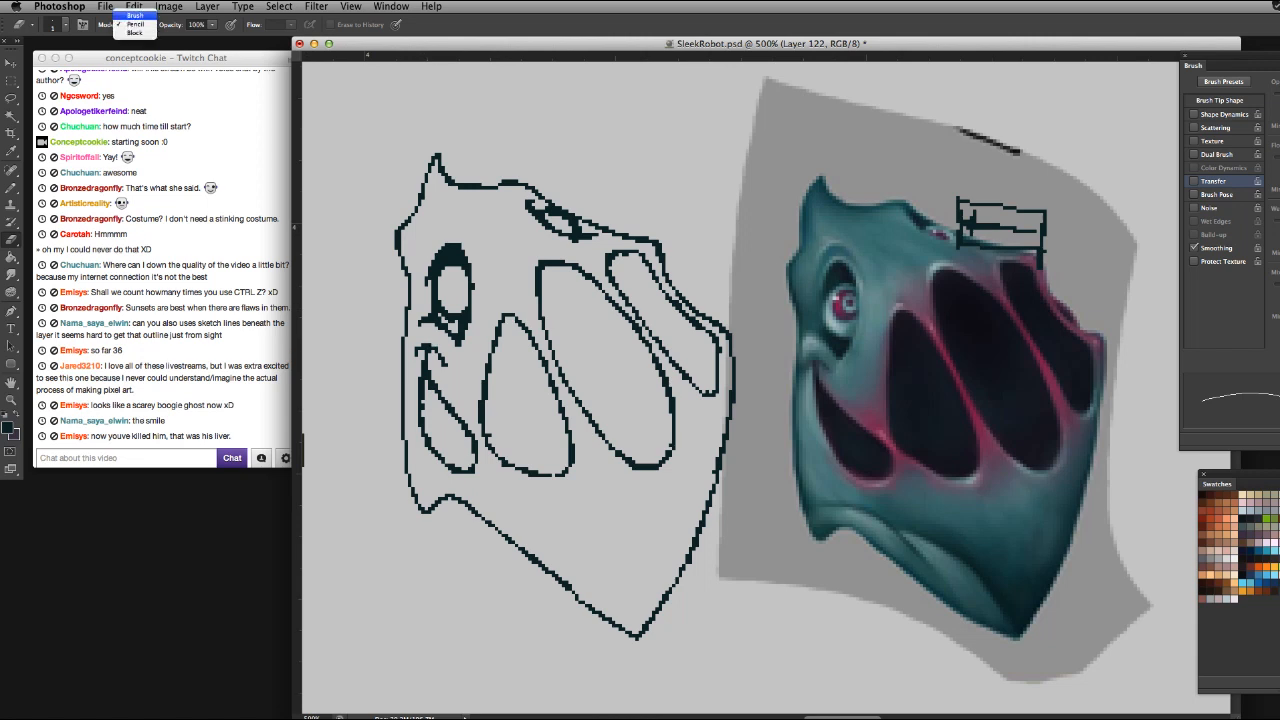
pyautogui.click(135, 24)
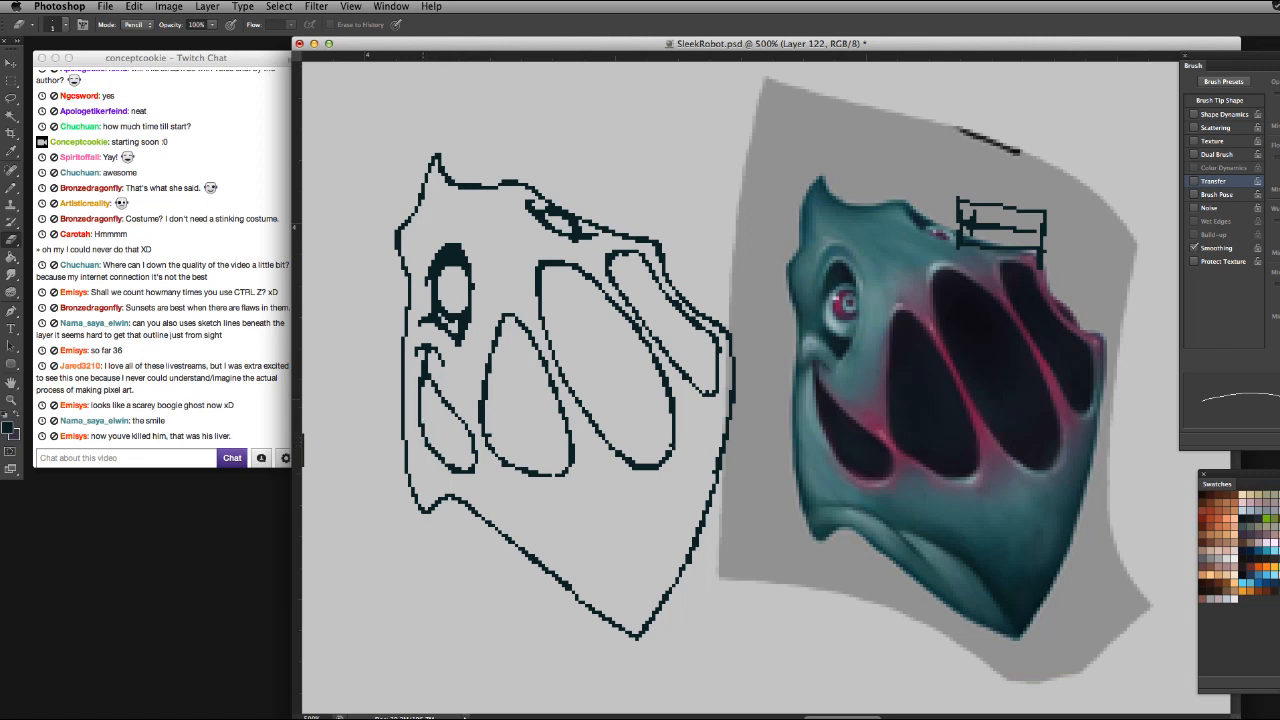
pyautogui.press('b')
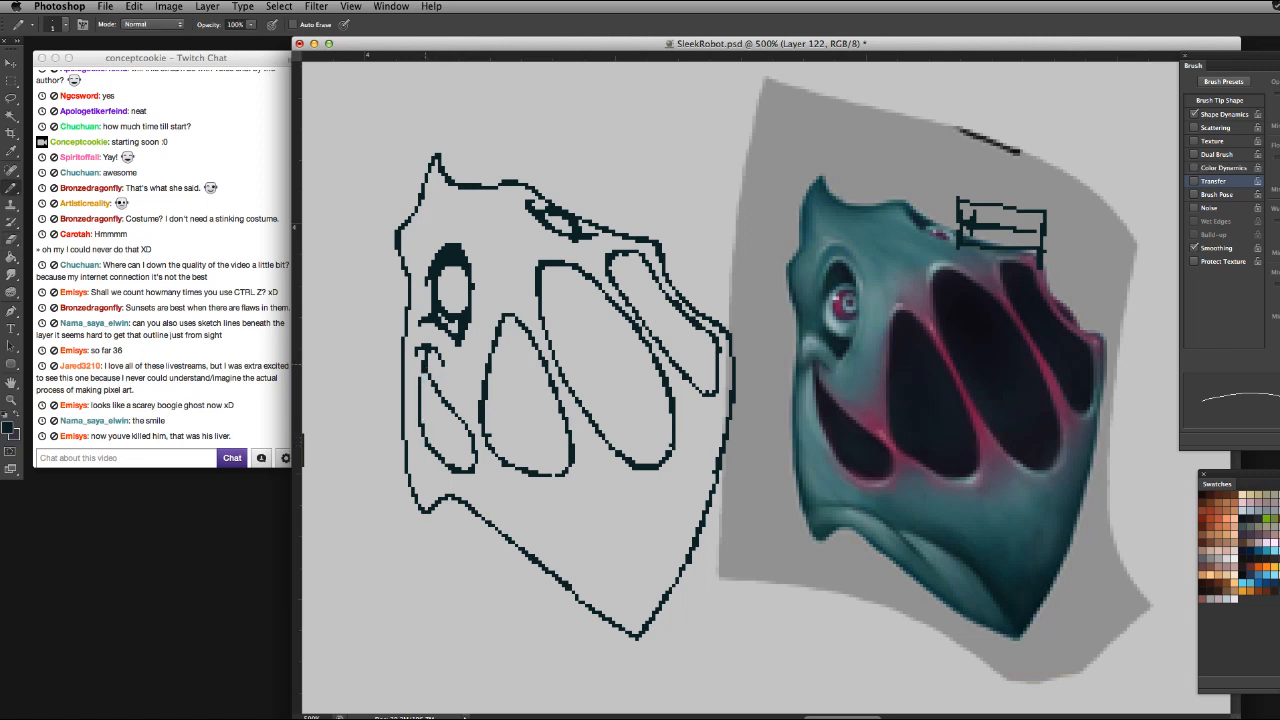
pyautogui.moveTo(423, 373); pyautogui.dragTo(423, 393)
# Erase surplus pixels to thin the near eye's outline and the lower edge of the far eye
pyautogui.press('e')
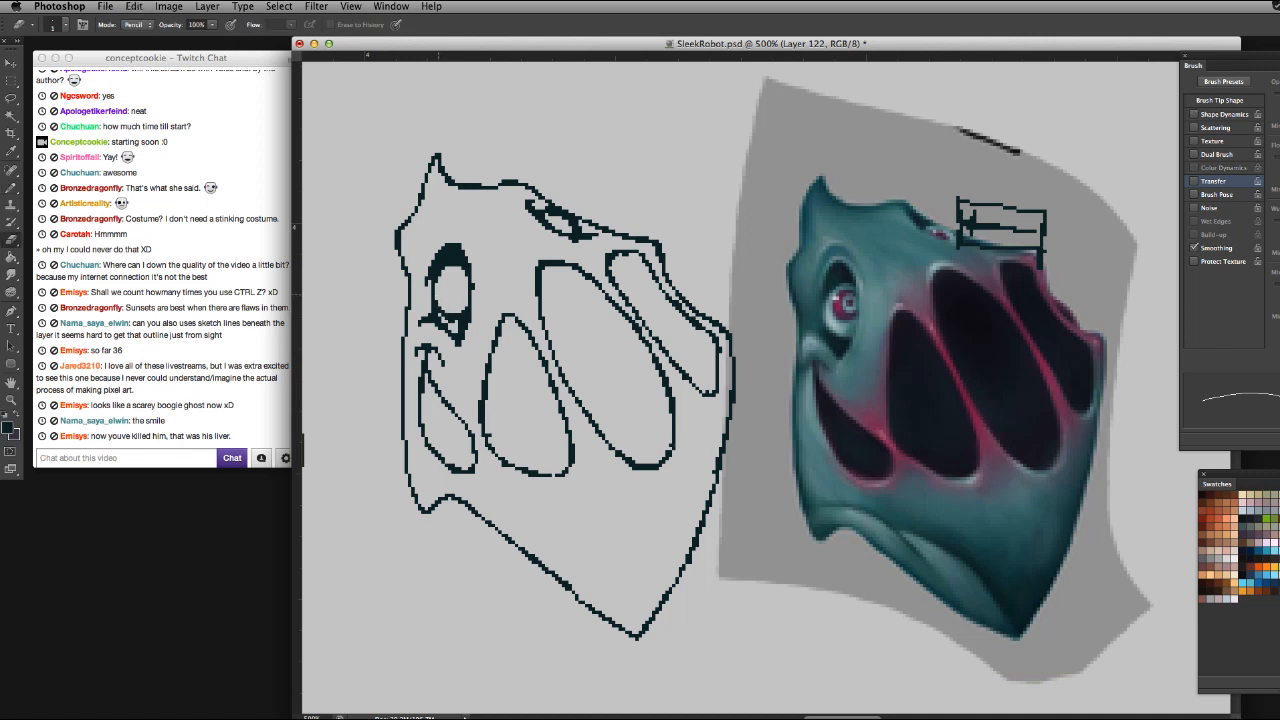
pyautogui.moveTo(438, 270); pyautogui.dragTo(438, 282)
pyautogui.moveTo(468, 273); pyautogui.dragTo(450, 245)
pyautogui.moveTo(570, 241); pyautogui.dragTo(588, 238)
pyautogui.press('b')
# Erase the old jaw line and redraw it lower, curving from the front of the head to the chin tip
pyautogui.press('e')
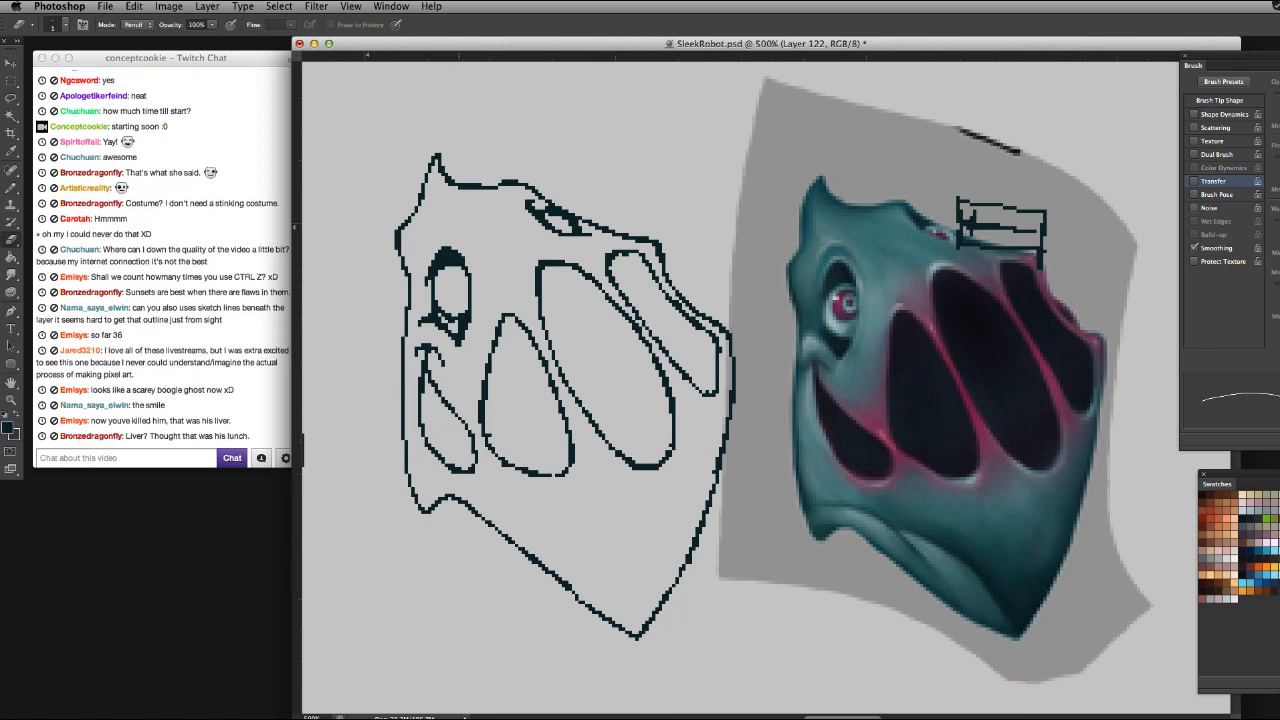
pyautogui.moveTo(449, 504)
pyautogui.mouseDown()
pyautogui.moveTo(490, 522)
pyautogui.moveTo(426, 504)
pyautogui.mouseUp()
pyautogui.moveTo(509, 540); pyautogui.dragTo(521, 550)
pyautogui.press('b')
pyautogui.moveTo(412, 496)
pyautogui.mouseDown()
pyautogui.moveTo(429, 539)
pyautogui.moveTo(521, 552)
pyautogui.moveTo(550, 590)
pyautogui.moveTo(624, 636)
pyautogui.mouseUp()
pyautogui.press('e')
pyautogui.moveTo(520, 552); pyautogui.dragTo(612, 624)
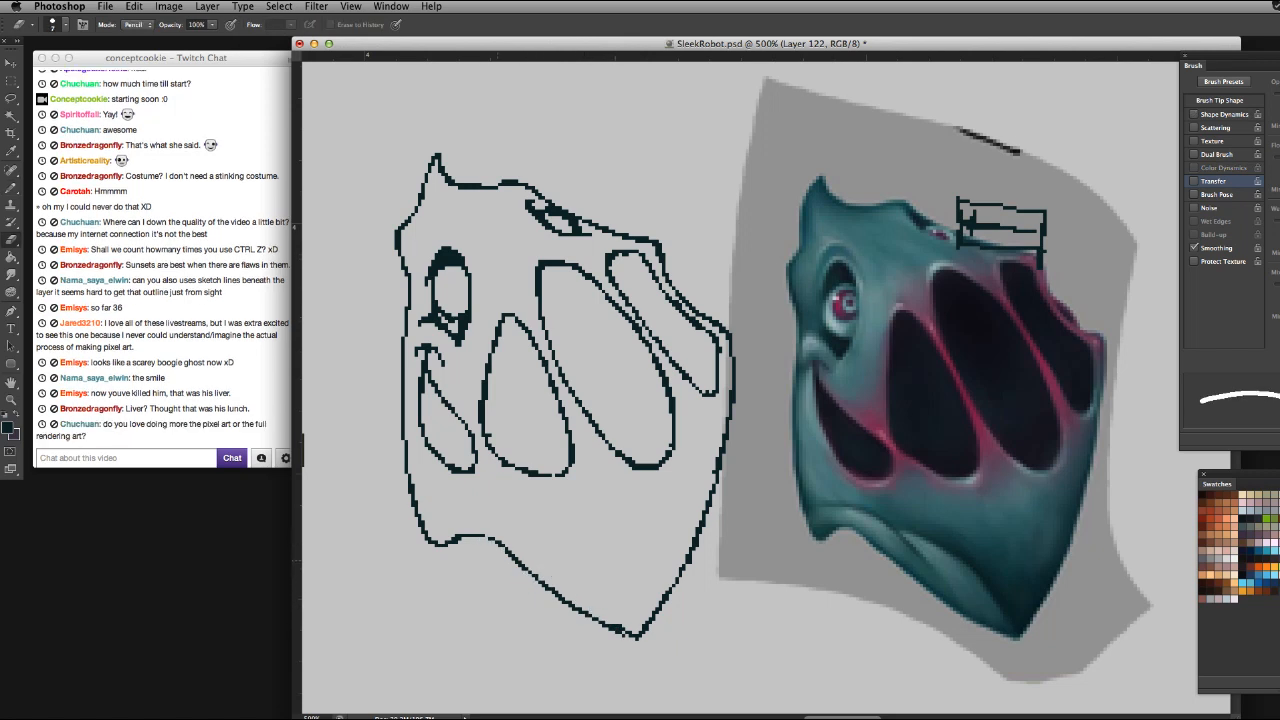
# Draw a curved lip line just above the jaw and erase its rough back end
pyautogui.press('b')
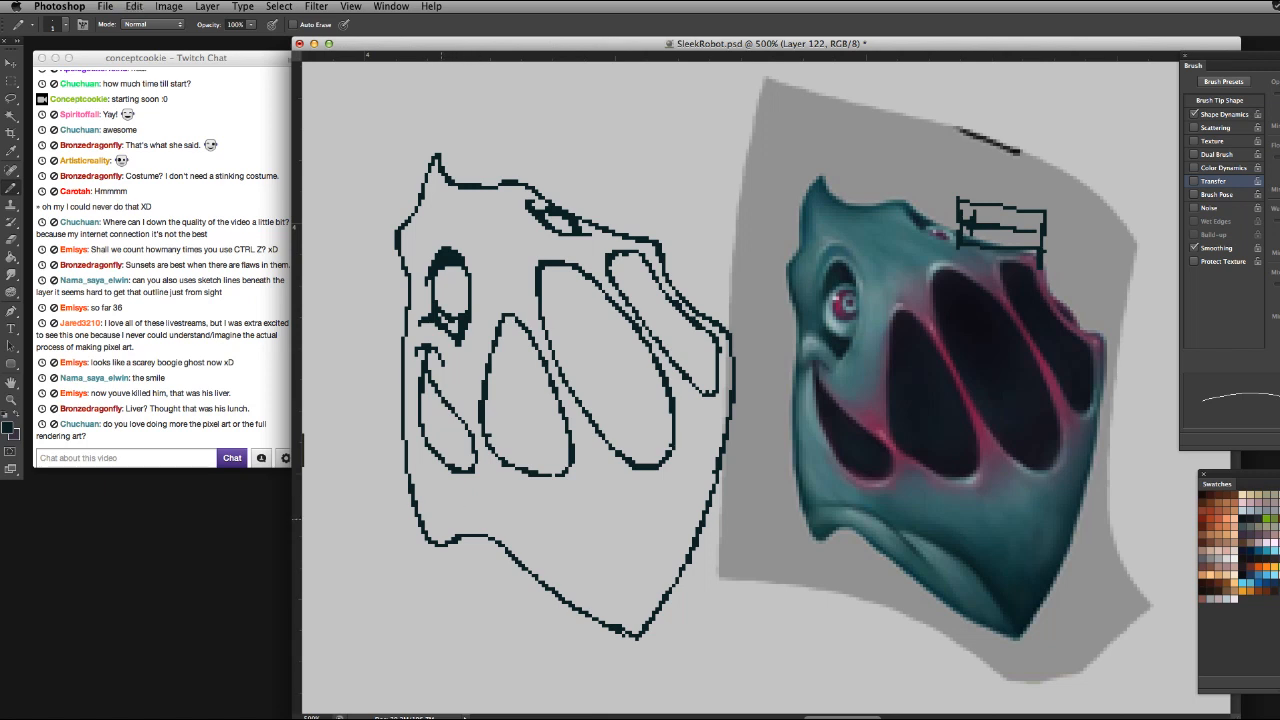
pyautogui.moveTo(440, 520)
pyautogui.mouseDown()
pyautogui.moveTo(500, 514)
pyautogui.moveTo(542, 552)
pyautogui.moveTo(476, 509)
pyautogui.mouseUp()
pyautogui.moveTo(543, 556); pyautogui.dragTo(557, 573)
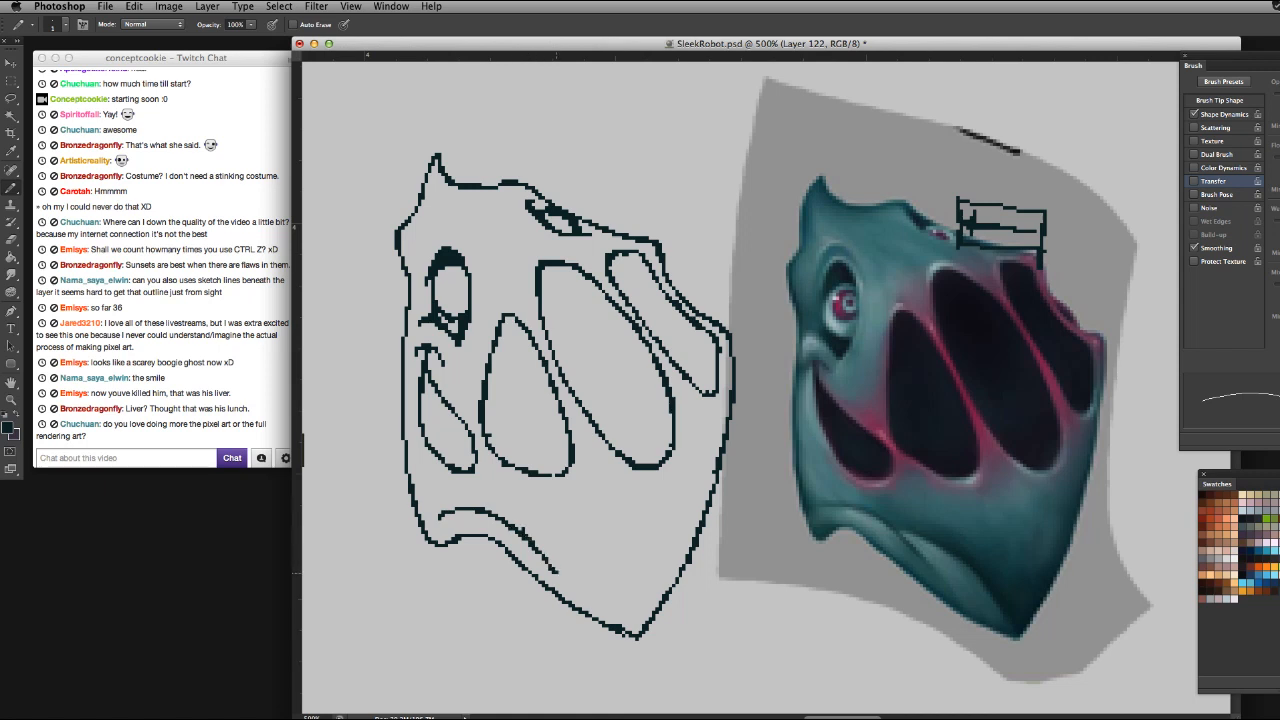
pyautogui.press('e')
pyautogui.moveTo(522, 528)
pyautogui.mouseDown()
pyautogui.moveTo(556, 572)
pyautogui.moveTo(537, 550)
pyautogui.mouseUp()
pyautogui.press('b')
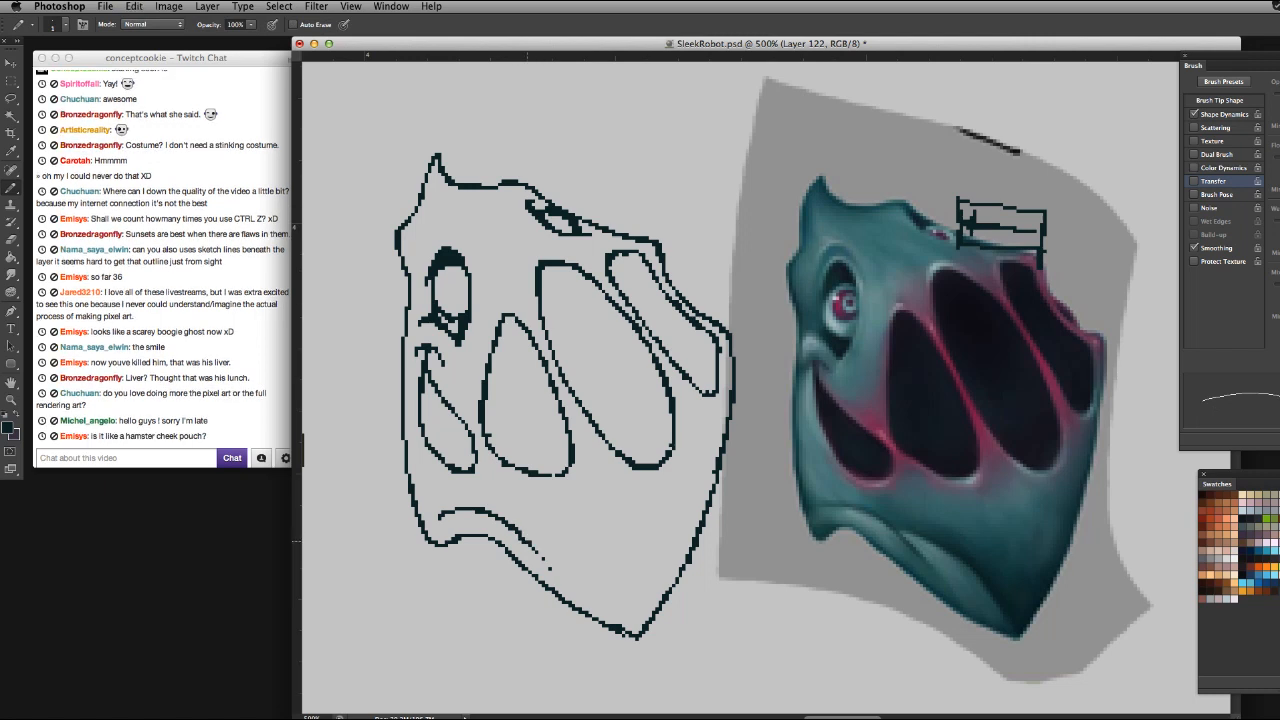
# Extend the lip line with a fold running down toward the chin, replacing the first attempt
pyautogui.moveTo(526, 535); pyautogui.dragTo(610, 594)
pyautogui.press('super+z')
pyautogui.moveTo(530, 540); pyautogui.dragTo(612, 603)
# Switch to Safari, move the browser window clear of the artwork, and open tvonn9.deviantart.com
pyautogui.press('super+Tab')
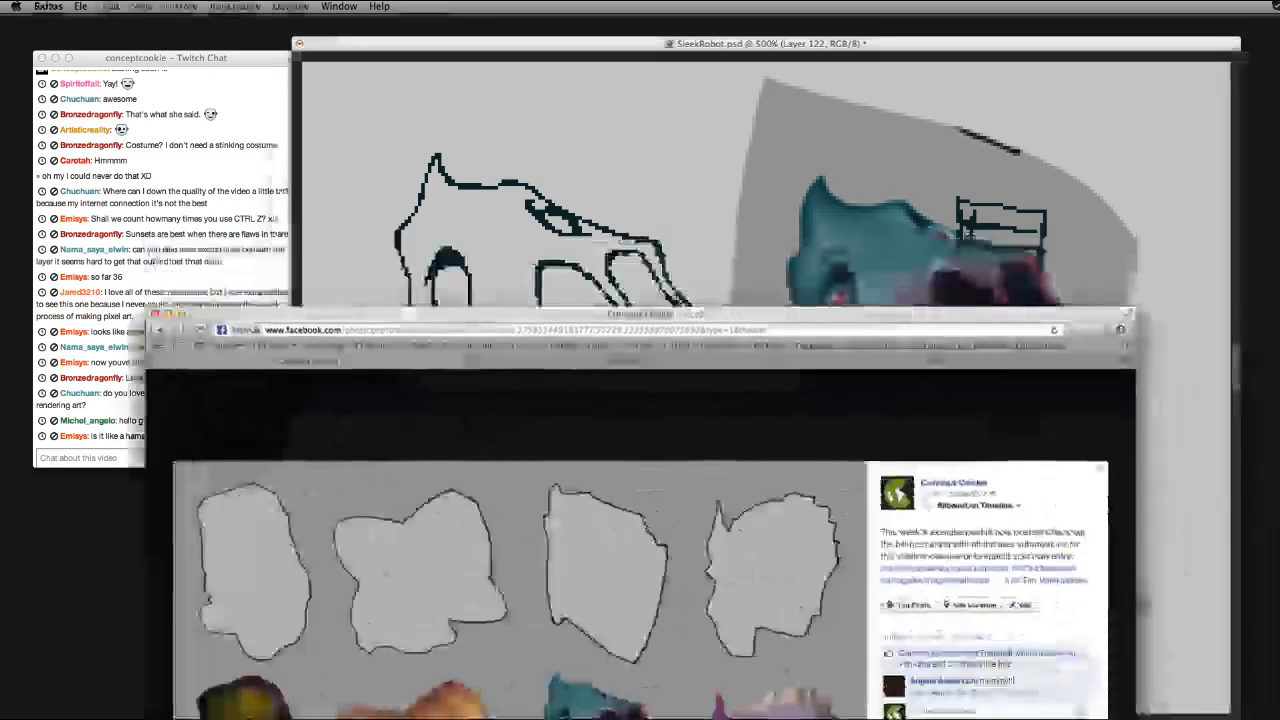
pyautogui.moveTo(880, 314); pyautogui.dragTo(958, 700)
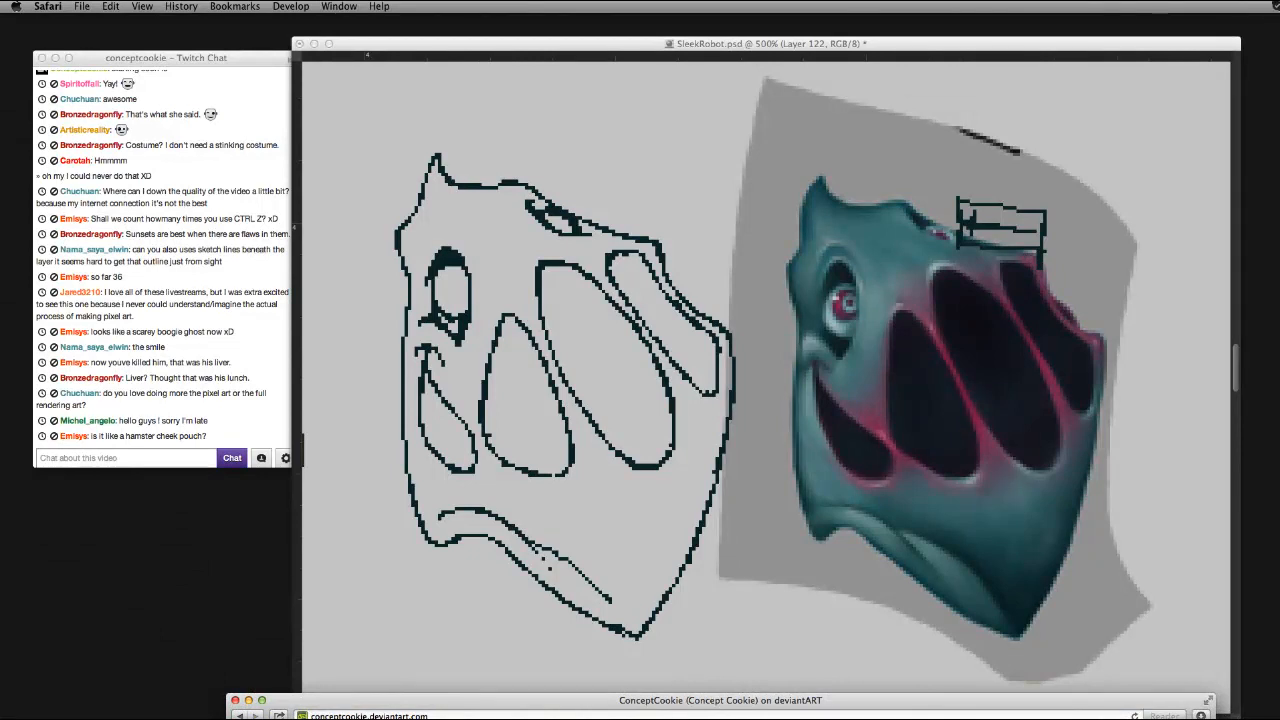
pyautogui.press('super+l')
pyautogui.write('tvonn9.deviantart.com')
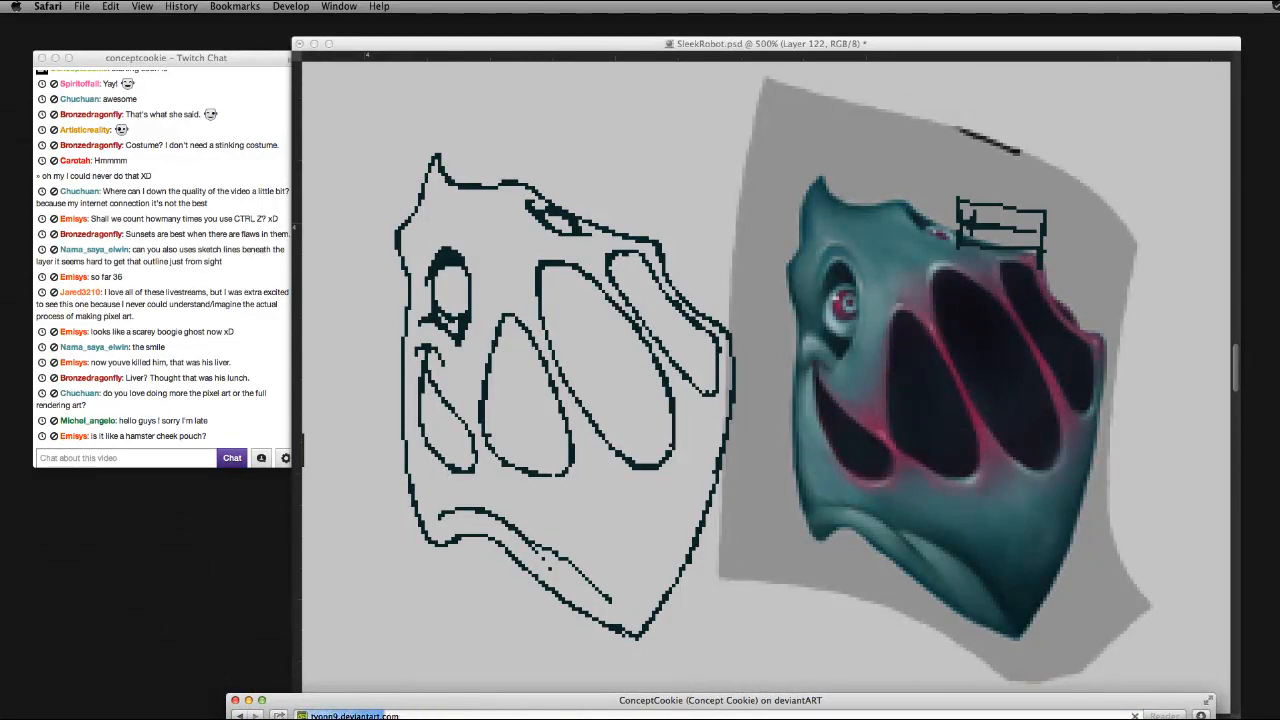
pyautogui.press('Return')
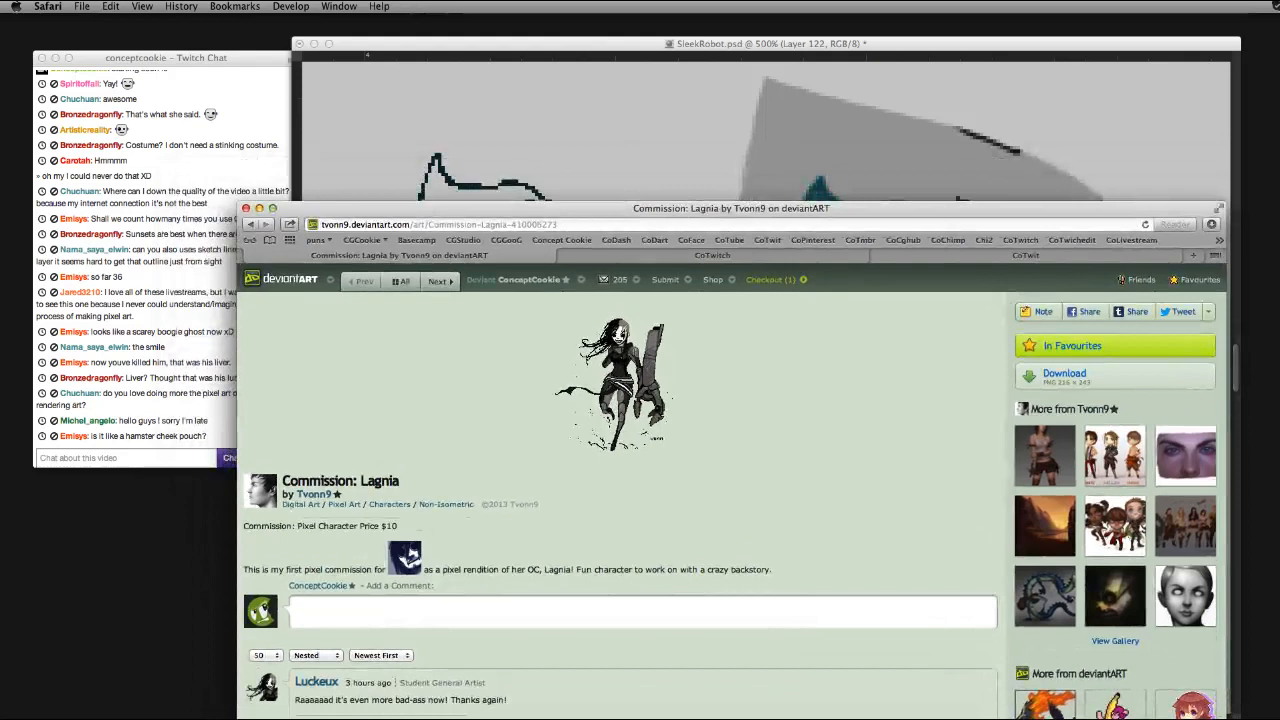
# Enlarge the "Commission: Lagnia" page to examine the pixel art, close it, and return to Photoshop
pyautogui.press('super+equal')
pyautogui.press('super+equal')
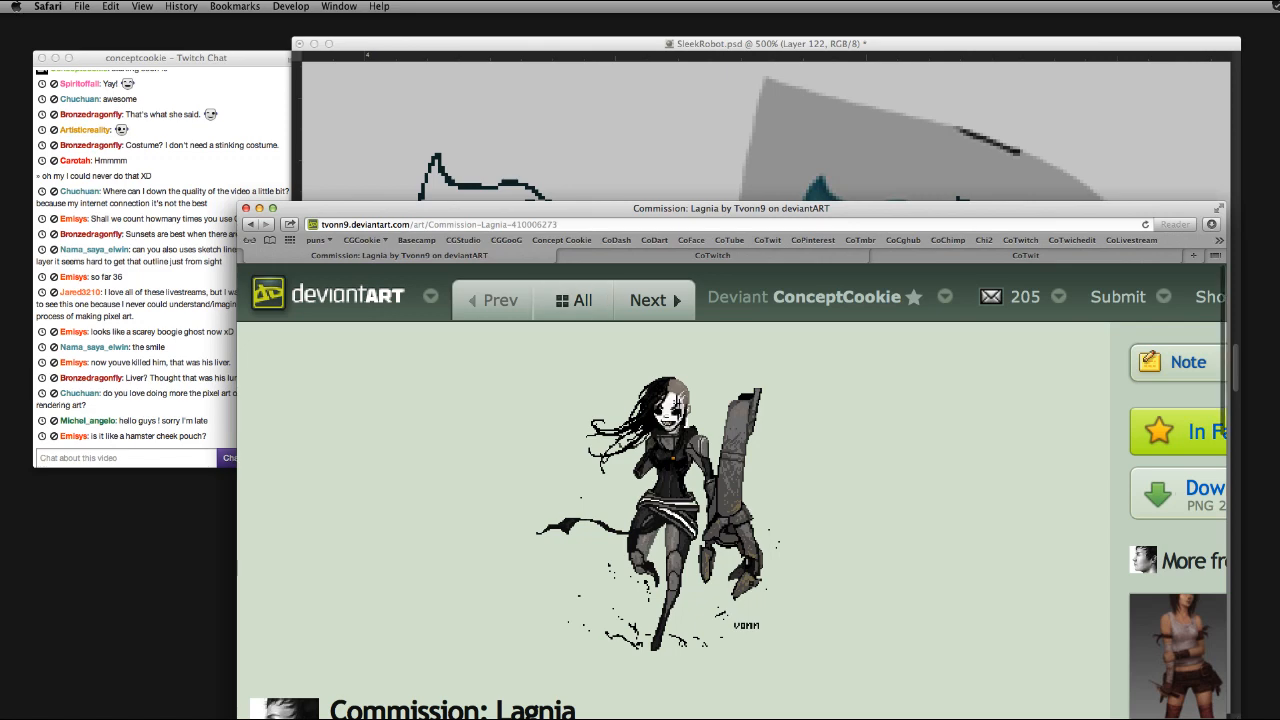
pyautogui.press('super+w')
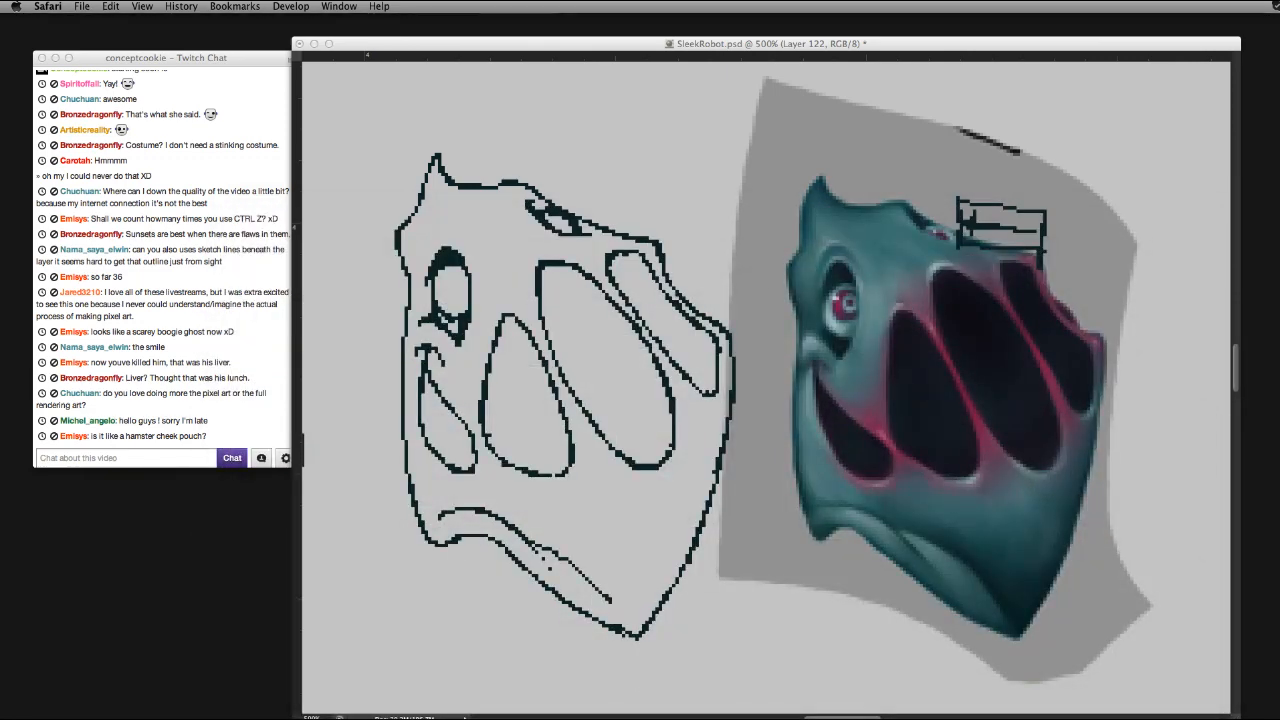
pyautogui.press('super+Tab')
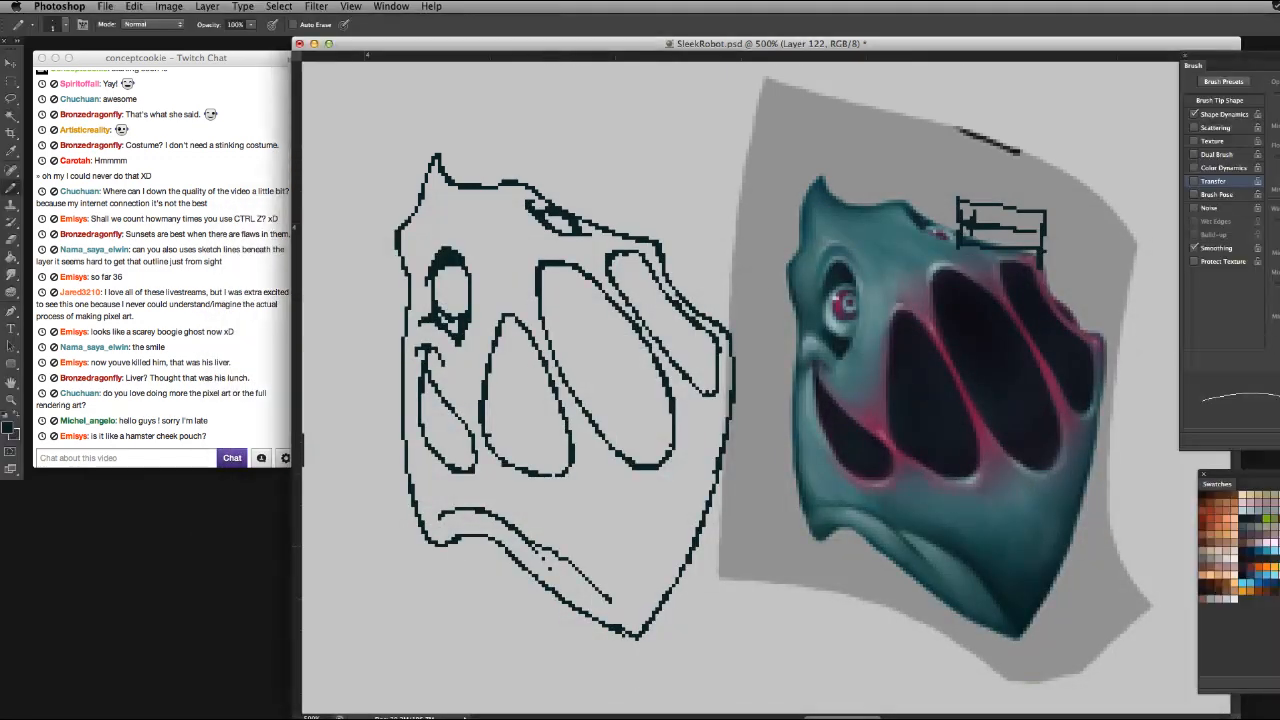
# Erase the rough lip fold and stray pixels, and redraw the fold down to the chin with a short inner crease
pyautogui.moveTo(522, 538)
pyautogui.mouseDown()
pyautogui.moveTo(550, 580)
pyautogui.moveTo(602, 584)
pyautogui.moveTo(604, 605)
pyautogui.mouseUp()
pyautogui.press('super+z')
pyautogui.press('super+z')
pyautogui.moveTo(935, 632)
pyautogui.mouseDown()
pyautogui.moveTo(785, 452)
pyautogui.moveTo(765, 340)
pyautogui.moveTo(1150, 480)
pyautogui.moveTo(930, 632)
pyautogui.mouseUp()
pyautogui.press('super+z')
pyautogui.press('e')
pyautogui.moveTo(611, 591); pyautogui.dragTo(607, 606)
pyautogui.moveTo(568, 563); pyautogui.dragTo(611, 602)
pyautogui.press('b')
pyautogui.moveTo(572, 560); pyautogui.dragTo(626, 612)
pyautogui.moveTo(582, 570); pyautogui.dragTo(600, 584)
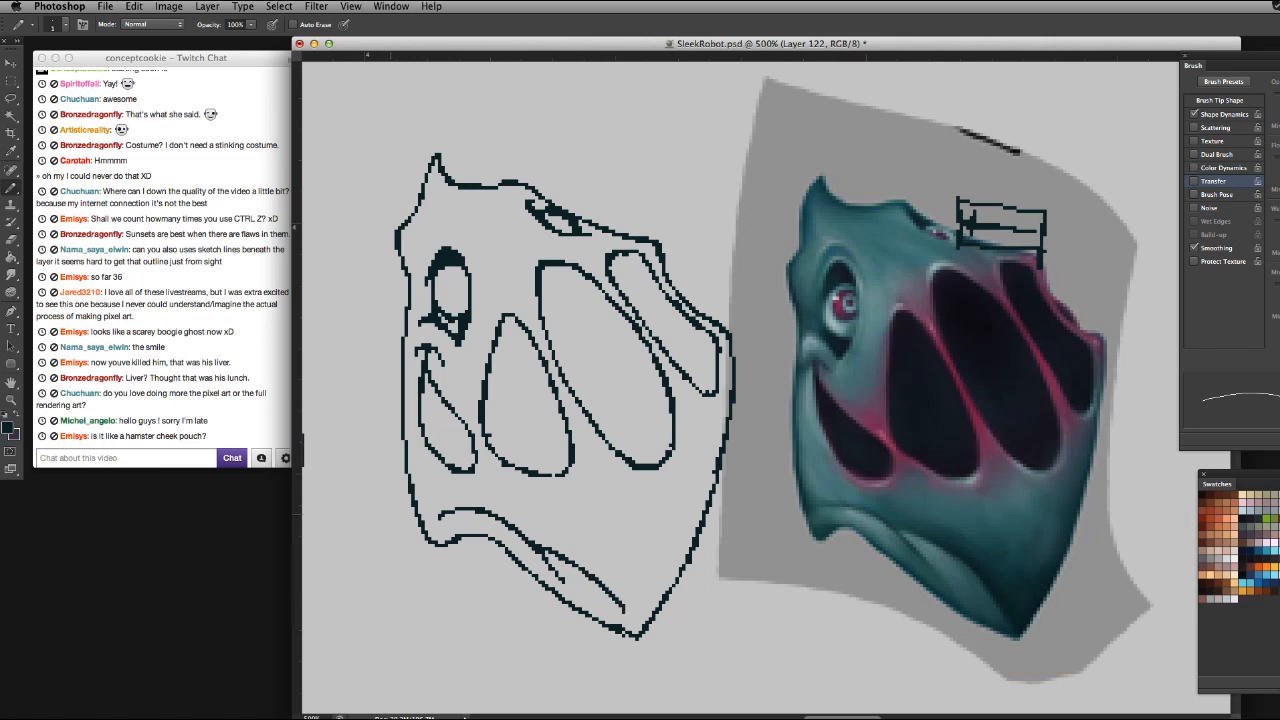
# Fill the dark wedge beneath the eye, add a curved fold beside it, and erase the lower front of the eye outline
pyautogui.moveTo(421, 322)
pyautogui.mouseDown()
pyautogui.moveTo(411, 337)
pyautogui.moveTo(446, 350)
pyautogui.moveTo(456, 334)
pyautogui.mouseUp()
pyautogui.press('e')
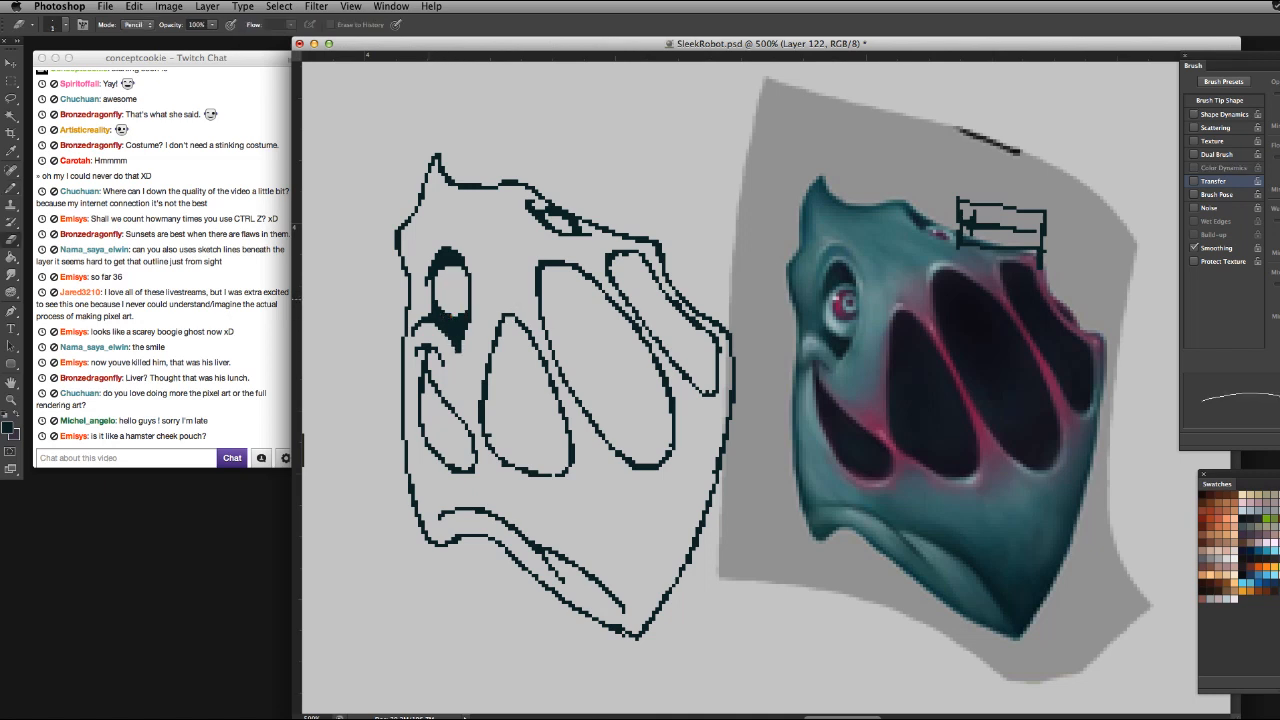
pyautogui.moveTo(434, 302); pyautogui.dragTo(440, 324)
pyautogui.press('b')
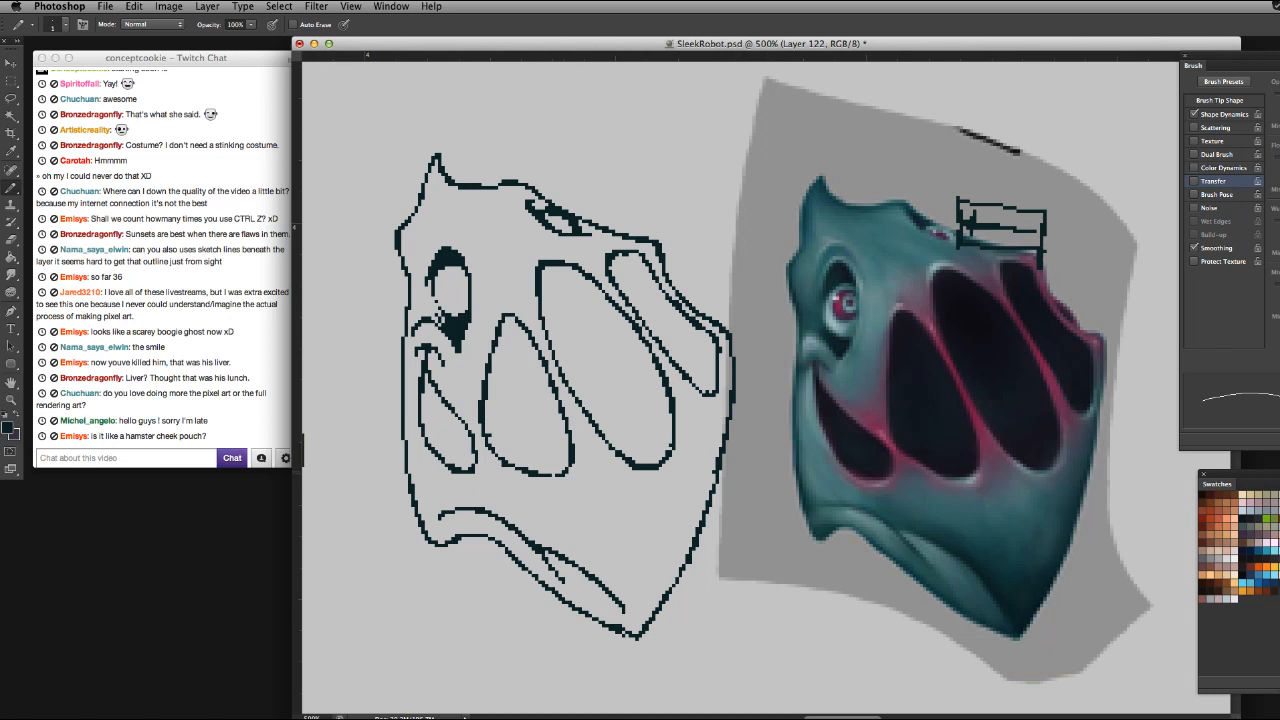
pyautogui.press('e')
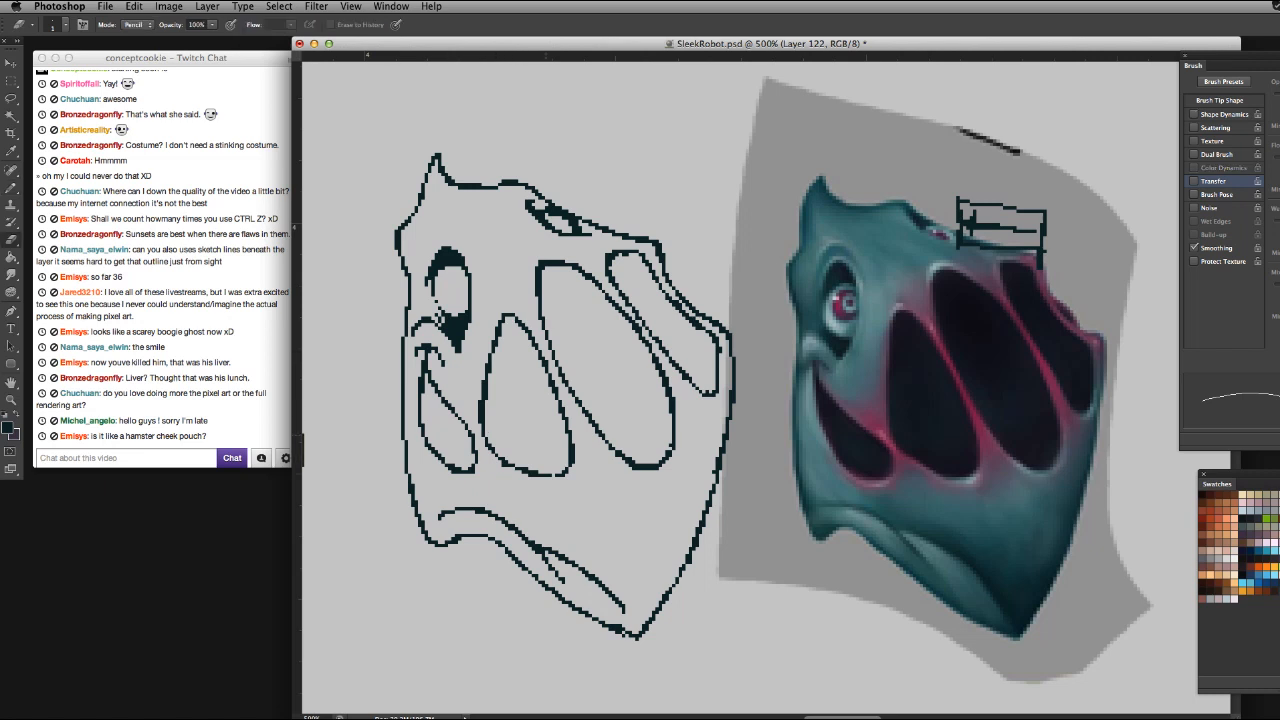
pyautogui.press('b')
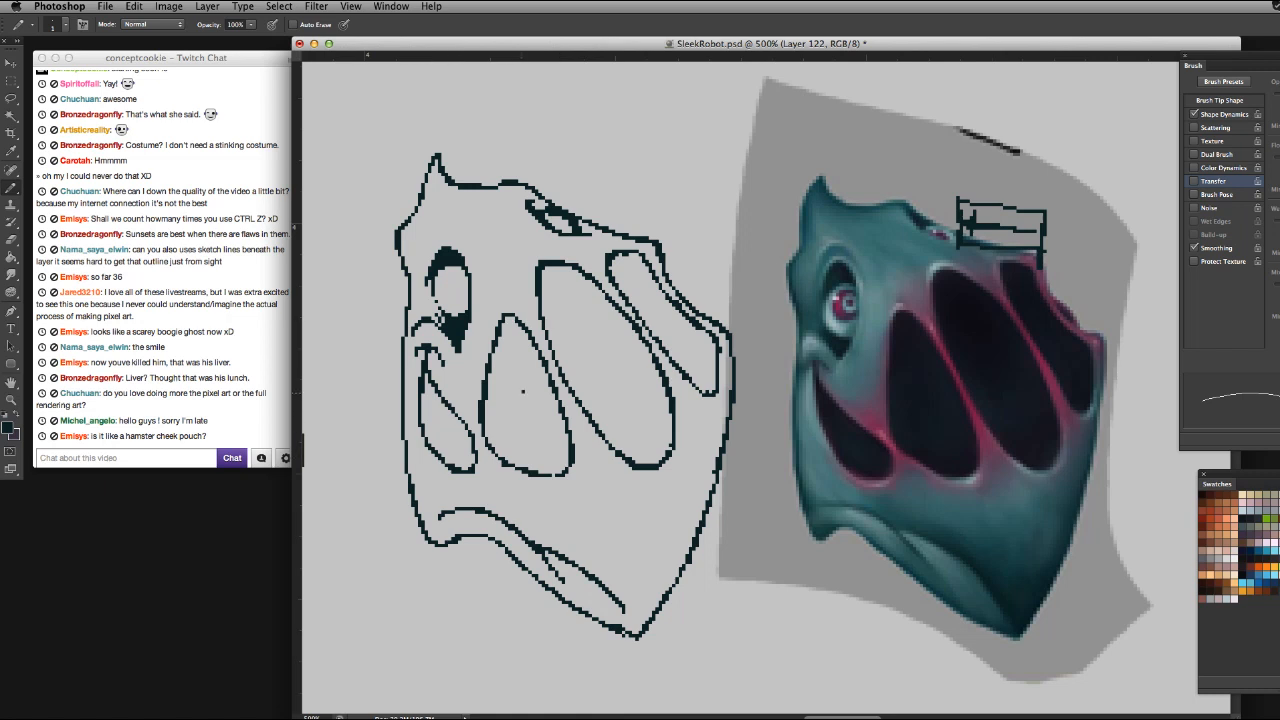
pyautogui.moveTo(523, 392); pyautogui.dragTo(512, 425)
pyautogui.press('super+z')
pyautogui.moveTo(584, 529)
pyautogui.mouseDown()
pyautogui.moveTo(518, 500)
pyautogui.moveTo(504, 478)
pyautogui.mouseUp()
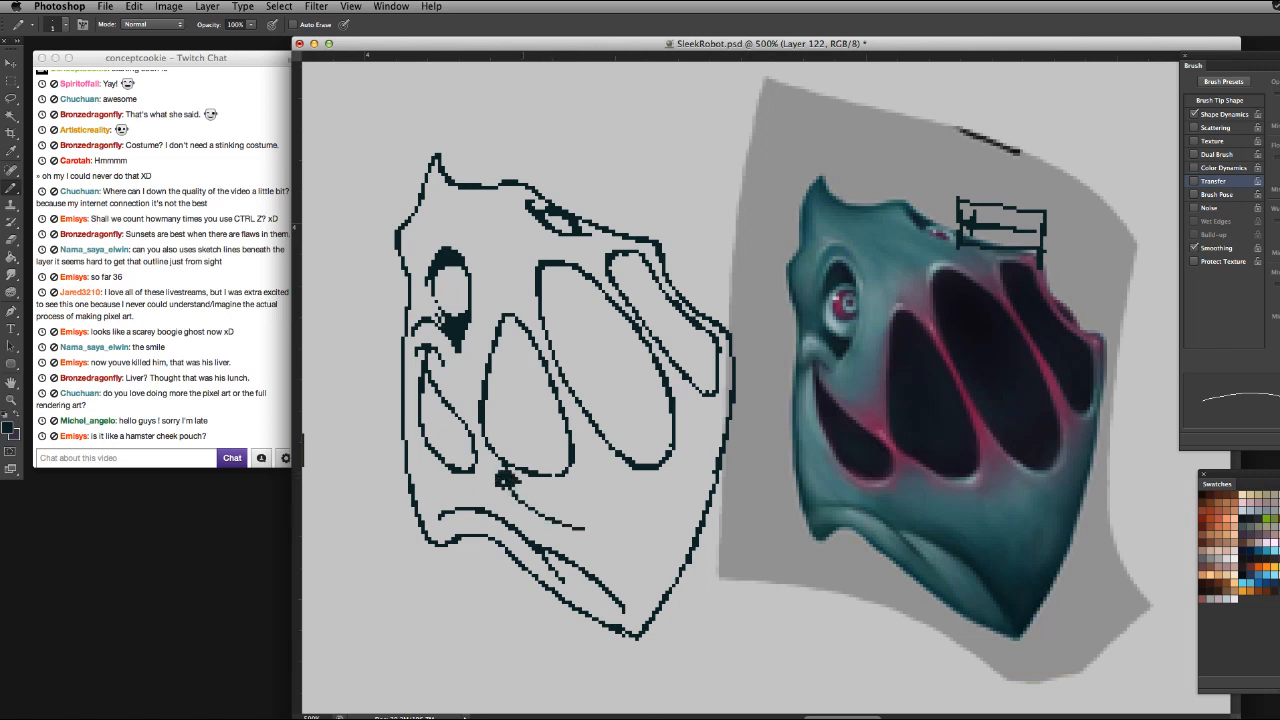
pyautogui.press('super+z')
# Erase surplus pixels to smooth the teardrop hole's lower edge, and switch back to the Pencil
pyautogui.press('e')
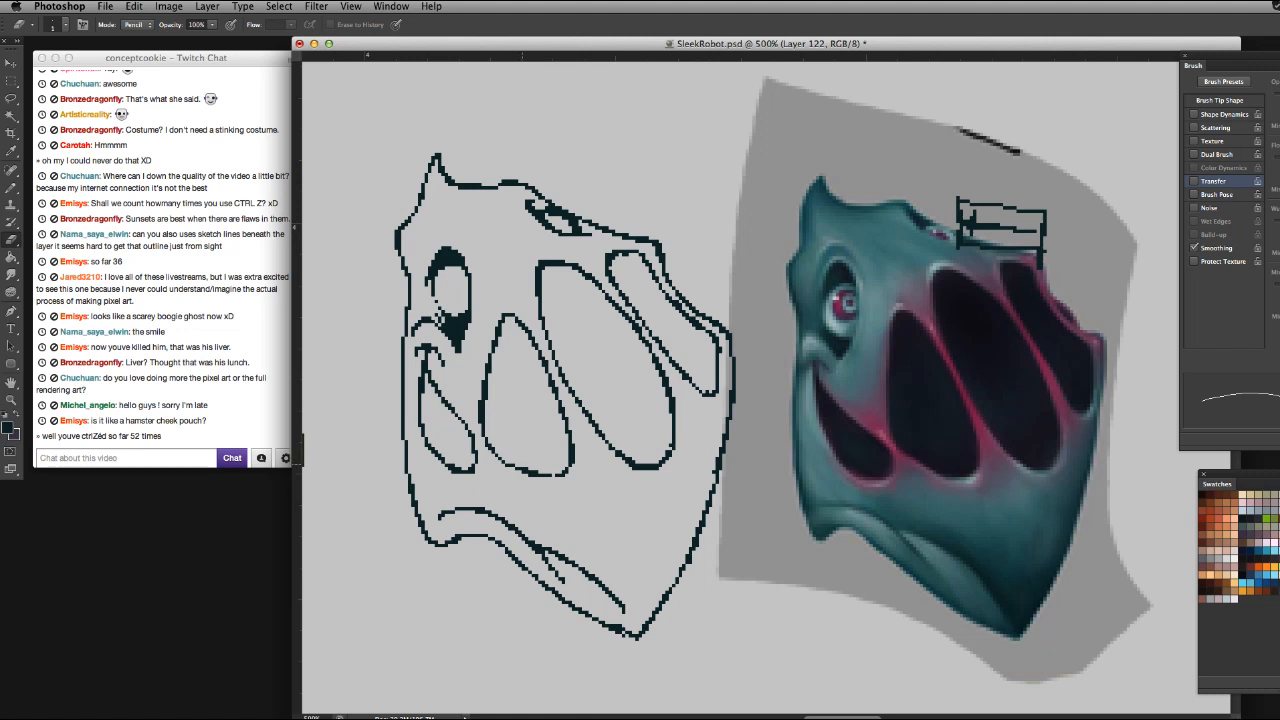
pyautogui.moveTo(522, 468)
pyautogui.mouseDown()
pyautogui.moveTo(548, 475)
pyautogui.moveTo(520, 471)
pyautogui.mouseUp()
pyautogui.press('super+z')
pyautogui.moveTo(528, 471); pyautogui.dragTo(540, 475)
pyautogui.press('b')
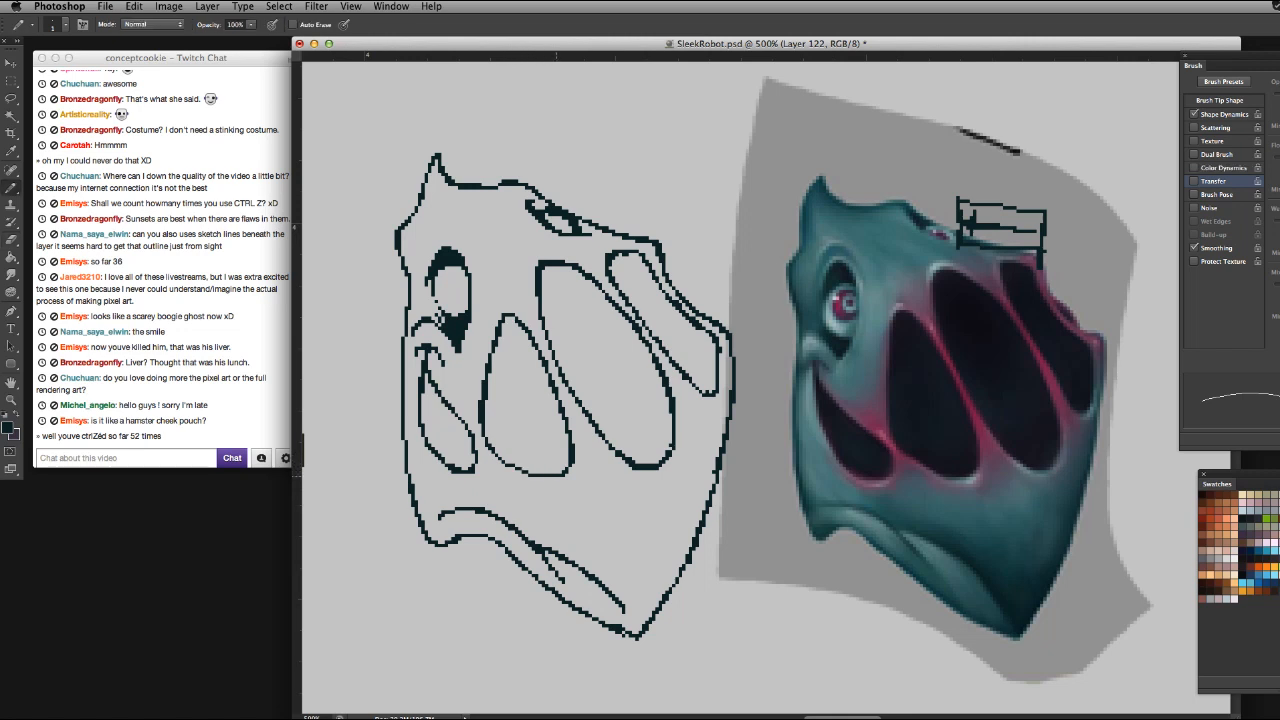
# Thin the teardrop hole's outline to a single-pixel line by erasing its doubled pixels, and switch back to the Pencil
pyautogui.press('e')
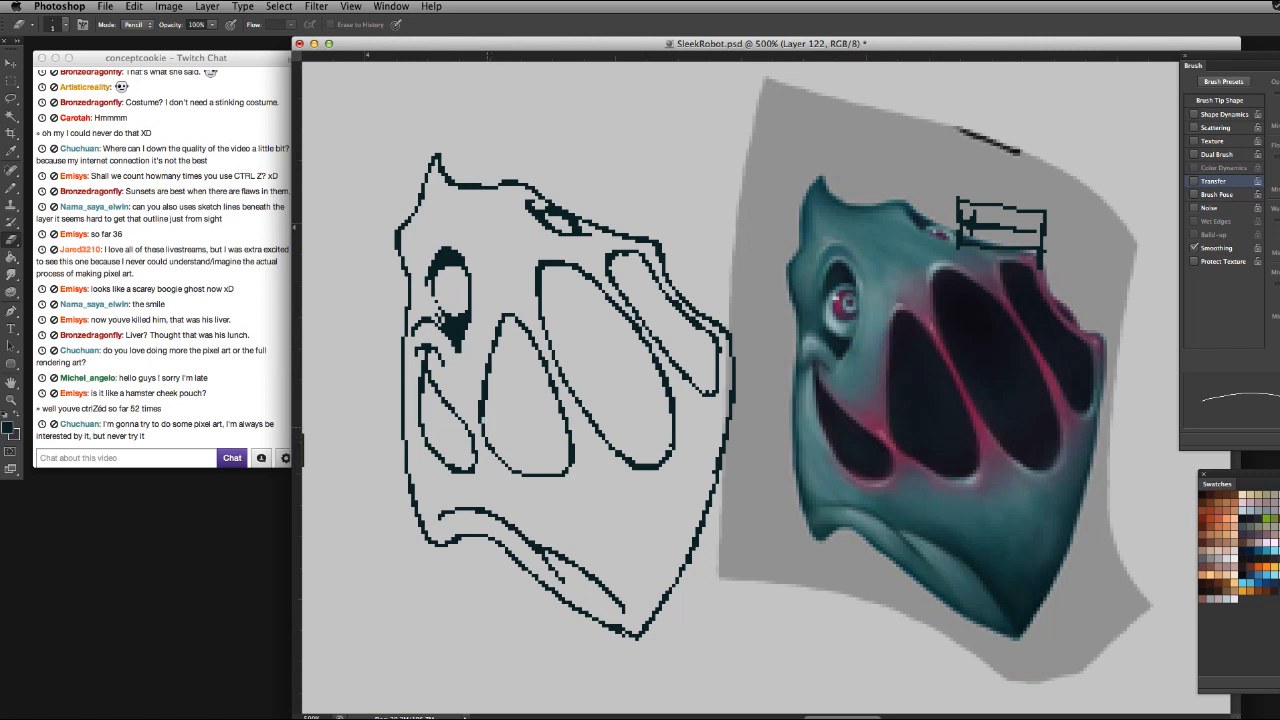
pyautogui.moveTo(486, 388); pyautogui.dragTo(487, 396)
pyautogui.press('super+z')
pyautogui.hotkey('ctrl', 'z')
pyautogui.moveTo(430, 371); pyautogui.dragTo(434, 383)
pyautogui.press('super+z')
pyautogui.press('b')
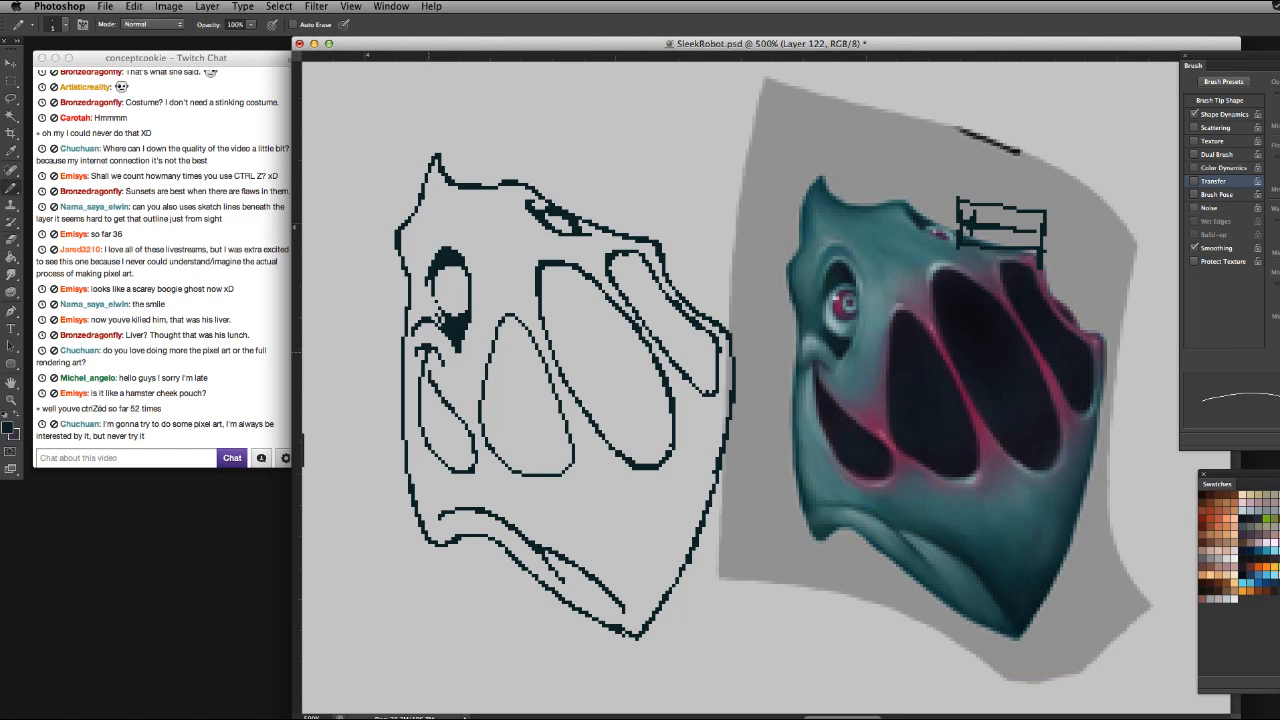
# Erase doubled pixels along the cheek hole's outline and the large middle hole's upper edge to leave single-pixel lines
pyautogui.press('e')
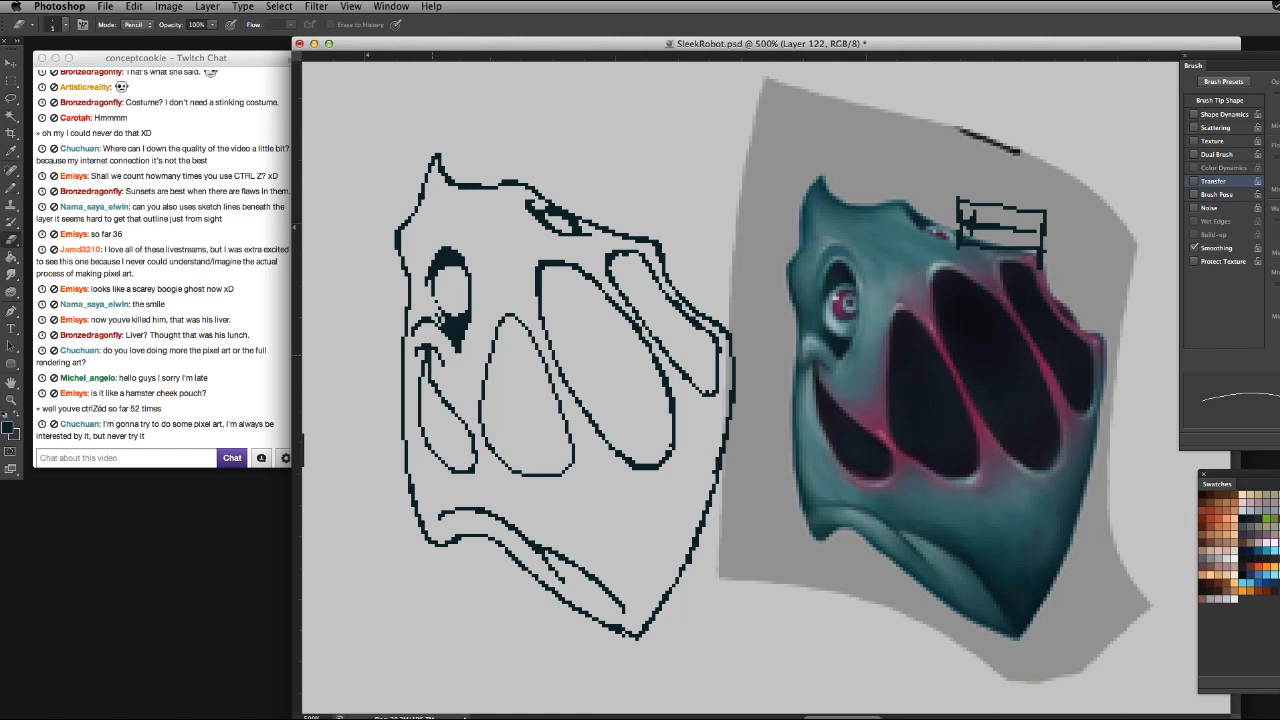
pyautogui.moveTo(430, 357); pyautogui.dragTo(430, 369)
pyautogui.press('b')
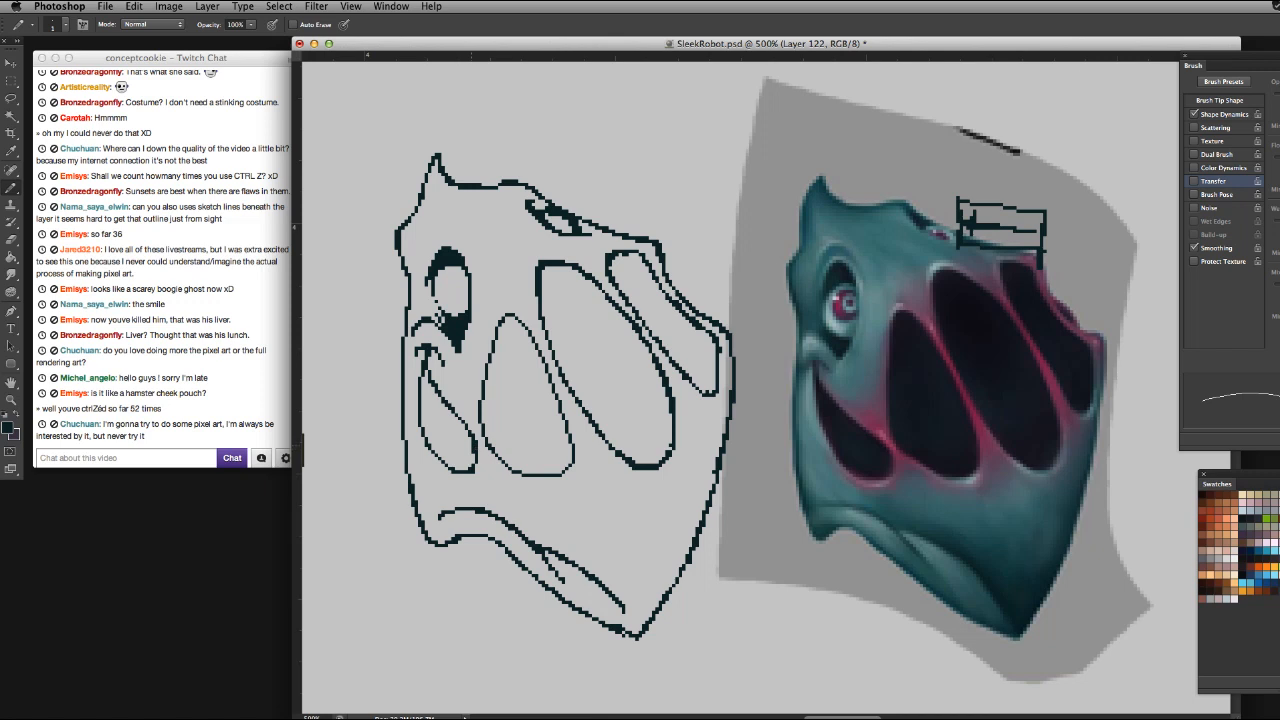
pyautogui.press('e')
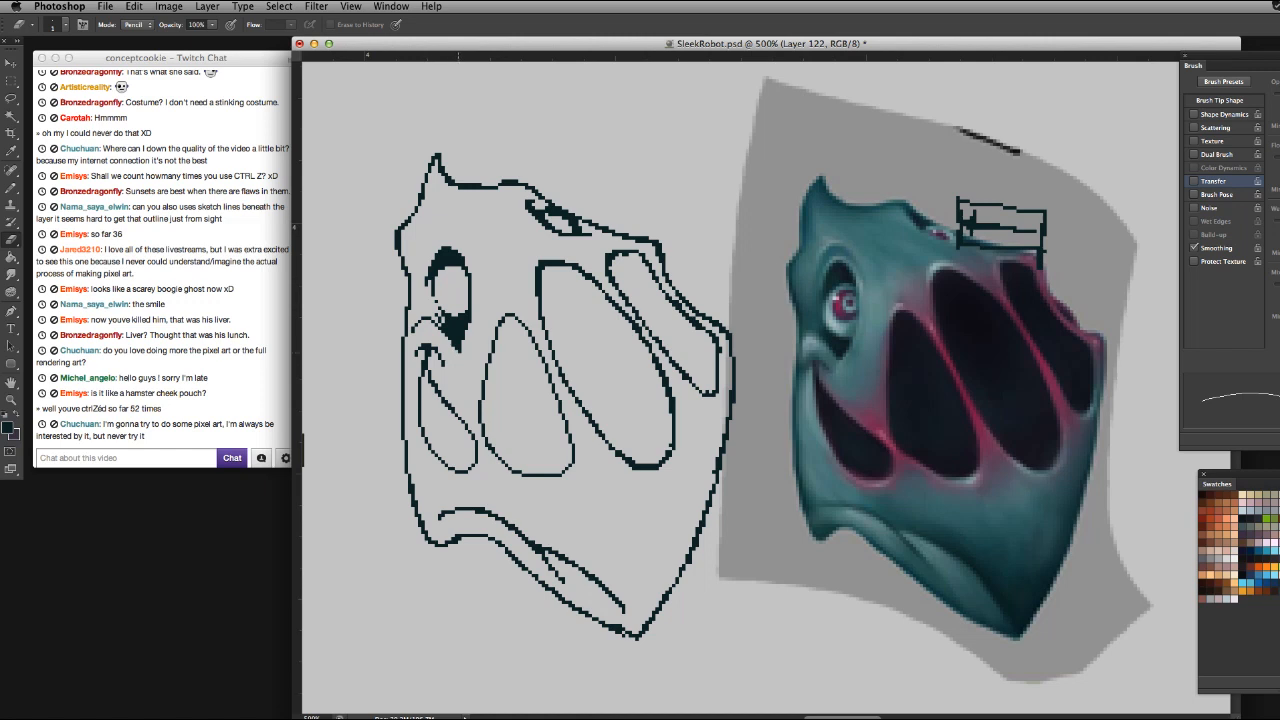
pyautogui.press('b')
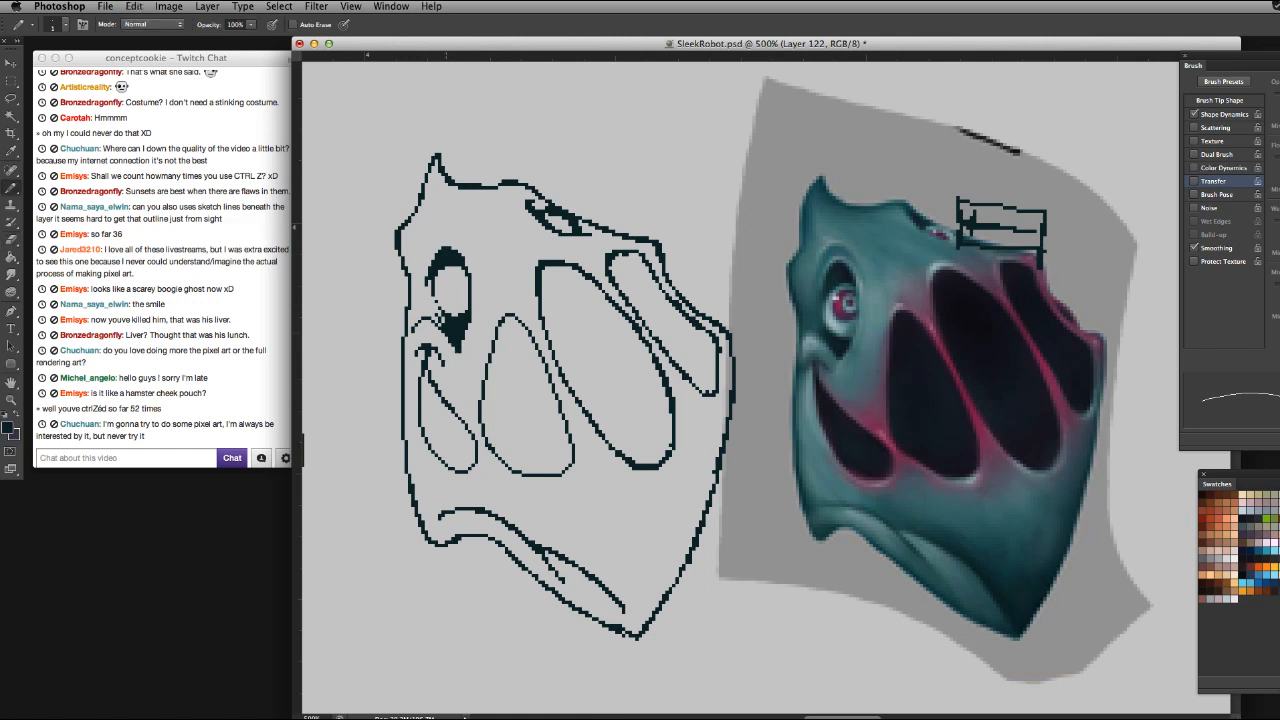
pyautogui.moveTo(453, 346); pyautogui.dragTo(460, 350)
pyautogui.press('e')
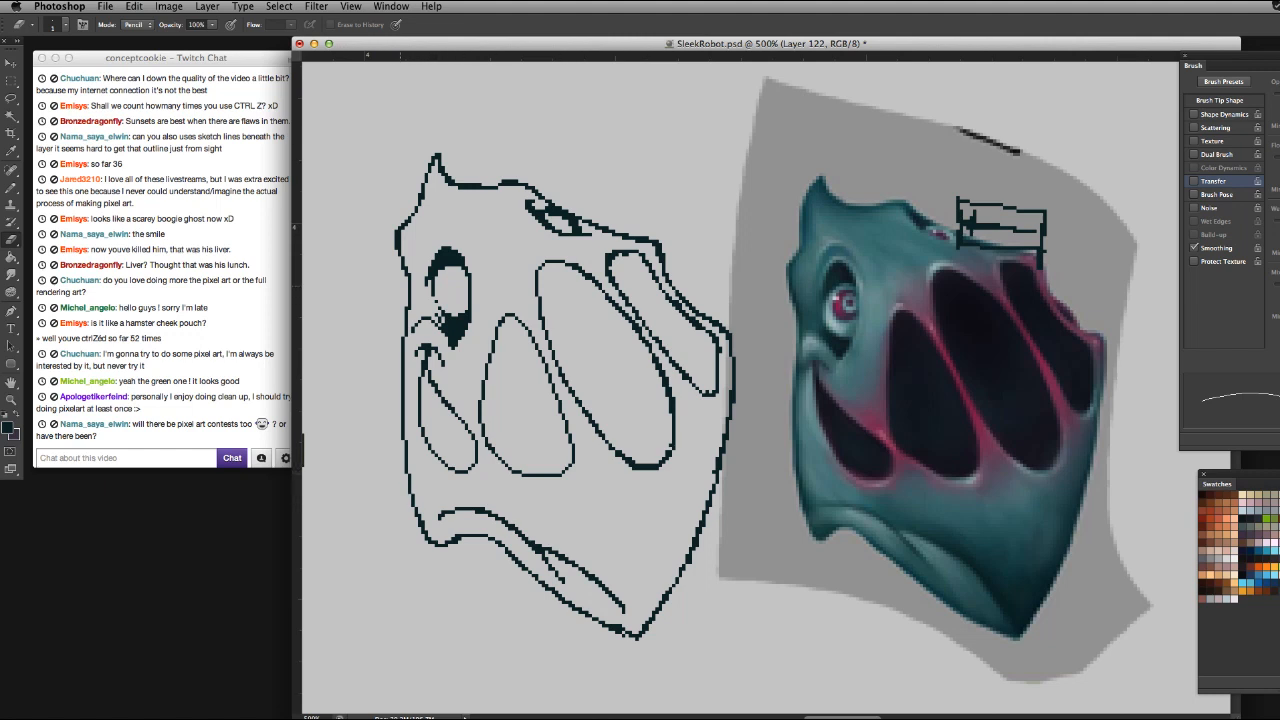
# Thin the front contour of the head ahead of the eye by erasing its surplus pixels, and switch back to the Pencil
pyautogui.press('b')
pyautogui.moveTo(400, 250); pyautogui.dragTo(402, 286)
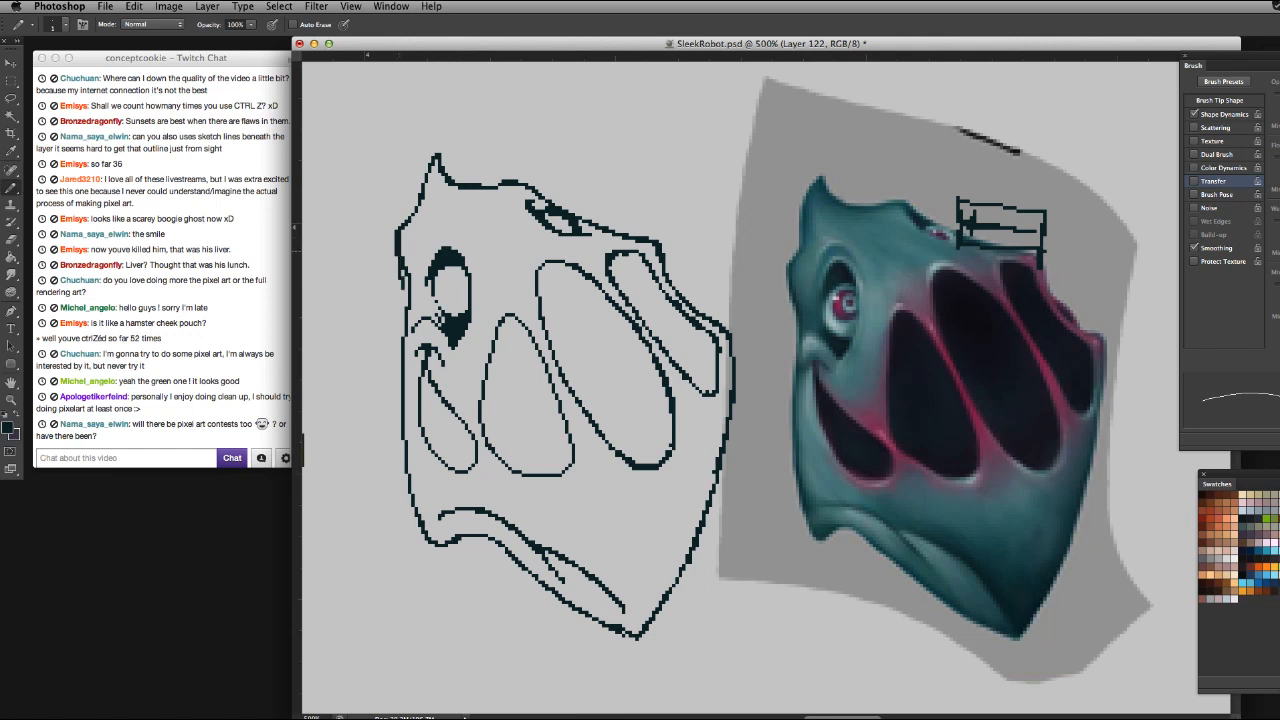
pyautogui.press('e')
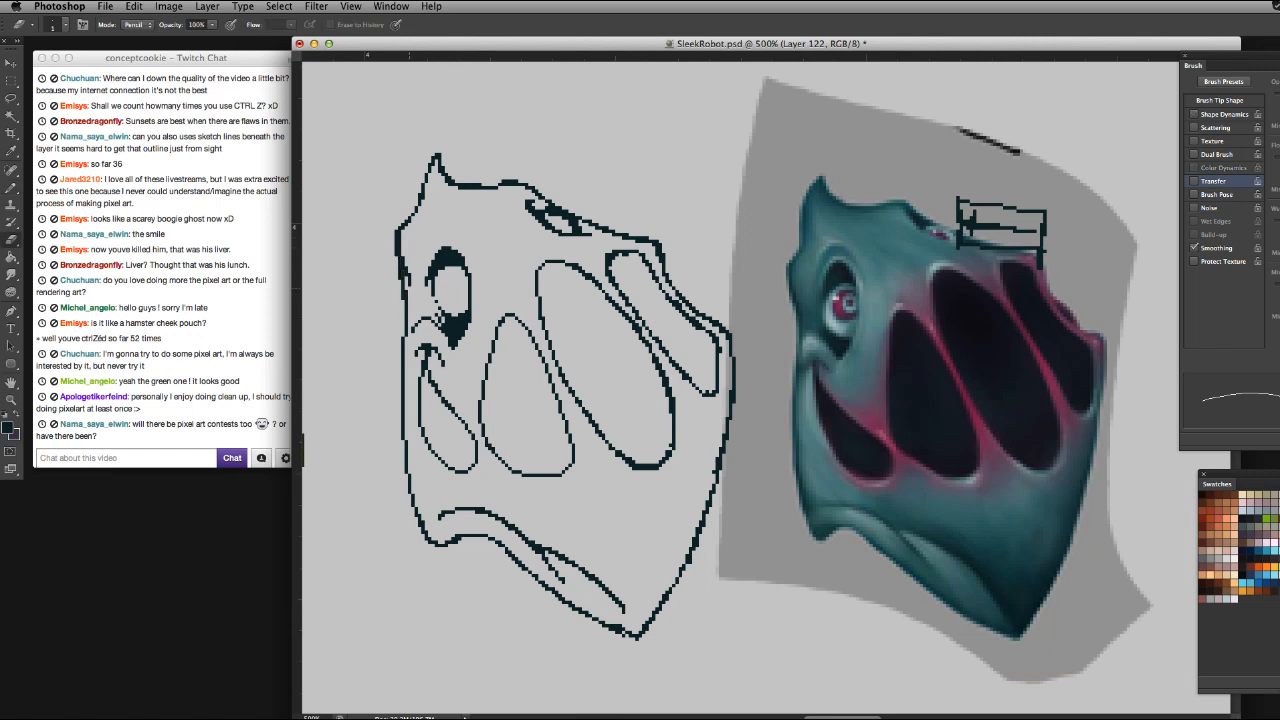
pyautogui.moveTo(403, 257)
pyautogui.mouseDown()
pyautogui.moveTo(410, 300)
pyautogui.moveTo(405, 279)
pyautogui.mouseUp()
pyautogui.hotkey('ctrl', 'z')
pyautogui.moveTo(400, 237); pyautogui.dragTo(400, 251)
pyautogui.press('b')
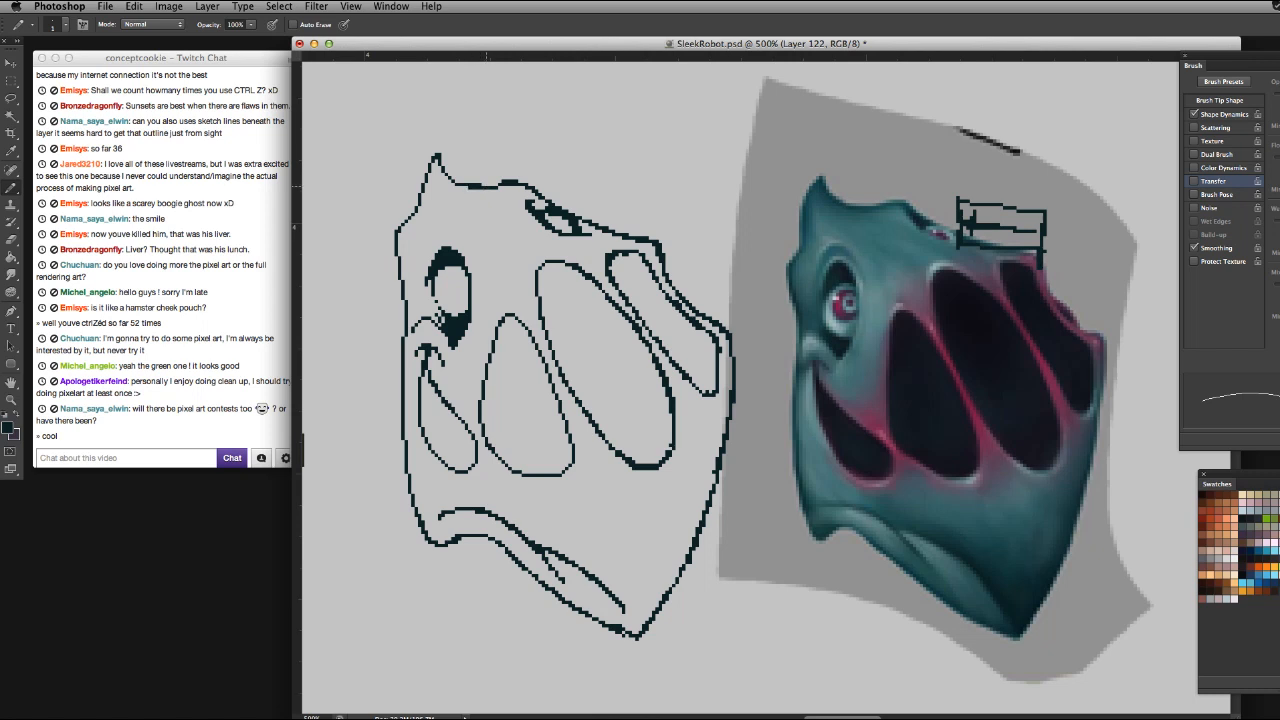
# Thin the head's top contour and the lip fold down to the chin, patching gaps in the lines with the Pencil
pyautogui.press('e')
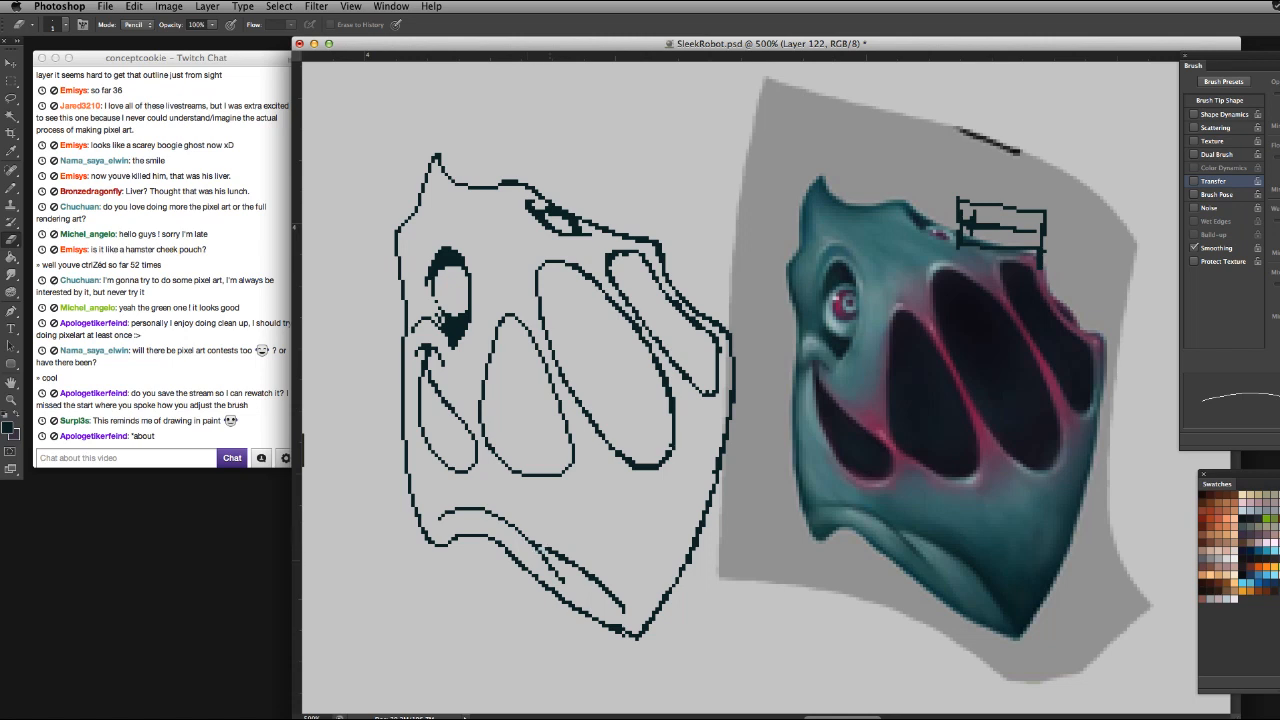
pyautogui.press('b')
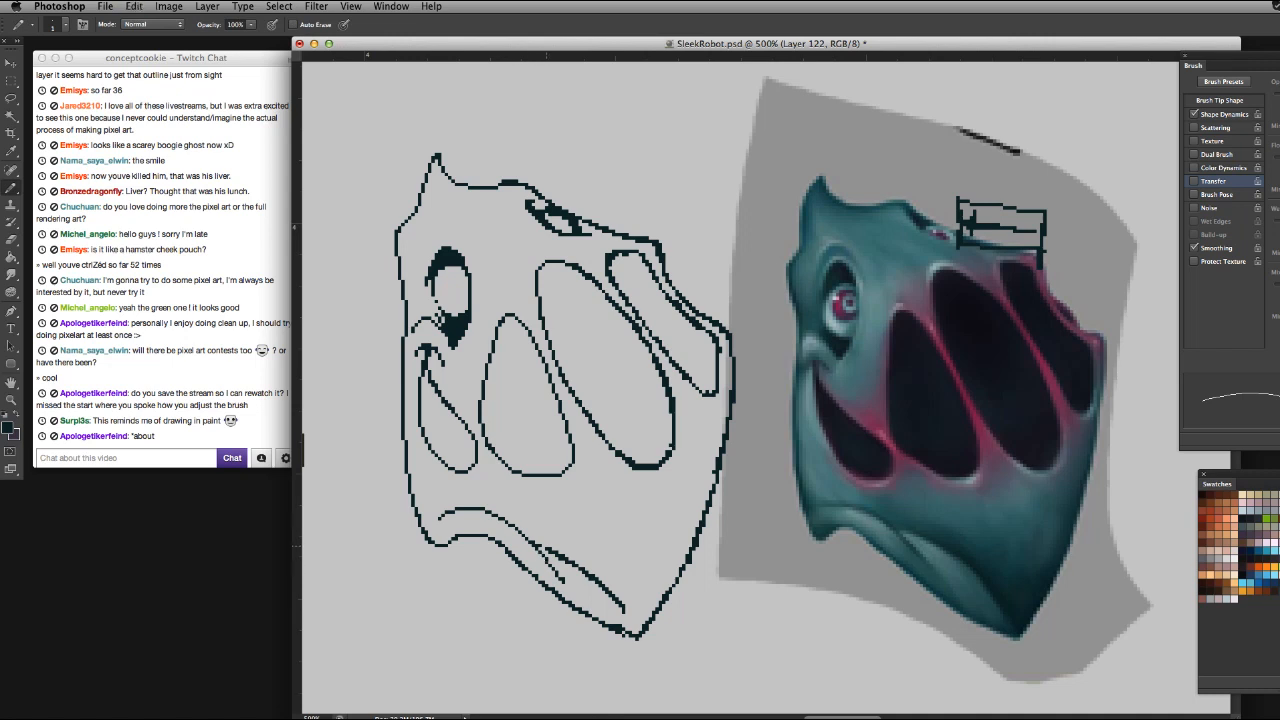
pyautogui.press('super+z')
pyautogui.press('e')
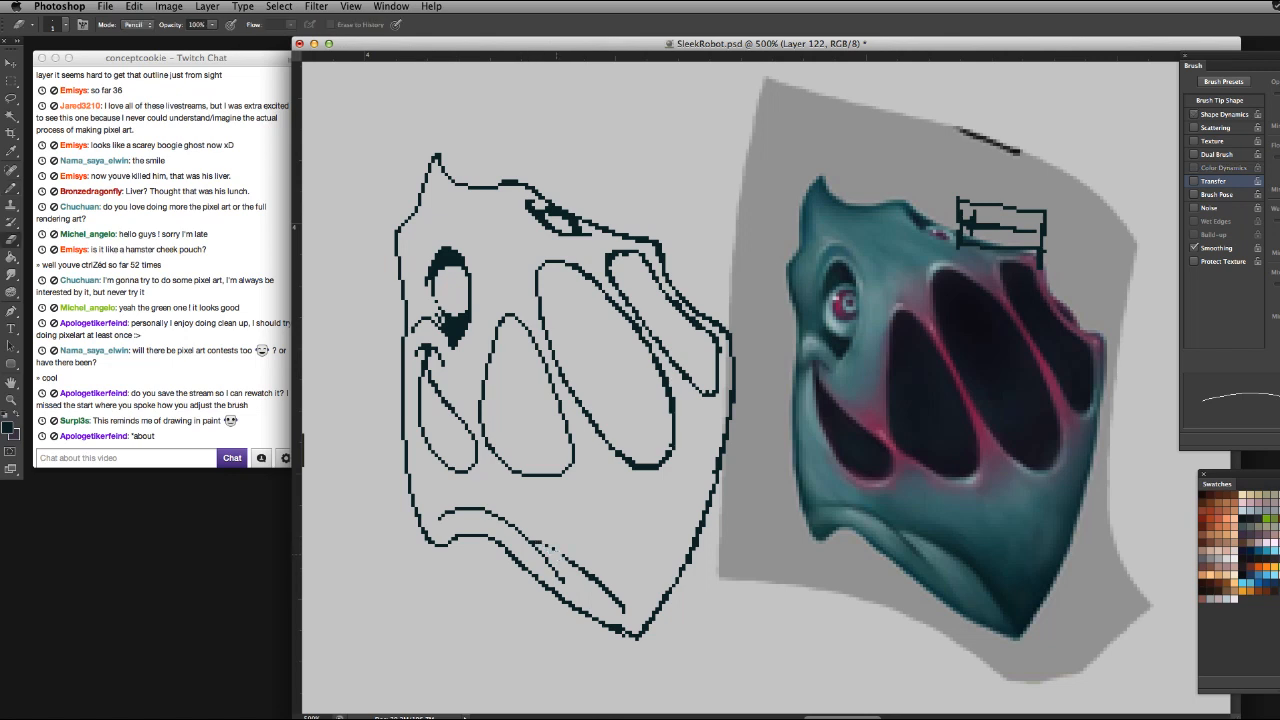
pyautogui.press('super+z')
pyautogui.moveTo(562, 558); pyautogui.dragTo(568, 562)
pyautogui.moveTo(618, 602)
pyautogui.mouseDown()
pyautogui.moveTo(594, 576)
pyautogui.moveTo(618, 614)
pyautogui.mouseUp()
pyautogui.press('b')
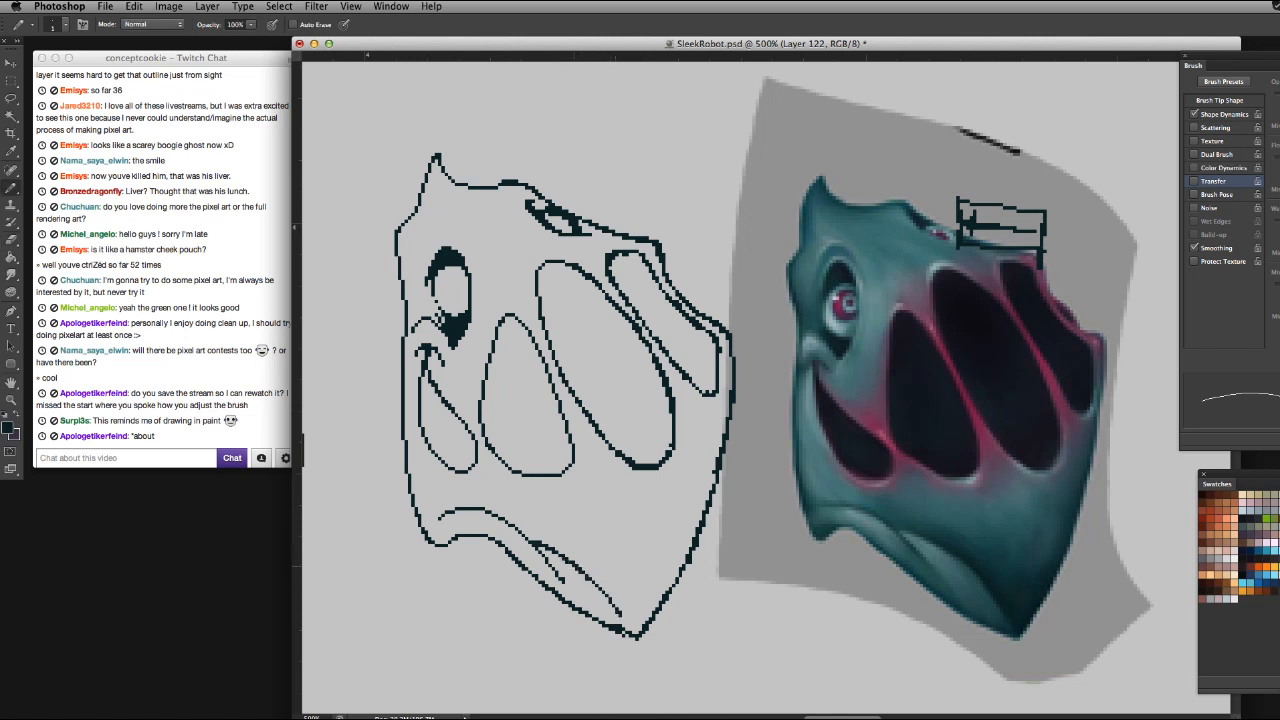
pyautogui.press('e')
pyautogui.press('super+z')
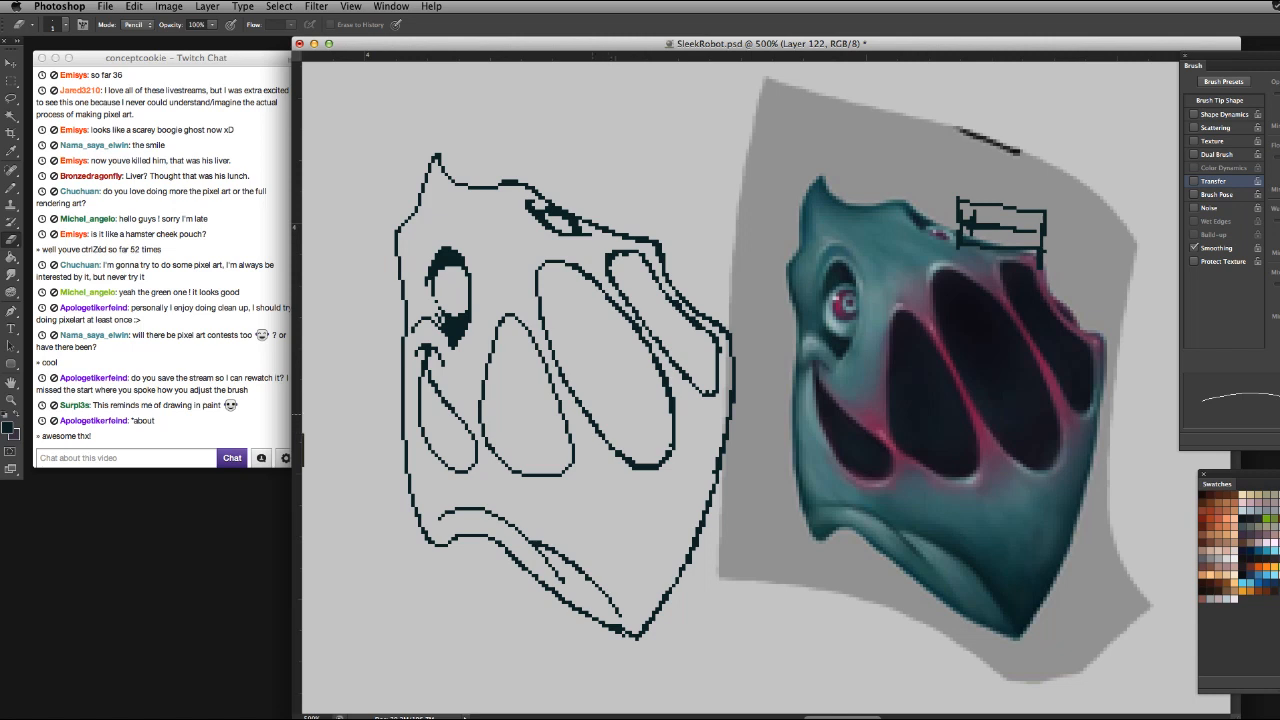
# Erase doubled pixels along the bottom and rear edge of the large middle hole to thin its outline
pyautogui.press('b')
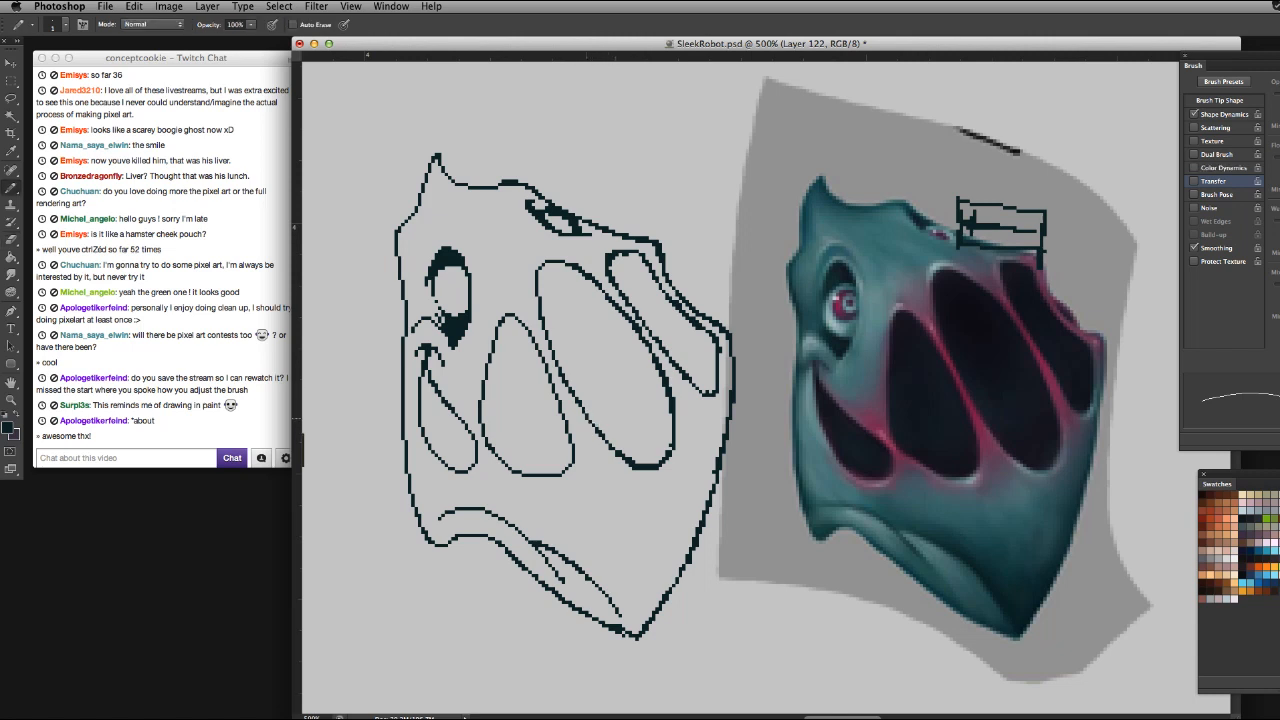
pyautogui.press('e')
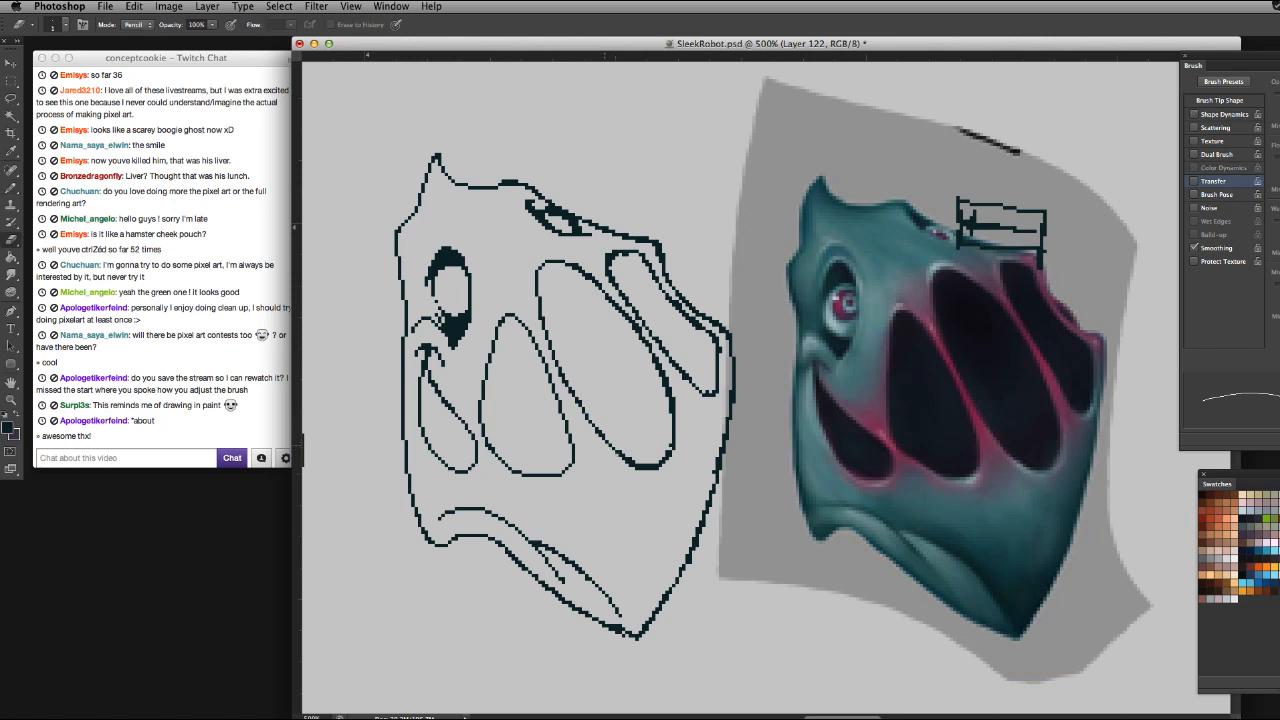
pyautogui.moveTo(617, 451); pyautogui.dragTo(658, 467)
pyautogui.moveTo(668, 372); pyautogui.dragTo(662, 396)
pyautogui.press('b')
pyautogui.moveTo(665, 335)
pyautogui.mouseDown()
pyautogui.moveTo(630, 372)
pyautogui.moveTo(640, 385)
pyautogui.moveTo(584, 384)
pyautogui.mouseUp()
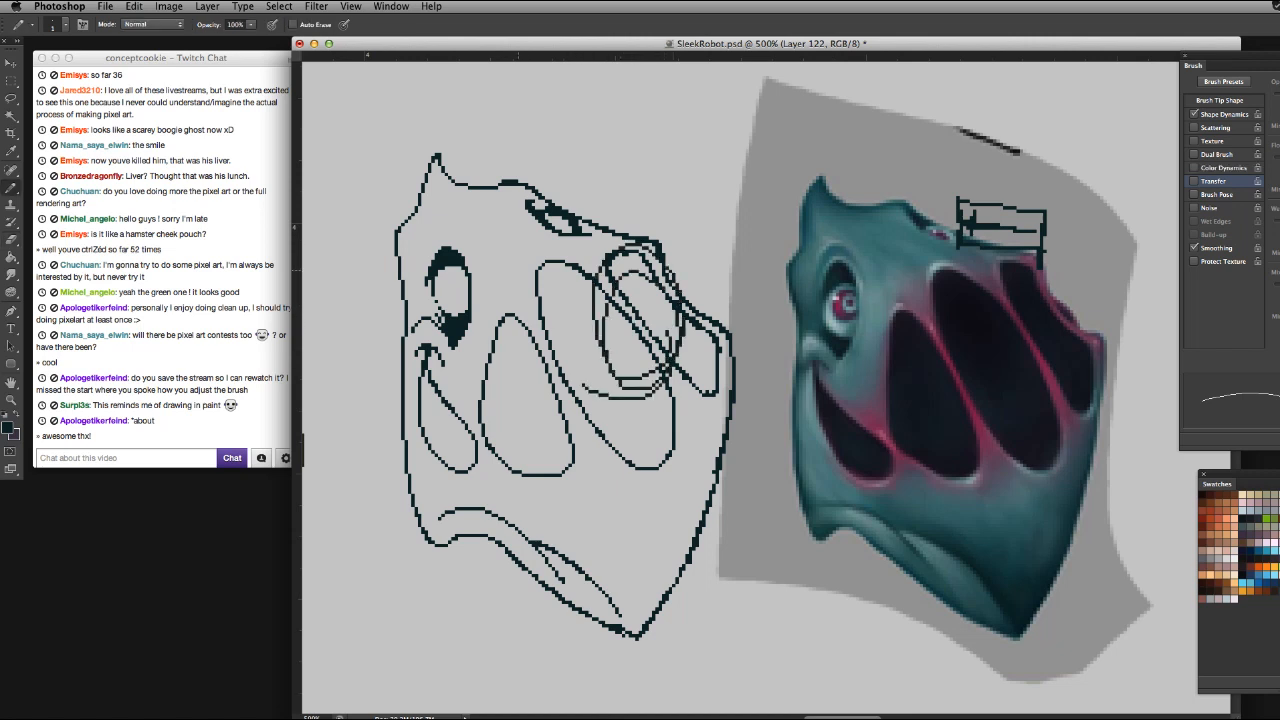
pyautogui.press('super+z')
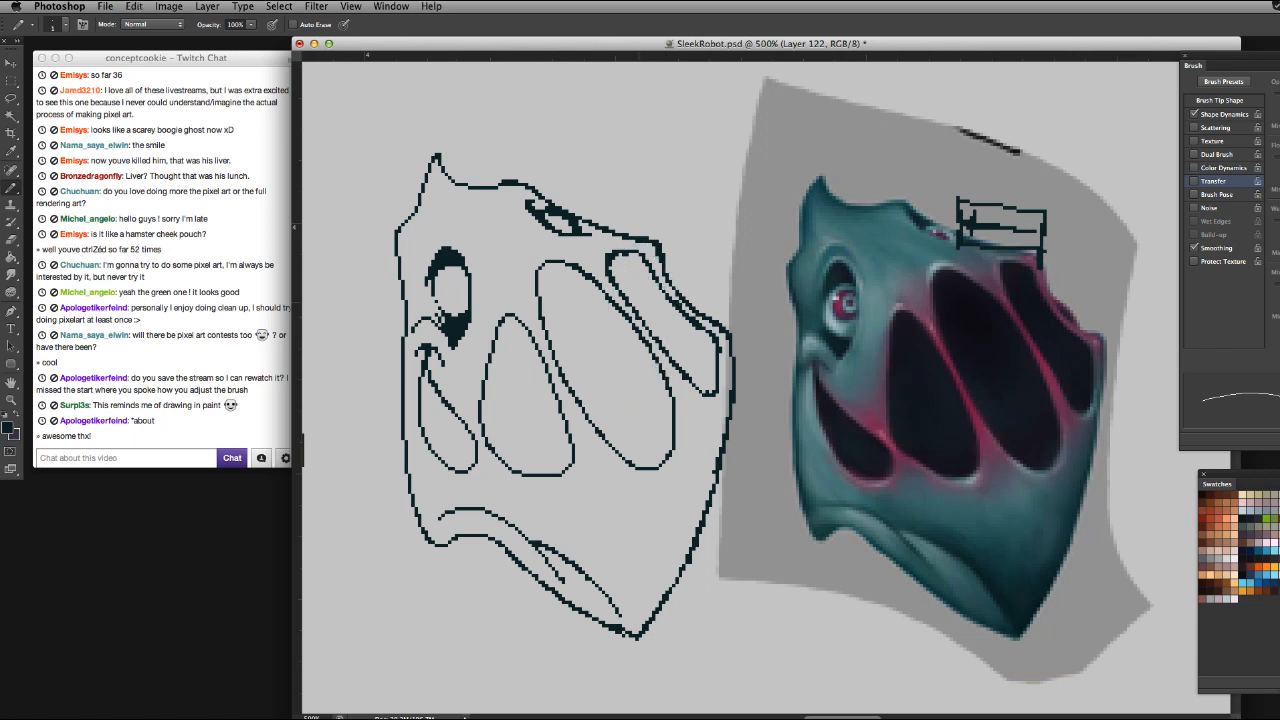
# Thin the top and front edge of the rearmost hole to single pixels, touching up the curve with the Pencil
pyautogui.press('e')
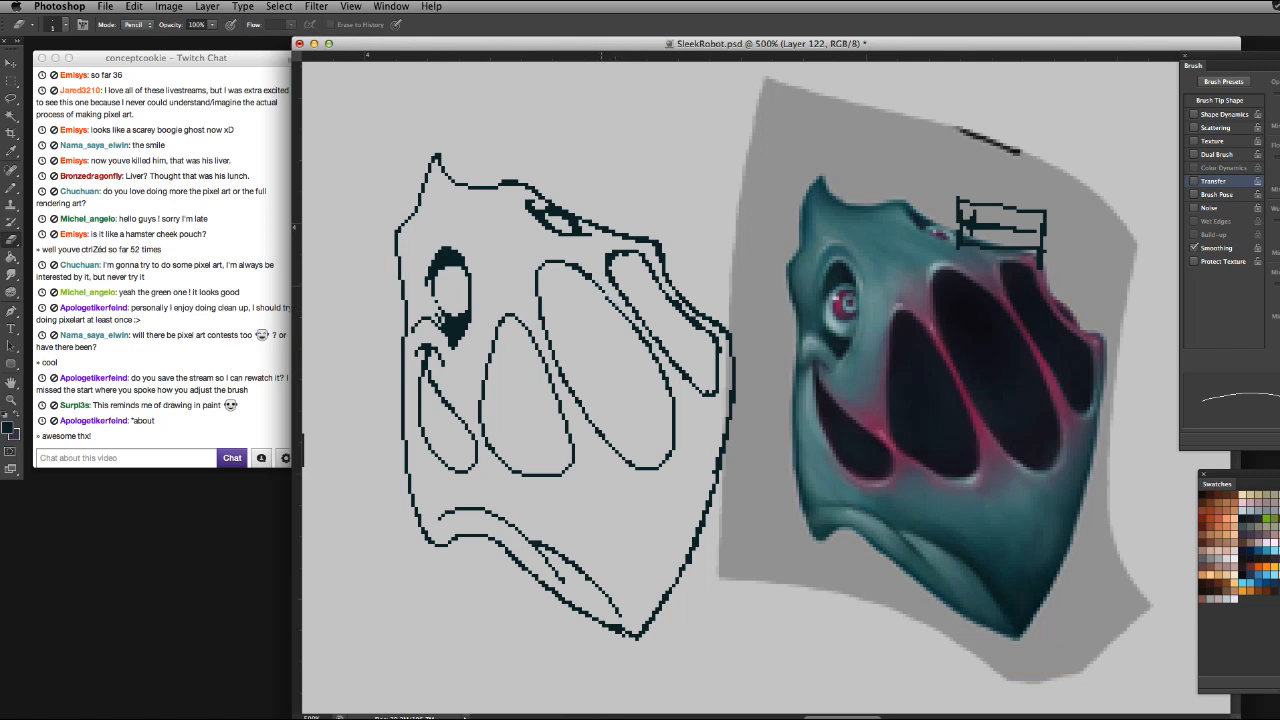
pyautogui.press('b')
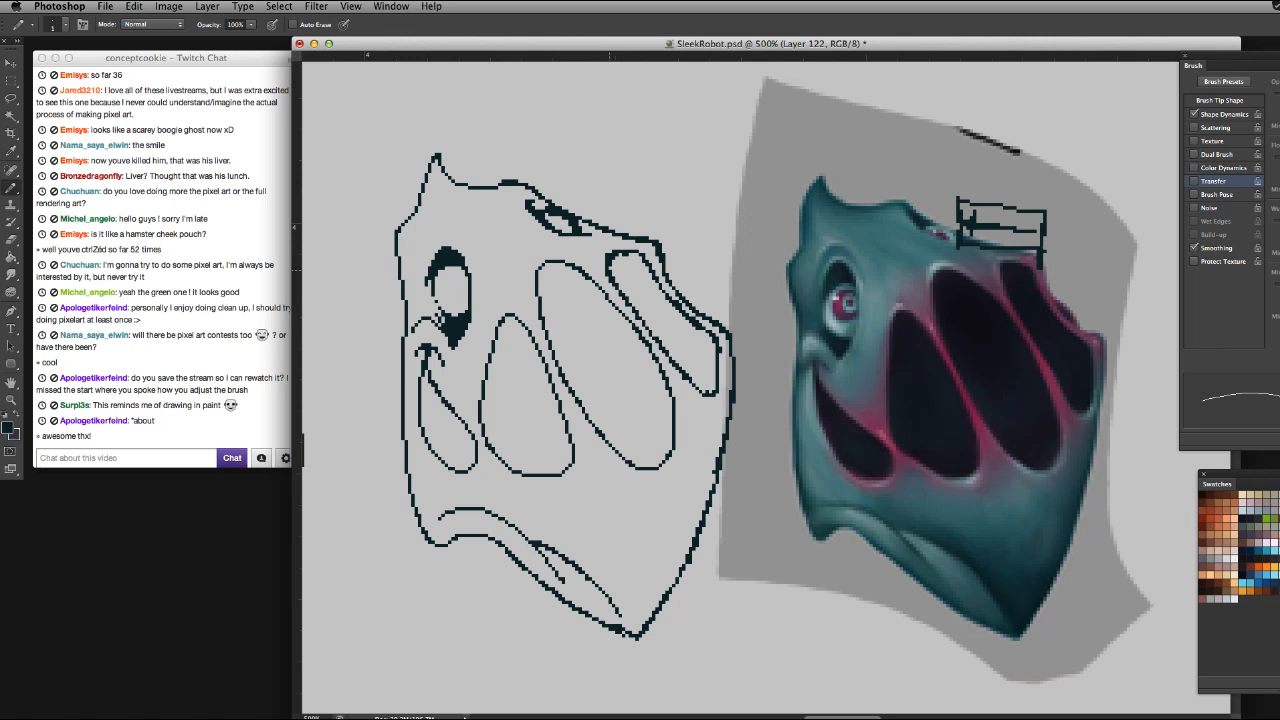
pyautogui.moveTo(616, 279); pyautogui.dragTo(645, 323)
pyautogui.press('e')
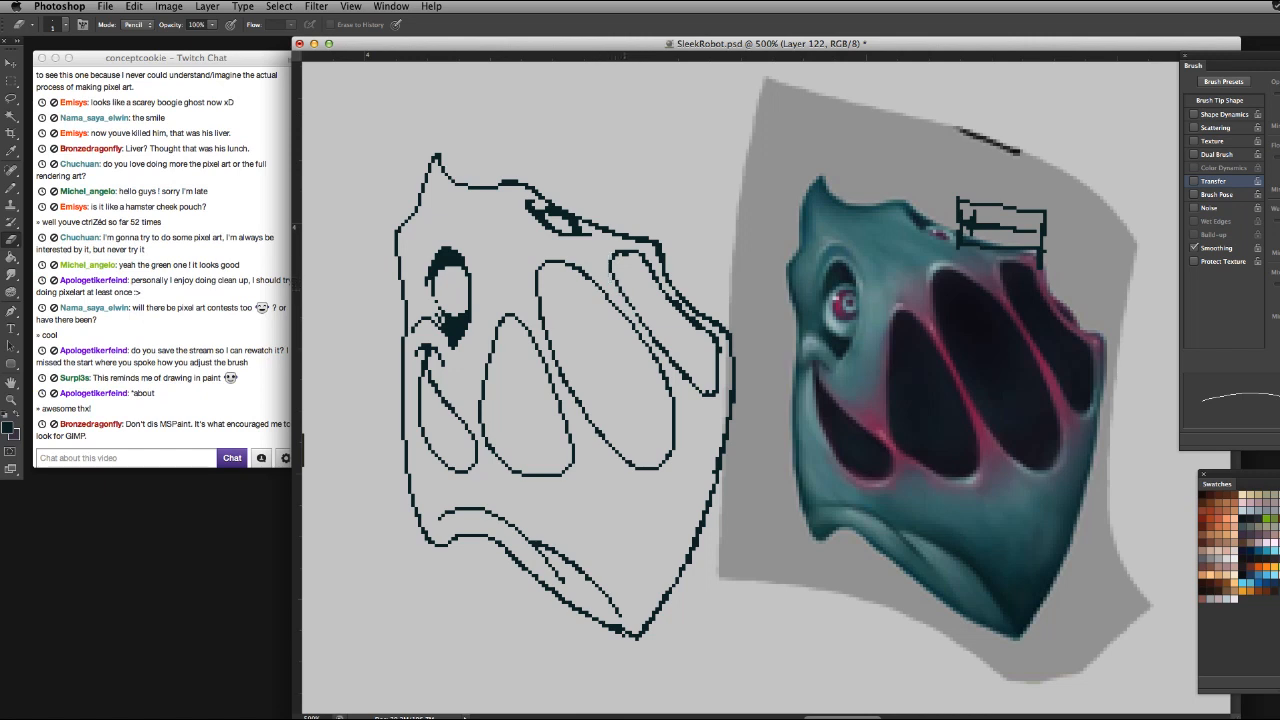
pyautogui.press('b')
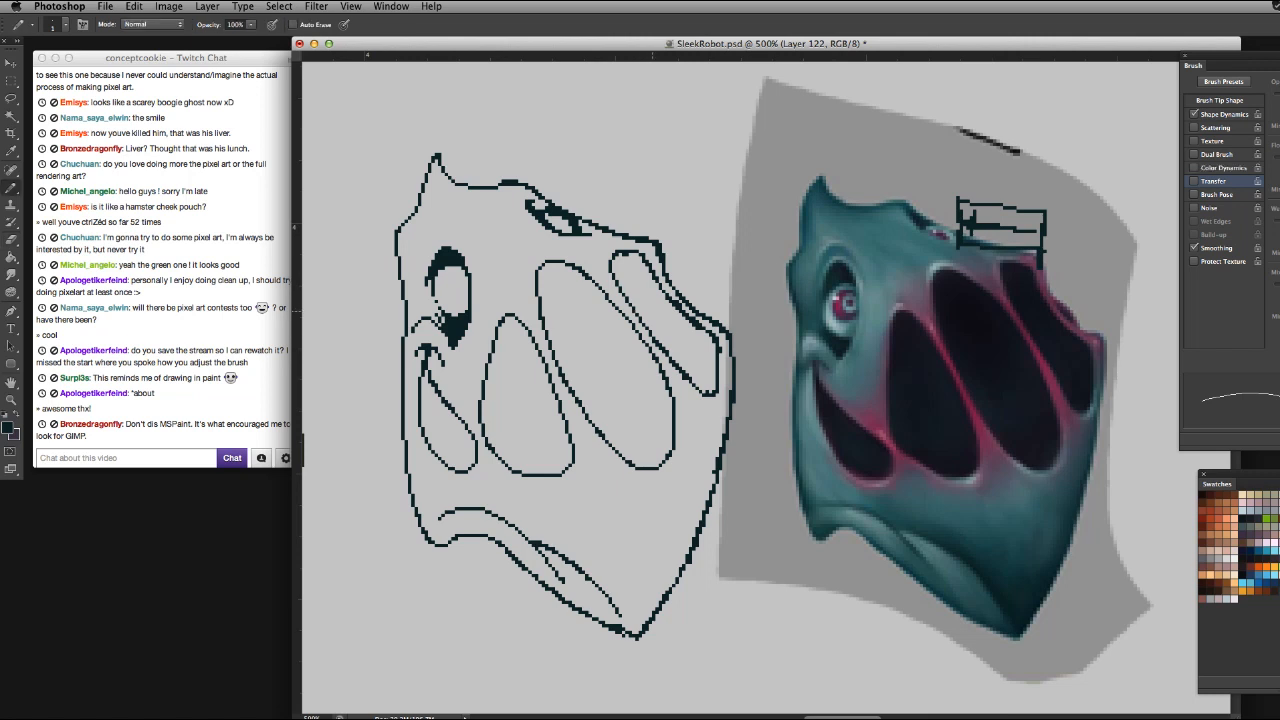
# Erase the thick pixels along the rearmost hole's back edge and the adjacent wavy head contour to leave clean thin lines
pyautogui.press('e')
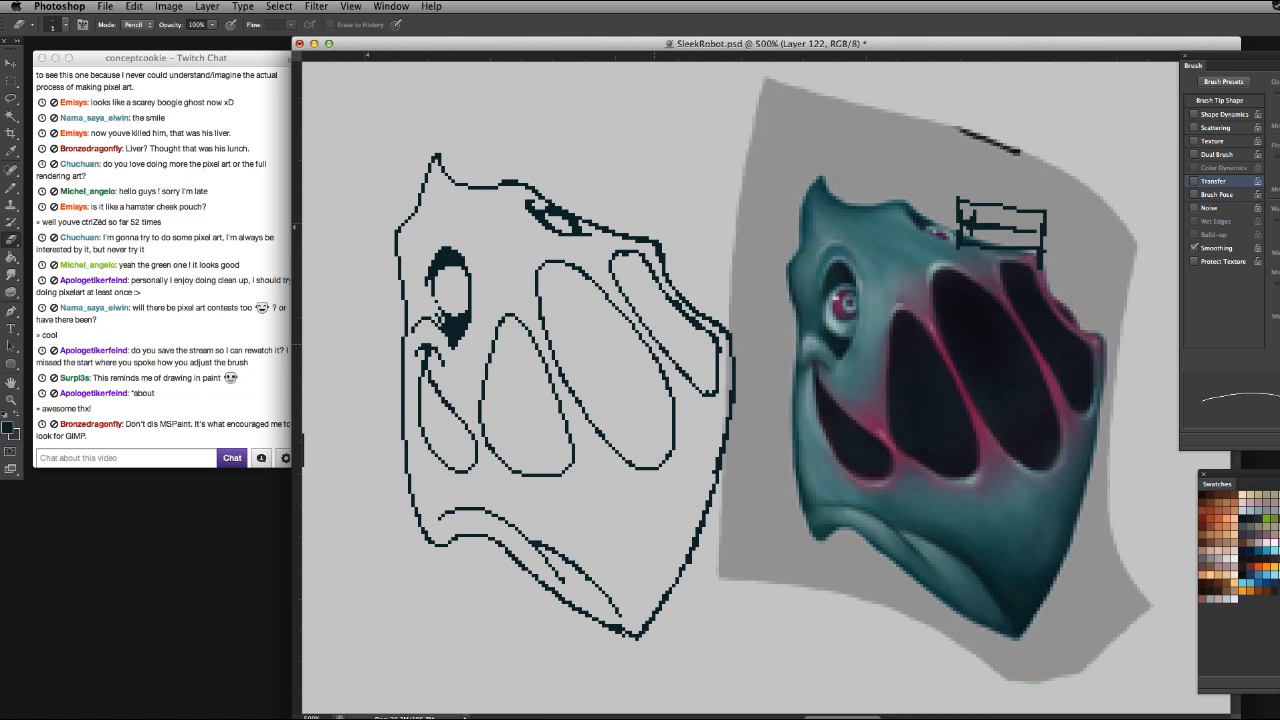
pyautogui.press('b')
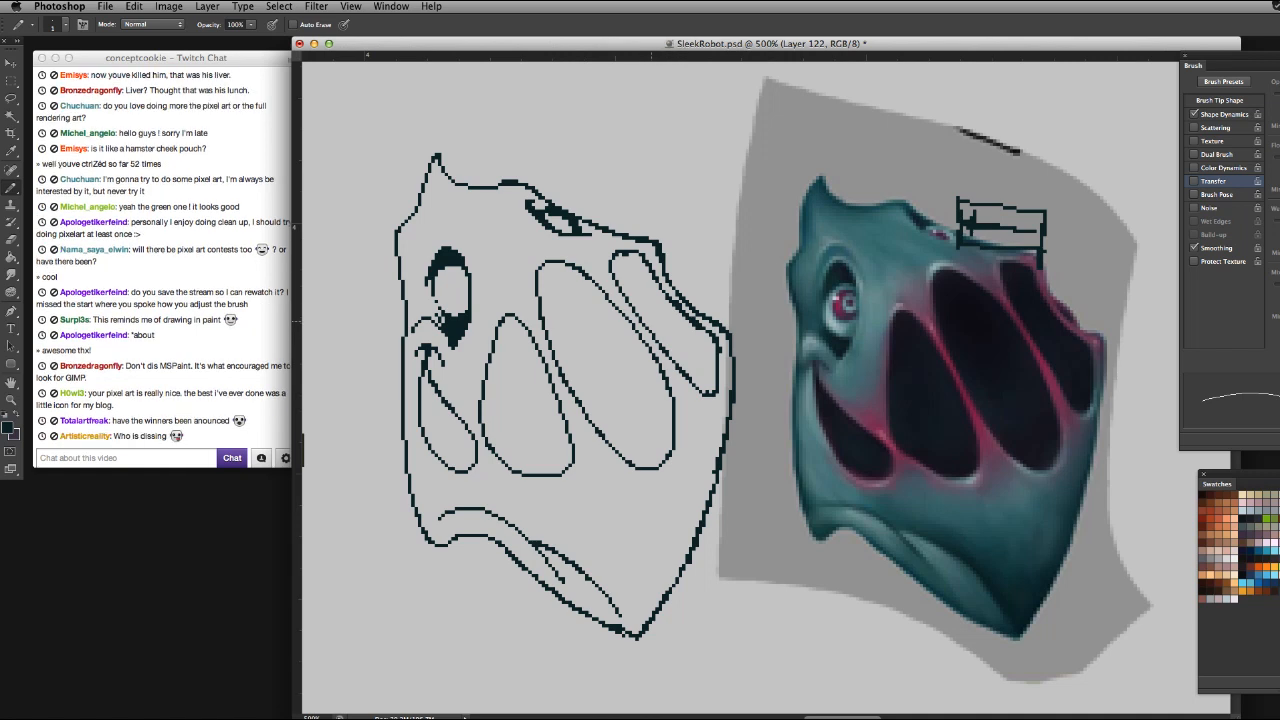
pyautogui.press('e')
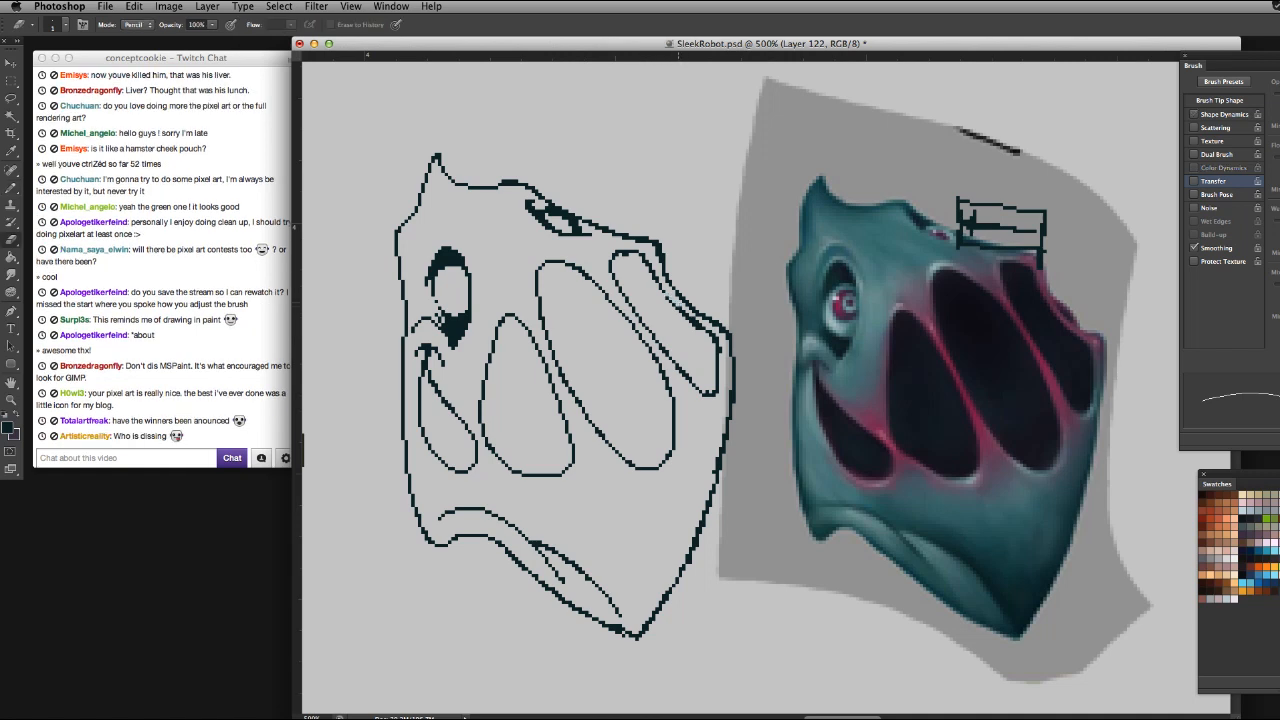
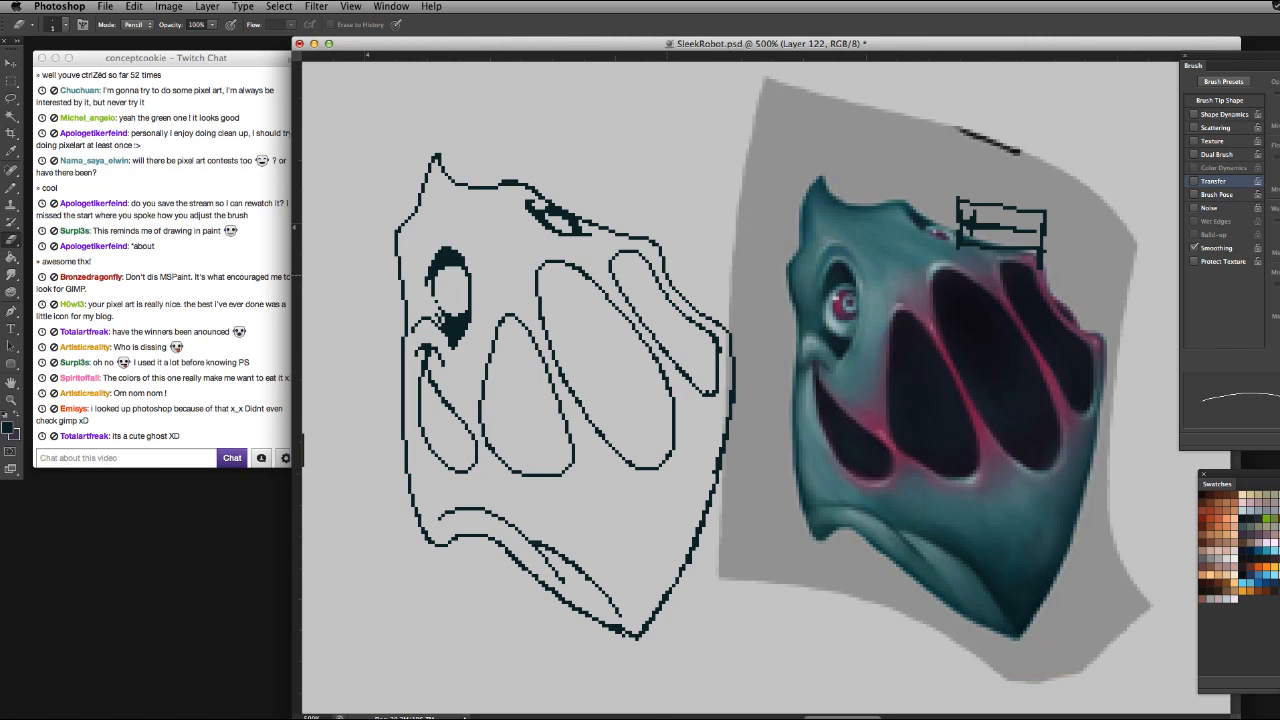
pyautogui.press('b')
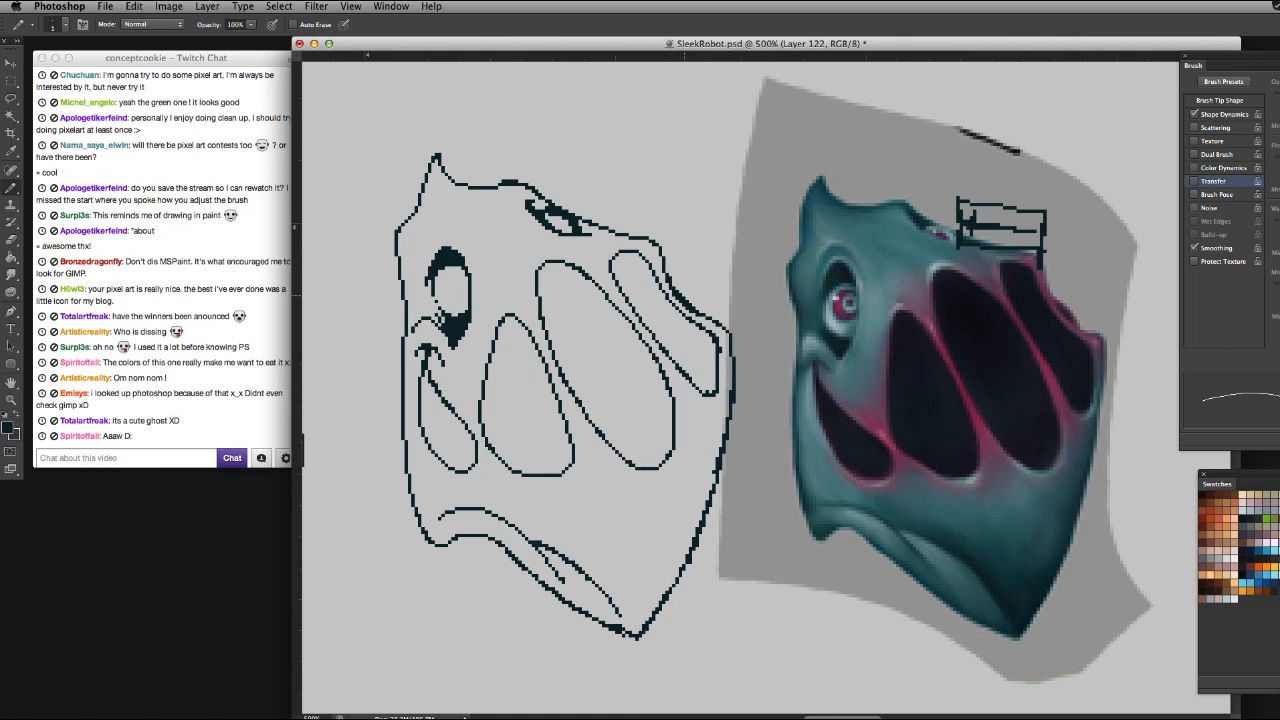
# Erase the clumped pixels at the chin tip, redraw the joining line, and clean up the end of the lip crease
pyautogui.press('e')
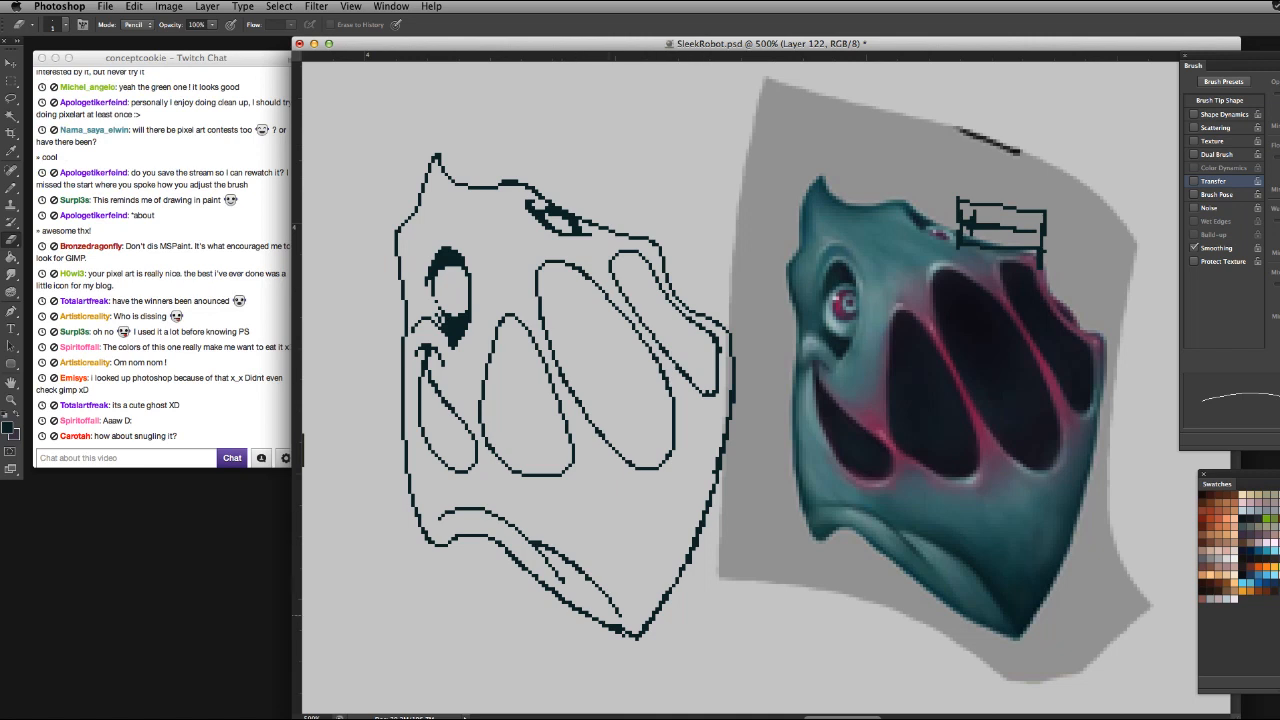
pyautogui.moveTo(616, 626); pyautogui.dragTo(630, 633)
pyautogui.press('b')
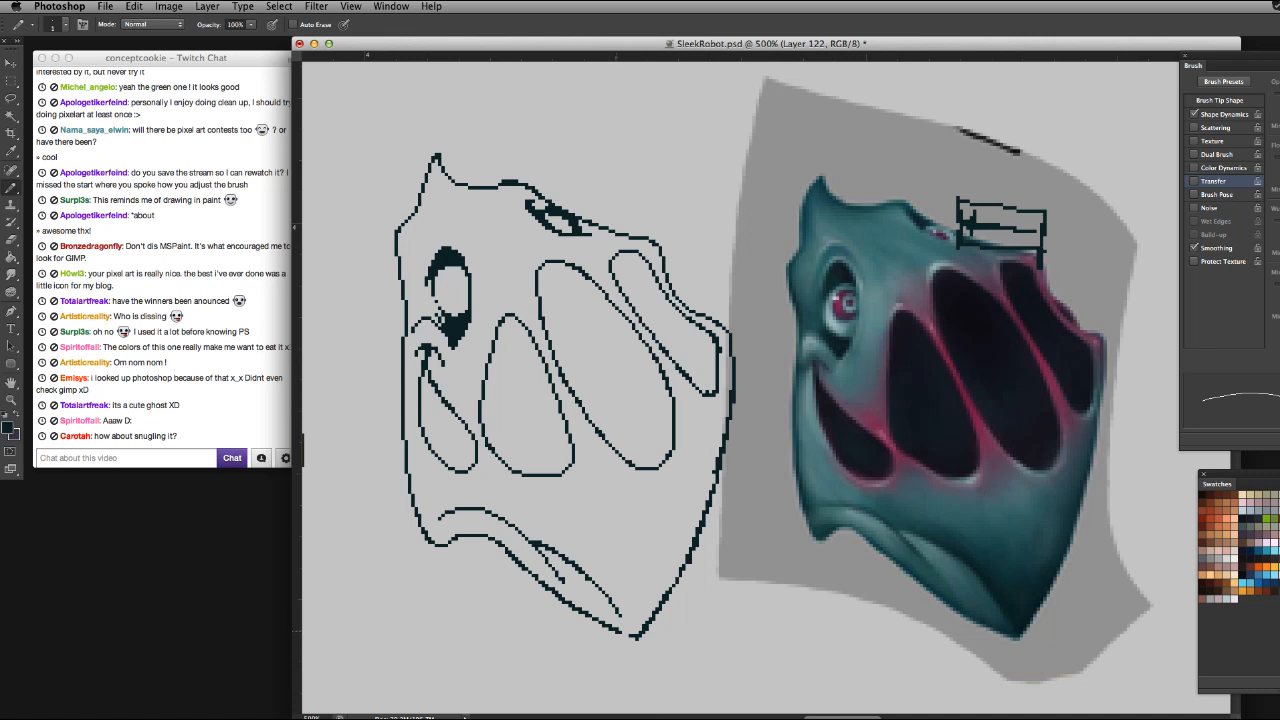
pyautogui.press('e')
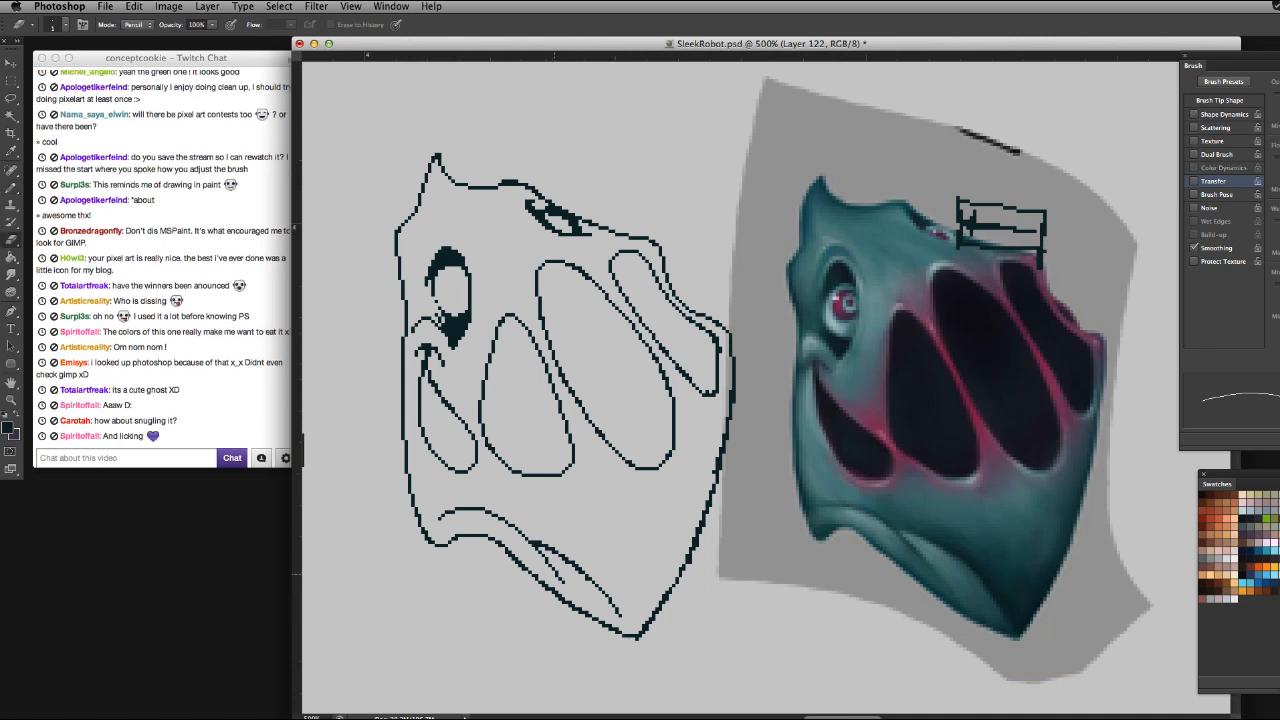
pyautogui.press('b')
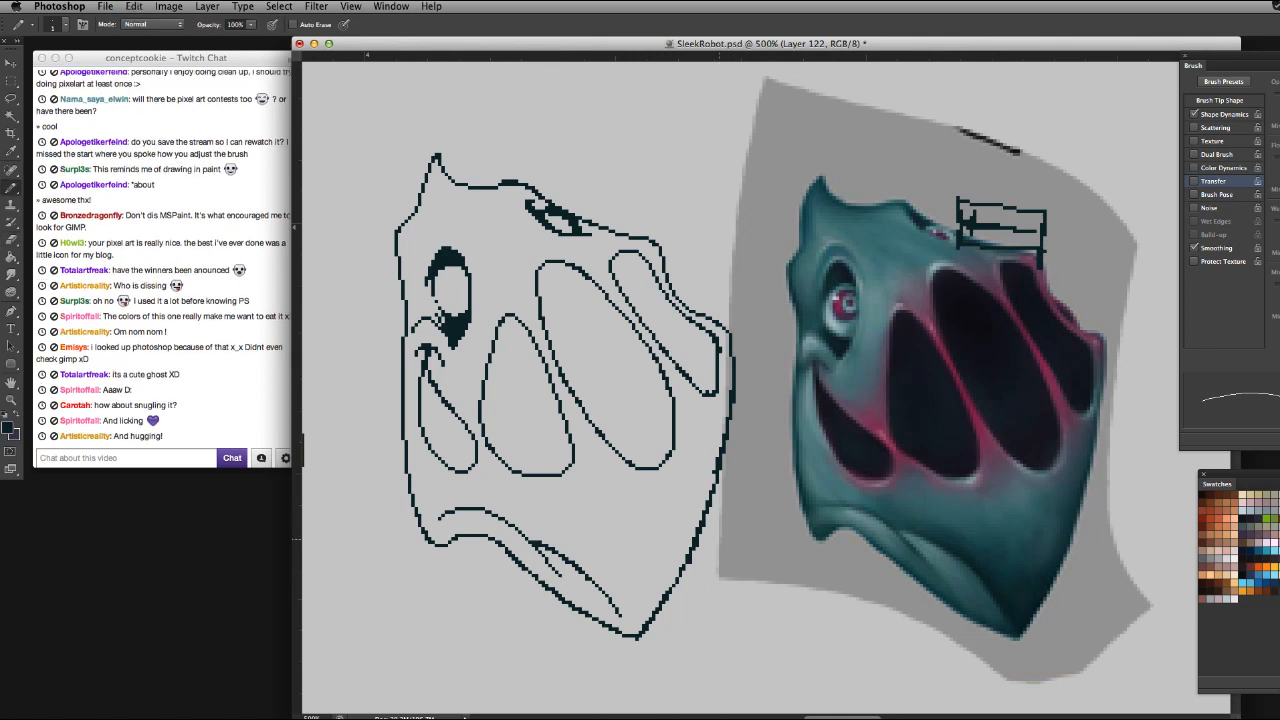
# Erase doubled pixels along the head's long back contour, from above the chin up to the rearmost hole
pyautogui.press('e')
pyautogui.moveTo(698, 541); pyautogui.dragTo(694, 551)
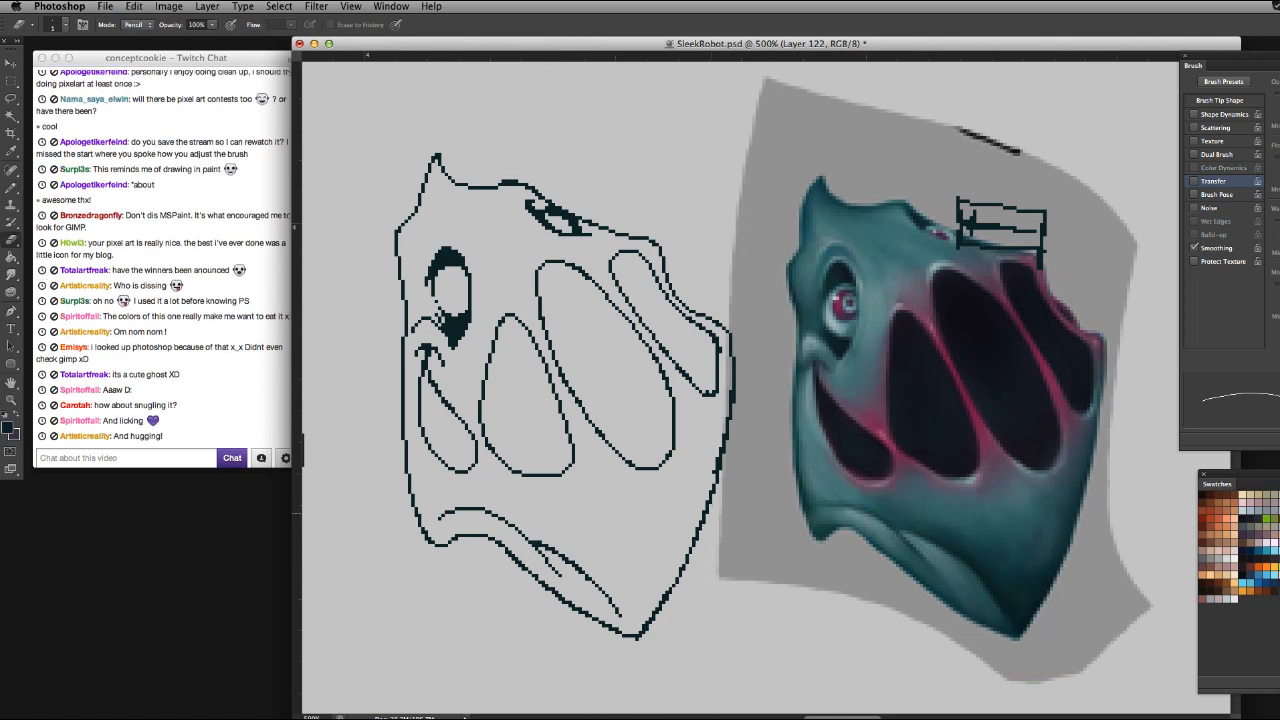
pyautogui.moveTo(725, 434); pyautogui.dragTo(715, 473)
pyautogui.press('b')
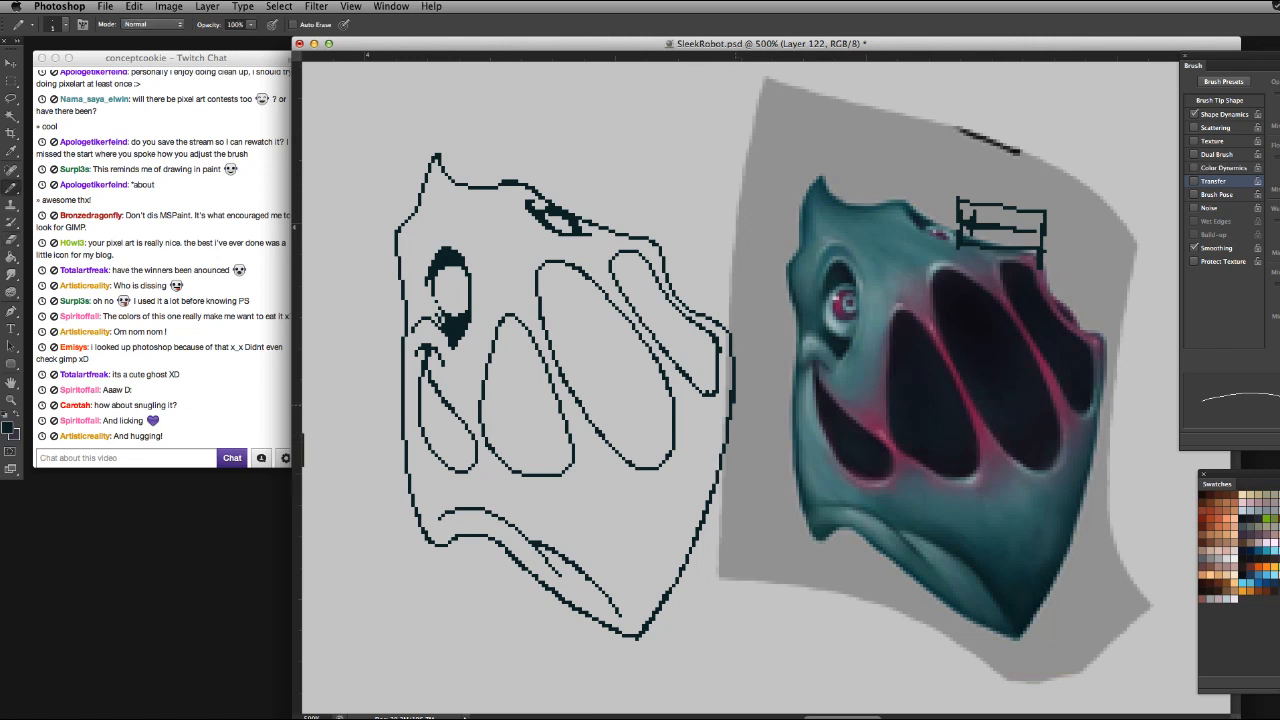
pyautogui.press('e')
pyautogui.moveTo(731, 393); pyautogui.dragTo(731, 403)
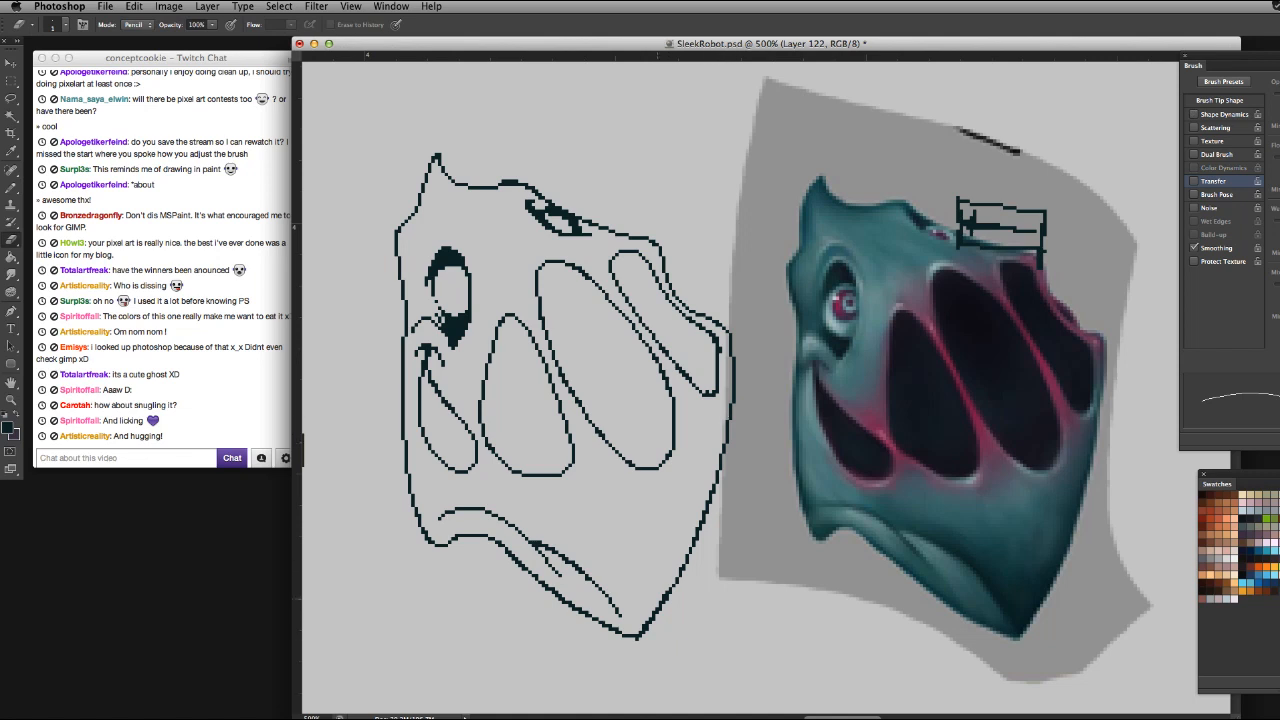
# Thin the doubled pixels on the head's top contour and erase the grey backdrop's front strip so it clears the line art
pyautogui.press('b')
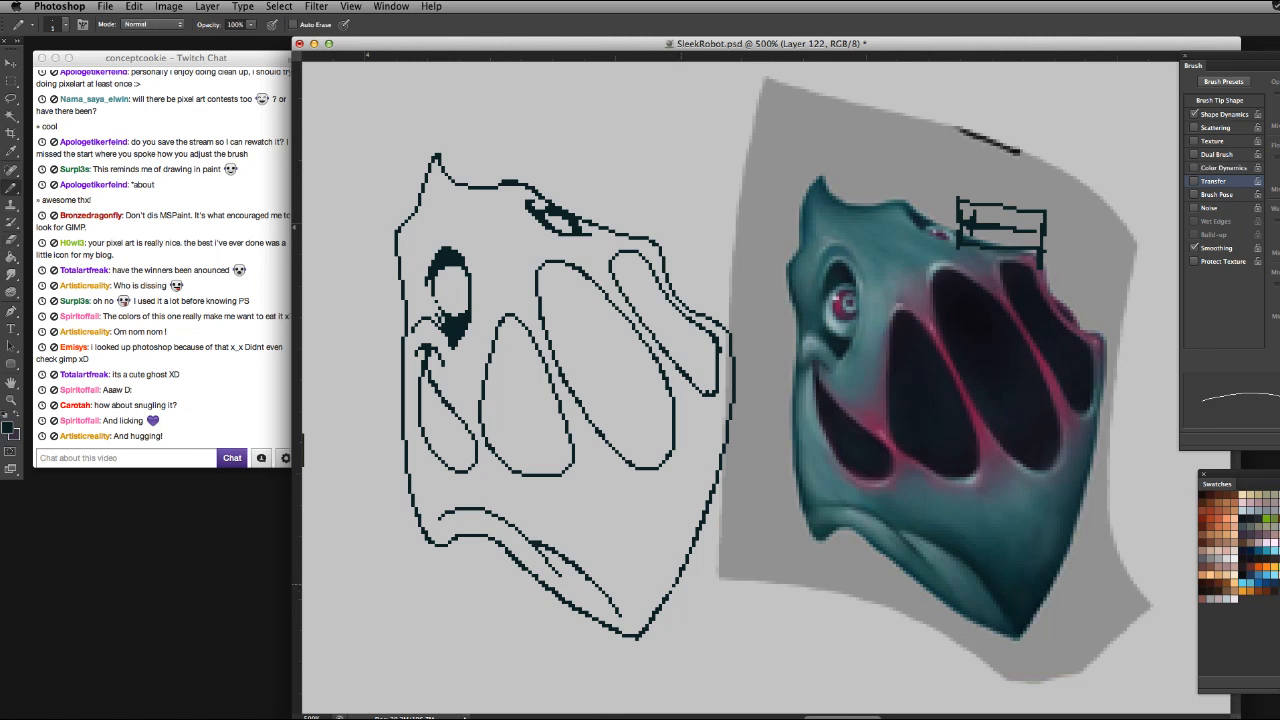
pyautogui.press('e')
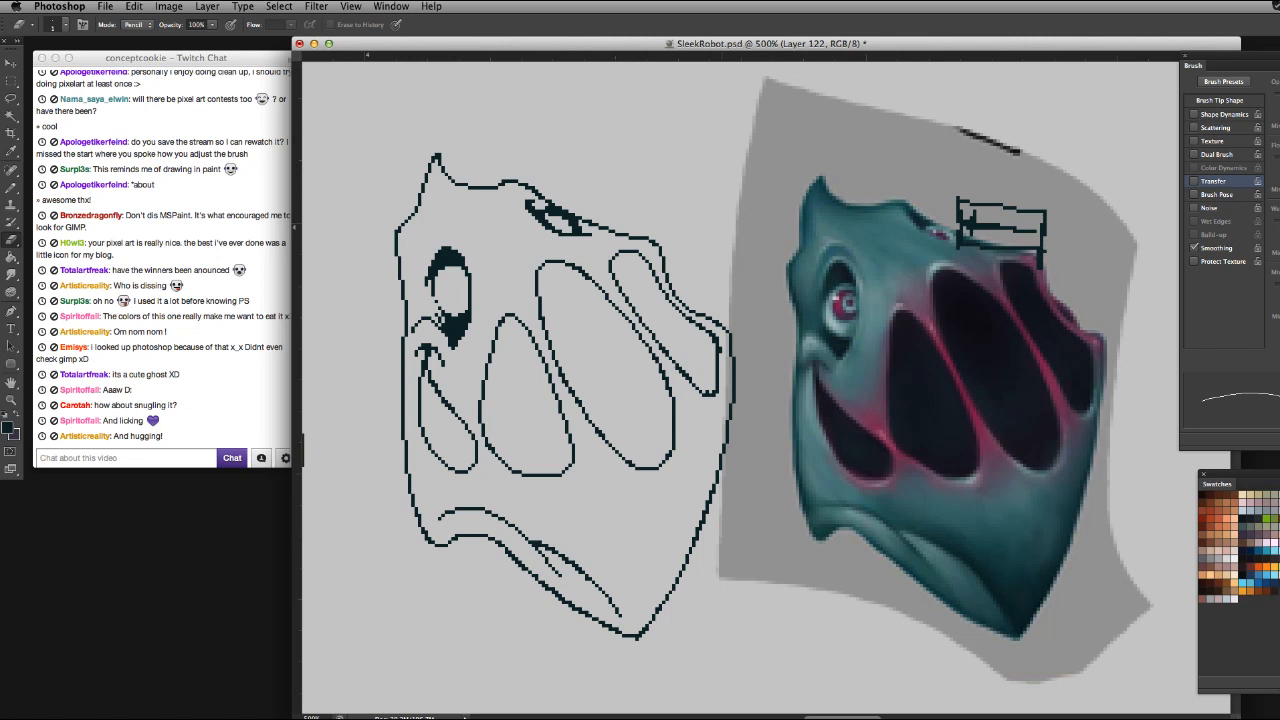
pyautogui.hotkey('ctrl', ',')
pyautogui.hotkey('ctrl', ',')
pyautogui.moveTo(737, 286)
pyautogui.mouseDown()
pyautogui.moveTo(734, 638)
pyautogui.moveTo(770, 63)
pyautogui.moveTo(733, 224)
pyautogui.moveTo(742, 680)
pyautogui.mouseUp()
pyautogui.hotkey('ctrl', 'z')
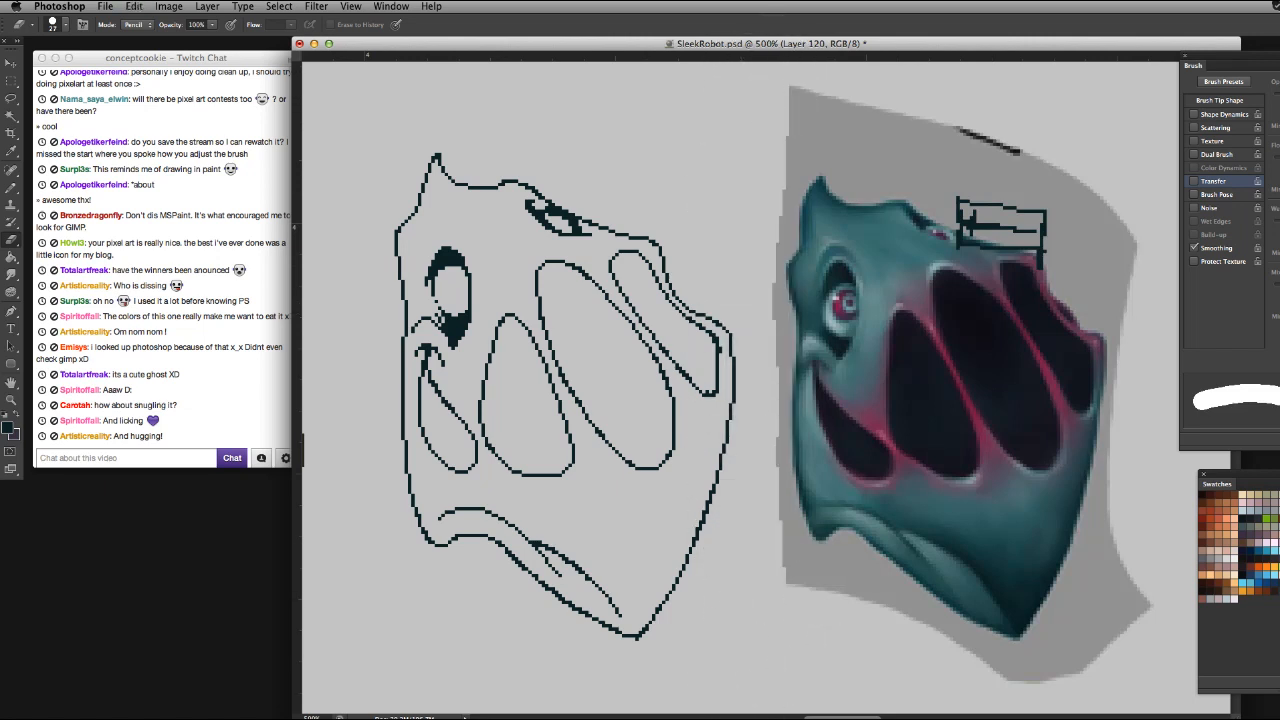
# On a new layer, try filling the head with dark teal sampled from the reference using the Paint Bucket
pyautogui.hotkey('ctrl', ',')
pyautogui.hotkey('ctrl', ',')
pyautogui.hotkey('ctrl', ',')
pyautogui.hotkey('ctrl', ',')
pyautogui.press('b')
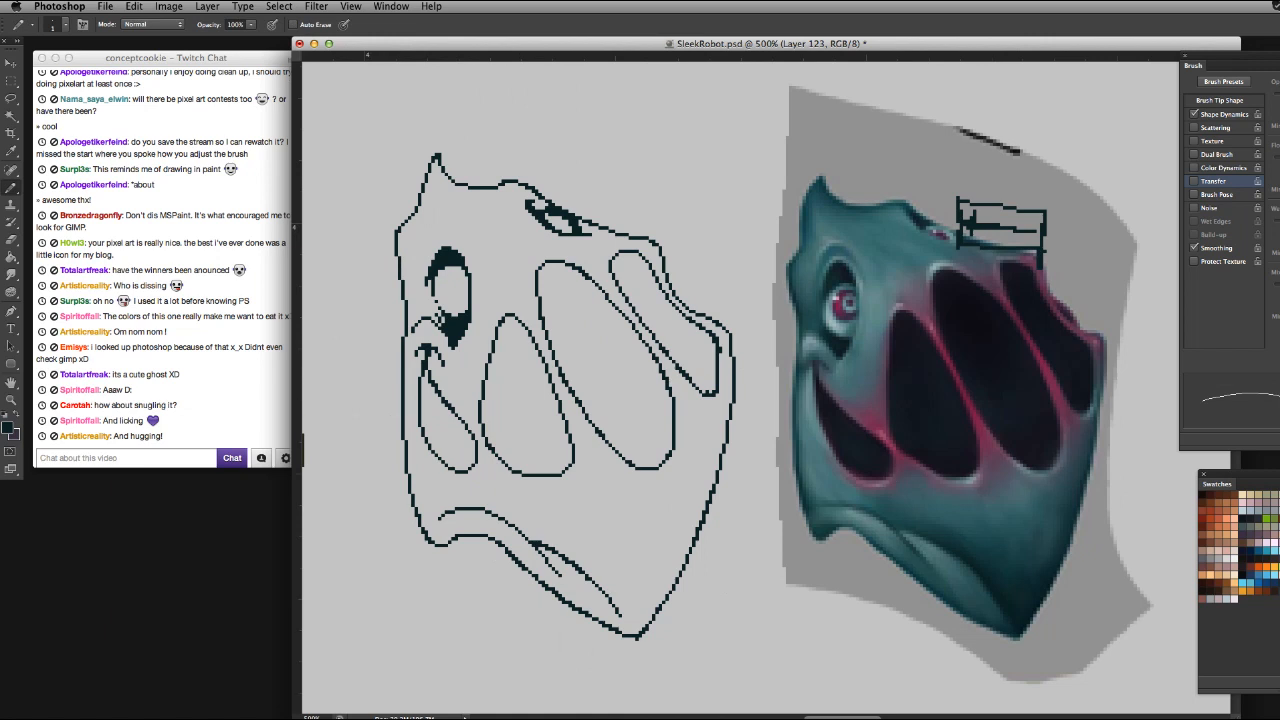
pyautogui.click(11, 256)
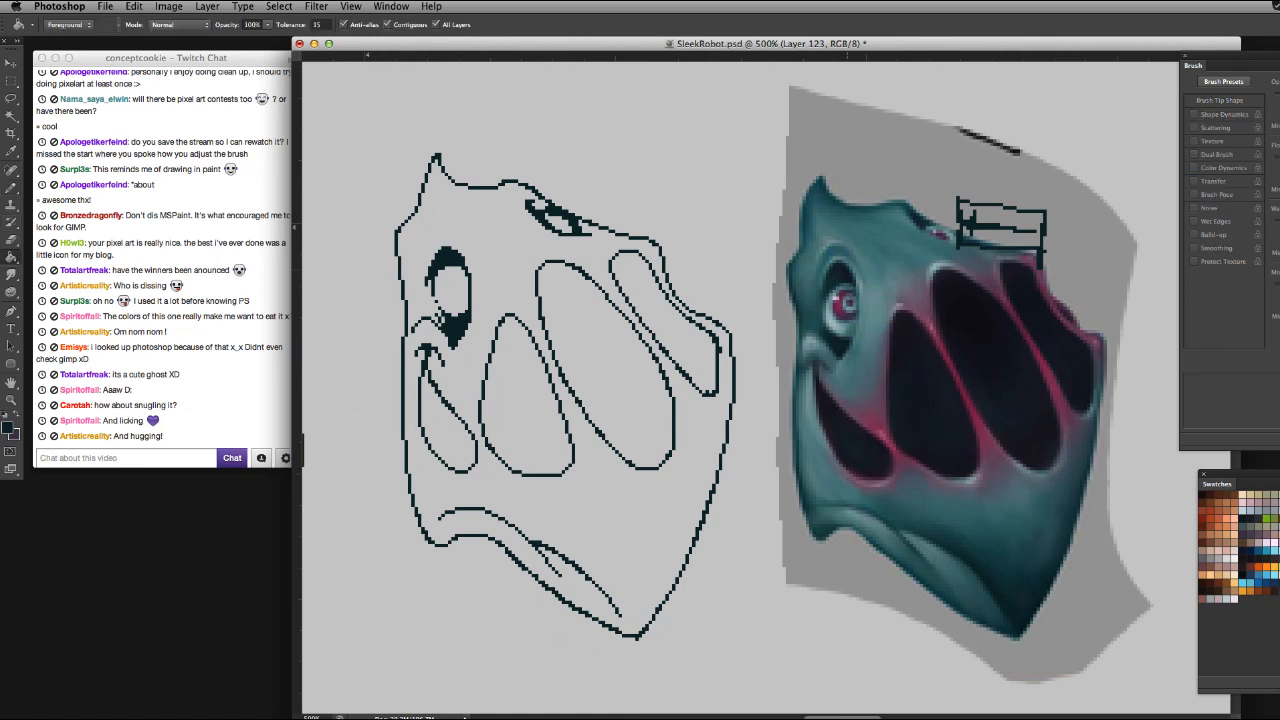
pyautogui.moveTo(860, 195); pyautogui.dragTo(830, 200)
pyautogui.click(600, 520)
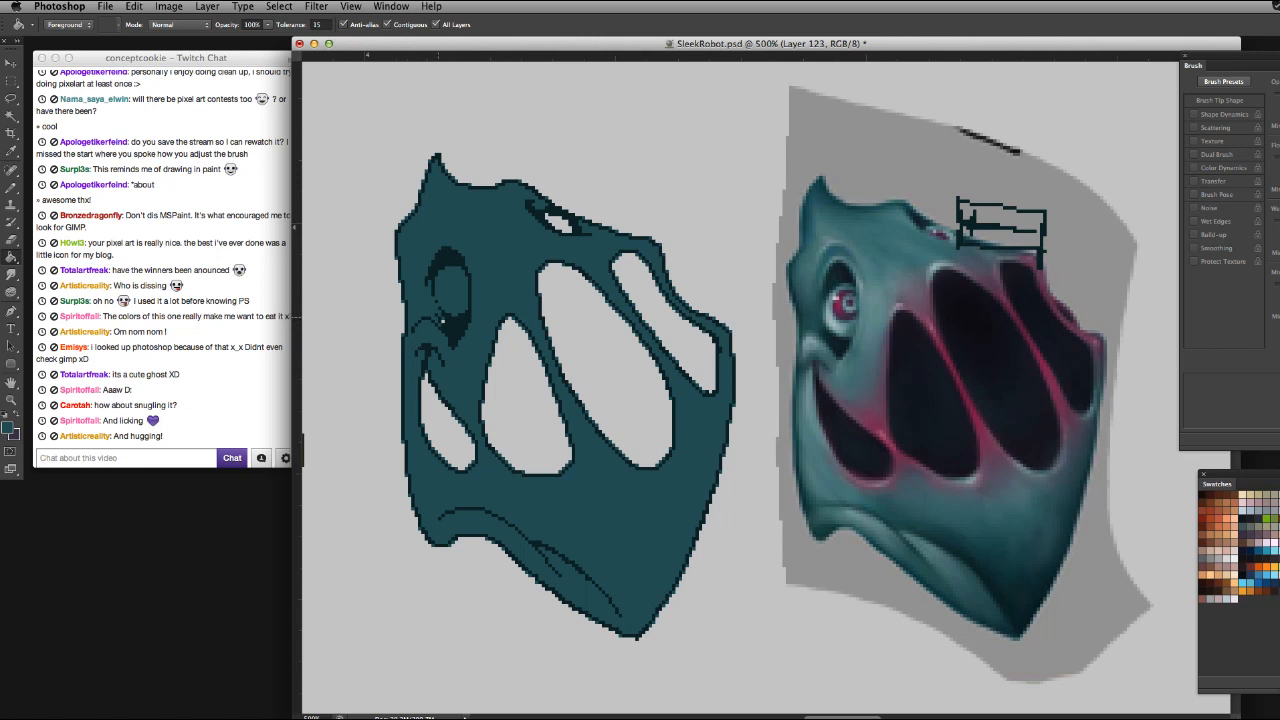
# Undo the head fill and close the gap in the eye's outline on the line art layer with the Pencil
pyautogui.press('super+z')
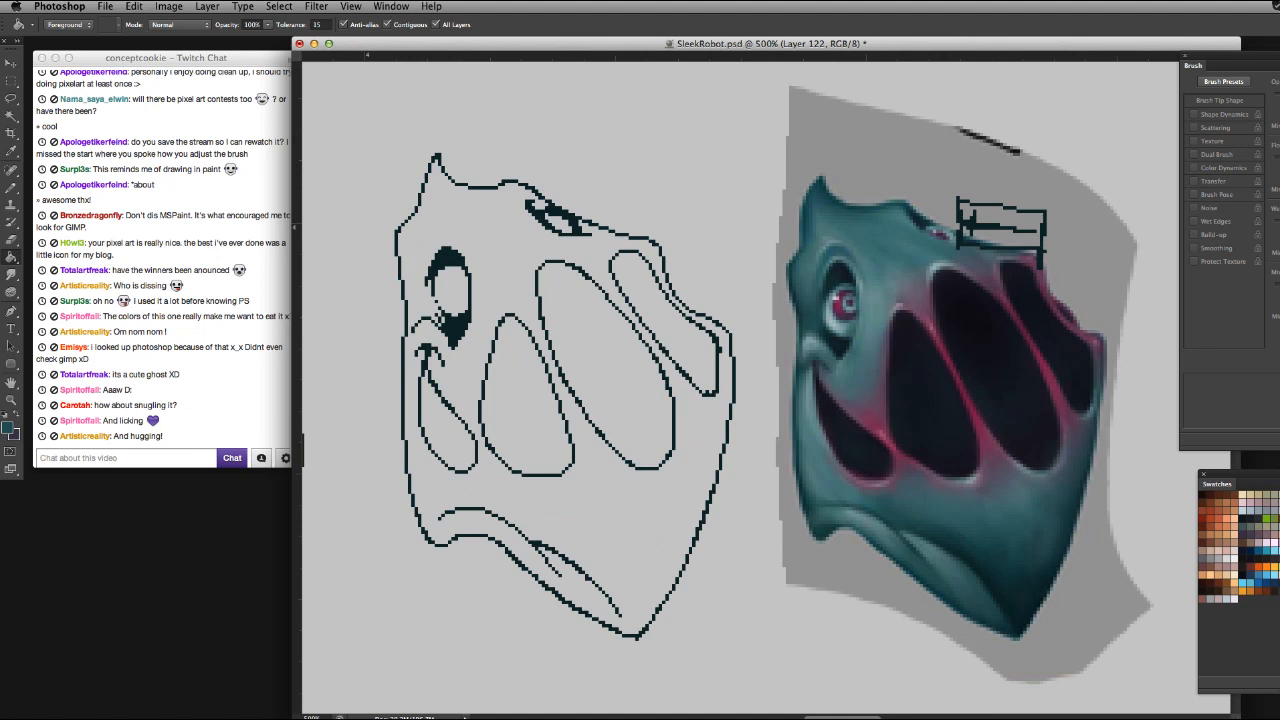
pyautogui.press('b')
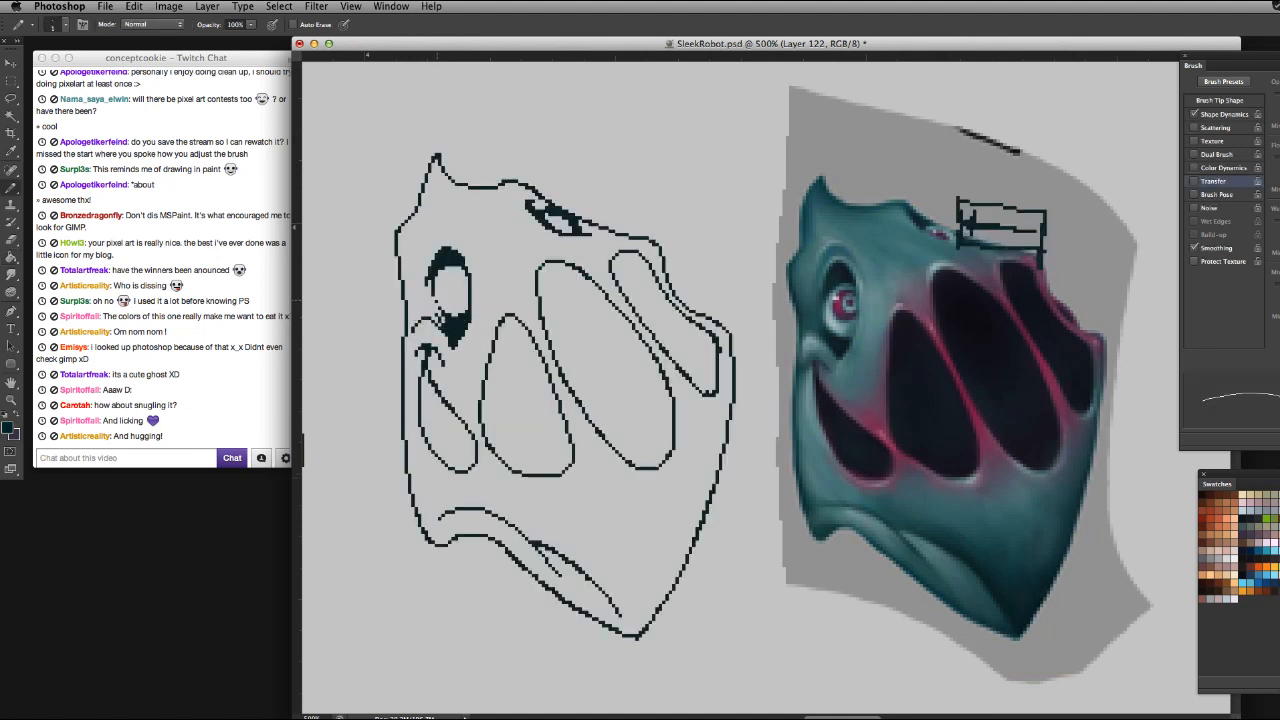
pyautogui.press('super+z')
pyautogui.press('super+z')
pyautogui.press('super+z')
# Turn off the Paint Bucket's anti-aliasing and try filling the head with the dark outline colour on the fill layer
pyautogui.press('g')
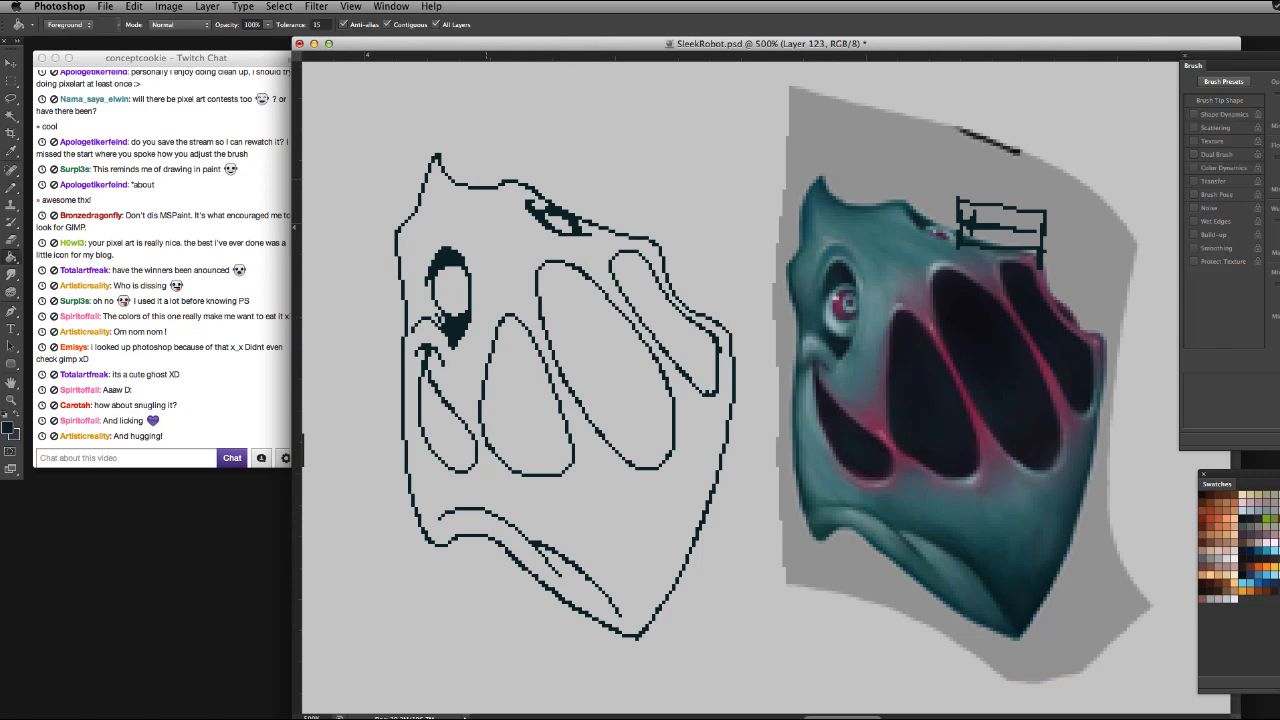
pyautogui.press('super+z')
pyautogui.press('super+z')
pyautogui.click(482, 248)
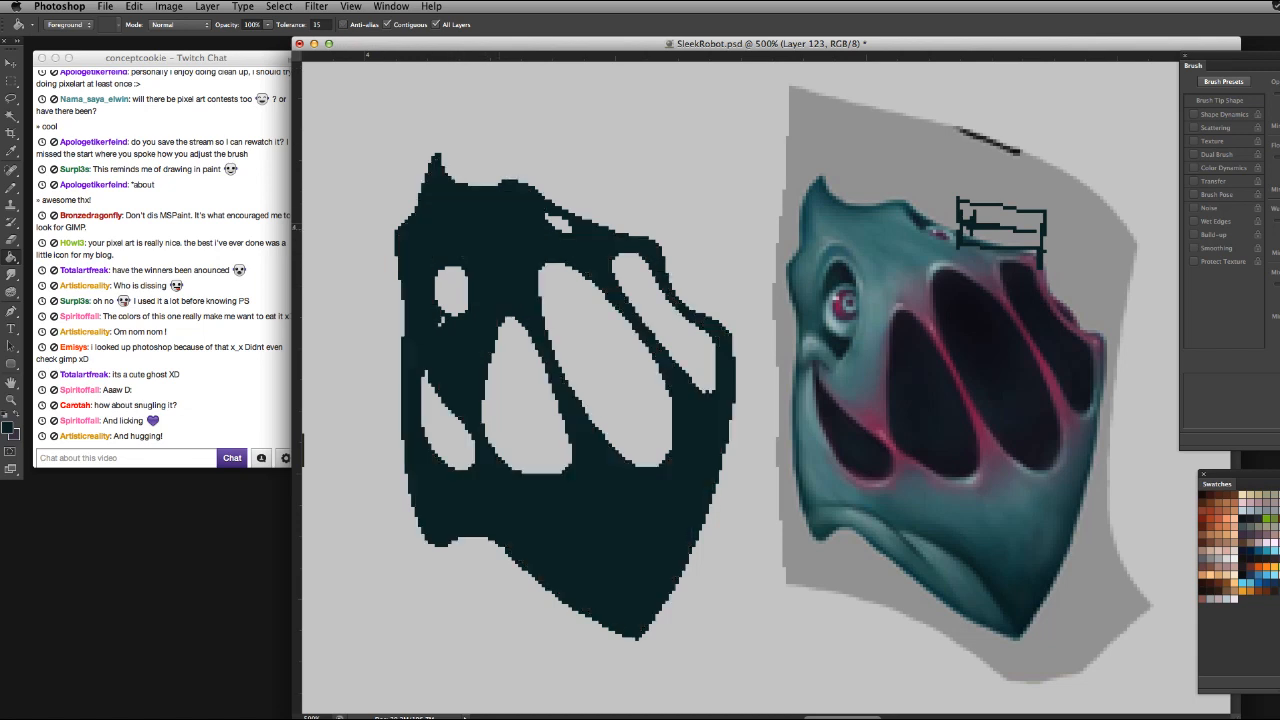
pyautogui.press('super+z')
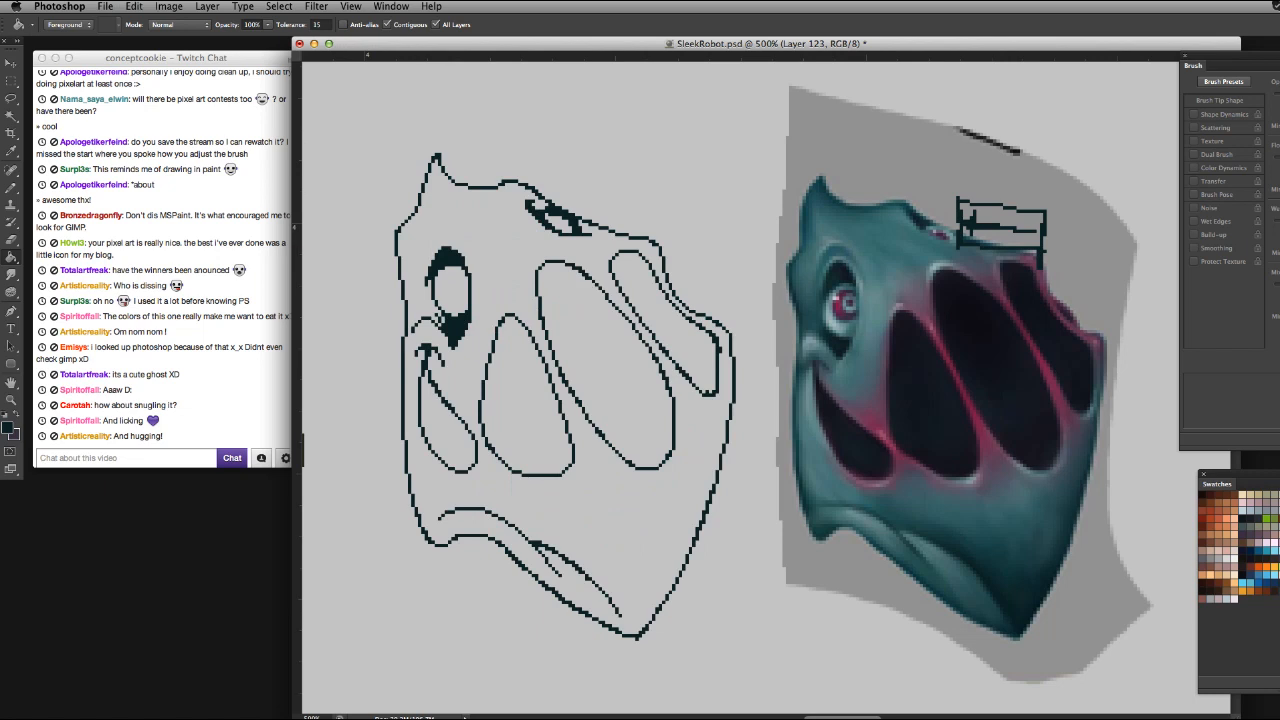
pyautogui.press('super+z')
pyautogui.press('super+z')
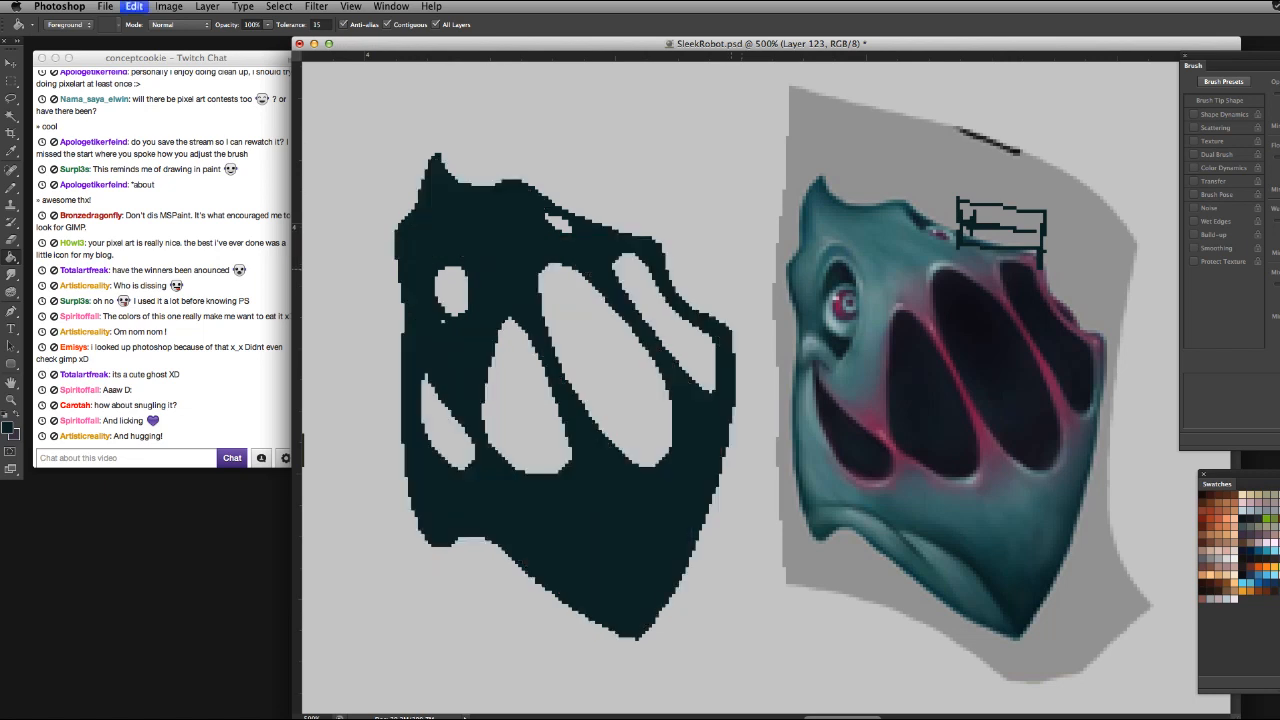
# Fill the head with teal sampled from the reference's forehead, resampling and refilling to adjust the tone
pyautogui.keyDown('alt'); pyautogui.click(818, 207); pyautogui.keyUp('alt')
pyautogui.click(482, 248)
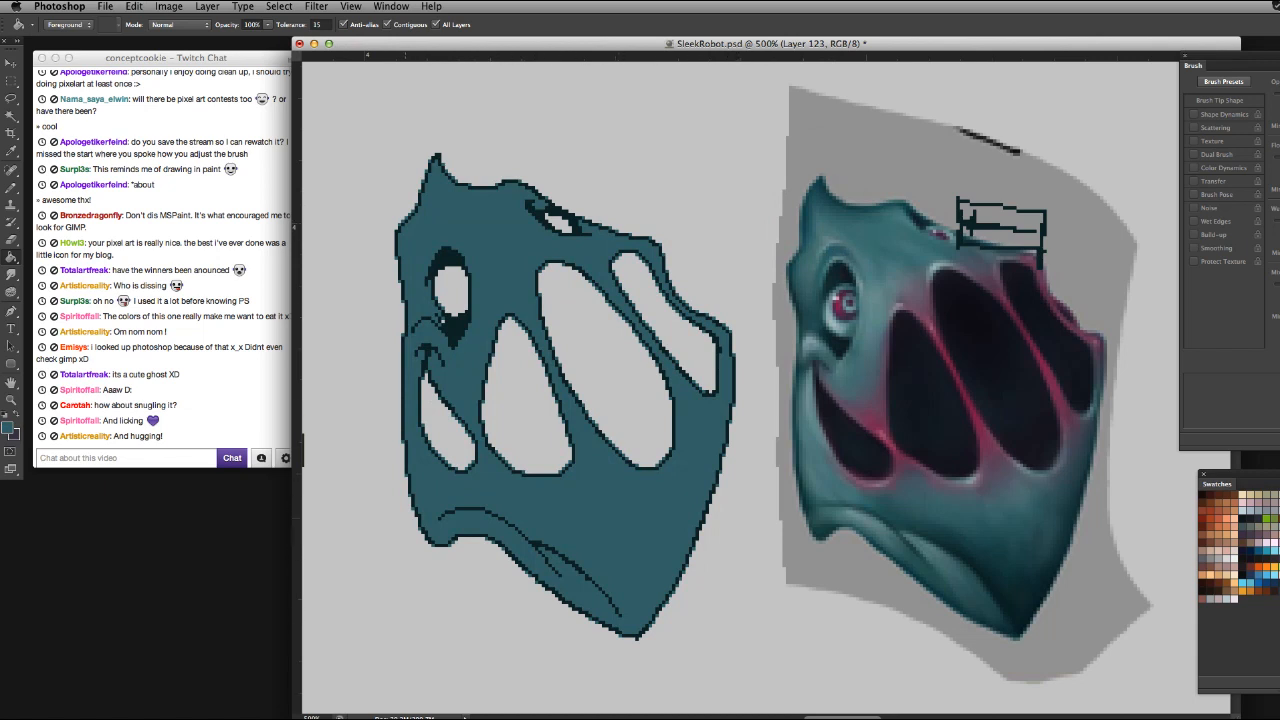
pyautogui.press('super+z')
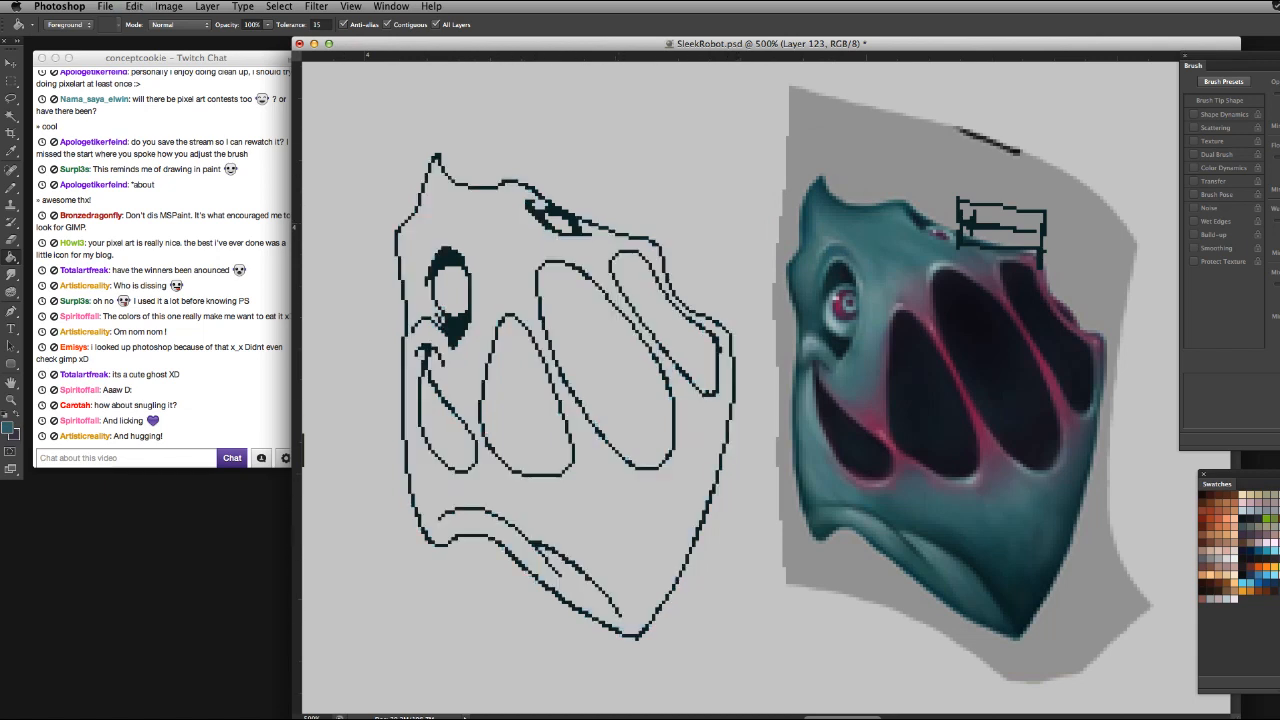
pyautogui.click(481, 249)
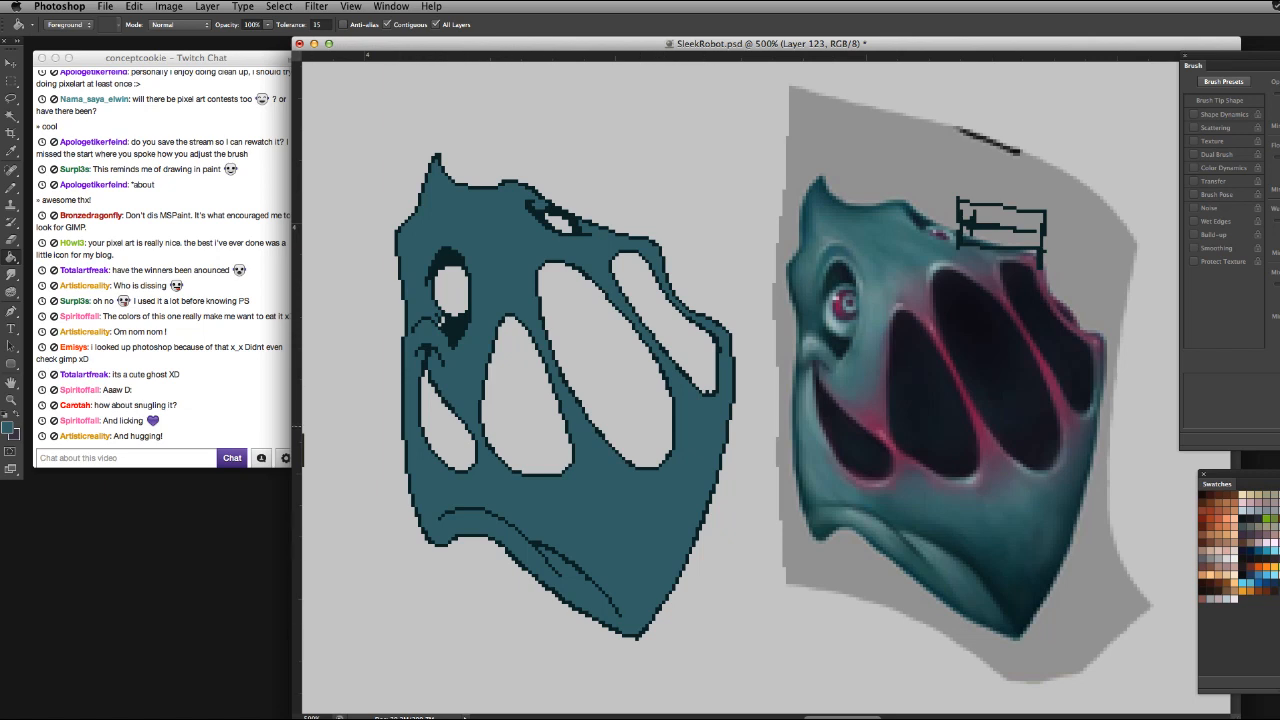
pyautogui.hotkey('ctrl', 'z')
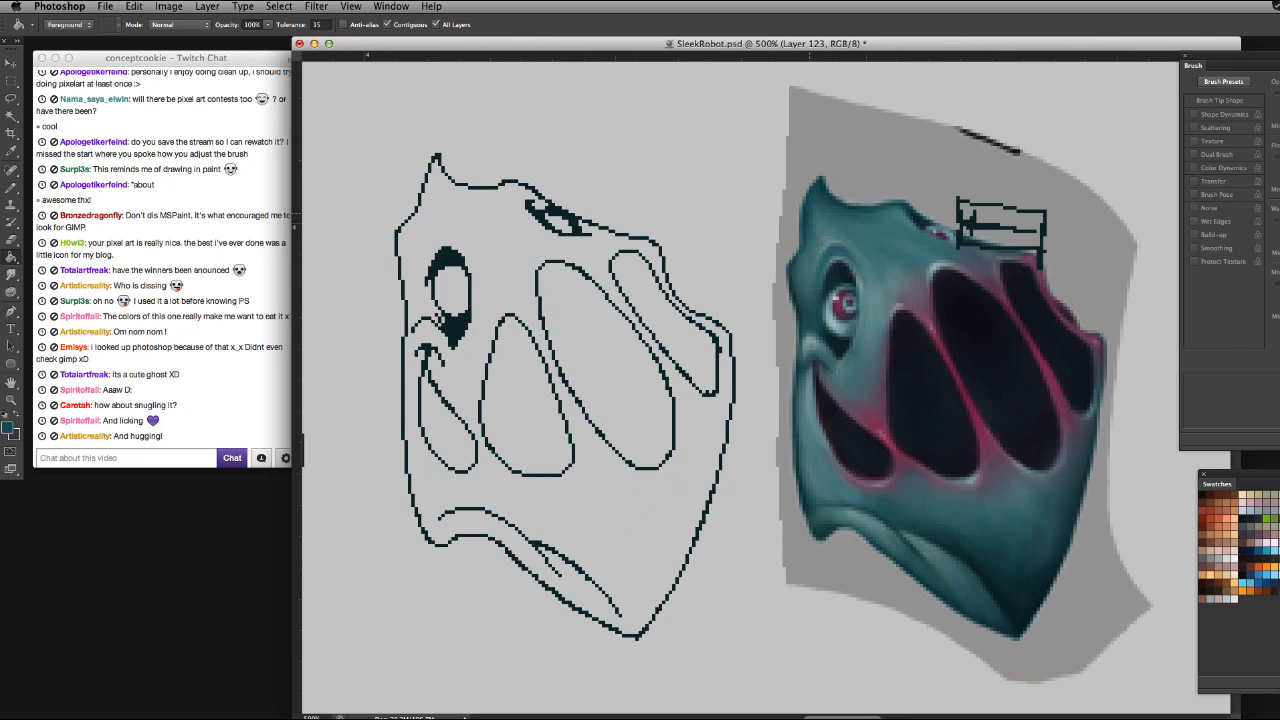
pyautogui.hotkey('ctrl', 'z')
pyautogui.hotkey('ctrl', 'z')
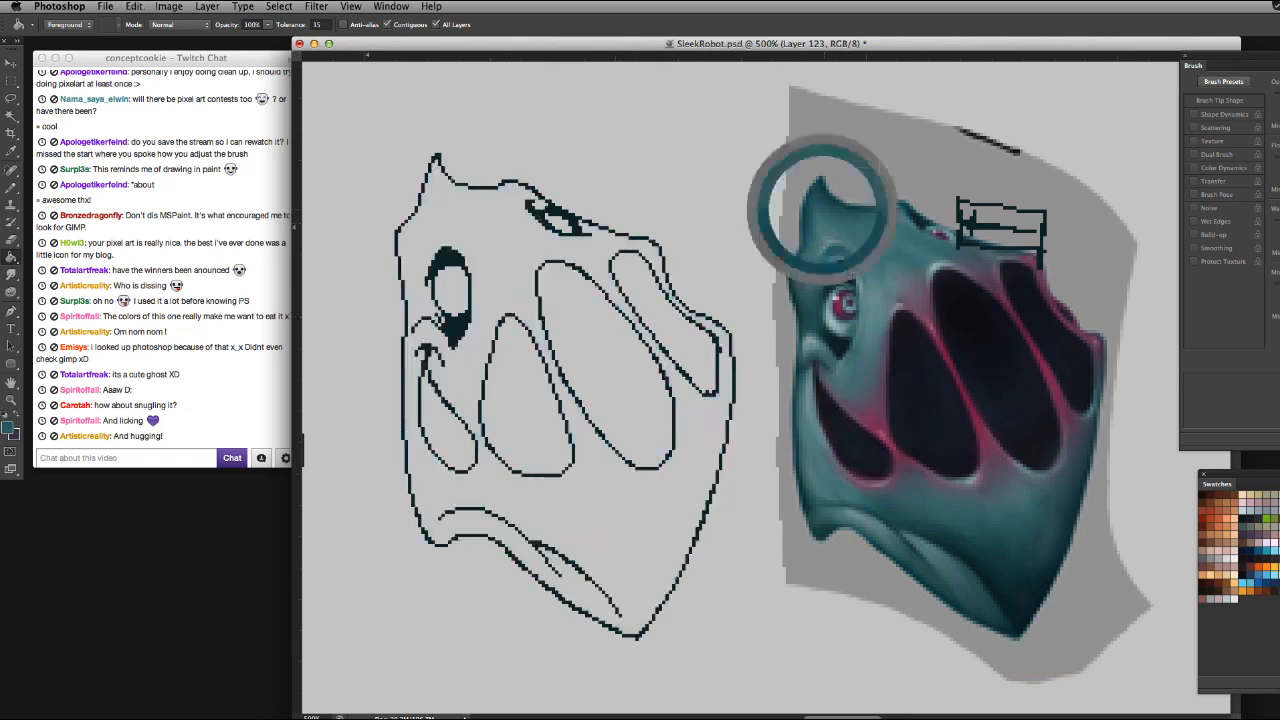
pyautogui.hotkey('ctrl', 'z')
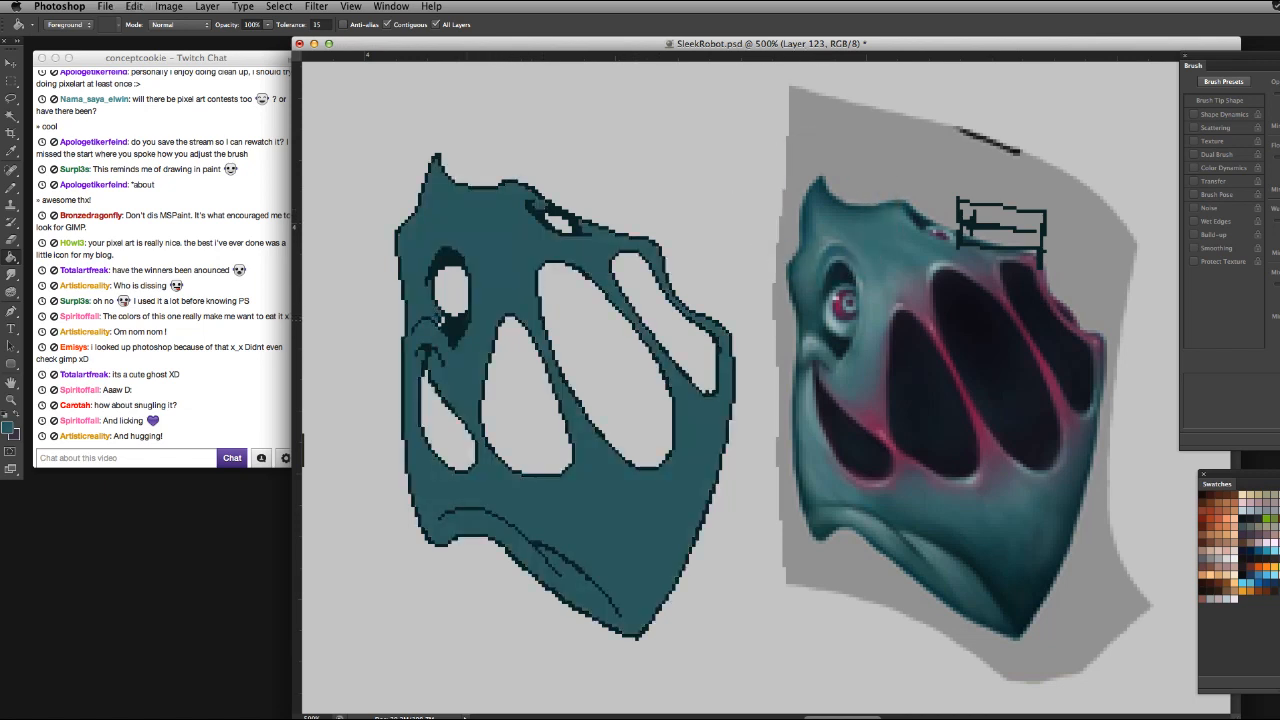
# Fill the four holes along the side of the head with near-black sampled from the reference's holes
pyautogui.press('b')
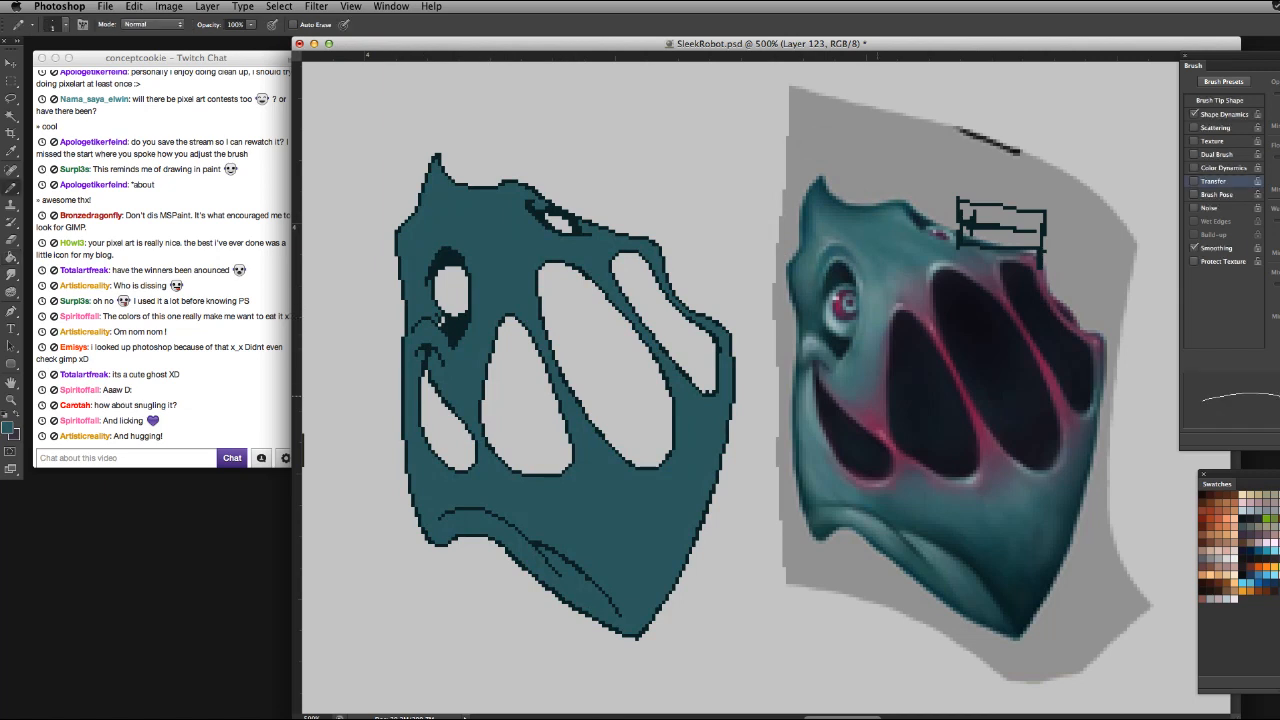
pyautogui.keyDown('alt'); pyautogui.click(905, 397); pyautogui.keyUp('alt')
pyautogui.press('g')
pyautogui.click(445, 420)
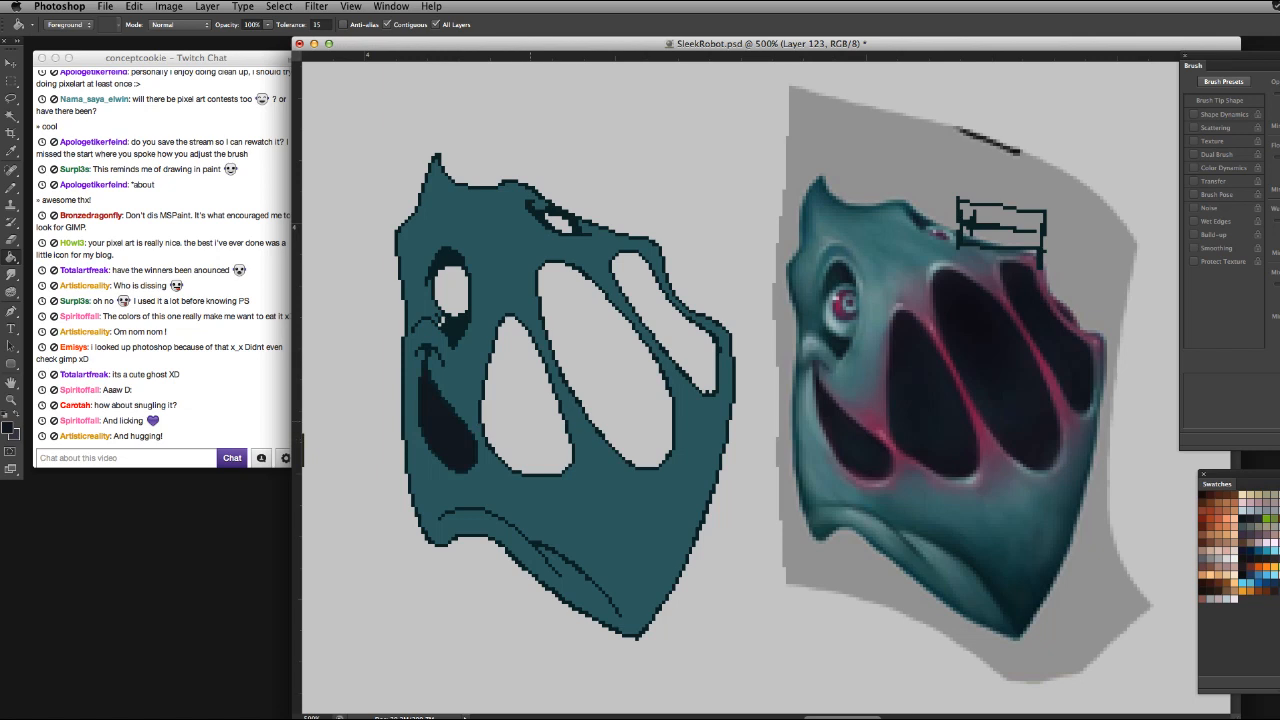
pyautogui.press('super+z')
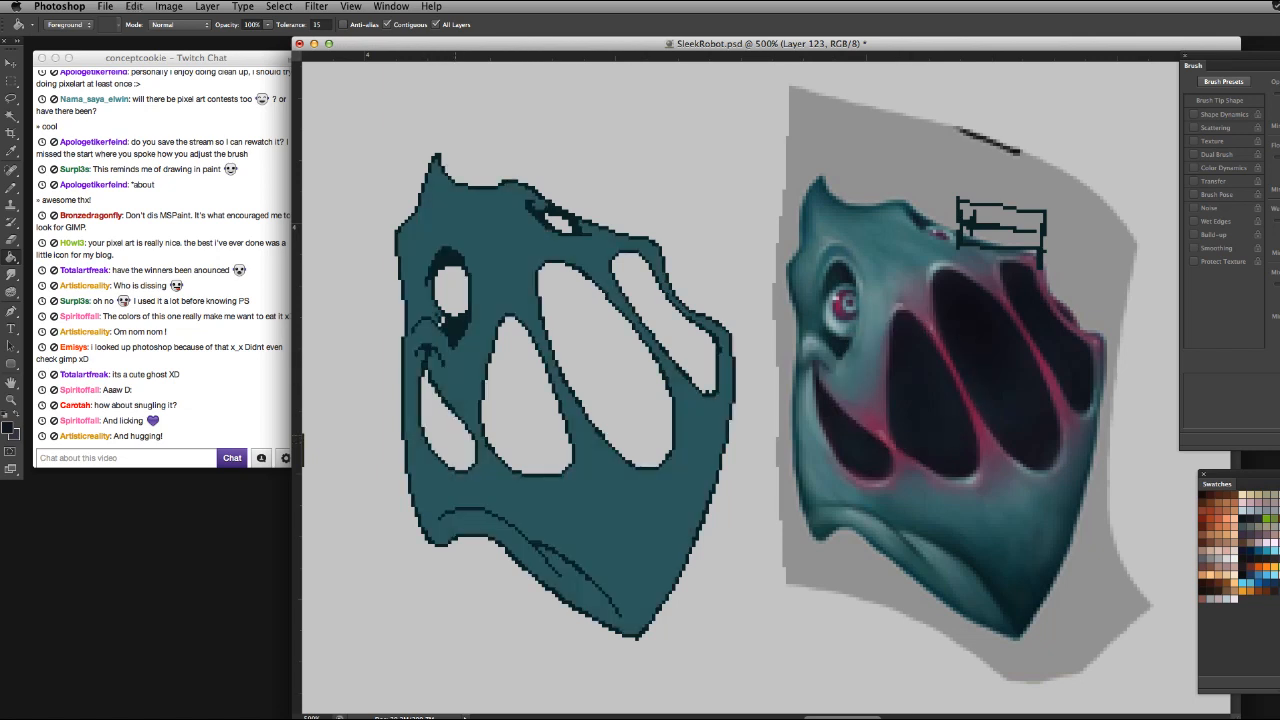
pyautogui.click(445, 415)
pyautogui.click(522, 400)
pyautogui.click(600, 360)
pyautogui.click(665, 320)
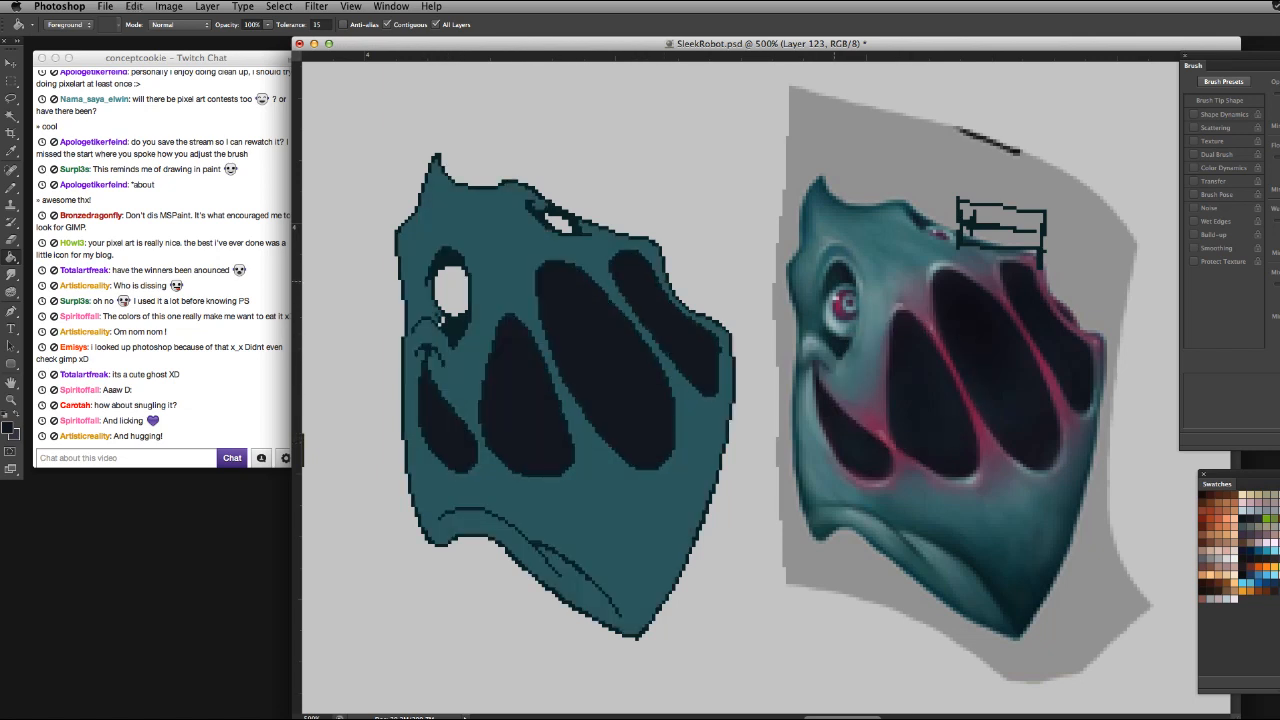
# Fill both eyes with pale grey-teal sampled from the reference's eye, and patch the small unfilled spot beneath the near eye
pyautogui.keyDown('alt'); pyautogui.click(843, 331); pyautogui.keyUp('alt')
pyautogui.click(451, 290)
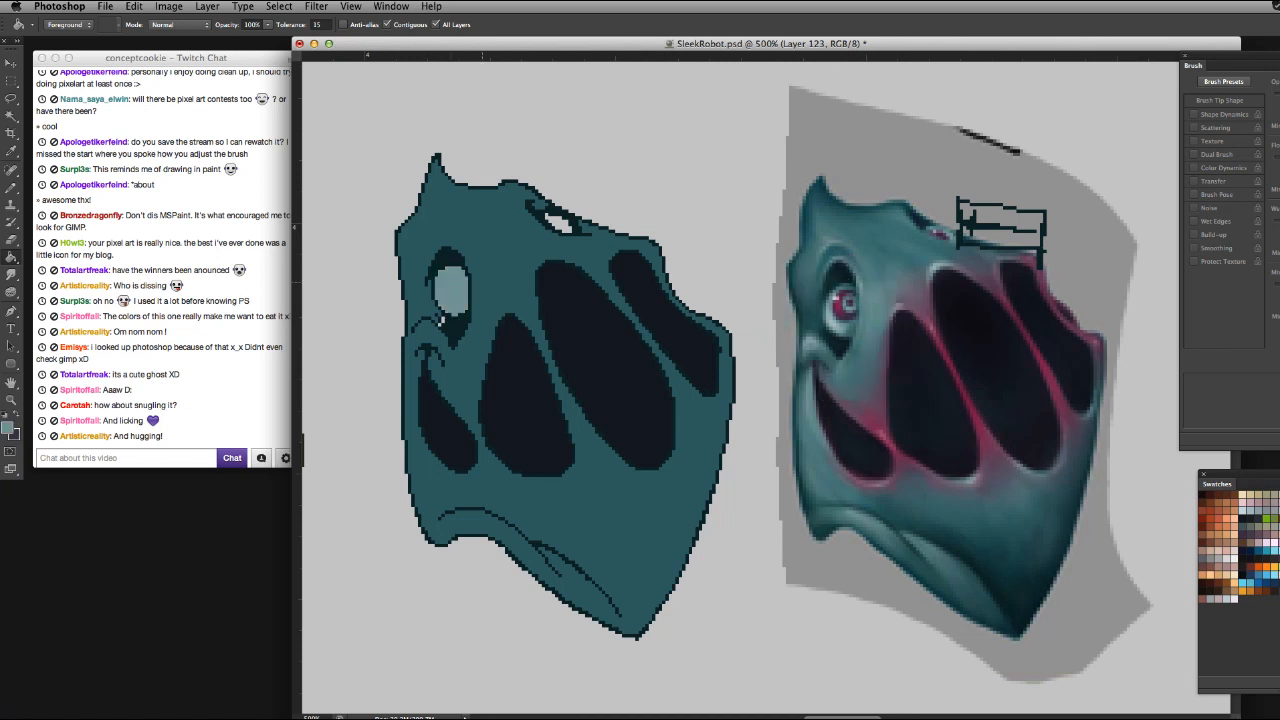
pyautogui.click(560, 222)
pyautogui.keyDown('alt'); pyautogui.click(438, 320); pyautogui.keyUp('alt')
pyautogui.hotkey('ctrl', 'z')
pyautogui.hotkey('ctrl', 'z')
pyautogui.hotkey('ctrl', 'z')
pyautogui.hotkey('ctrl', 'z')
pyautogui.hotkey('ctrl', 'z')
pyautogui.hotkey('ctrl', 'z')
# On a new layer, paint a highlight on the forehead above the eye with the lighter teal #438389
pyautogui.press('b')
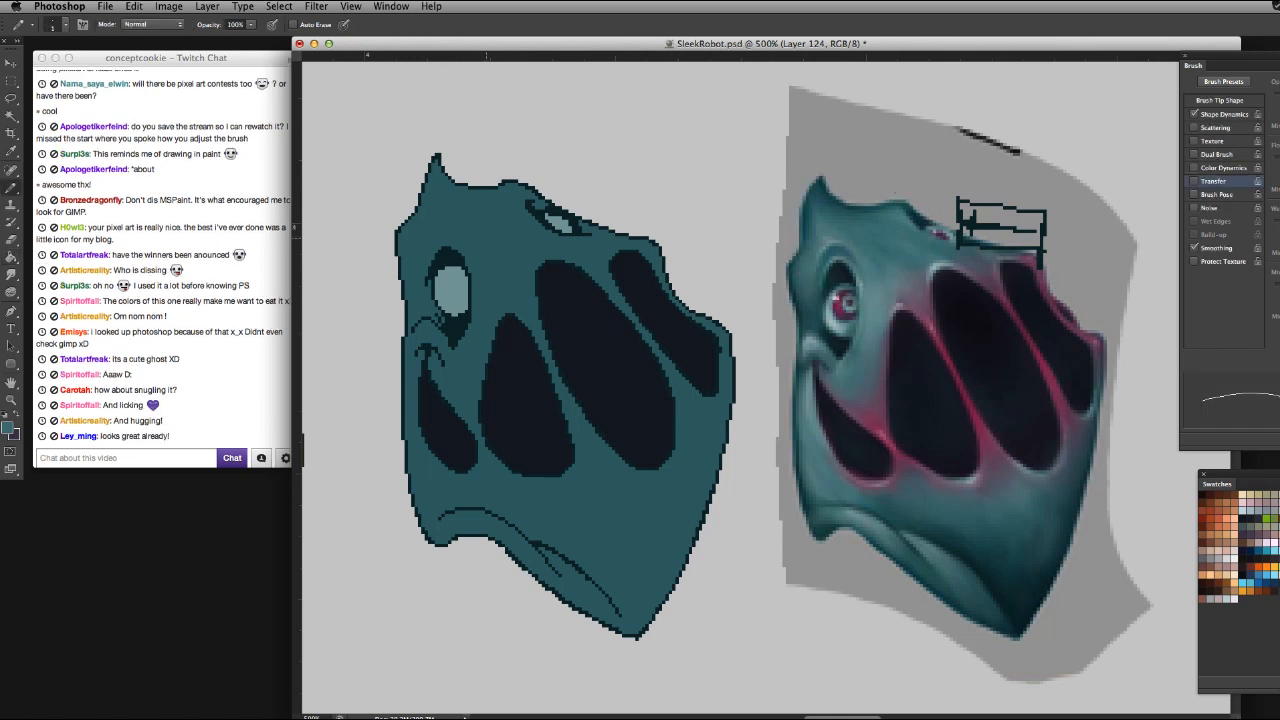
pyautogui.moveTo(455, 236)
pyautogui.mouseDown()
pyautogui.moveTo(456, 190)
pyautogui.moveTo(460, 212)
pyautogui.mouseUp()
pyautogui.keyDown('alt'); pyautogui.click(476, 233); pyautogui.keyUp('alt')
pyautogui.click(10, 428)
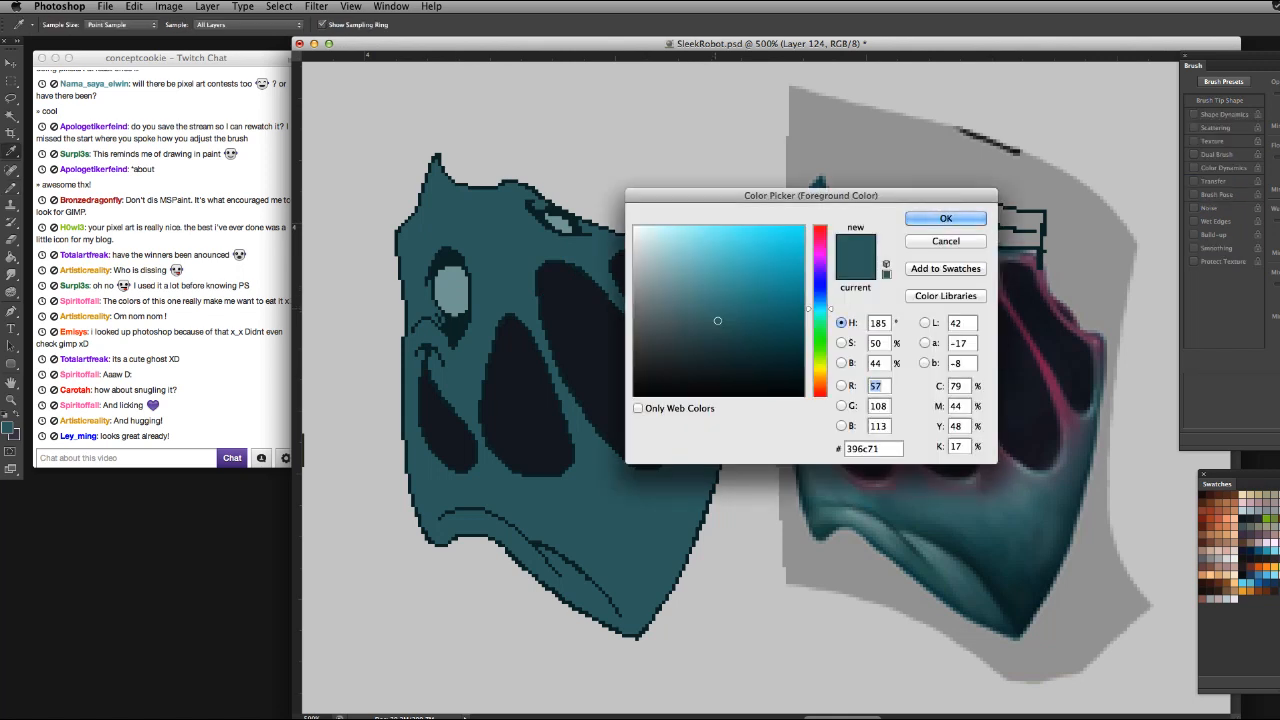
pyautogui.moveTo(717, 320); pyautogui.dragTo(720, 304)
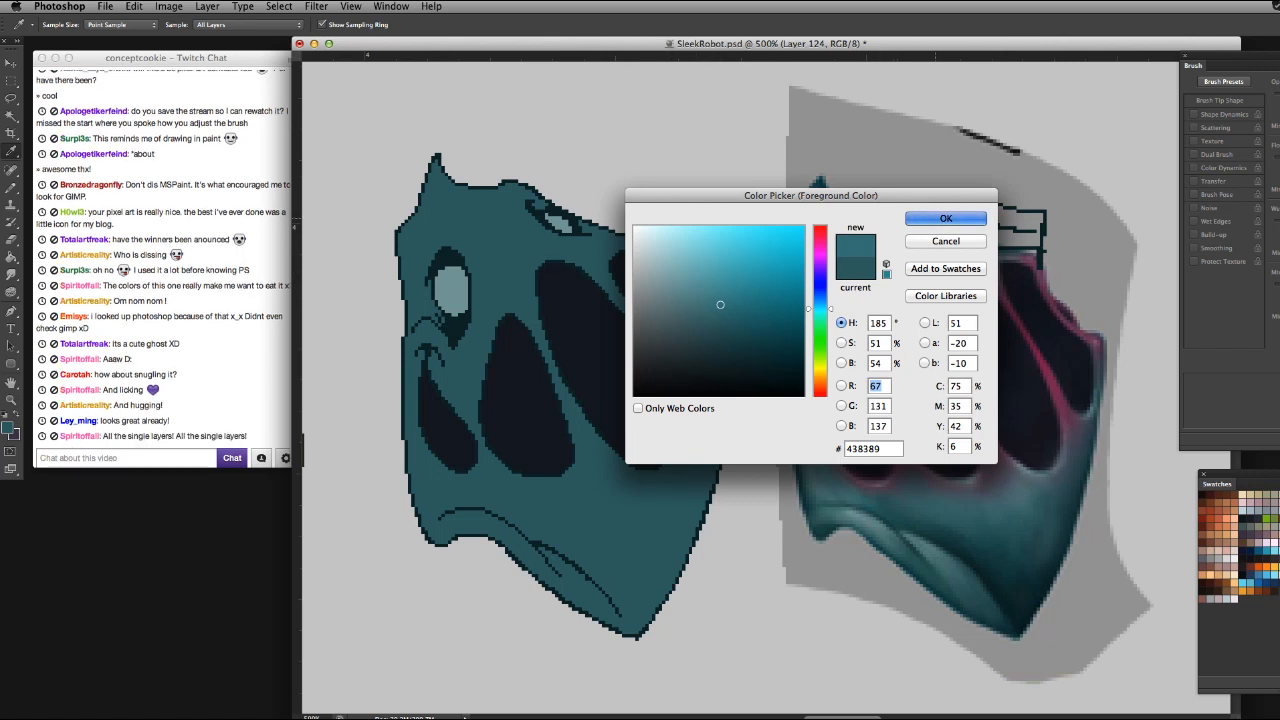
pyautogui.press('Return')
pyautogui.moveTo(487, 233)
pyautogui.mouseDown()
pyautogui.moveTo(437, 198)
pyautogui.moveTo(508, 242)
pyautogui.moveTo(458, 248)
pyautogui.moveTo(438, 236)
pyautogui.moveTo(414, 278)
pyautogui.moveTo(438, 266)
pyautogui.mouseUp()
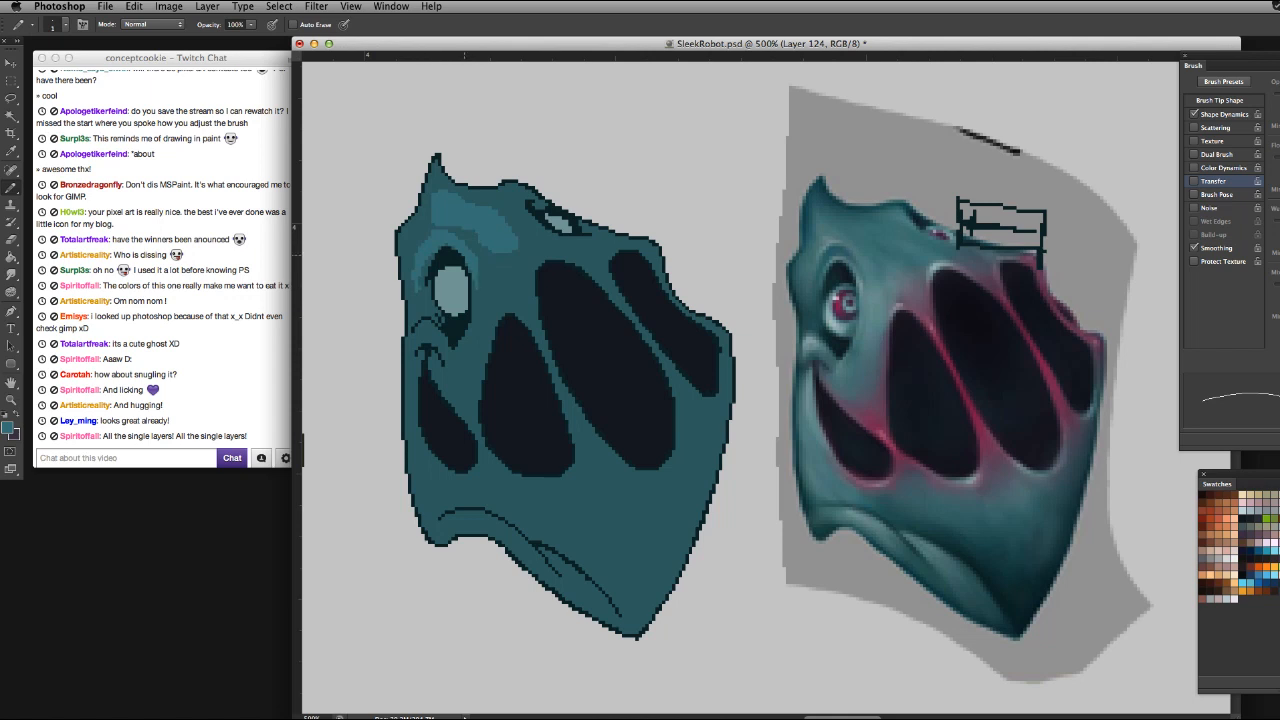
# Widen the lighter teal highlight behind the eye socket and toward the holes with a 2-pixel Pencil, undoing the stray circular strokes
pyautogui.press(']')
pyautogui.moveTo(466, 232)
pyautogui.mouseDown()
pyautogui.moveTo(498, 268)
pyautogui.moveTo(520, 250)
pyautogui.moveTo(522, 282)
pyautogui.moveTo(494, 278)
pyautogui.moveTo(511, 300)
pyautogui.moveTo(478, 332)
pyautogui.mouseUp()
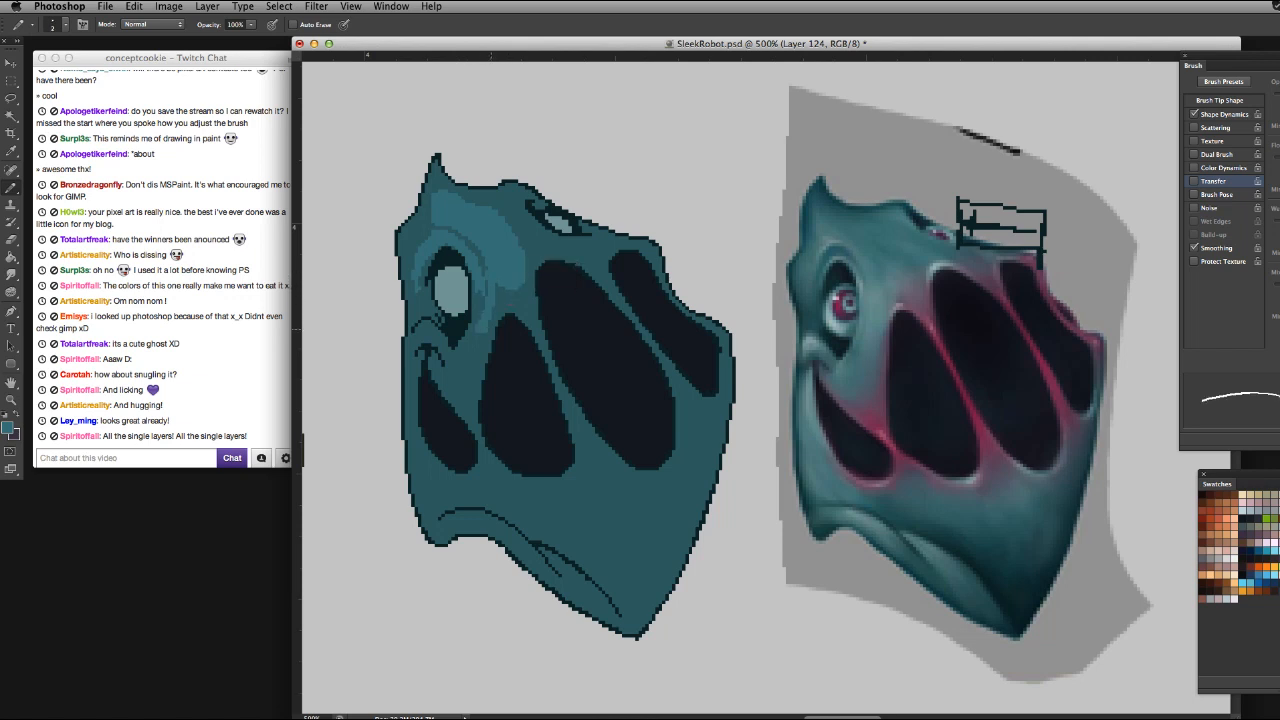
pyautogui.moveTo(500, 286)
pyautogui.mouseDown()
pyautogui.moveTo(504, 322)
pyautogui.moveTo(532, 280)
pyautogui.mouseUp()
pyautogui.moveTo(444, 346); pyautogui.dragTo(410, 314)
pyautogui.moveTo(538, 280)
pyautogui.mouseDown()
pyautogui.moveTo(458, 394)
pyautogui.moveTo(532, 346)
pyautogui.mouseUp()
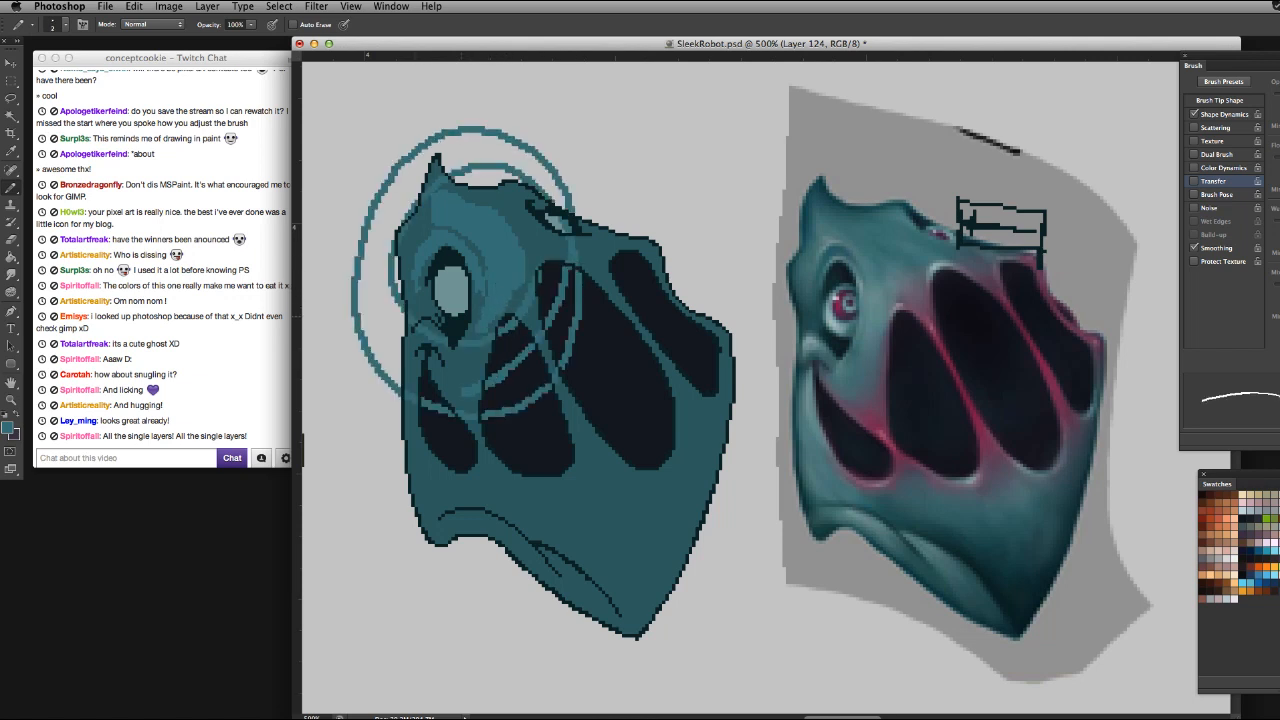
pyautogui.press('super+z')
pyautogui.moveTo(482, 307); pyautogui.dragTo(476, 246)
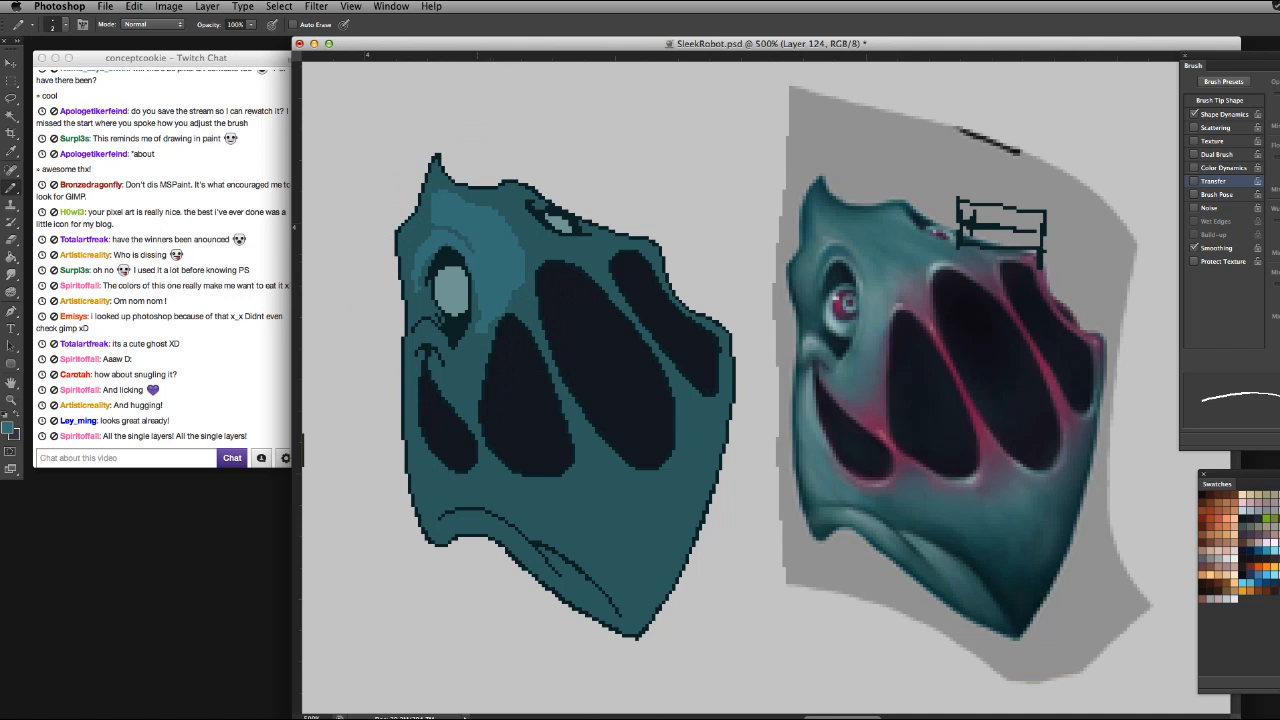
# Extend the lighter teal down the cheek from the eye to between the two front holes, refining the tip with a 1-pixel Pencil
pyautogui.moveTo(476, 298)
pyautogui.mouseDown()
pyautogui.moveTo(474, 362)
pyautogui.moveTo(448, 374)
pyautogui.moveTo(466, 382)
pyautogui.moveTo(454, 384)
pyautogui.moveTo(466, 406)
pyautogui.mouseUp()
pyautogui.press('[')
pyautogui.moveTo(470, 396); pyautogui.dragTo(464, 405)
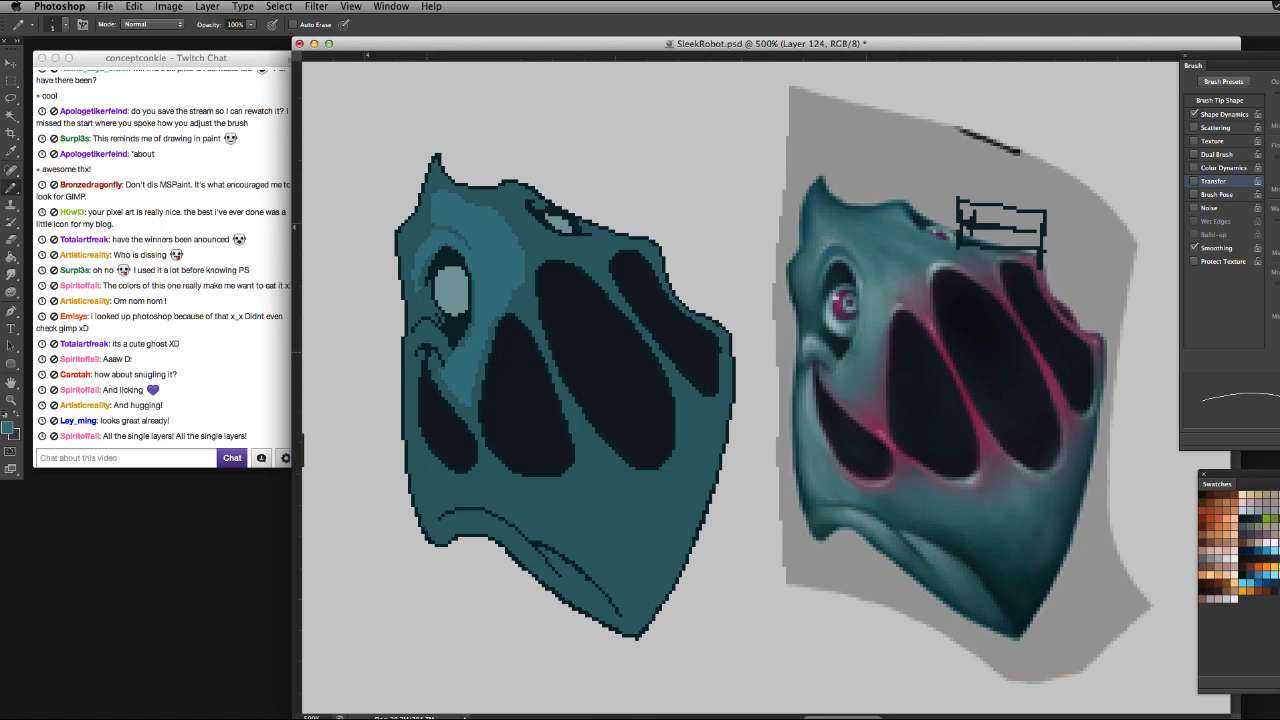
pyautogui.press('super+z')
# Paint lighter teal along the front of the snout and the face edge in front of the eye
pyautogui.moveTo(434, 354); pyautogui.dragTo(414, 404)
pyautogui.moveTo(427, 332); pyautogui.dragTo(423, 331)
pyautogui.press('super+alt+z')
pyautogui.press('super+alt+z')
pyautogui.moveTo(423, 281); pyautogui.dragTo(423, 305)
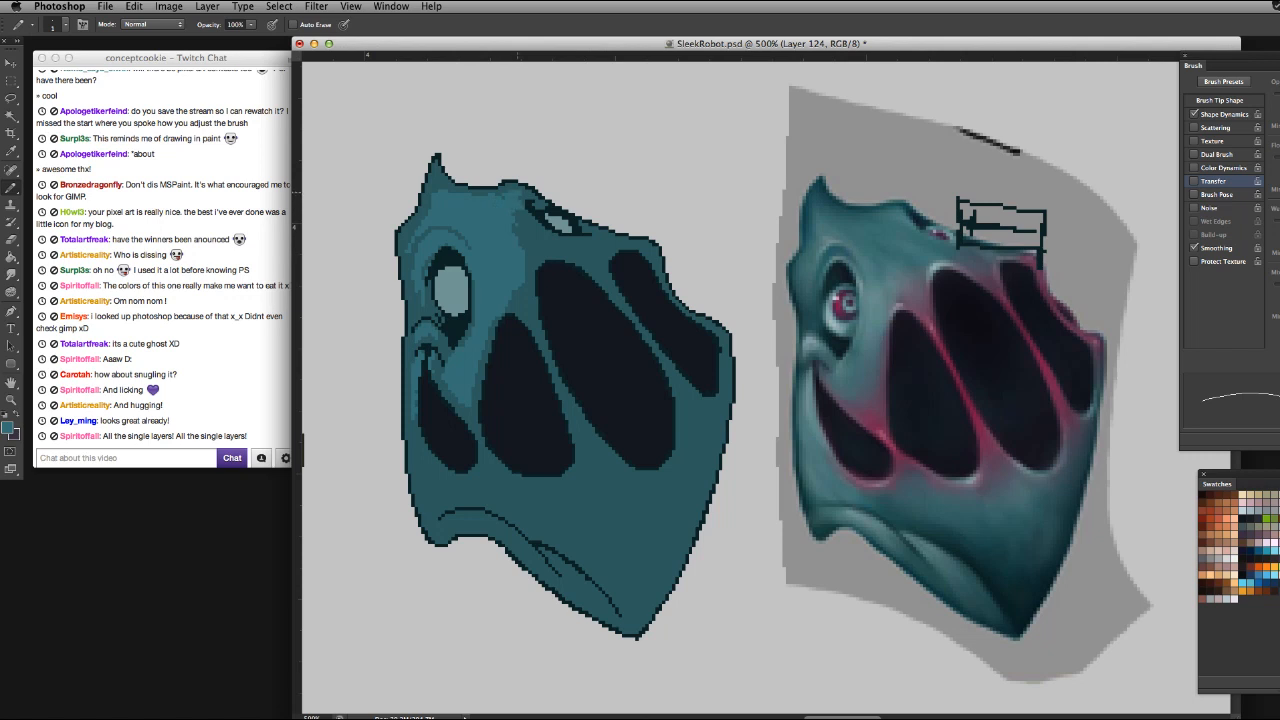
# Extend the lighter teal beneath the far eye with a larger Pencil and dither its edge above the middle holes with single pixels
pyautogui.press(']')
pyautogui.press(']')
pyautogui.moveTo(526, 213); pyautogui.dragTo(538, 238)
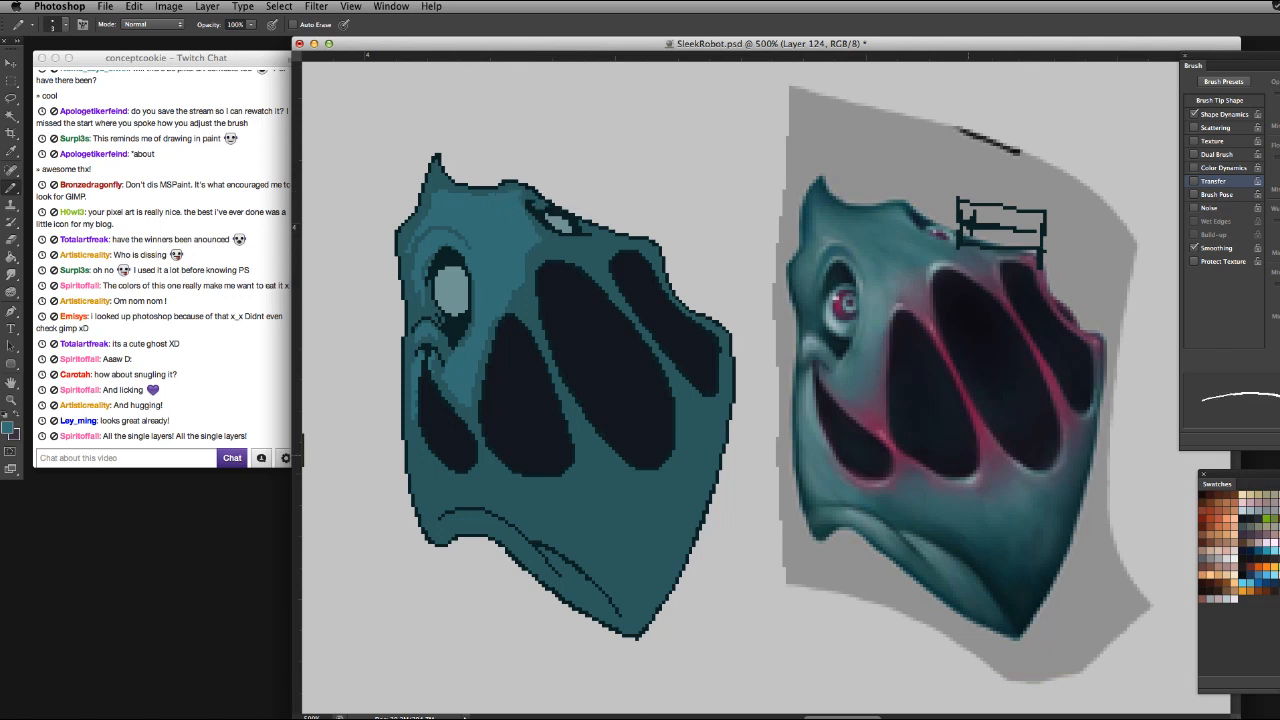
pyautogui.press('[')
pyautogui.press('[')
pyautogui.moveTo(530, 259); pyautogui.dragTo(514, 299)
pyautogui.moveTo(971, 220)
pyautogui.mouseDown()
pyautogui.moveTo(962, 380)
pyautogui.moveTo(969, 331)
pyautogui.mouseUp()
pyautogui.press('super+z')
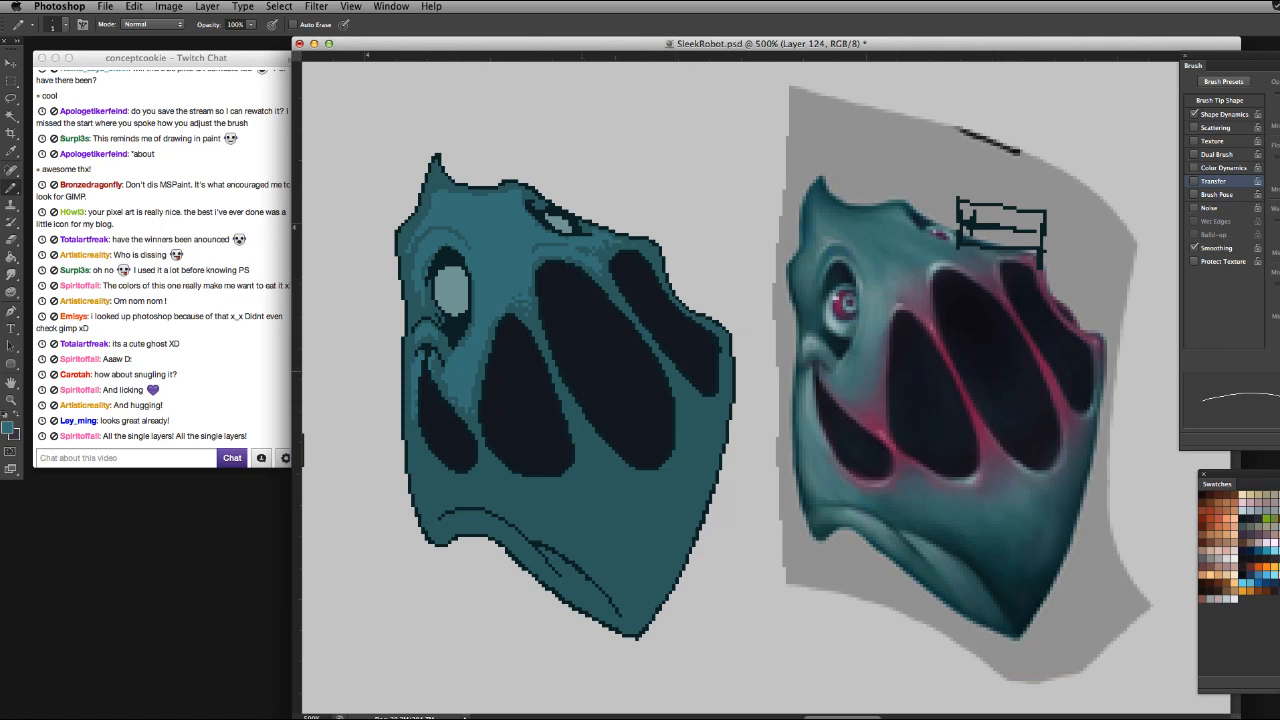
# Paint a band of lighter teal beneath the two middle holes, undoing the circle over the reference and the strokes reaching the chin
pyautogui.moveTo(592, 478)
pyautogui.mouseDown()
pyautogui.moveTo(581, 501)
pyautogui.moveTo(607, 501)
pyautogui.mouseUp()
pyautogui.moveTo(1096, 607)
pyautogui.mouseDown()
pyautogui.moveTo(998, 704)
pyautogui.moveTo(926, 692)
pyautogui.mouseUp()
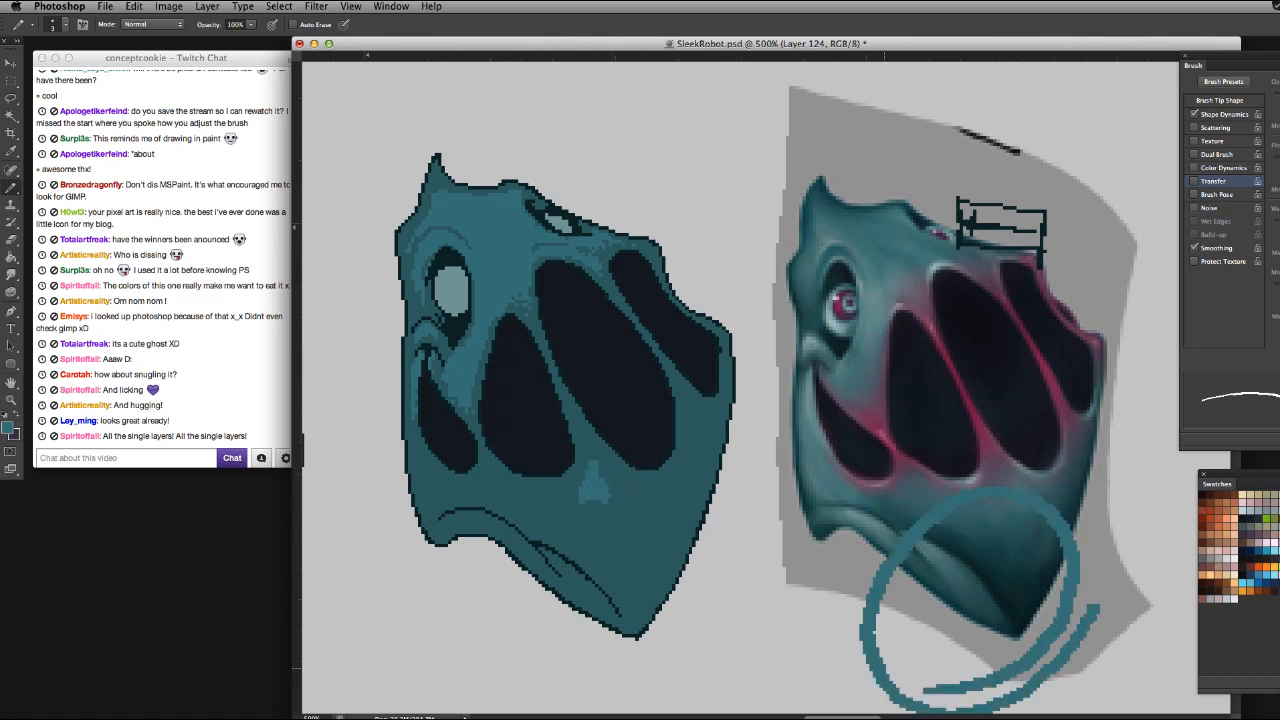
pyautogui.press('super+z')
pyautogui.moveTo(597, 454)
pyautogui.mouseDown()
pyautogui.moveTo(626, 497)
pyautogui.moveTo(616, 508)
pyautogui.moveTo(580, 498)
pyautogui.moveTo(590, 514)
pyautogui.moveTo(566, 546)
pyautogui.moveTo(656, 500)
pyautogui.moveTo(667, 571)
pyautogui.mouseUp()
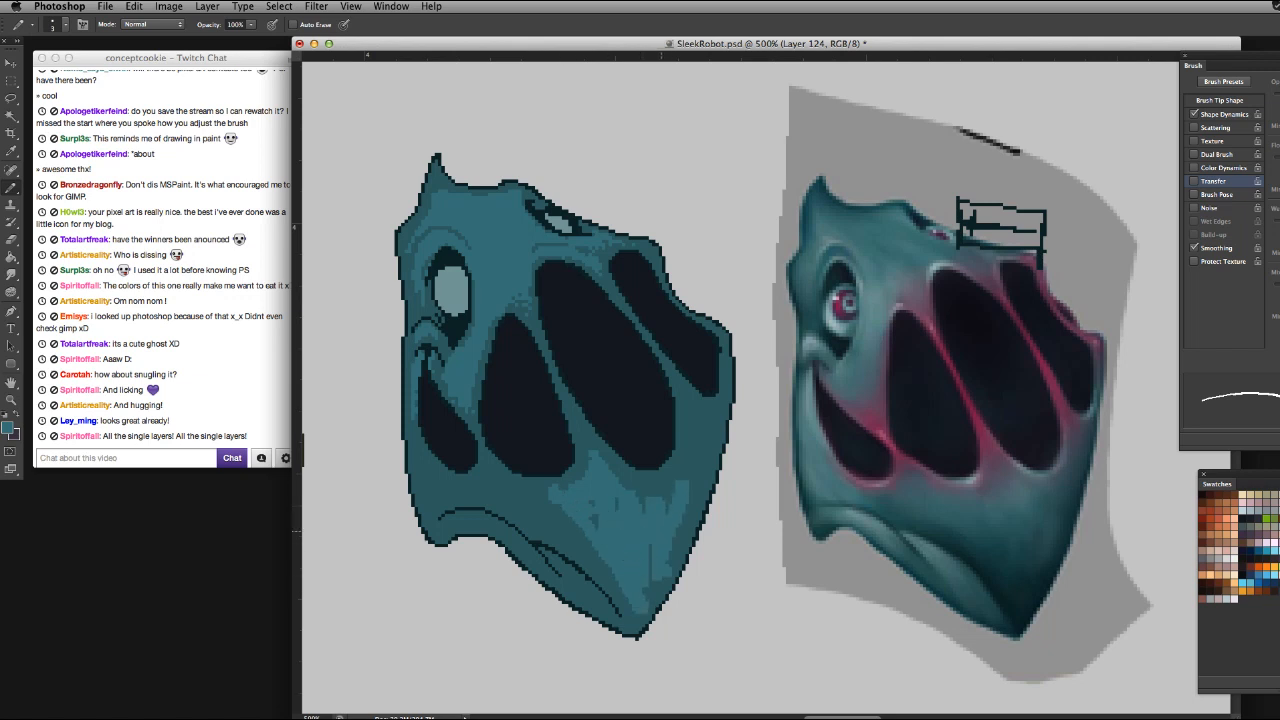
pyautogui.press('super+z')
pyautogui.moveTo(625, 497); pyautogui.dragTo(626, 497)
pyautogui.moveTo(601, 454)
pyautogui.mouseDown()
pyautogui.moveTo(621, 485)
pyautogui.moveTo(592, 511)
pyautogui.moveTo(485, 482)
pyautogui.moveTo(499, 479)
pyautogui.moveTo(472, 491)
pyautogui.mouseUp()
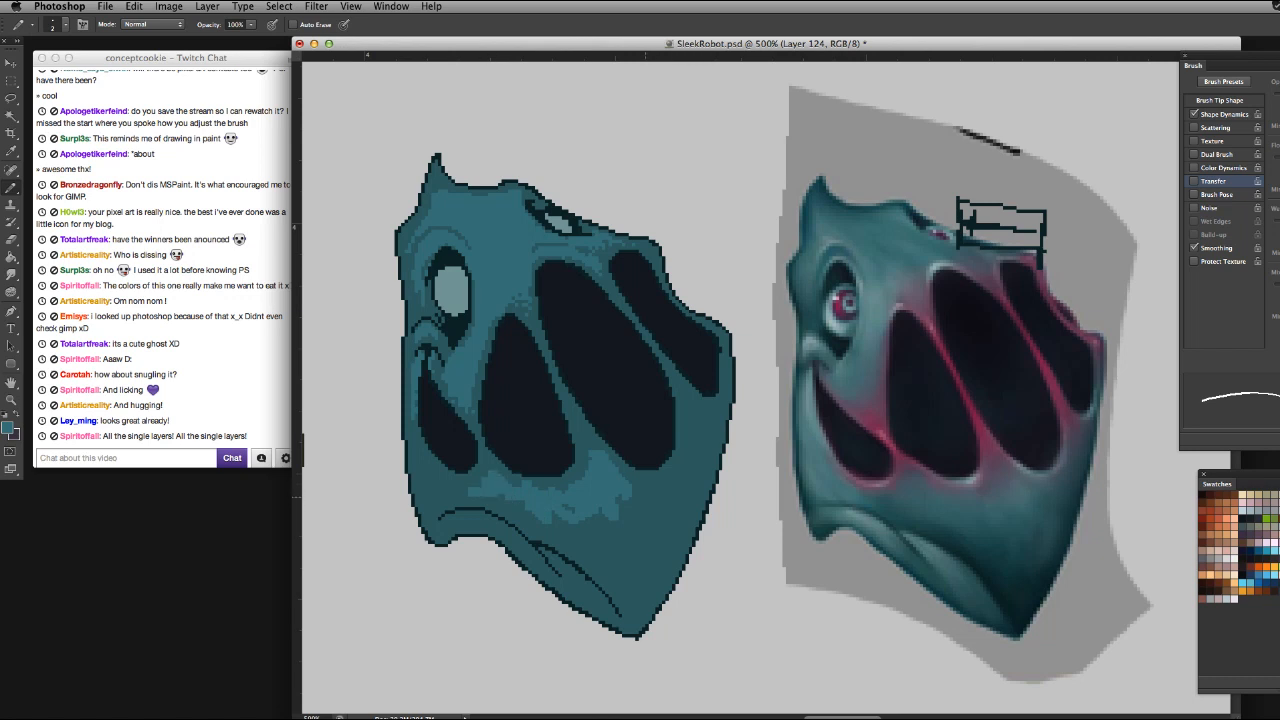
pyautogui.moveTo(636, 488); pyautogui.dragTo(664, 504)
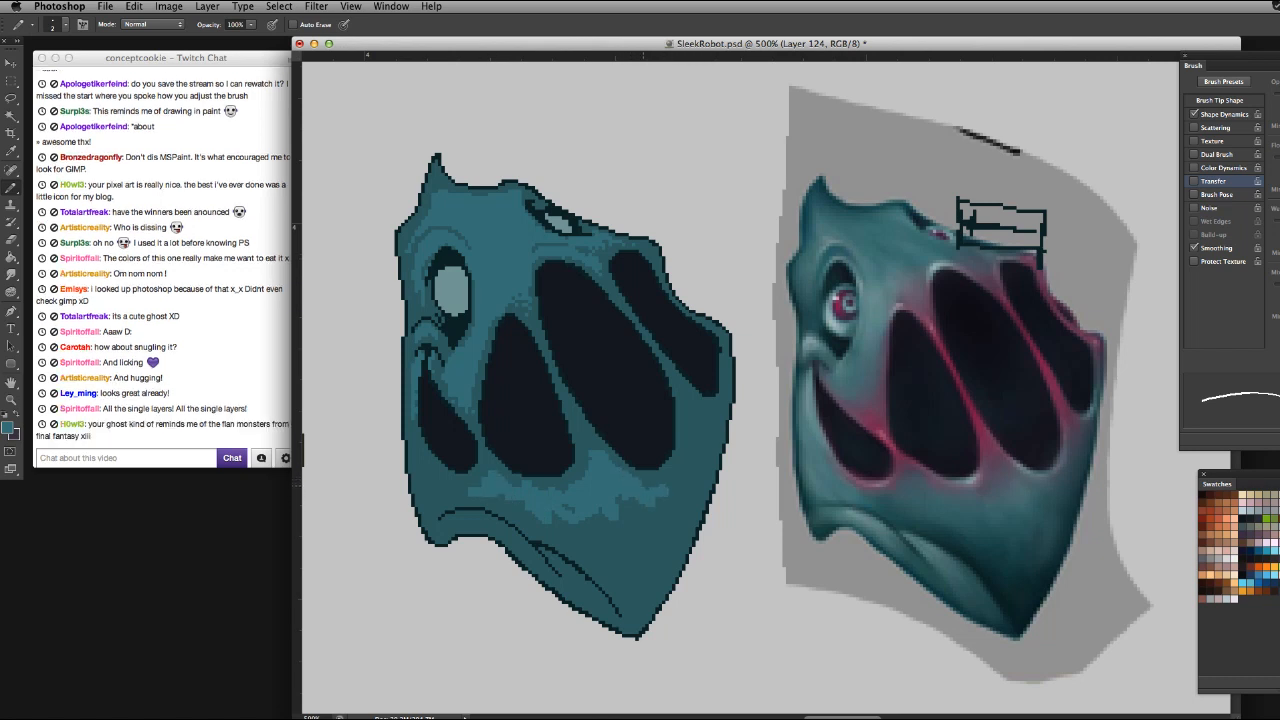
# Extend the lighter teal band up behind the third hole with a 3-pixel Pencil and refine its lower edge with single pixels
pyautogui.press('[')
pyautogui.press(']')
pyautogui.press(']')
pyautogui.moveTo(684, 452)
pyautogui.mouseDown()
pyautogui.moveTo(690, 438)
pyautogui.moveTo(671, 484)
pyautogui.moveTo(698, 442)
pyautogui.moveTo(688, 468)
pyautogui.mouseUp()
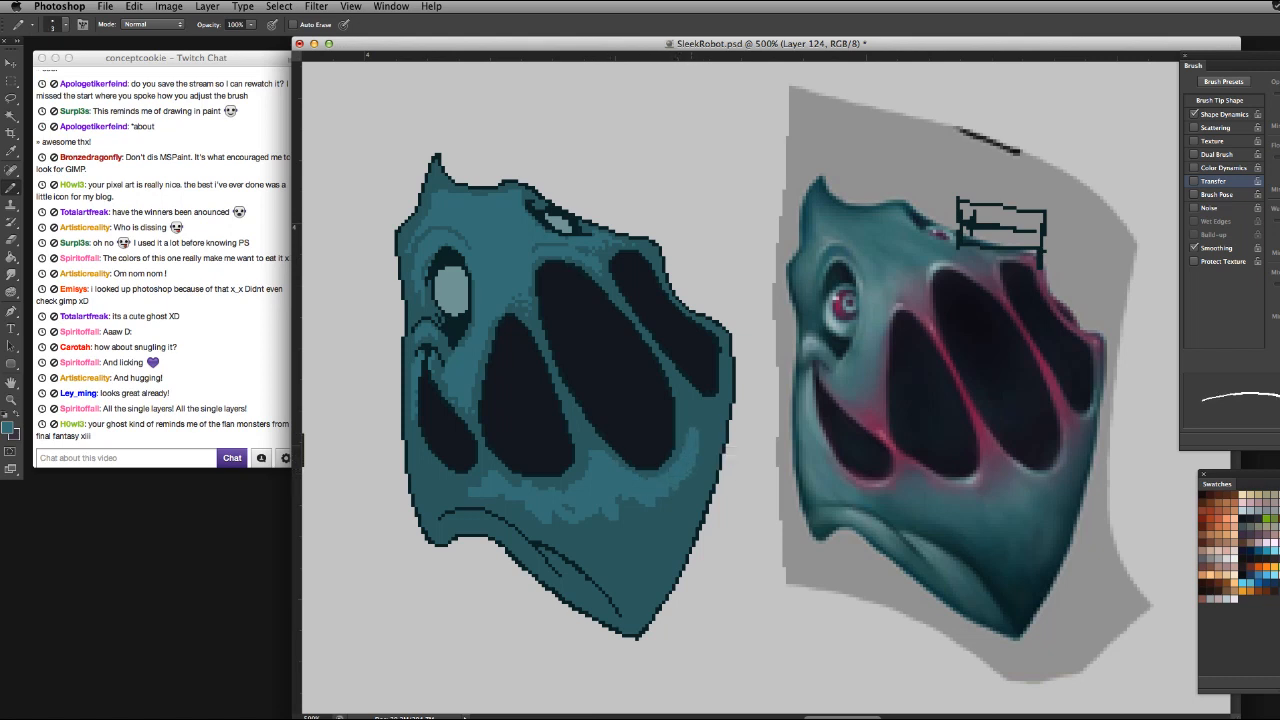
pyautogui.press('[')
pyautogui.press('[')
pyautogui.click(682, 489)
pyautogui.moveTo(678, 492); pyautogui.dragTo(681, 505)
pyautogui.moveTo(632, 507); pyautogui.dragTo(622, 502)
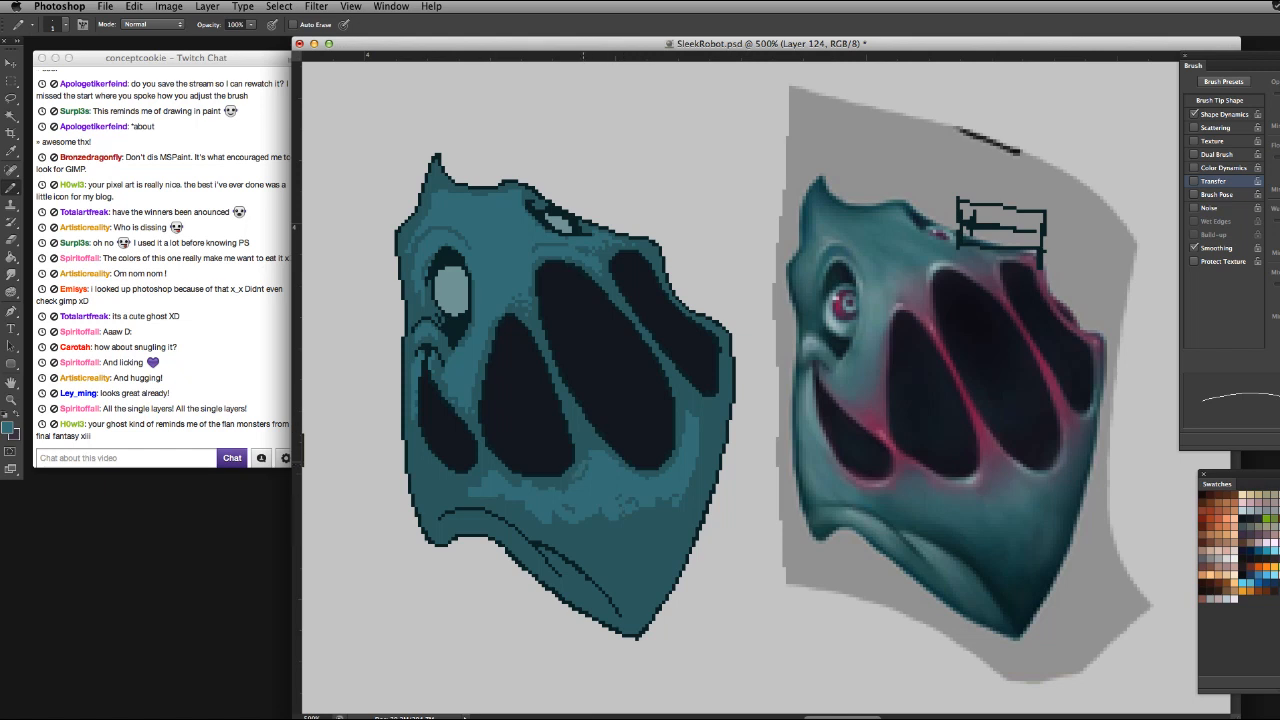
# Paint lighter teal highlights along the lips with the 1-pixel Pencil, undoing the stray line over the reference
pyautogui.moveTo(560, 484); pyautogui.dragTo(574, 484)
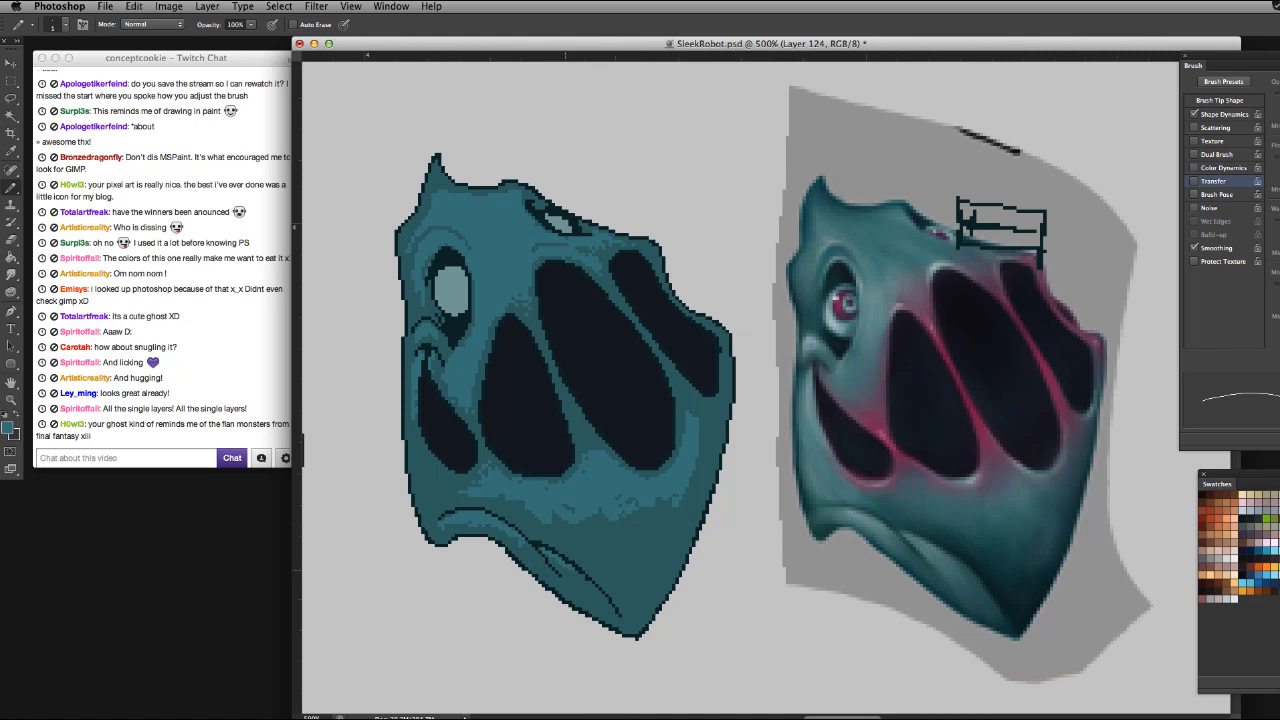
pyautogui.press('super+z')
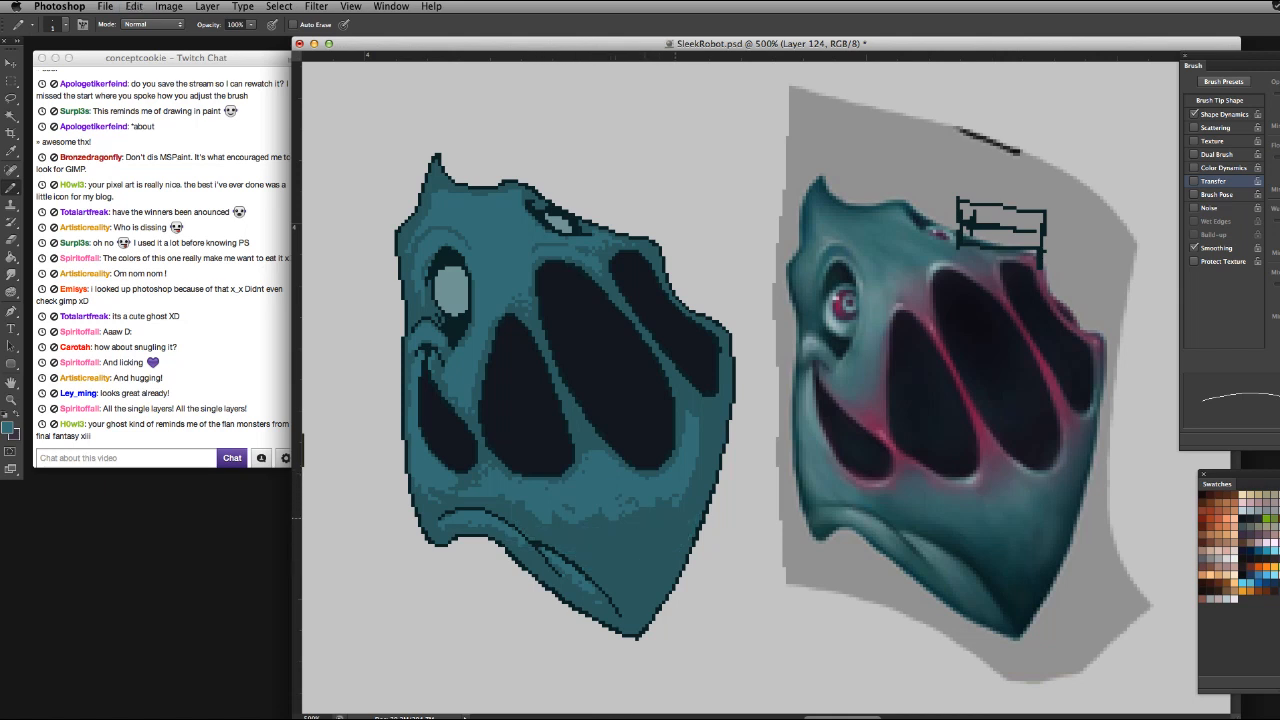
pyautogui.moveTo(1001, 418)
pyautogui.mouseDown()
pyautogui.moveTo(1007, 646)
pyautogui.moveTo(1005, 594)
pyautogui.moveTo(1005, 628)
pyautogui.mouseUp()
pyautogui.press('super+z')
# Fill the jaw beneath the holes down toward the chin with lighter teal using a 6-pixel Pencil, and dither its edge
pyautogui.press(']')
pyautogui.press(']')
pyautogui.press(']')
pyautogui.press(']')
pyautogui.press(']')
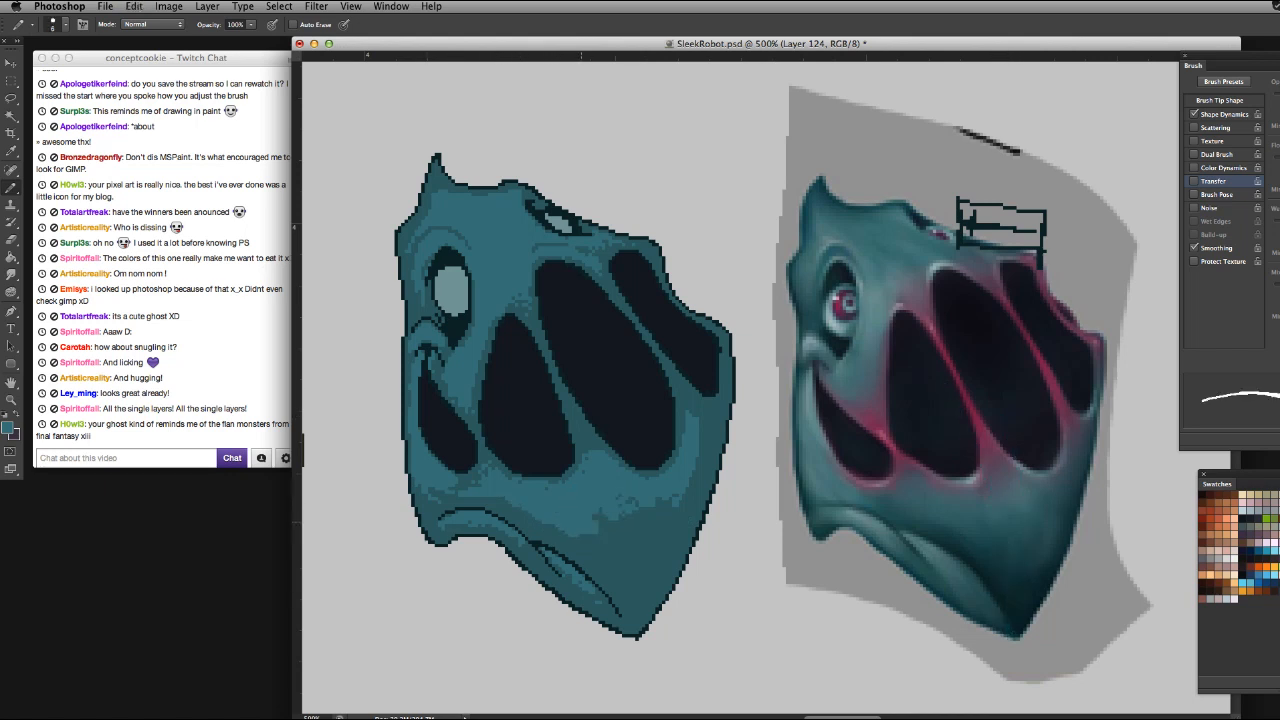
pyautogui.moveTo(616, 523)
pyautogui.mouseDown()
pyautogui.moveTo(684, 492)
pyautogui.moveTo(640, 543)
pyautogui.moveTo(560, 507)
pyautogui.moveTo(632, 541)
pyautogui.moveTo(614, 548)
pyautogui.moveTo(564, 520)
pyautogui.moveTo(647, 572)
pyautogui.moveTo(605, 516)
pyautogui.mouseUp()
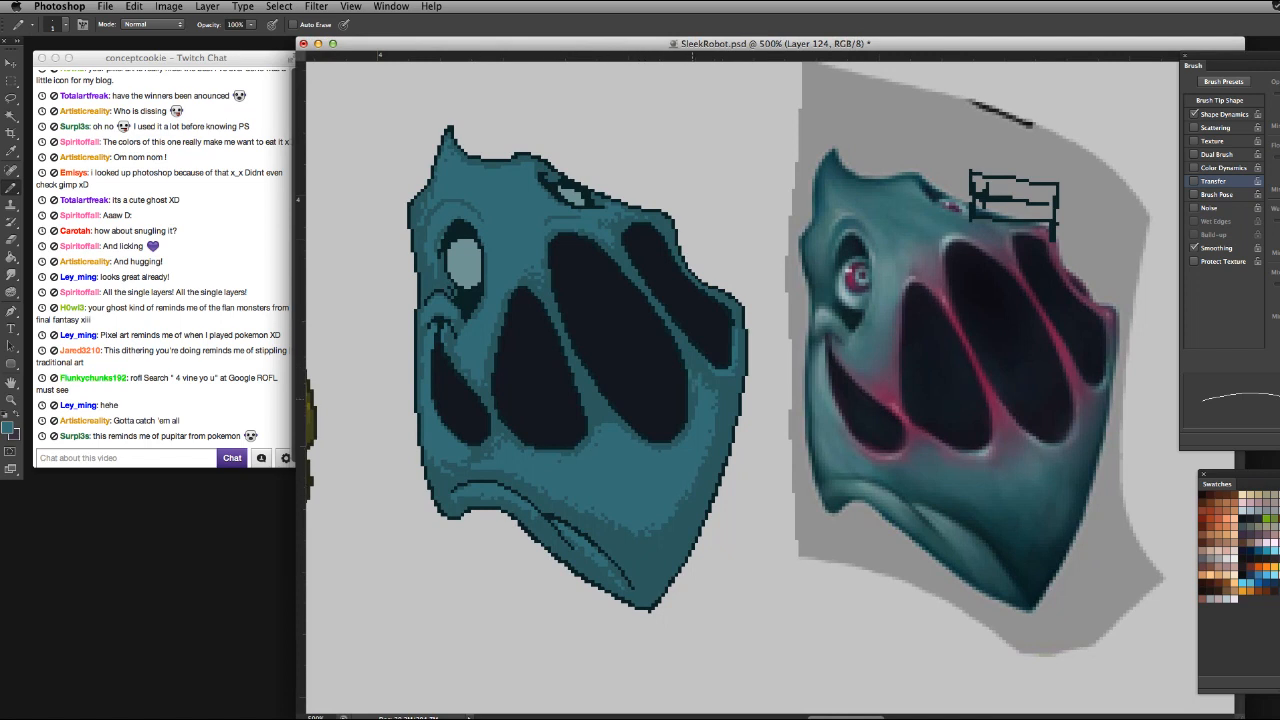
# Toggle the last shading change off and on to compare the result
pyautogui.press('super+z')
pyautogui.press('super+z')
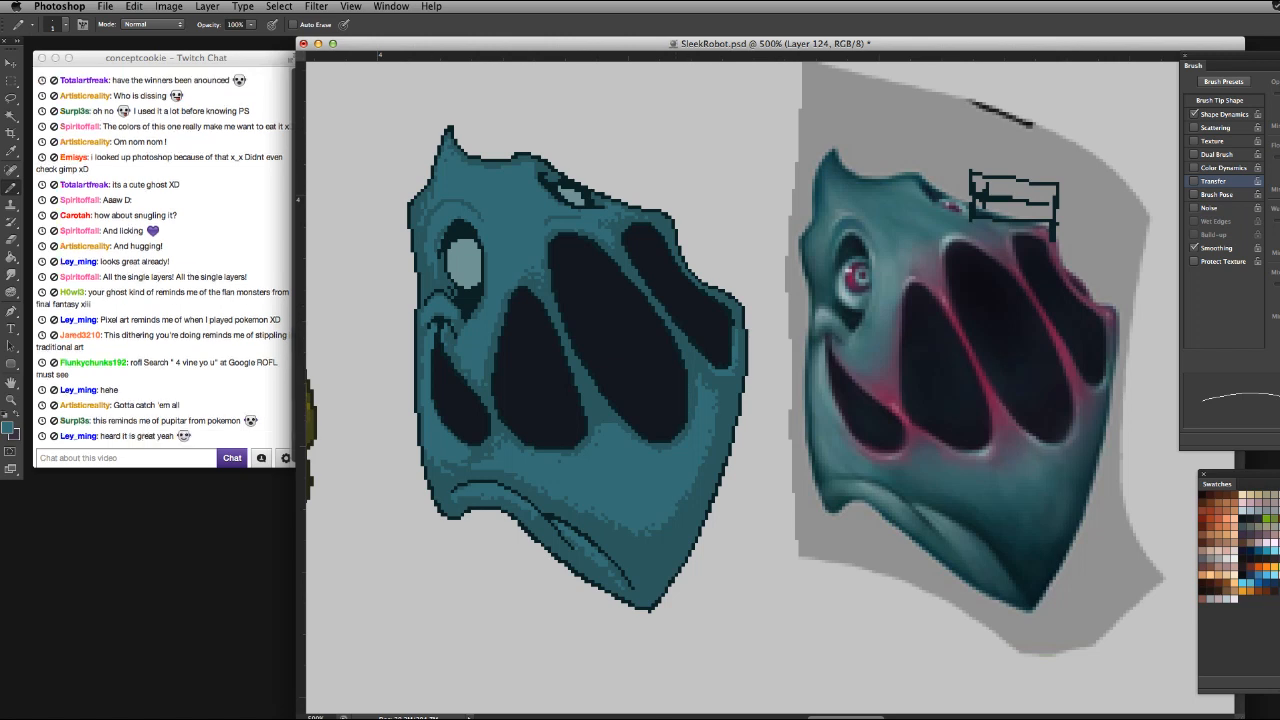
pyautogui.press('super+z')
pyautogui.press('super+z')
pyautogui.press('super+z')
pyautogui.press('super+z')
# Sample the dark magenta between the reference's holes and paint it into the gap between the second and third holes
pyautogui.keyDown('alt'); pyautogui.click(979, 369); pyautogui.keyUp('alt')
pyautogui.moveTo(564, 342); pyautogui.dragTo(571, 358)
pyautogui.moveTo(558, 318); pyautogui.dragTo(544, 284)
pyautogui.moveTo(572, 360)
pyautogui.mouseDown()
pyautogui.moveTo(590, 415)
pyautogui.moveTo(608, 414)
pyautogui.mouseUp()
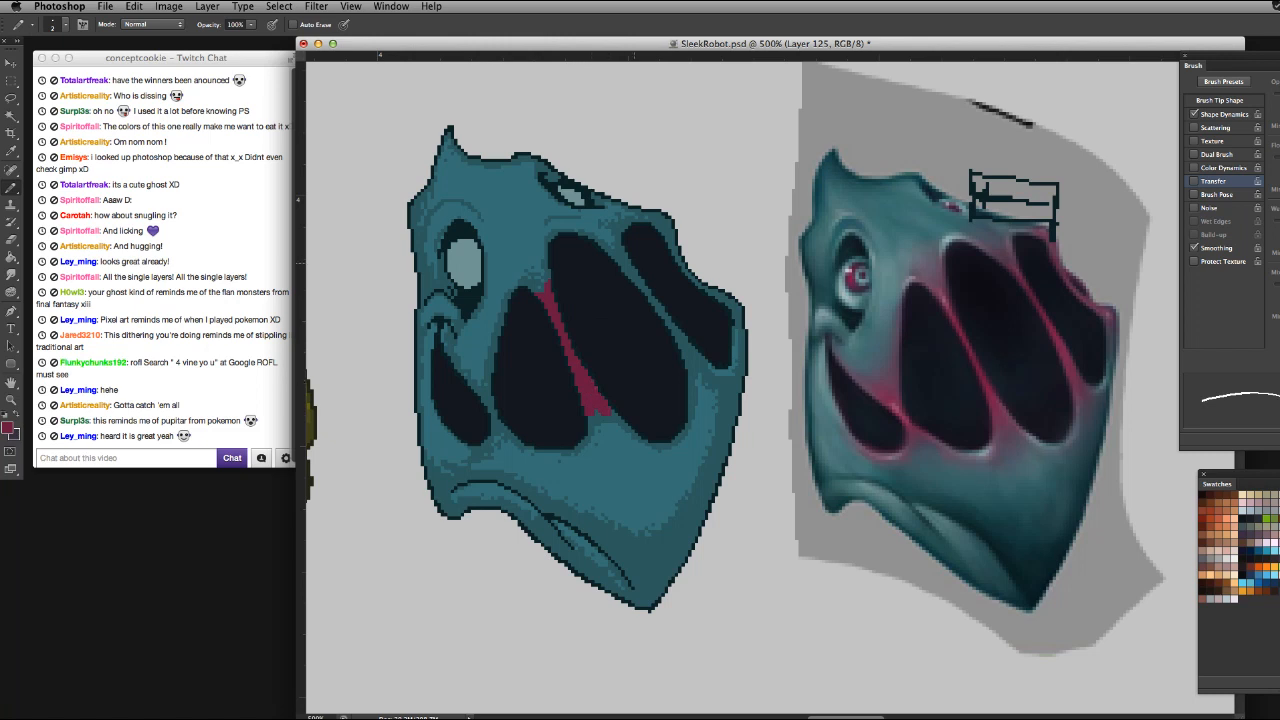
# Paint dark magenta into the gap between the third and fourth holes, undoing the stray strokes
pyautogui.moveTo(618, 256); pyautogui.dragTo(655, 305)
pyautogui.hotkey('ctrl', 'z')
pyautogui.moveTo(618, 258)
pyautogui.mouseDown()
pyautogui.moveTo(690, 362)
pyautogui.moveTo(710, 370)
pyautogui.moveTo(696, 376)
pyautogui.moveTo(610, 262)
pyautogui.moveTo(622, 260)
pyautogui.mouseUp()
pyautogui.keyDown('ctrl'); pyautogui.keyDown('alt'); pyautogui.click(648, 280); pyautogui.keyUp('alt'); pyautogui.keyUp('ctrl')
pyautogui.hotkey('ctrl', 'z')
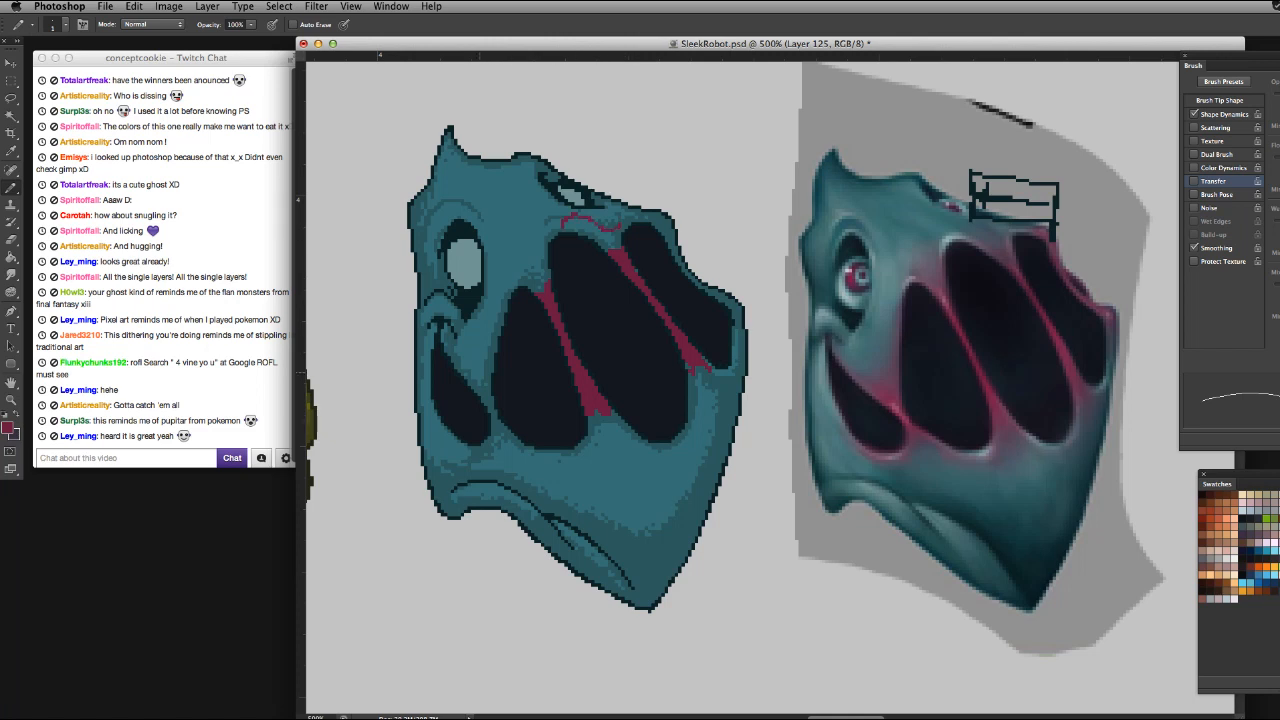
# Add dark magenta between the two front holes and along the head's back edge behind the last hole
pyautogui.moveTo(485, 398); pyautogui.dragTo(497, 415)
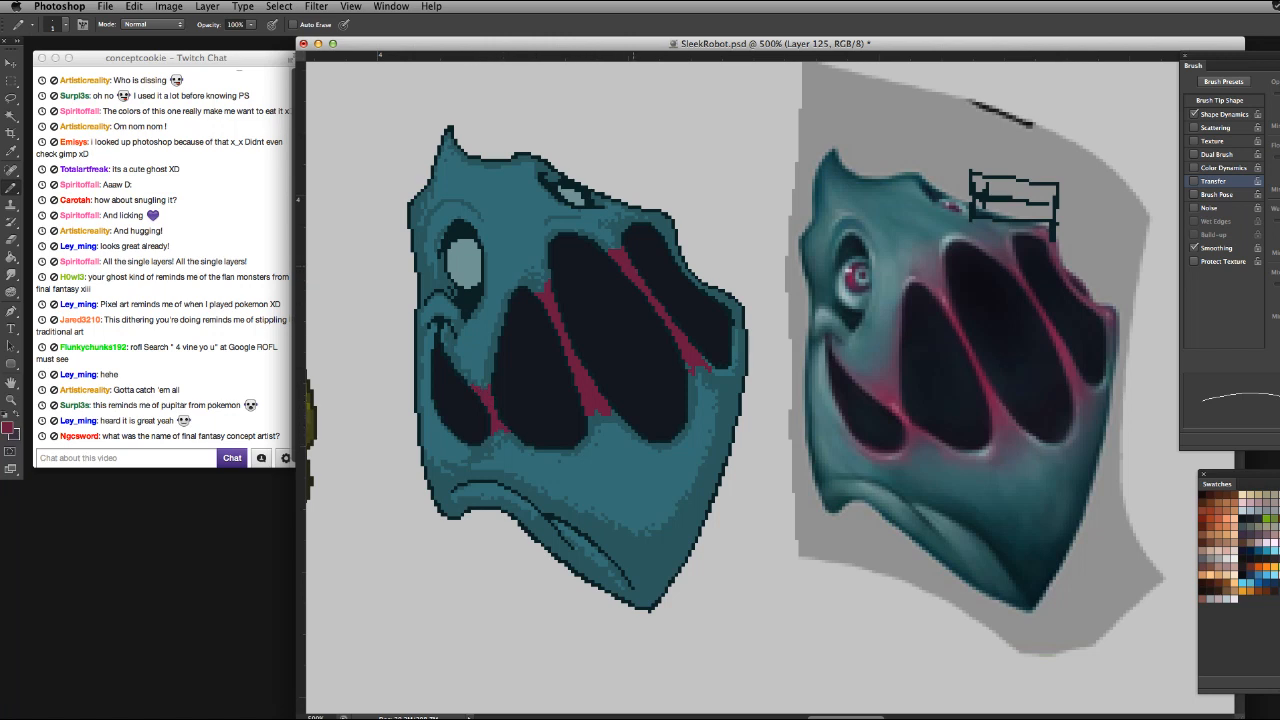
pyautogui.moveTo(674, 247); pyautogui.dragTo(698, 284)
pyautogui.click(672, 236)
pyautogui.click(718, 298)
pyautogui.press('e')
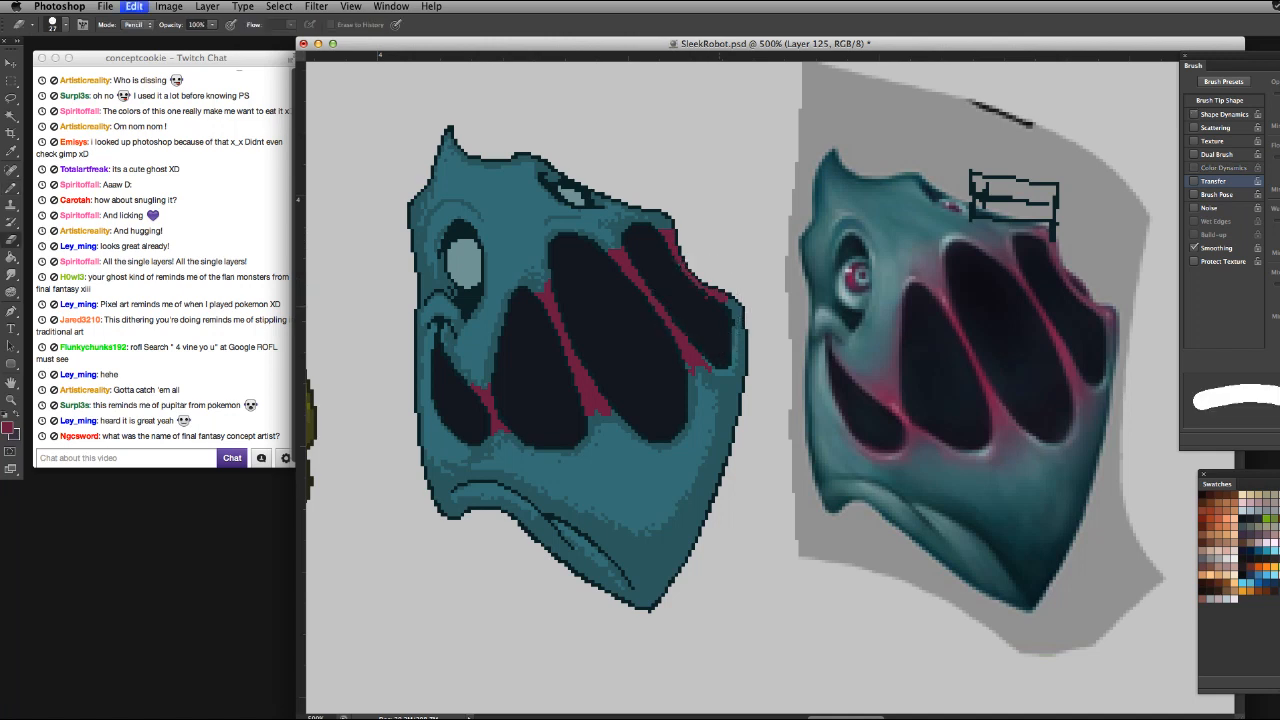
pyautogui.press('b')
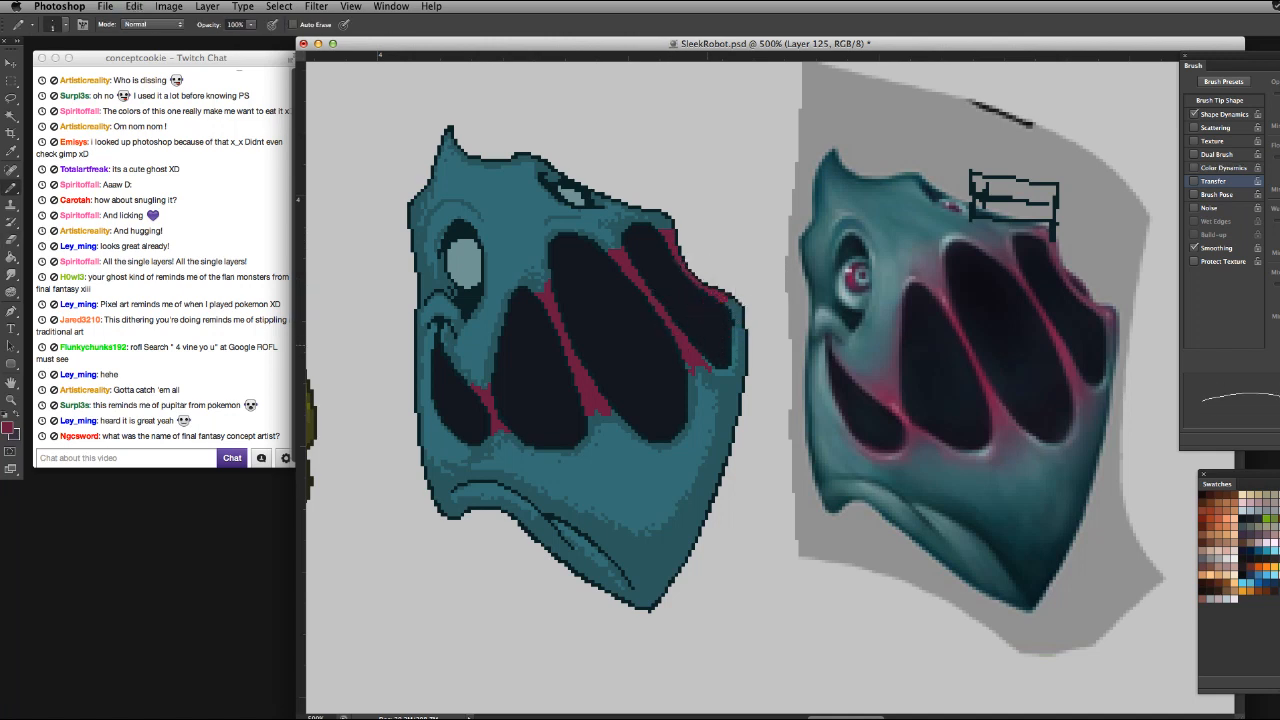
# Compare pinks sampled from the reference and the drawing, and set the foreground colour to a muted pink, #8d5171
pyautogui.keyDown('alt'); pyautogui.click(932, 273); pyautogui.keyUp('alt')
pyautogui.keyDown('alt'); pyautogui.click(544, 293); pyautogui.keyUp('alt')
pyautogui.keyDown('alt'); pyautogui.click(543, 286); pyautogui.keyUp('alt')
pyautogui.keyDown('alt'); pyautogui.click(951, 310); pyautogui.keyUp('alt')
pyautogui.keyDown('alt'); pyautogui.click(545, 293); pyautogui.keyUp('alt')
pyautogui.click(7, 427)
pyautogui.moveTo(744, 275); pyautogui.dragTo(734, 262)
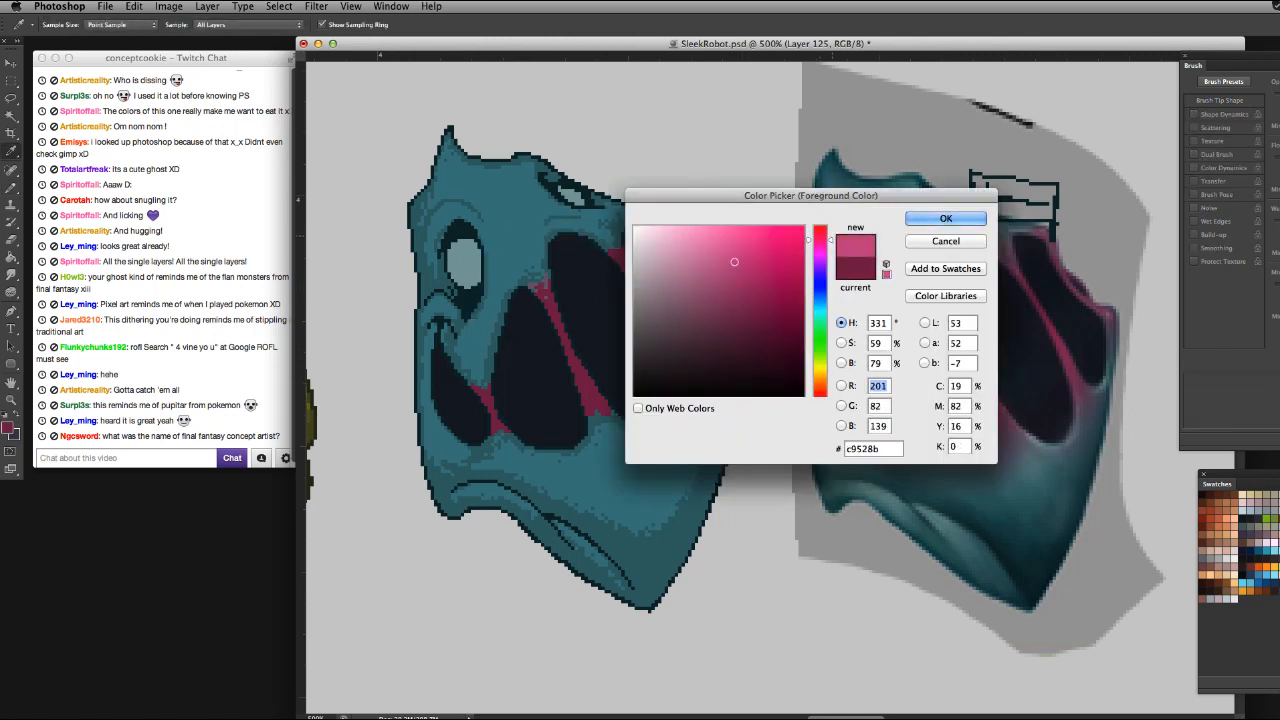
pyautogui.moveTo(820, 240)
pyautogui.mouseDown()
pyautogui.moveTo(820, 278)
pyautogui.moveTo(820, 265)
pyautogui.mouseUp()
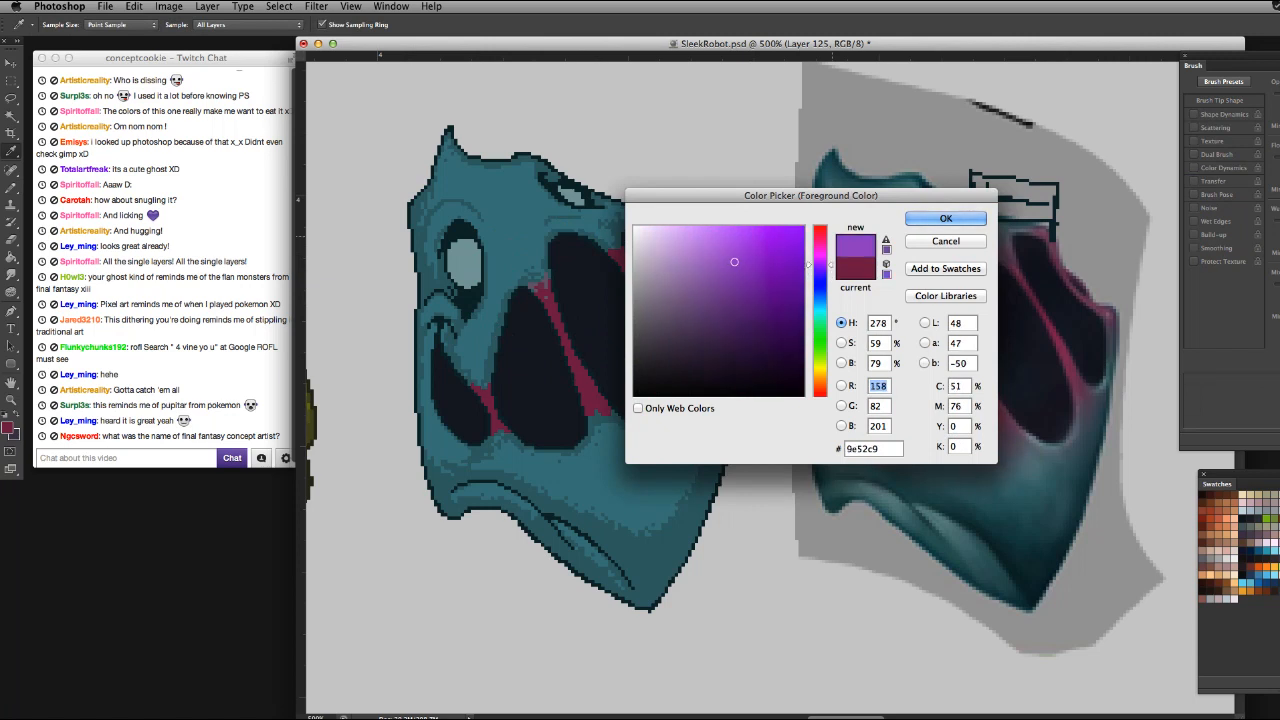
pyautogui.press('Return')
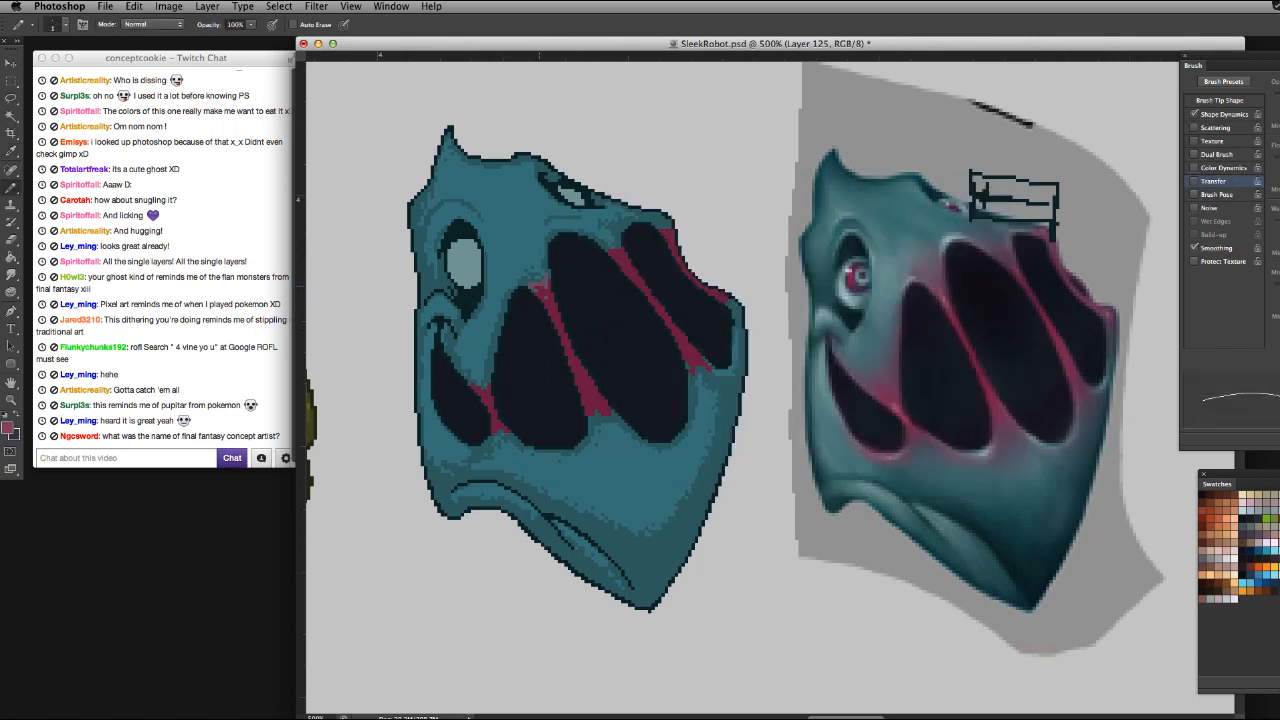
# Answer the concept artist question in the Twitch chat with "Tetsuya Nomura" and switch back to Photoshop
pyautogui.click(126, 458)
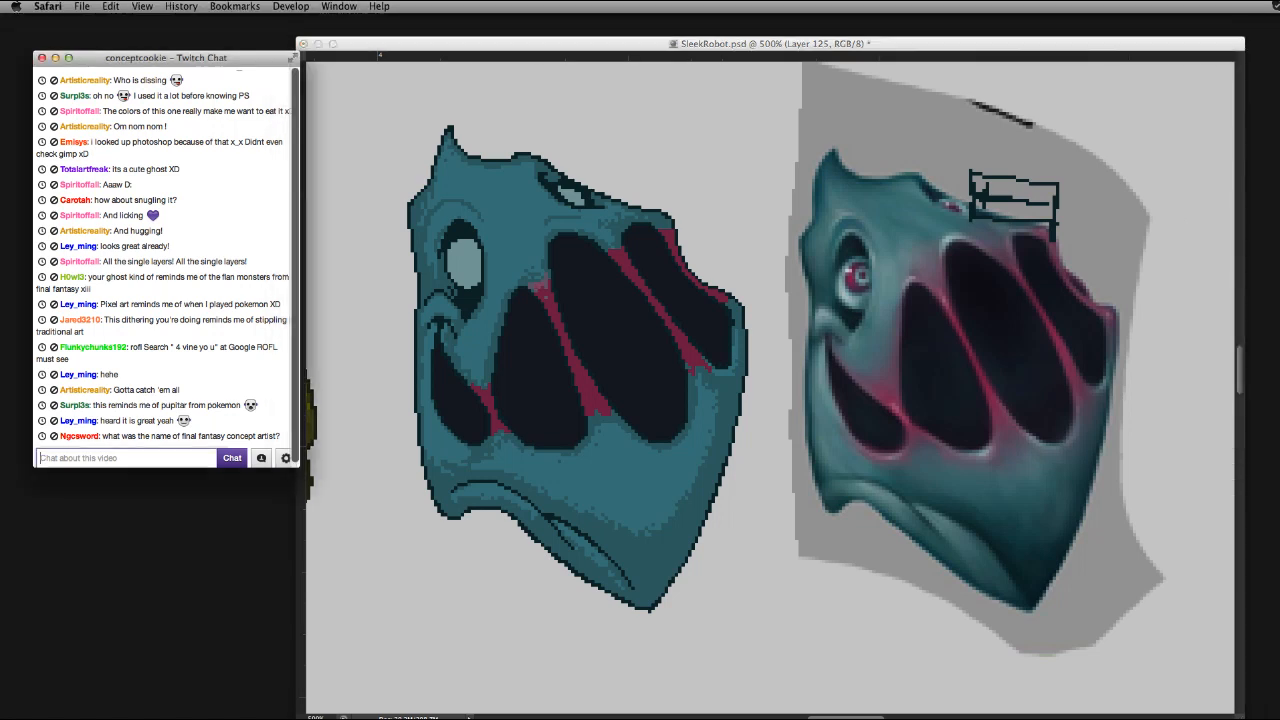
pyautogui.write('Tetsuya Nomura')
pyautogui.press('Return')
pyautogui.press('super+Tab')
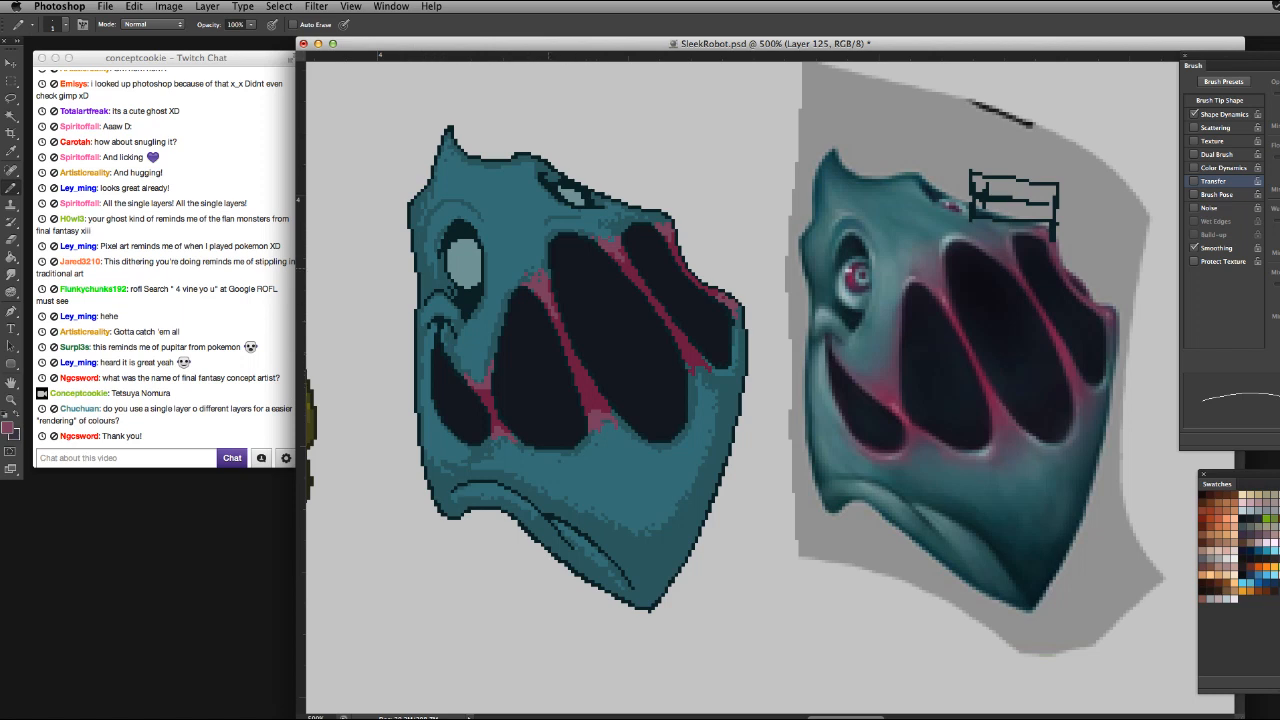
# Blend muted pink into the lower end of the magenta between the second and third holes, undoing the lines over the reference
pyautogui.moveTo(960, 238)
pyautogui.mouseDown()
pyautogui.moveTo(1002, 426)
pyautogui.moveTo(914, 234)
pyautogui.mouseUp()
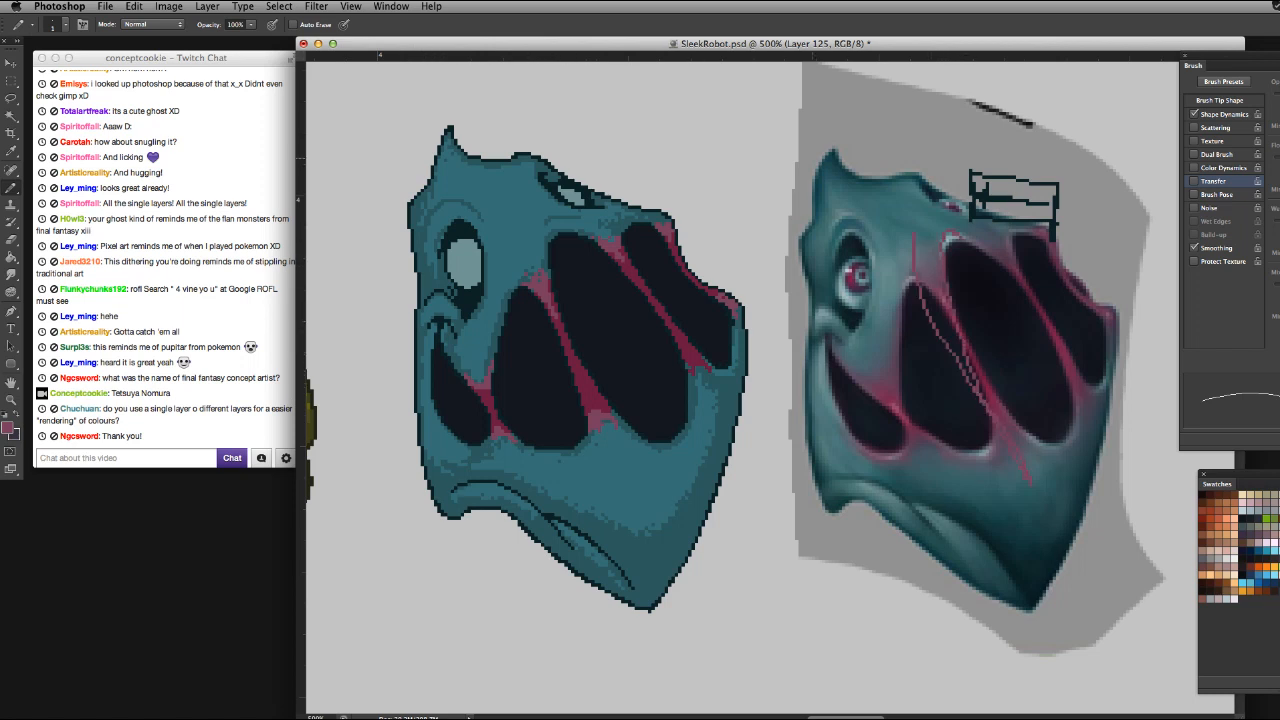
pyautogui.press('super+z')
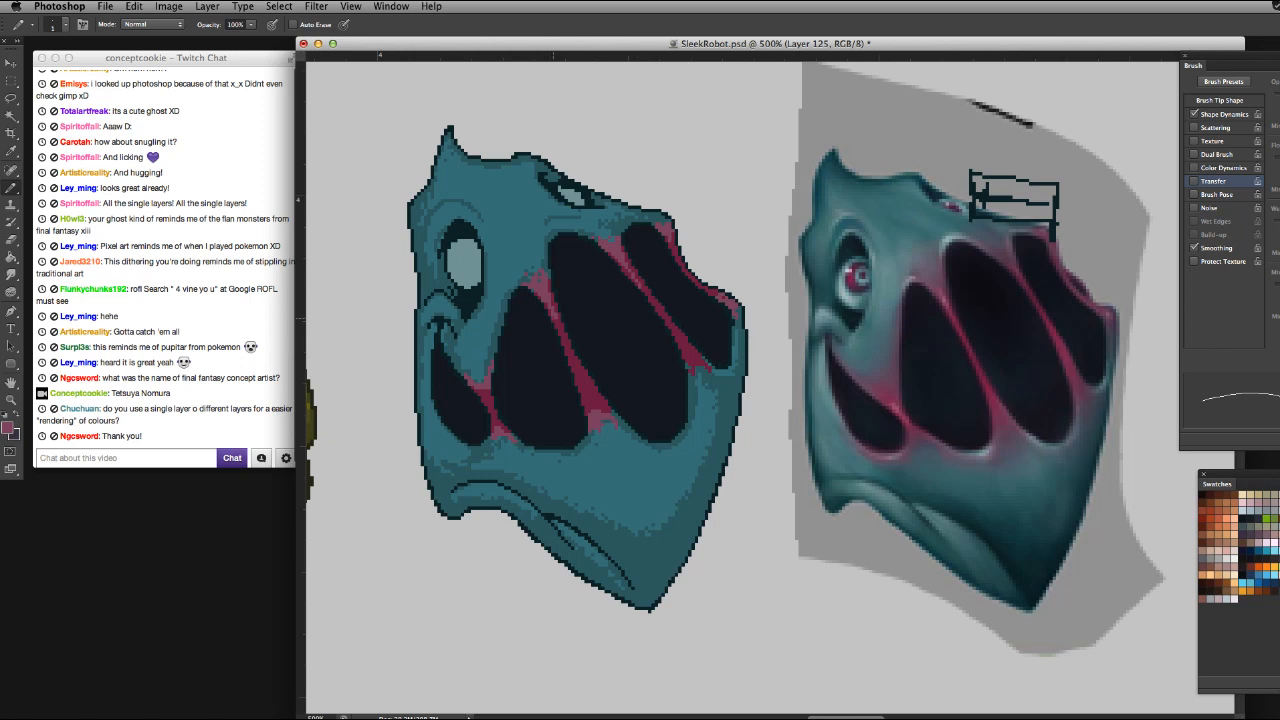
pyautogui.moveTo(589, 388)
pyautogui.mouseDown()
pyautogui.moveTo(589, 408)
pyautogui.moveTo(601, 408)
pyautogui.mouseUp()
# Sample a greyish purple from the reference above the holes and dither it around the outer edges of the pink areas
pyautogui.click(7, 428)
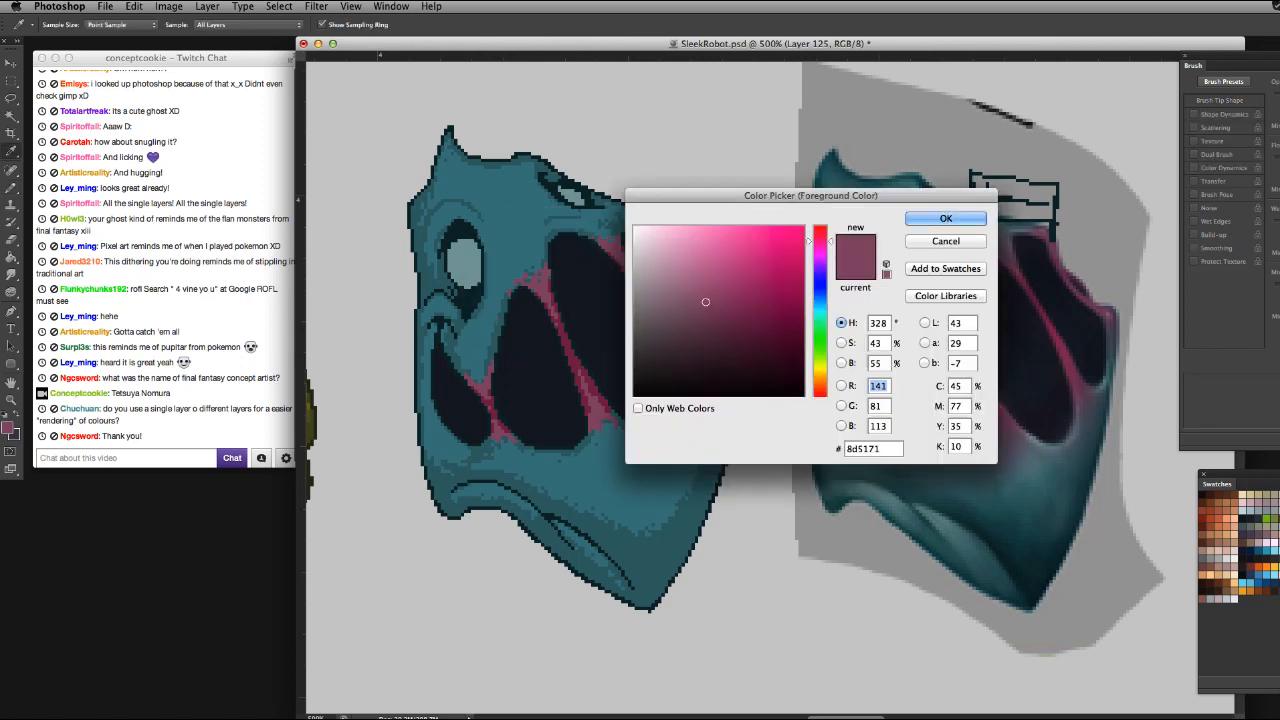
pyautogui.click(946, 217)
pyautogui.keyDown('alt'); pyautogui.click(932, 257); pyautogui.keyUp('alt')
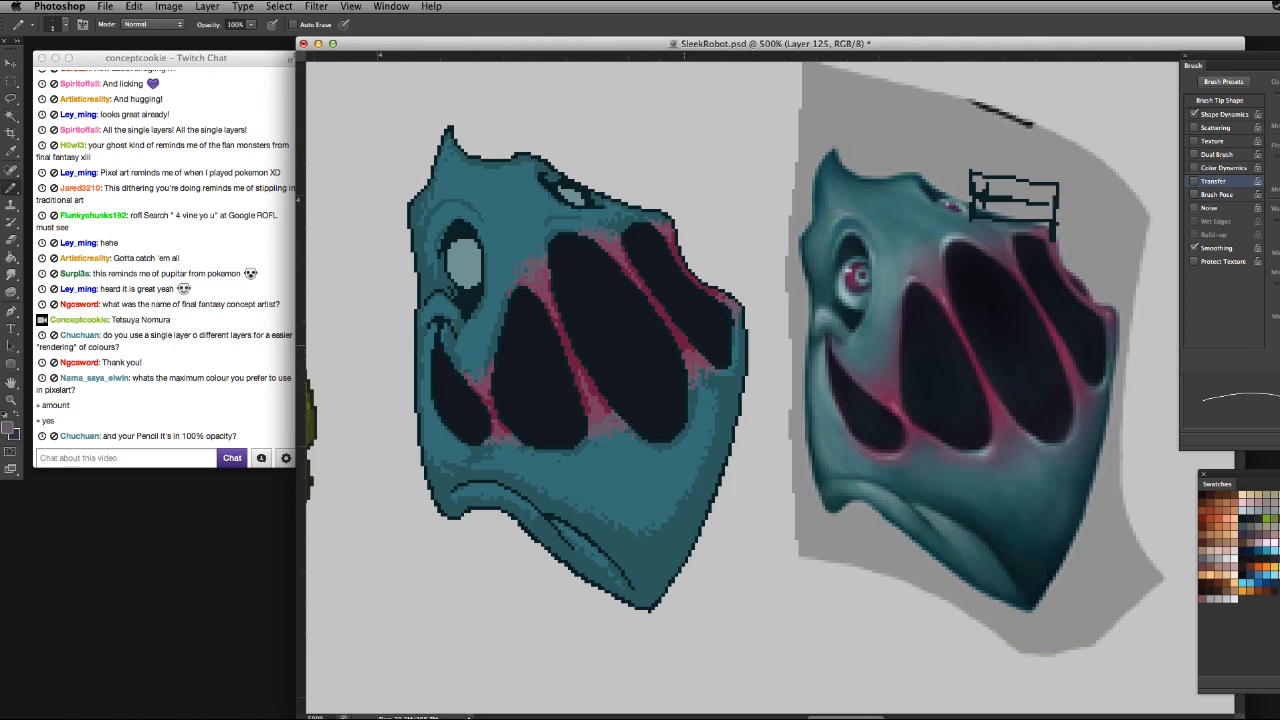
# Check the Pencil's size and hardness settings and resample the pink between the third and fourth holes
pyautogui.rightClick(690, 318)
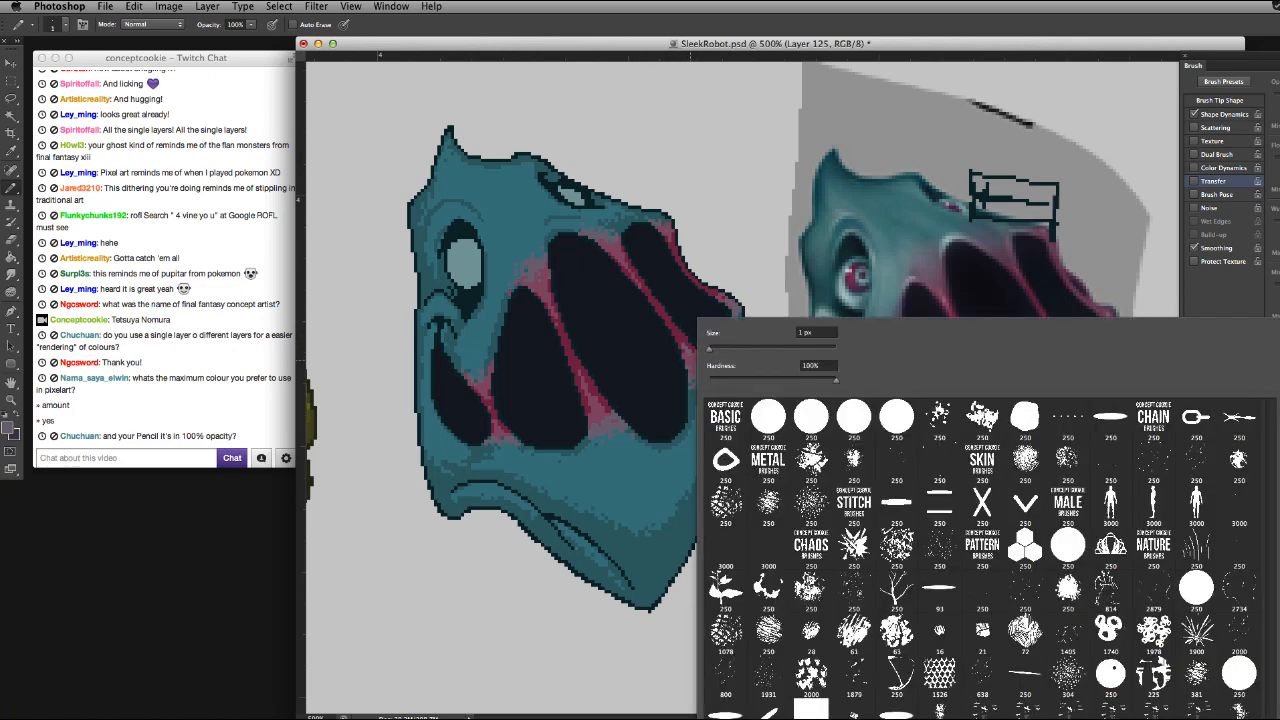
pyautogui.press('Escape')
pyautogui.keyDown('alt'); pyautogui.click(686, 350); pyautogui.keyUp('alt')
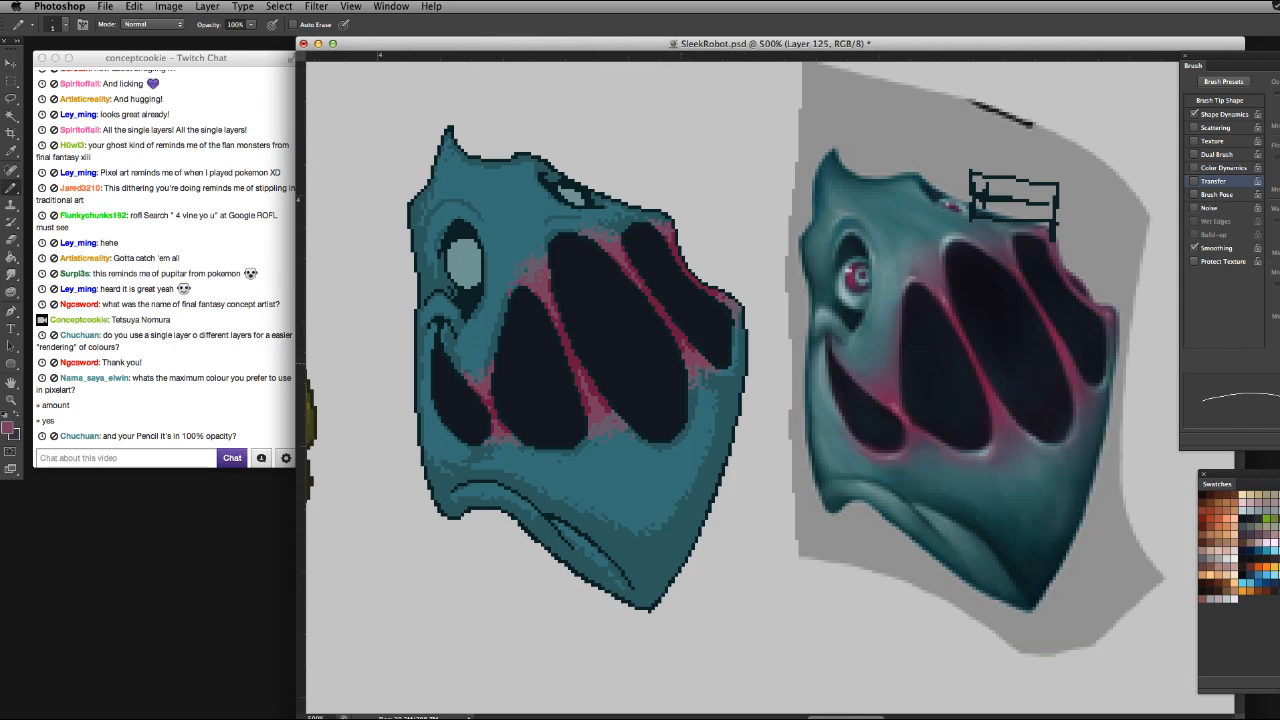
# Undo the stray stroke across the canvas and toggle the pink shading off and on to compare the head
pyautogui.moveTo(636, 103)
pyautogui.mouseDown()
pyautogui.moveTo(770, 183)
pyautogui.moveTo(794, 470)
pyautogui.moveTo(776, 714)
pyautogui.mouseUp()
pyautogui.press('super+z')
pyautogui.press('super+z')
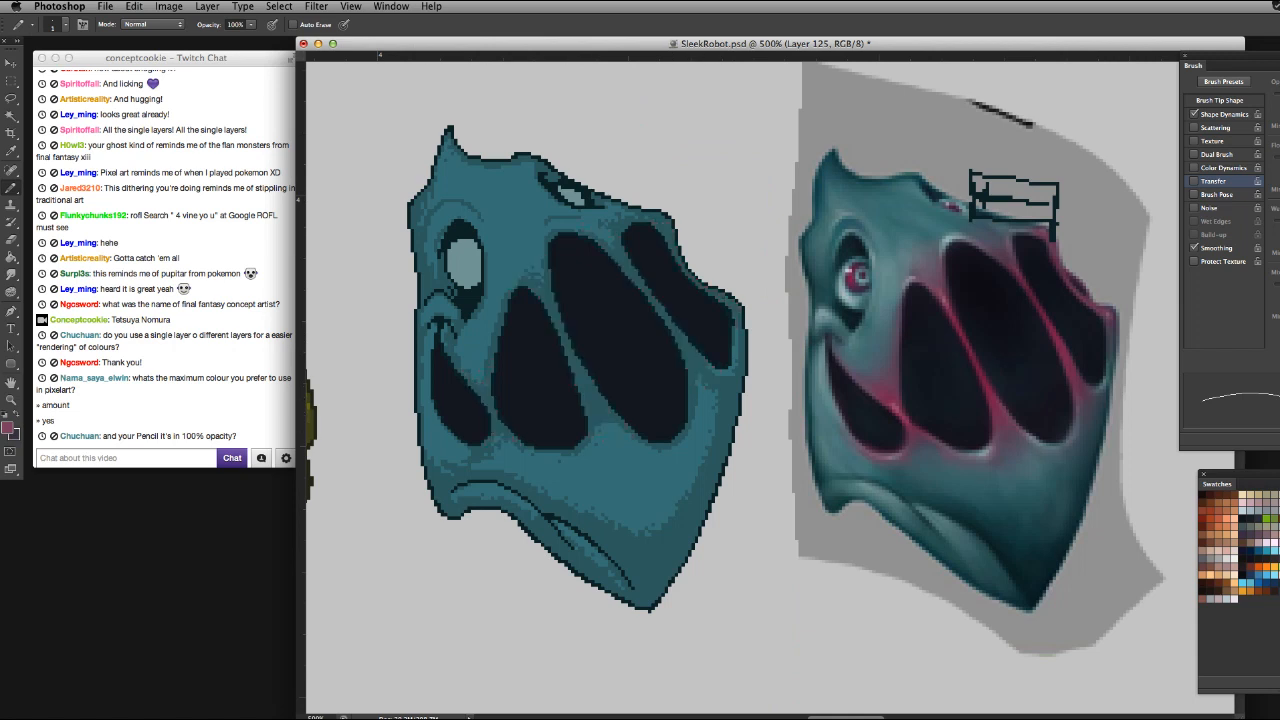
pyautogui.press('super+z')
pyautogui.press('super+z')
pyautogui.press('super+z')
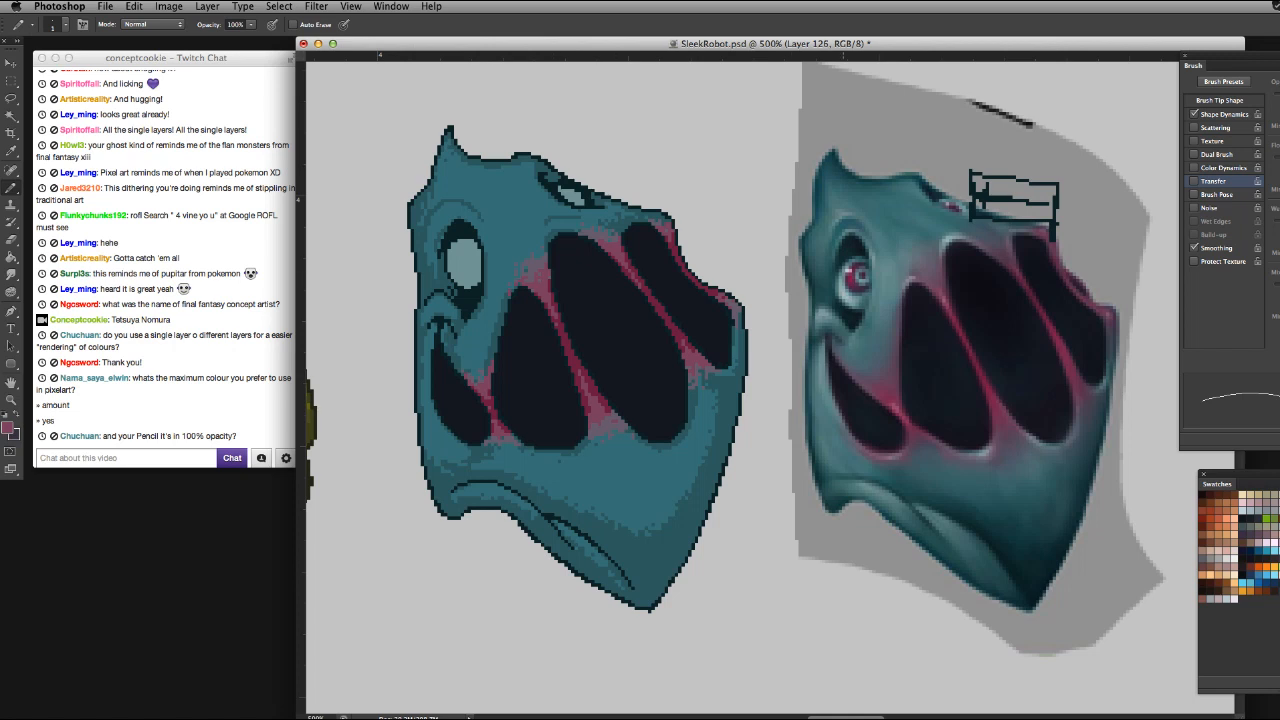
# Sample the reference's pale rim highlight, shift it to a pale lilac with hue 289, and dot highlights around the hole tips
pyautogui.keyDown('alt'); pyautogui.click(946, 239); pyautogui.keyUp('alt')
pyautogui.click(9, 427)
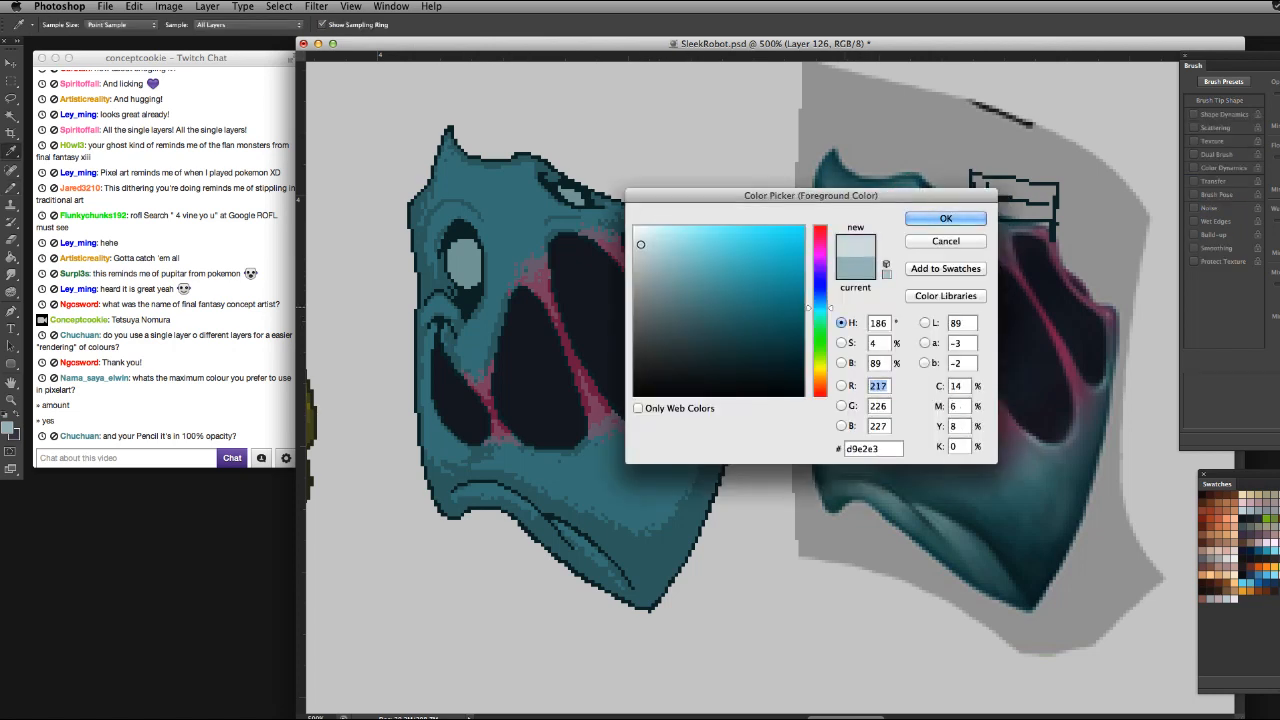
pyautogui.moveTo(819, 308); pyautogui.dragTo(819, 258)
pyautogui.press('Return')
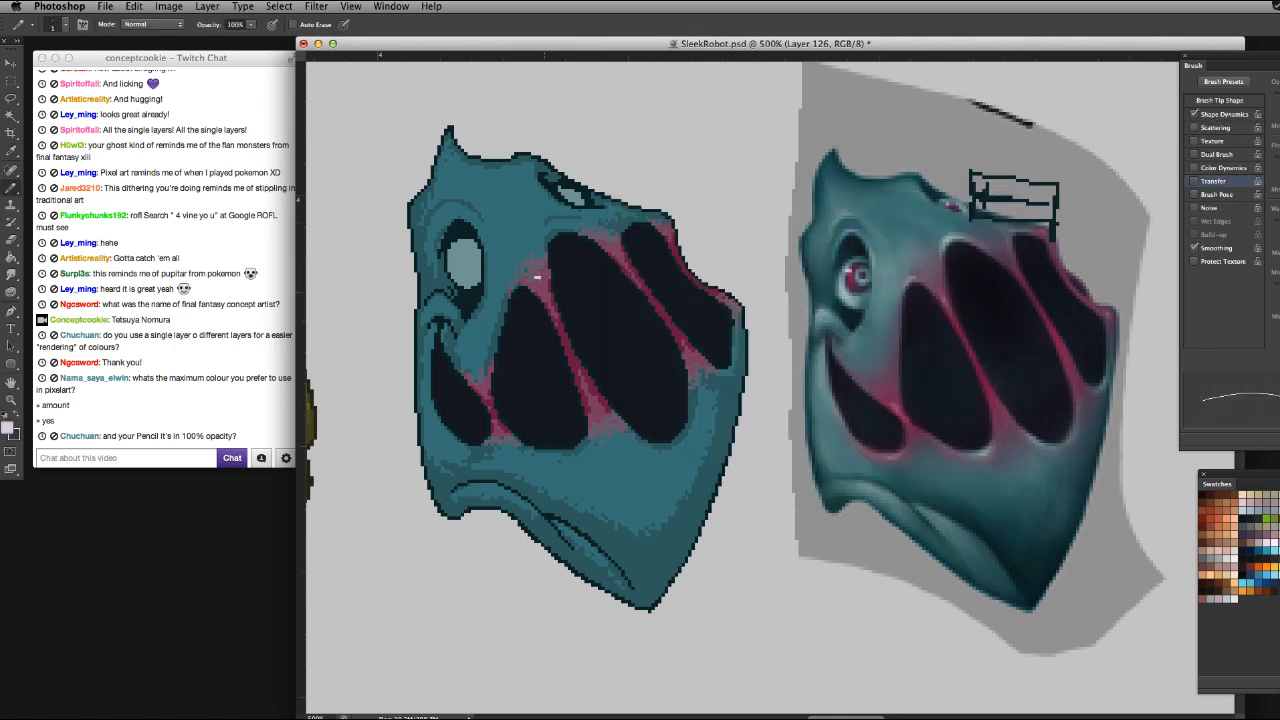
pyautogui.press('super+z')
pyautogui.press('super+z')
# Darken the lilac to #c6bcc8 and add highlight pixels along the lower rims of the middle holes, undoing the stray stroke
pyautogui.click(8, 428)
pyautogui.click(643, 264)
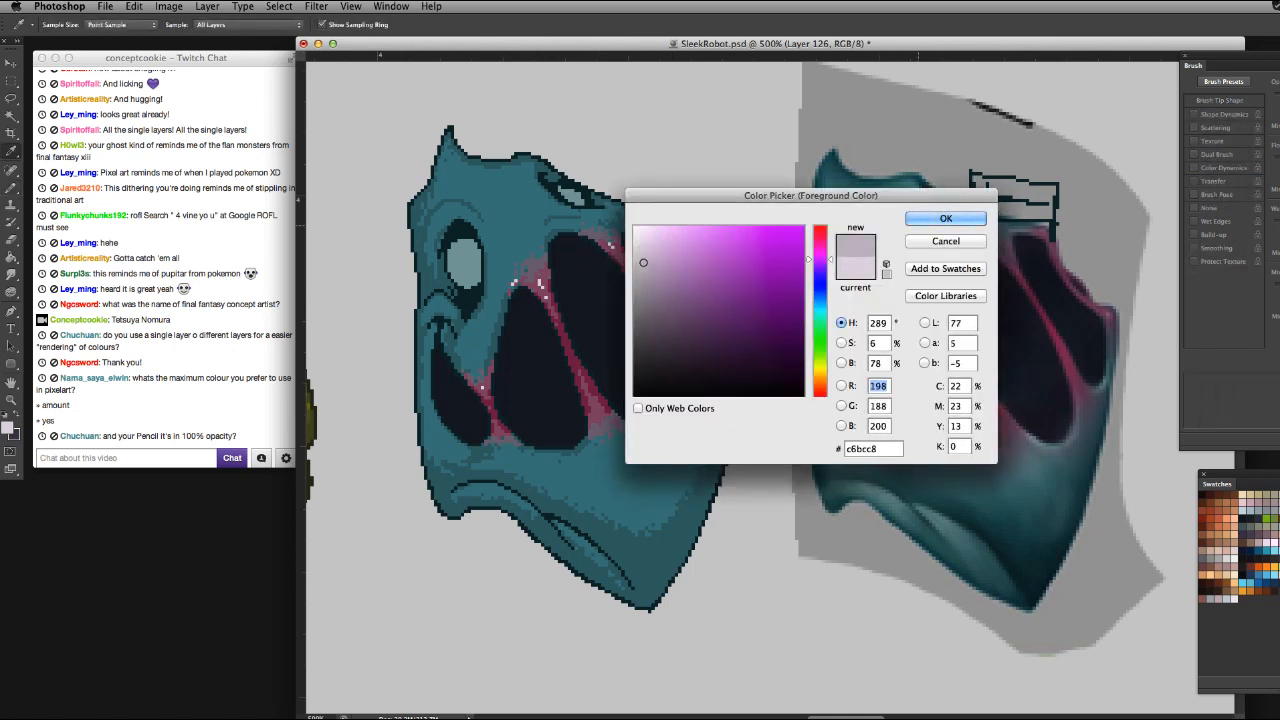
pyautogui.press('Return')
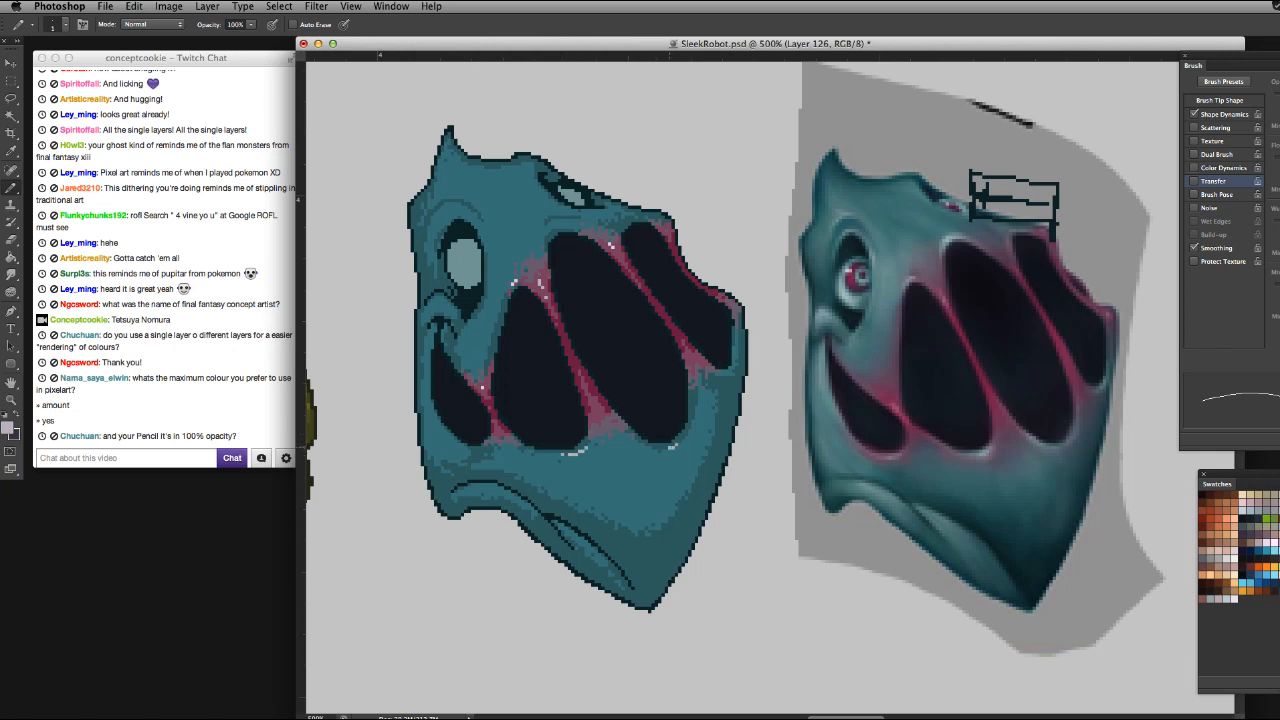
pyautogui.click(682, 440)
pyautogui.moveTo(367, 97)
pyautogui.mouseDown()
pyautogui.moveTo(475, 290)
pyautogui.moveTo(532, 154)
pyautogui.moveTo(346, 276)
pyautogui.mouseUp()
pyautogui.press('super+z')
# Try highlighting the horn and the ridge above the eye with a lighter teal #559f99, and undo the strokes
pyautogui.moveTo(500, 208); pyautogui.dragTo(474, 188)
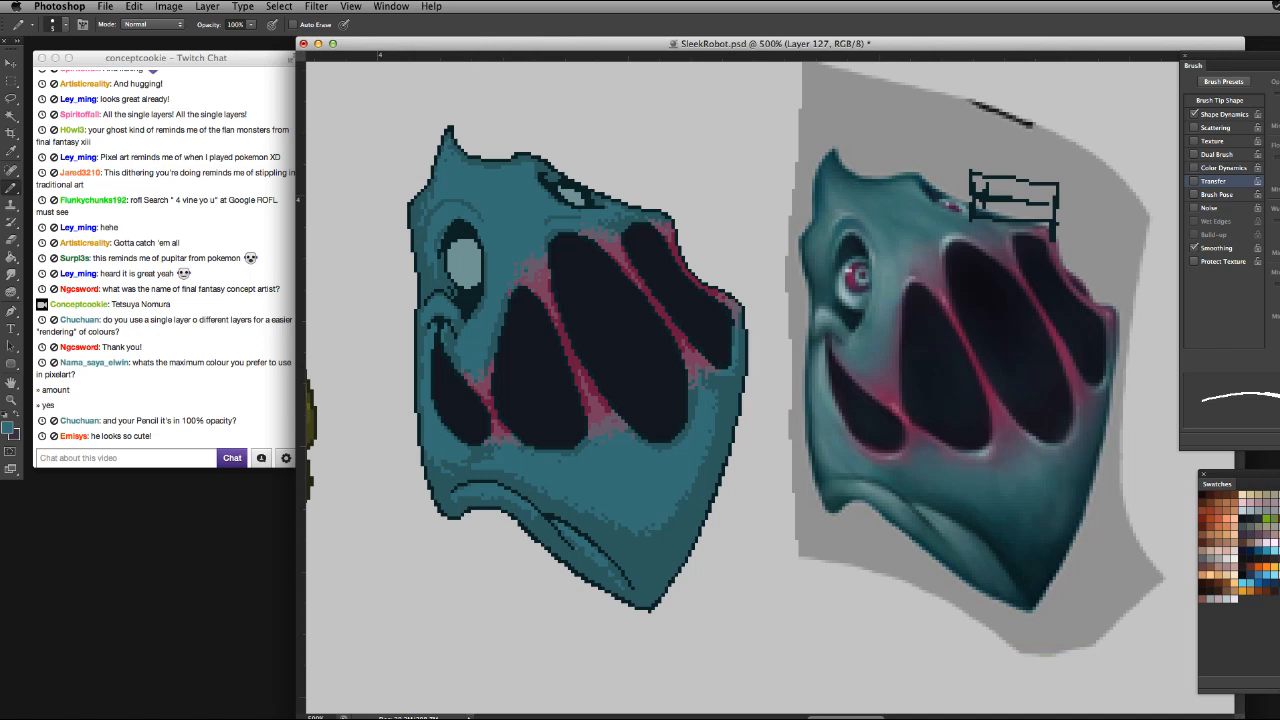
pyautogui.click(9, 427)
pyautogui.moveTo(718, 291); pyautogui.dragTo(713, 290)
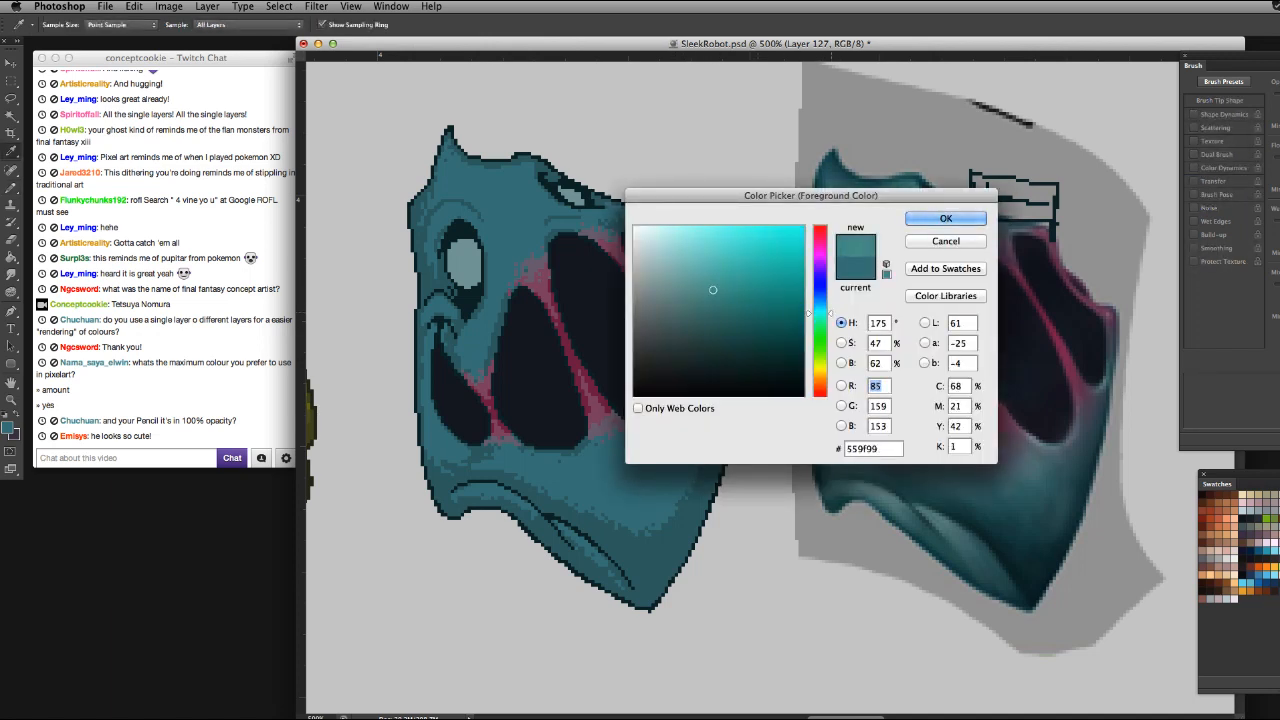
pyautogui.press('Return')
pyautogui.moveTo(507, 218); pyautogui.dragTo(491, 208)
pyautogui.press('super+z')
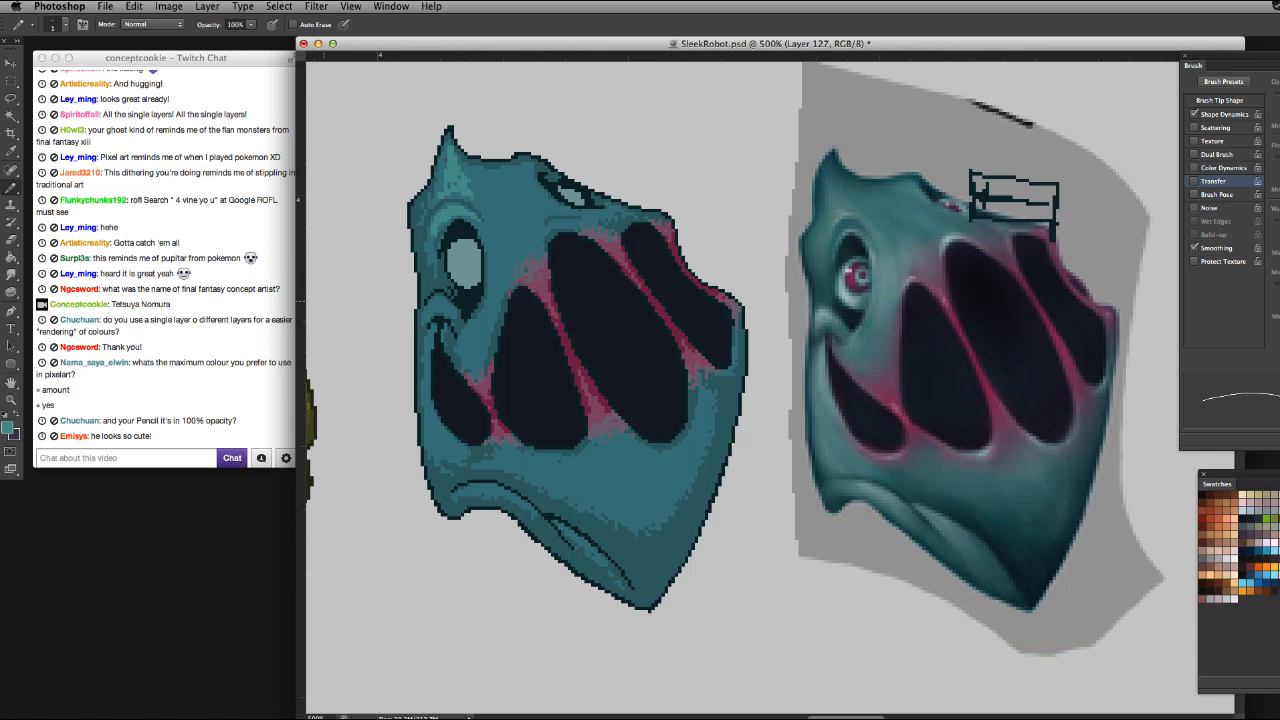
pyautogui.press('alt+super+z')
pyautogui.press('alt+super+z')
pyautogui.press('alt+super+z')
pyautogui.press('alt+super+z')
pyautogui.press('alt+super+z')
pyautogui.press('alt+super+z')
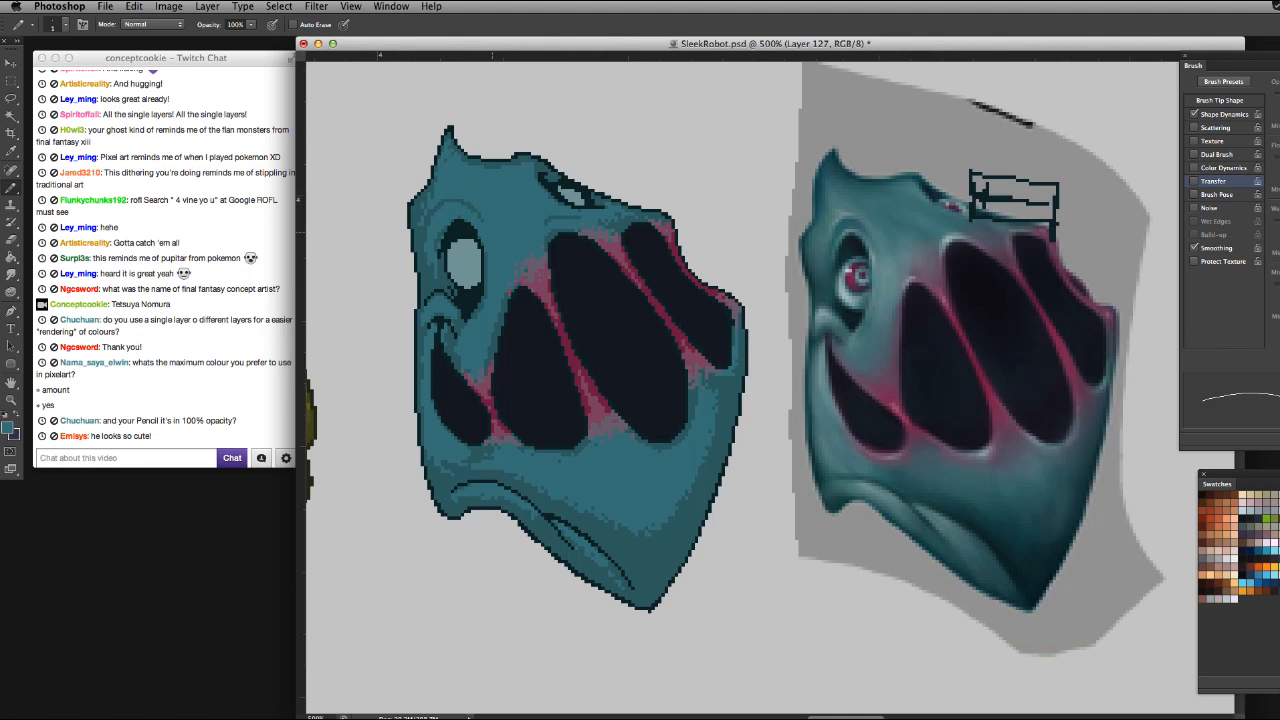
# Lighten the foreground teal slightly and paint highlights on the horn, around the eye and across the forehead
pyautogui.click(8, 428)
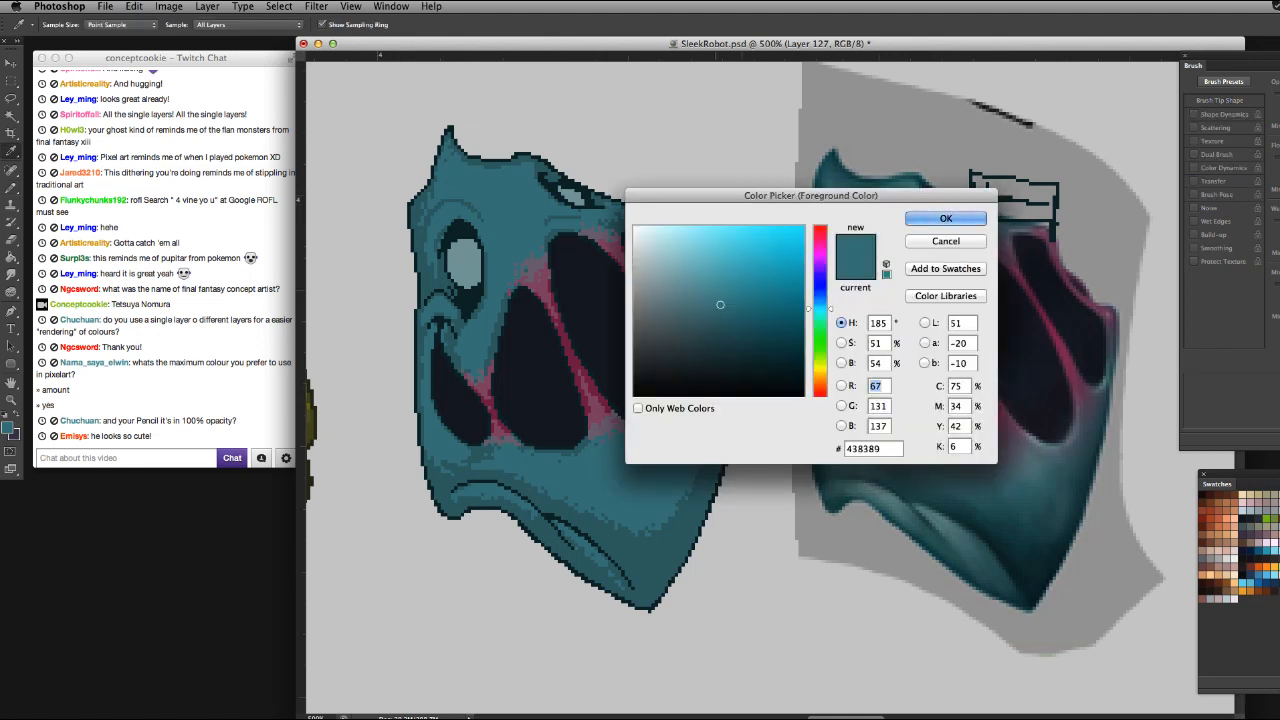
pyautogui.press('Return')
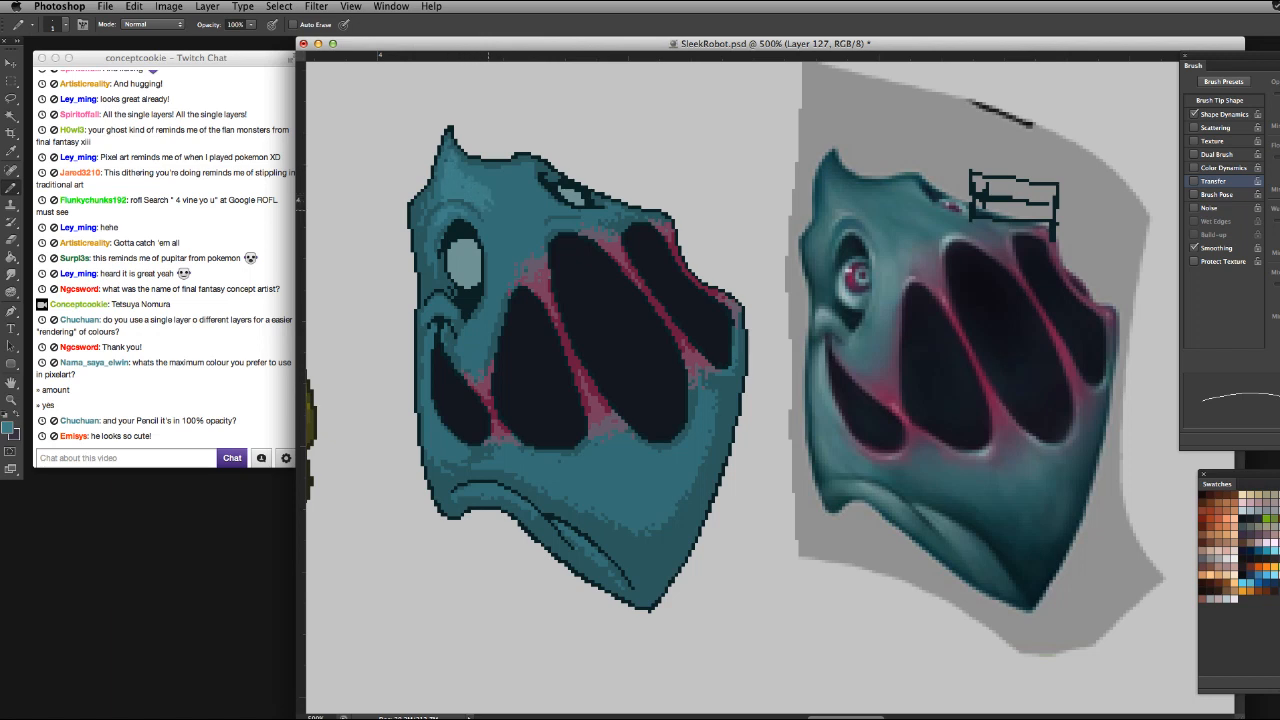
pyautogui.press(']')
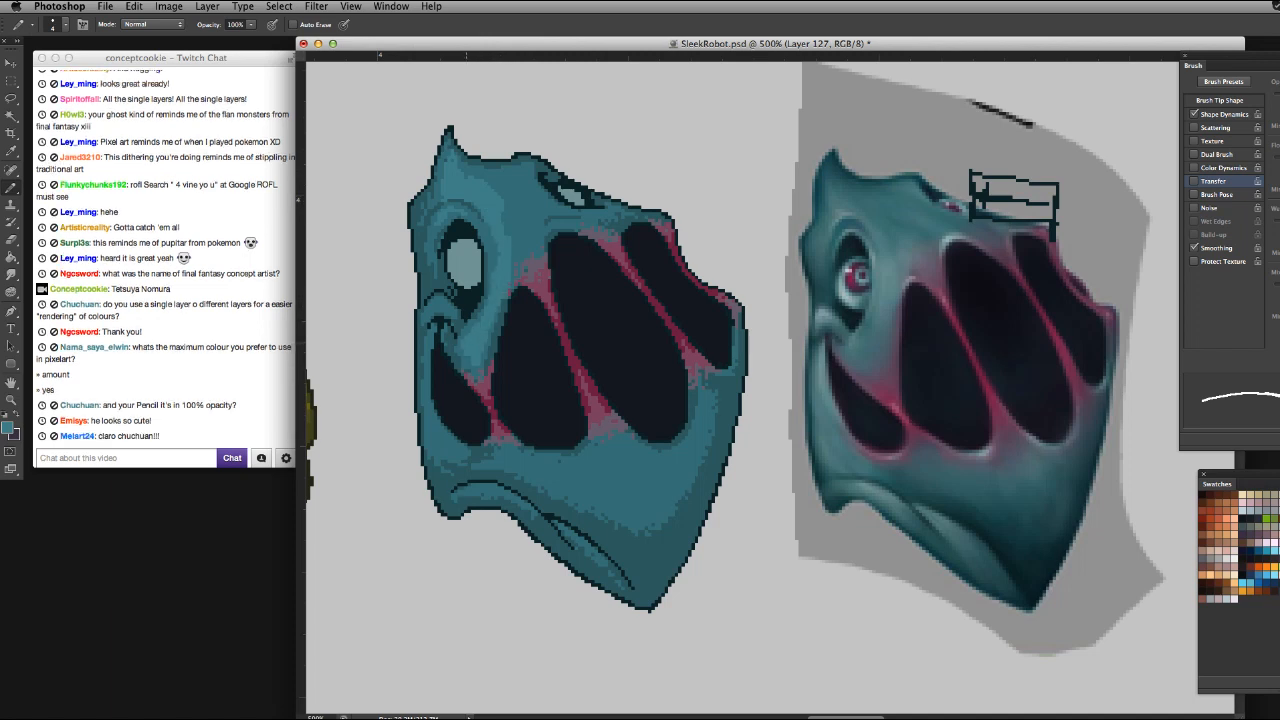
pyautogui.moveTo(498, 236); pyautogui.dragTo(490, 235)
pyautogui.moveTo(488, 233); pyautogui.dragTo(468, 234)
pyautogui.press(']')
pyautogui.press(']')
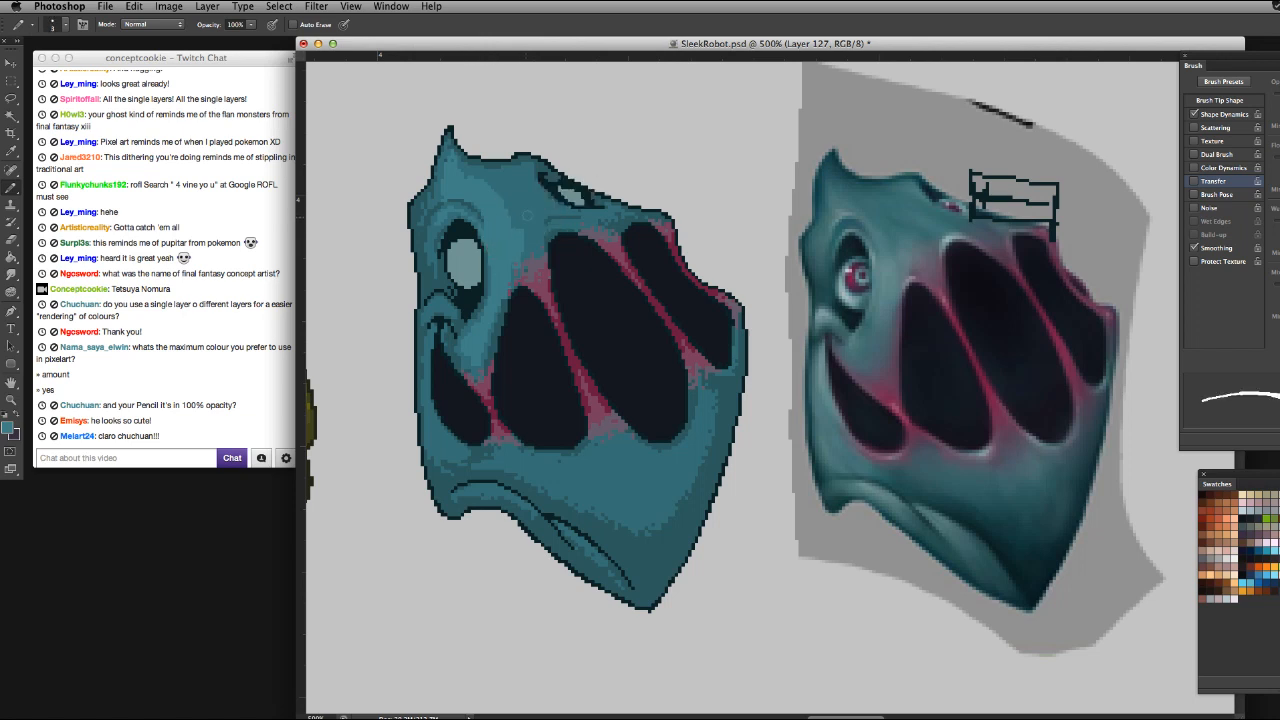
pyautogui.moveTo(528, 218); pyautogui.dragTo(525, 218)
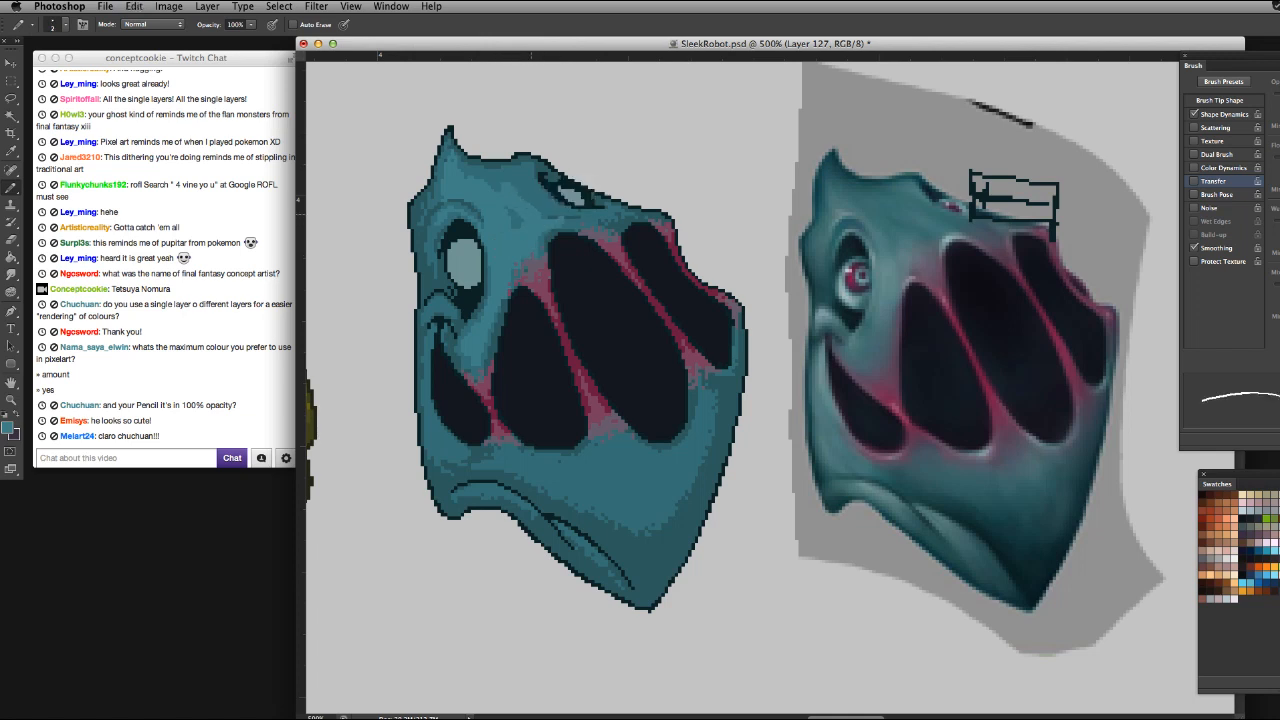
# Refine the forehead highlight near the small upper eye with a smaller pencil, undoing the stray pixels
pyautogui.press('[')
pyautogui.moveTo(518, 230); pyautogui.dragTo(521, 230)
pyautogui.press('[')
pyautogui.click(545, 202)
pyautogui.click(532, 180)
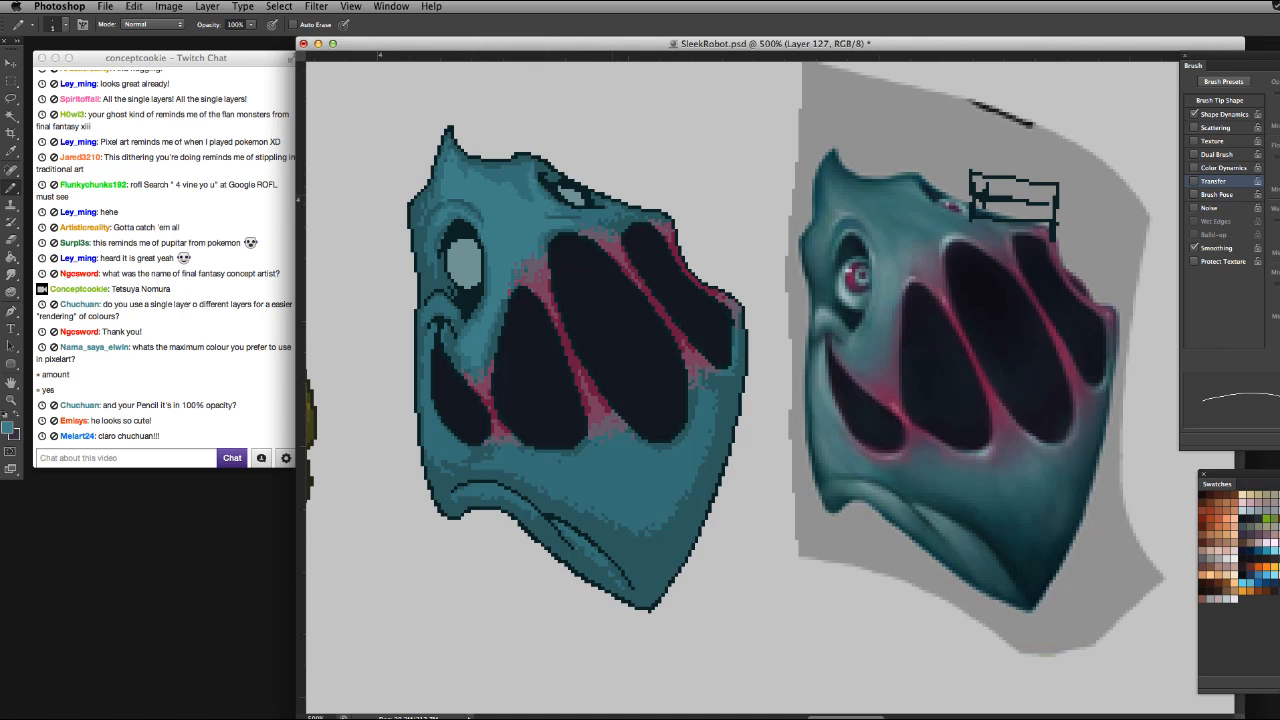
pyautogui.hotkey('ctrl', 'z')
pyautogui.hotkey('ctrl', 'z')
# Extend the lighter teal along the front edge of the face, beneath the row of holes and beside the rearmost hole
pyautogui.moveTo(426, 363); pyautogui.dragTo(426, 377)
pyautogui.moveTo(458, 452)
pyautogui.mouseDown()
pyautogui.moveTo(680, 442)
pyautogui.moveTo(700, 412)
pyautogui.moveTo(666, 448)
pyautogui.moveTo(695, 400)
pyautogui.mouseUp()
pyautogui.press(']')
pyautogui.press(']')
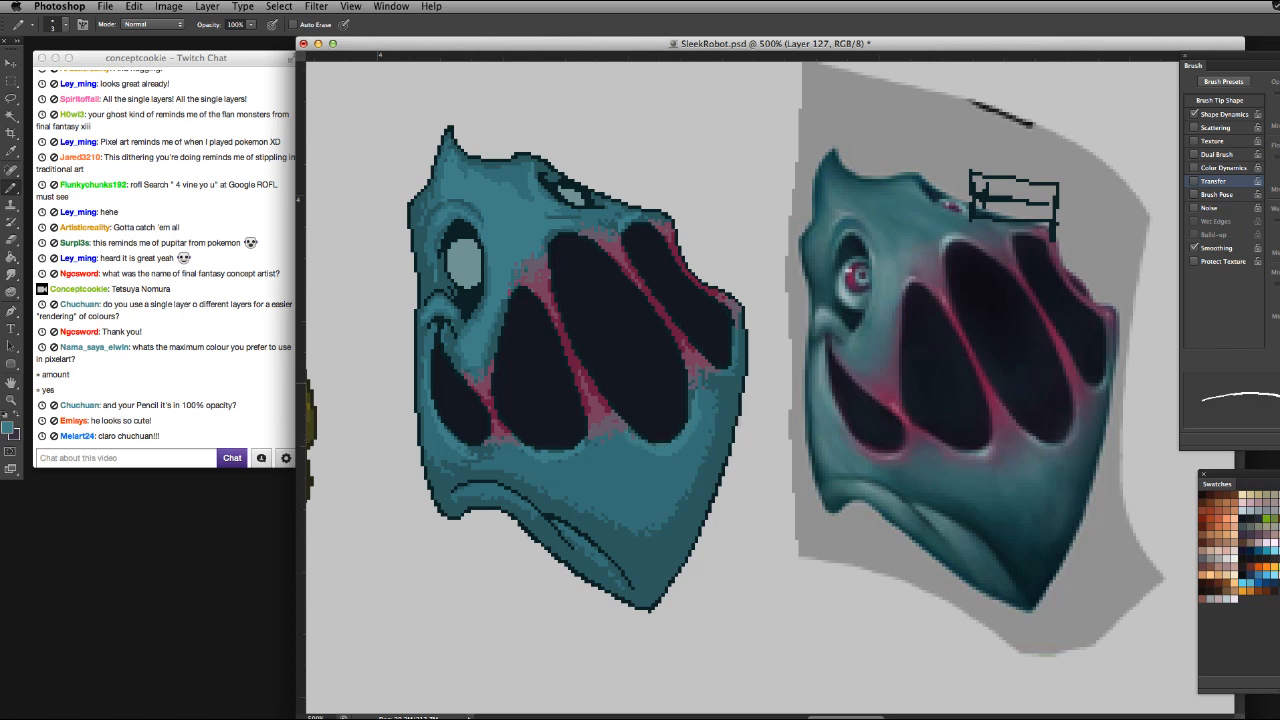
pyautogui.press('[')
pyautogui.press('[')
pyautogui.moveTo(716, 376); pyautogui.dragTo(735, 360)
pyautogui.moveTo(603, 466)
pyautogui.mouseDown()
pyautogui.moveTo(615, 466)
pyautogui.moveTo(577, 456)
pyautogui.moveTo(618, 438)
pyautogui.moveTo(645, 458)
pyautogui.moveTo(586, 476)
pyautogui.moveTo(650, 460)
pyautogui.moveTo(530, 457)
pyautogui.moveTo(672, 452)
pyautogui.mouseUp()
# Erase the stray light patch beneath the middle holes and compare the area with and without the erasure
pyautogui.press('e')
pyautogui.press('b')
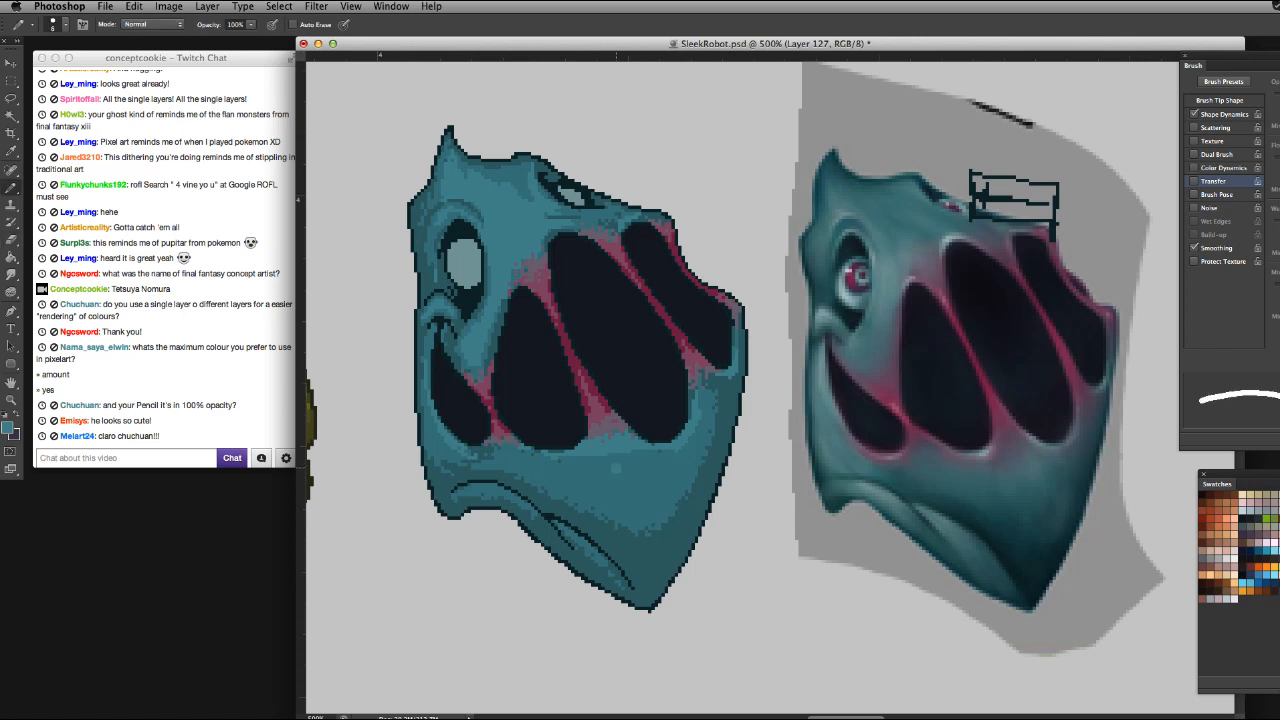
pyautogui.press('e')
pyautogui.moveTo(578, 466)
pyautogui.mouseDown()
pyautogui.moveTo(620, 452)
pyautogui.moveTo(574, 453)
pyautogui.moveTo(646, 445)
pyautogui.moveTo(622, 438)
pyautogui.moveTo(634, 439)
pyautogui.mouseUp()
pyautogui.press('super+z')
pyautogui.press('super+z')
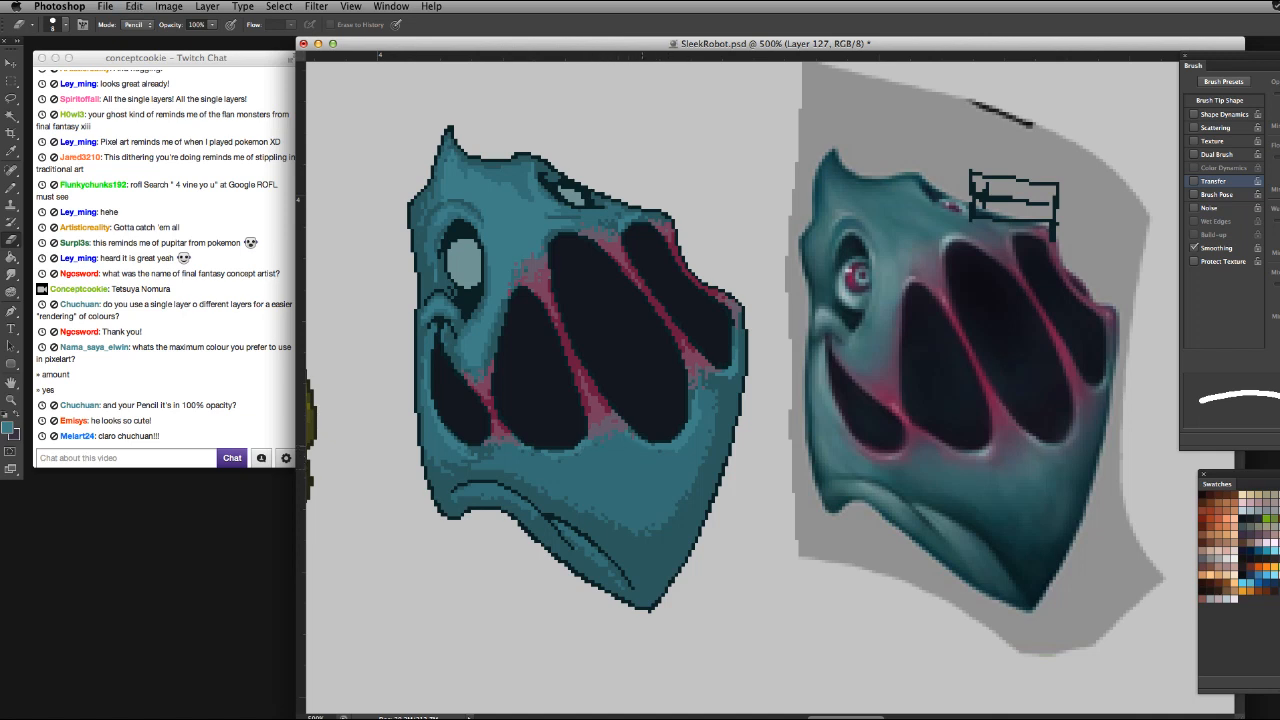
# Paint lighter teal highlights along the upper lip and the lower lip's crease
pyautogui.press('b')
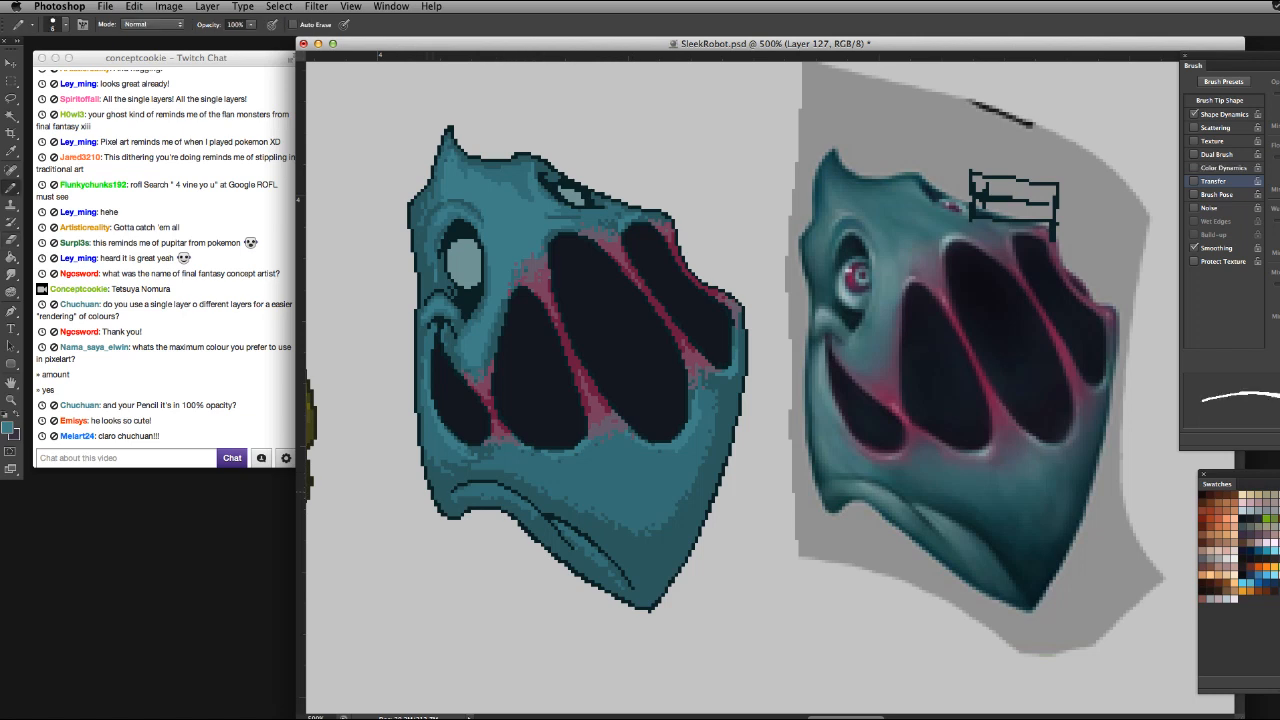
pyautogui.moveTo(488, 504)
pyautogui.mouseDown()
pyautogui.moveTo(467, 491)
pyautogui.moveTo(510, 501)
pyautogui.mouseUp()
pyautogui.press('[')
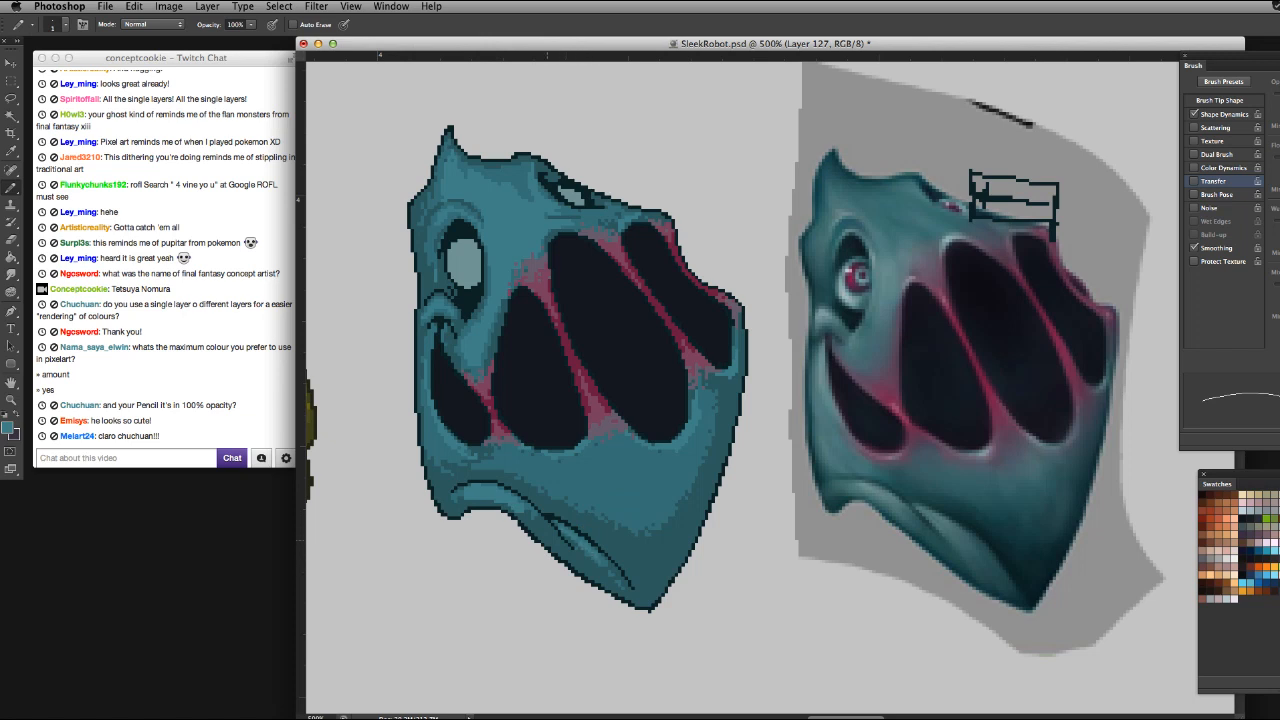
pyautogui.moveTo(451, 508); pyautogui.dragTo(457, 501)
# Extend the bottom of the main eye with its sampled pale colour and test a dark trim from the socket colour
pyautogui.keyDown('alt'); pyautogui.click(450, 268); pyautogui.keyUp('alt')
pyautogui.moveTo(458, 292); pyautogui.dragTo(472, 292)
pyautogui.click(478, 288)
pyautogui.keyDown('alt'); pyautogui.click(467, 305); pyautogui.keyUp('alt')
pyautogui.click(462, 294)
pyautogui.press('super+z')
pyautogui.press('super+z')
# Sample the dark magenta between the holes and draw irises in the main eye and the small upper eye
pyautogui.keyDown('alt'); pyautogui.click(562, 333); pyautogui.keyUp('alt')
pyautogui.click(475, 254)
pyautogui.moveTo(460, 260); pyautogui.dragTo(460, 270)
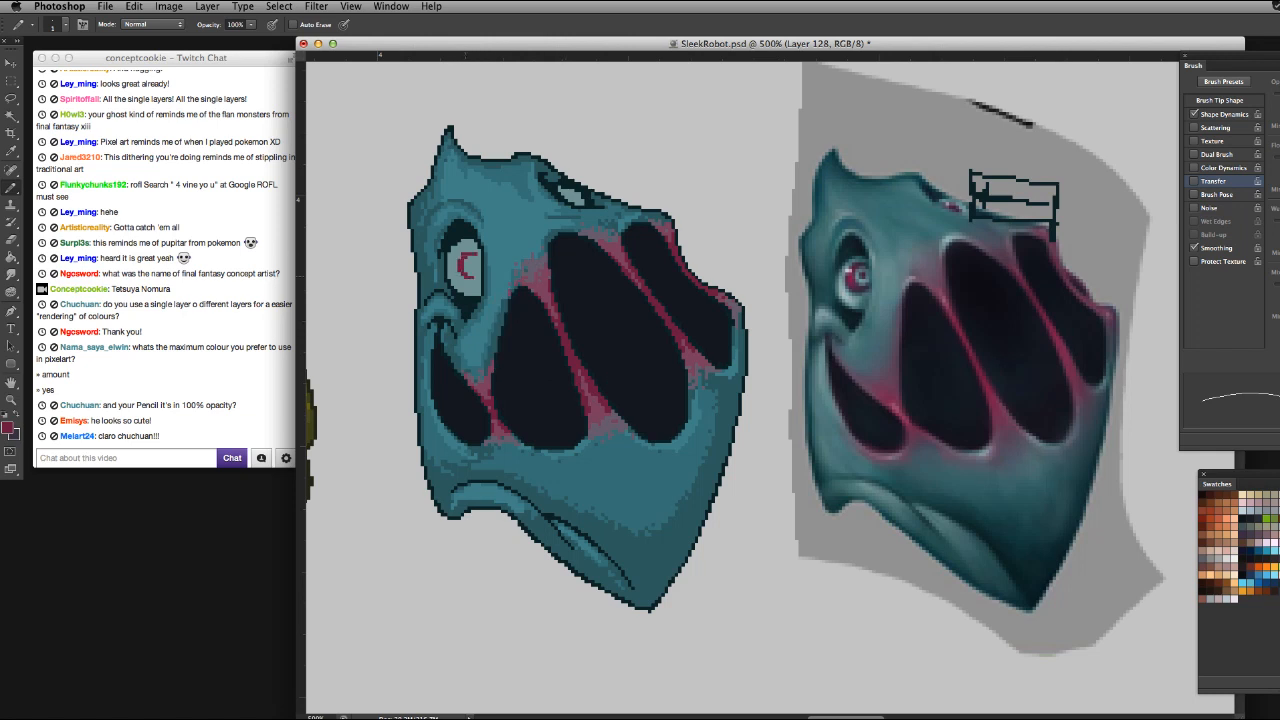
pyautogui.click(465, 279)
pyautogui.press('super+z')
pyautogui.moveTo(576, 199); pyautogui.dragTo(569, 195)
# Sample the pale tone of the reference's eye and lighten the main eye's white around the iris
pyautogui.keyDown('alt'); pyautogui.click(851, 300); pyautogui.keyUp('alt')
pyautogui.click(456, 279)
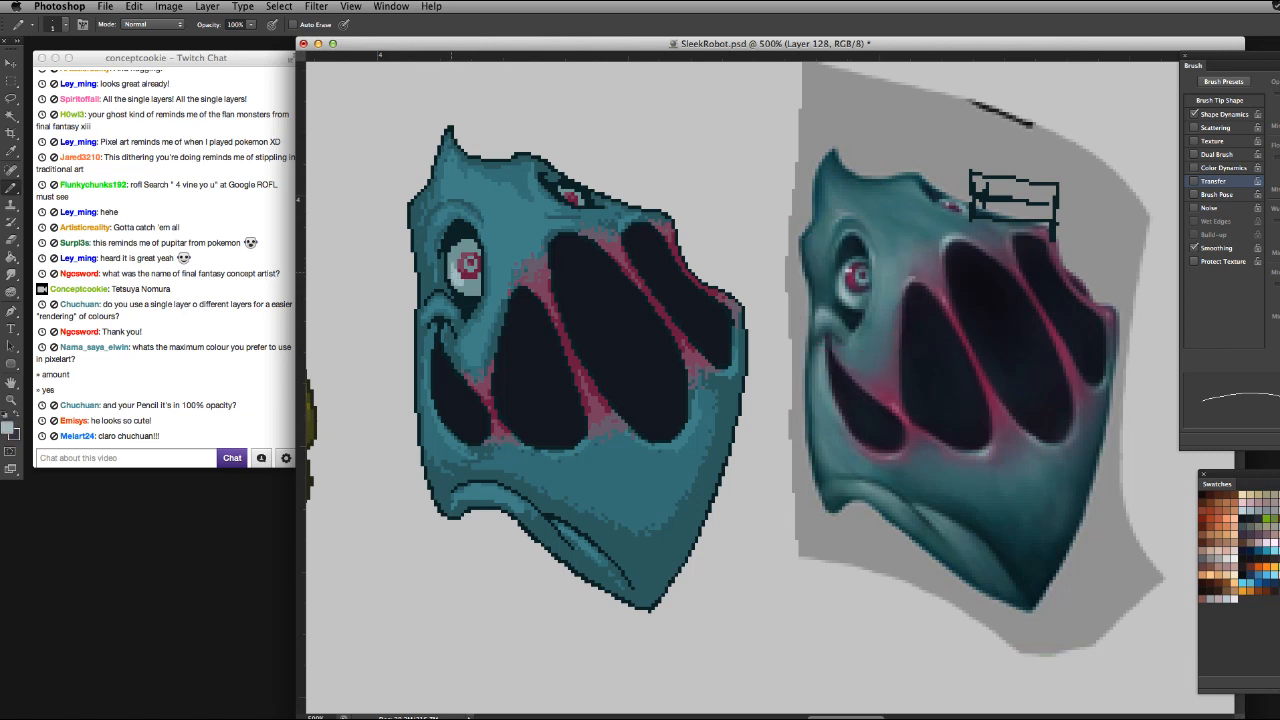
pyautogui.click(450, 275)
pyautogui.keyDown('alt'); pyautogui.click(465, 274); pyautogui.keyUp('alt')
pyautogui.keyDown('alt'); pyautogui.click(460, 262); pyautogui.keyUp('alt')
pyautogui.moveTo(581, 155); pyautogui.dragTo(625, 136)
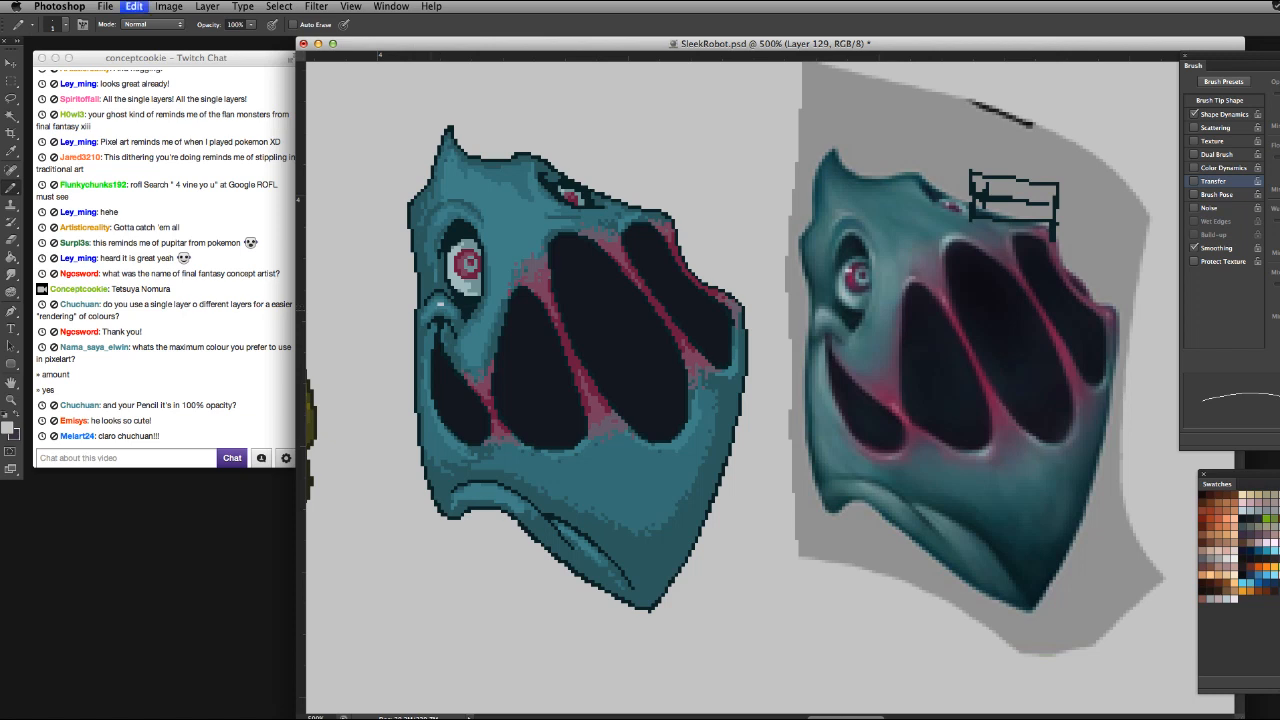
# Try a darker grey #b9b9b9 and a lighter grey for the eye highlights
pyautogui.click(7, 428)
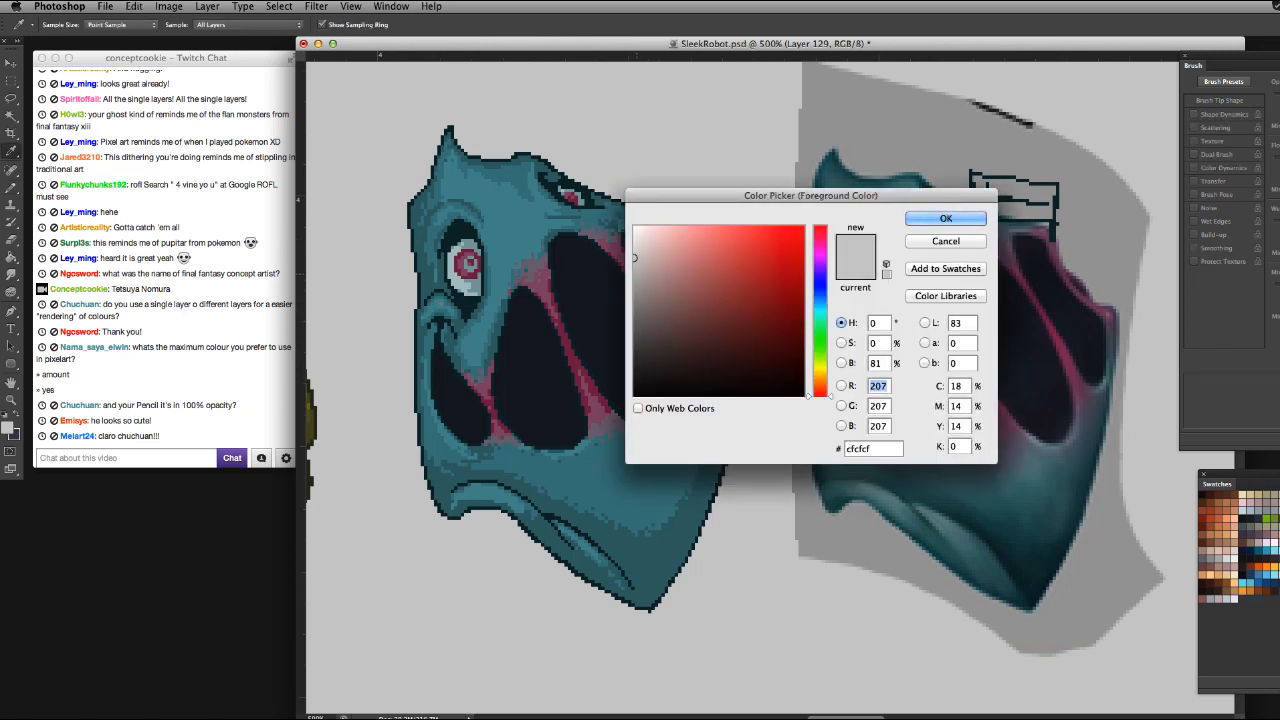
pyautogui.moveTo(634, 258); pyautogui.dragTo(634, 277)
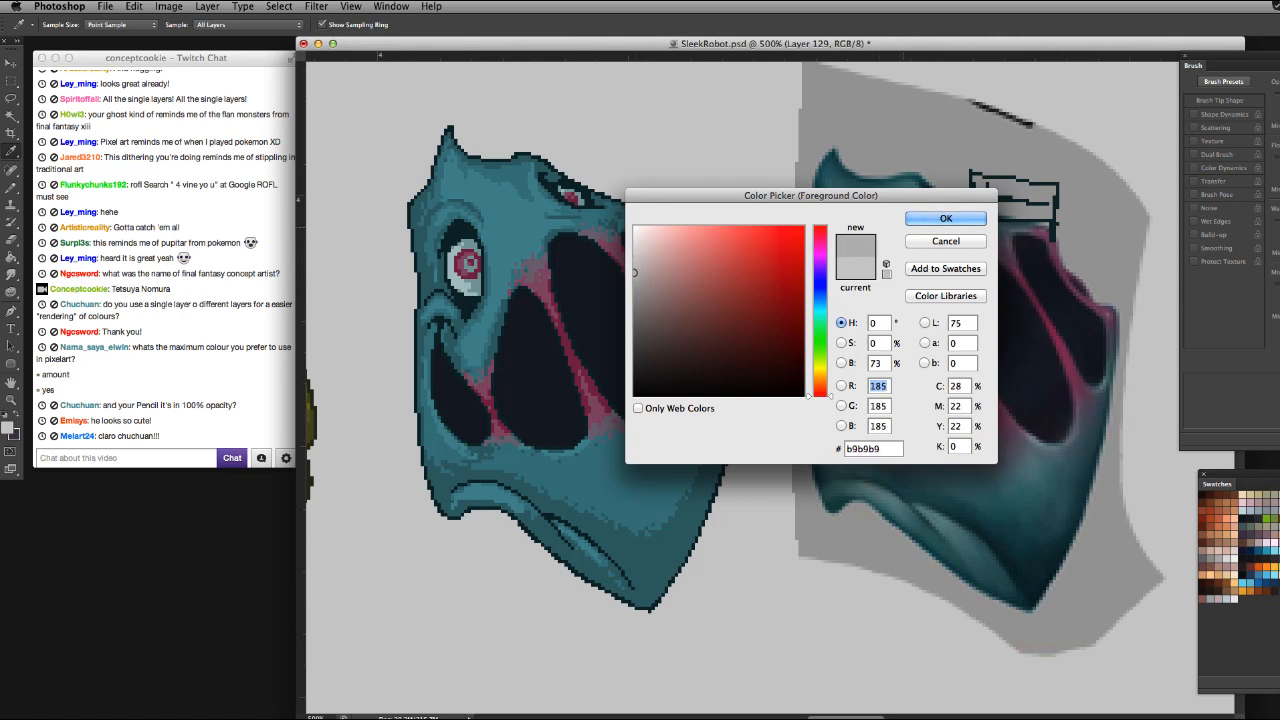
pyautogui.press('Return')
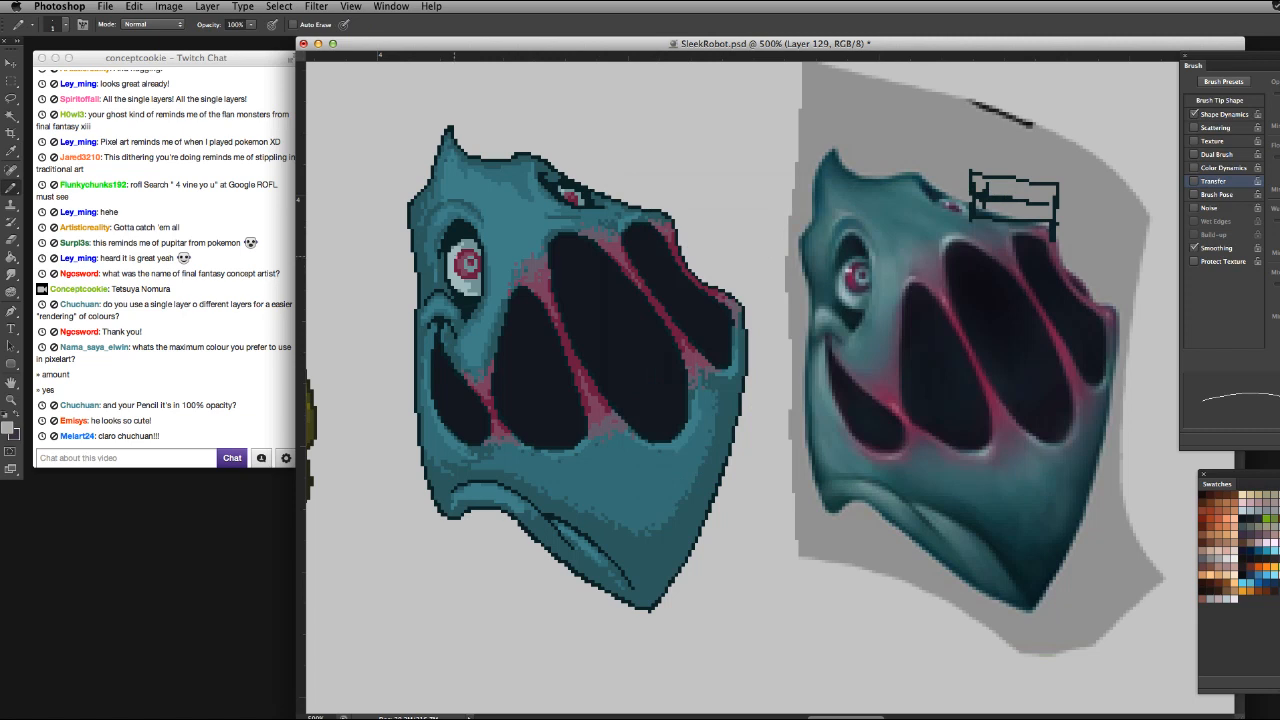
pyautogui.click(7, 428)
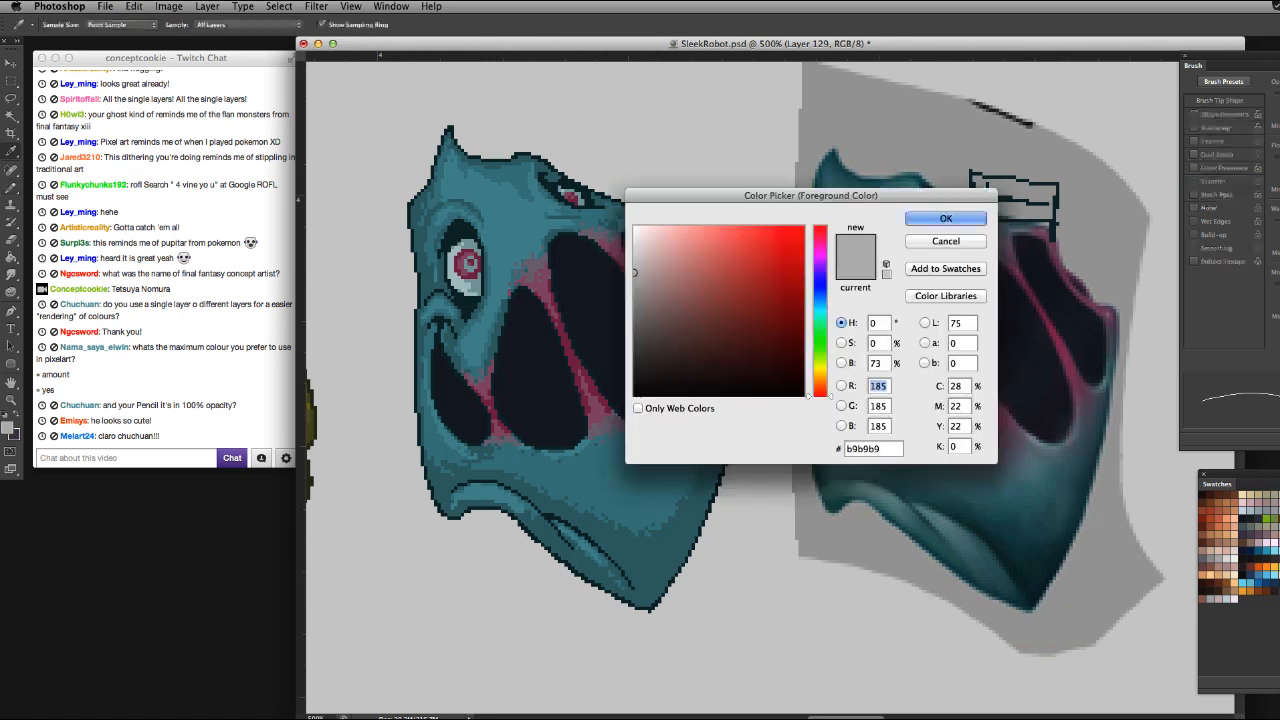
pyautogui.moveTo(634, 260); pyautogui.dragTo(634, 248)
pyautogui.press('Return')
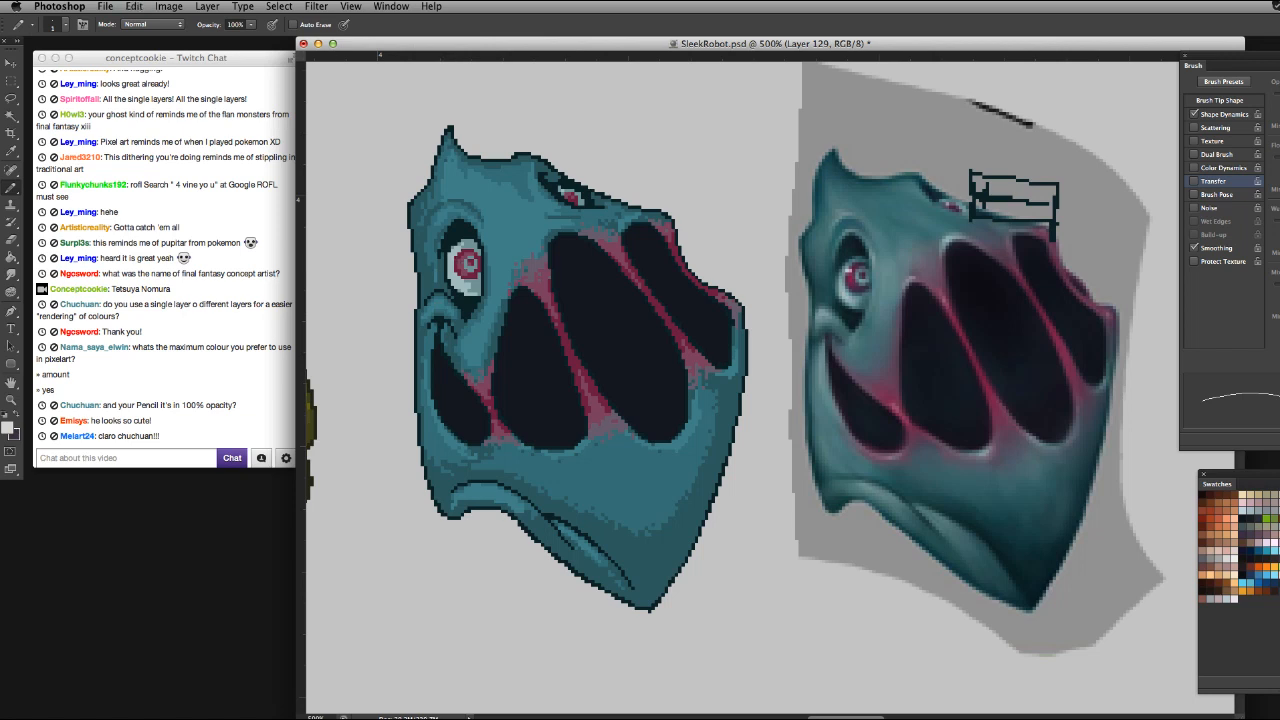
# Dot pure white #ffffff glints in both eyes and soften the small eye's glint with light grey #e5e5e5
pyautogui.click(8, 428)
pyautogui.click(634, 228)
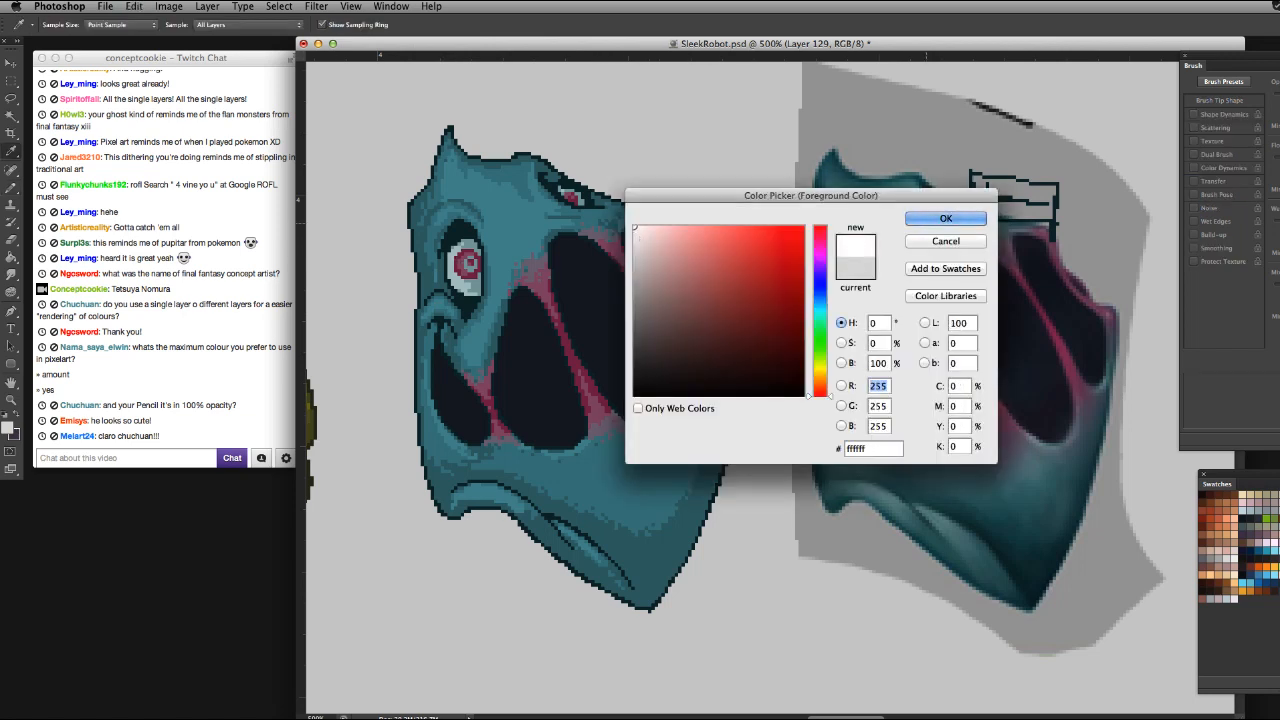
pyautogui.press('Return')
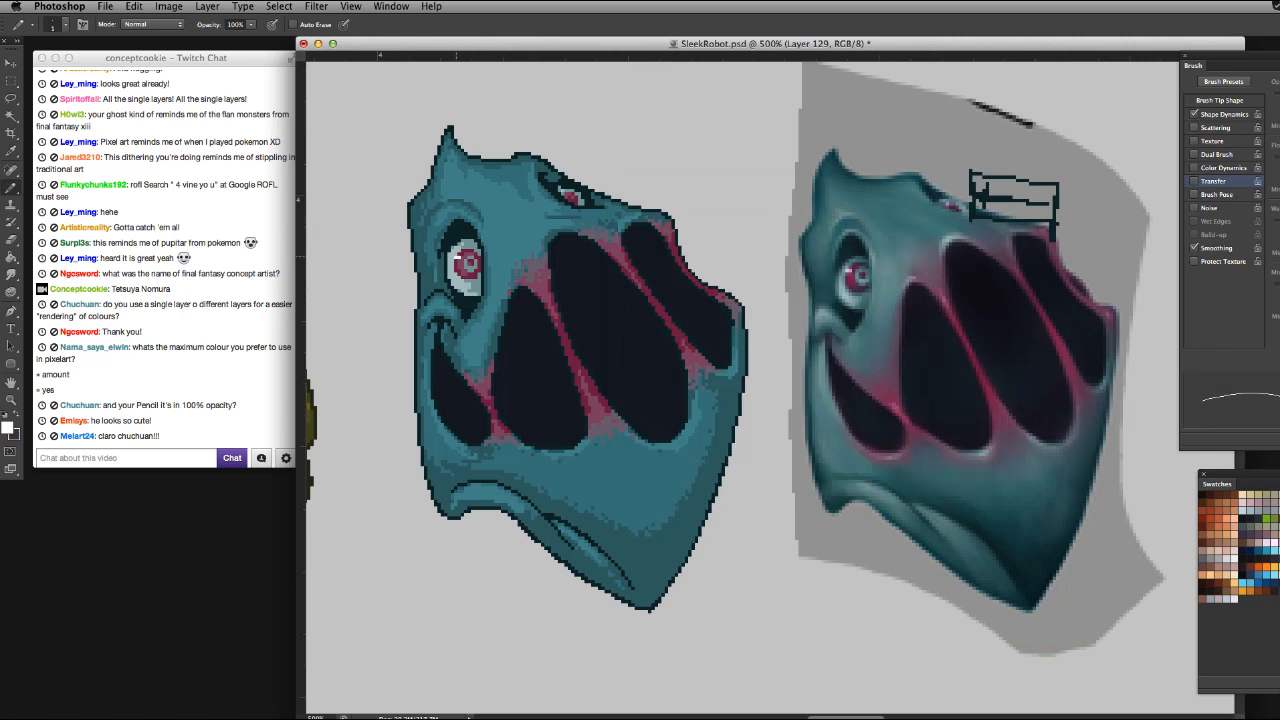
pyautogui.click(458, 260)
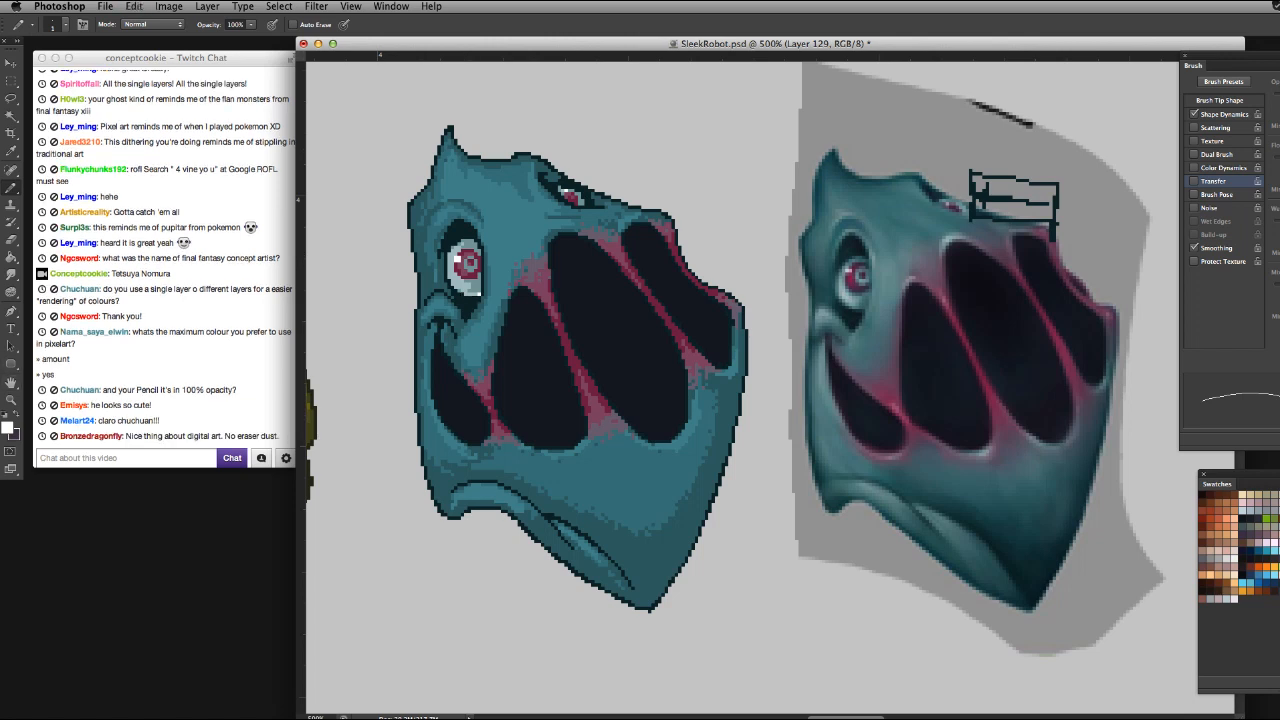
pyautogui.click(9, 427)
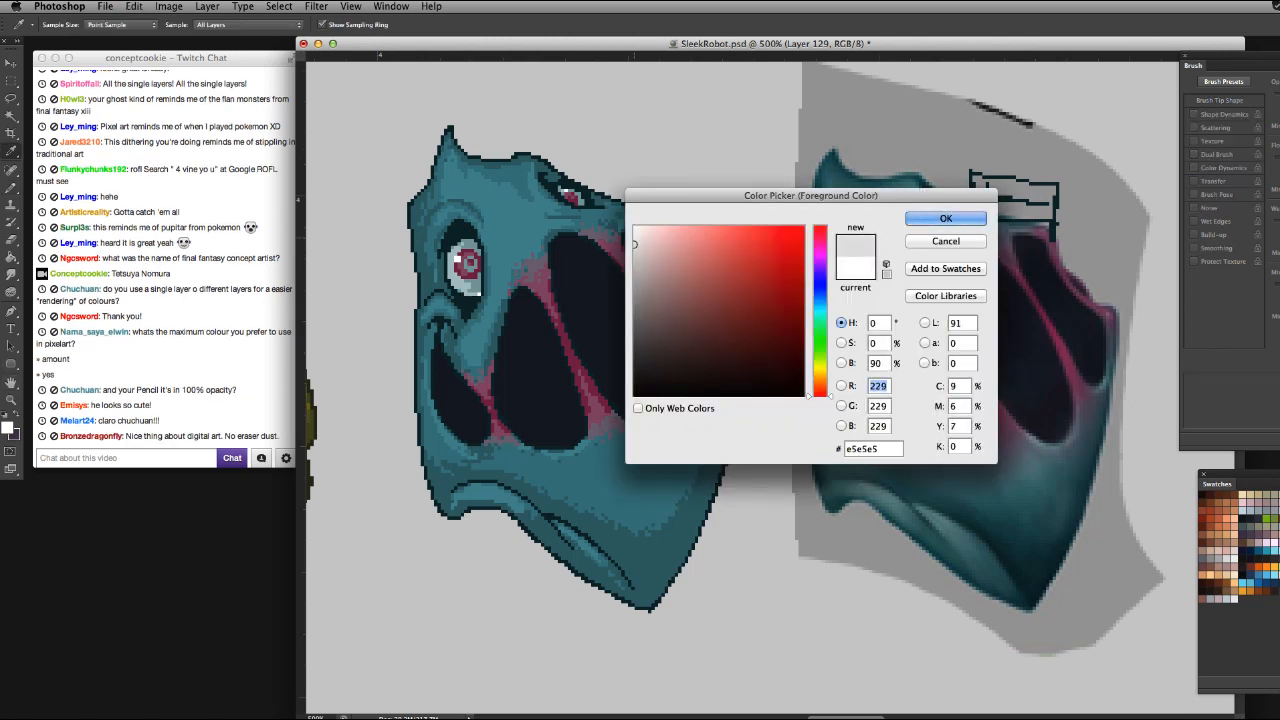
pyautogui.press('Return')
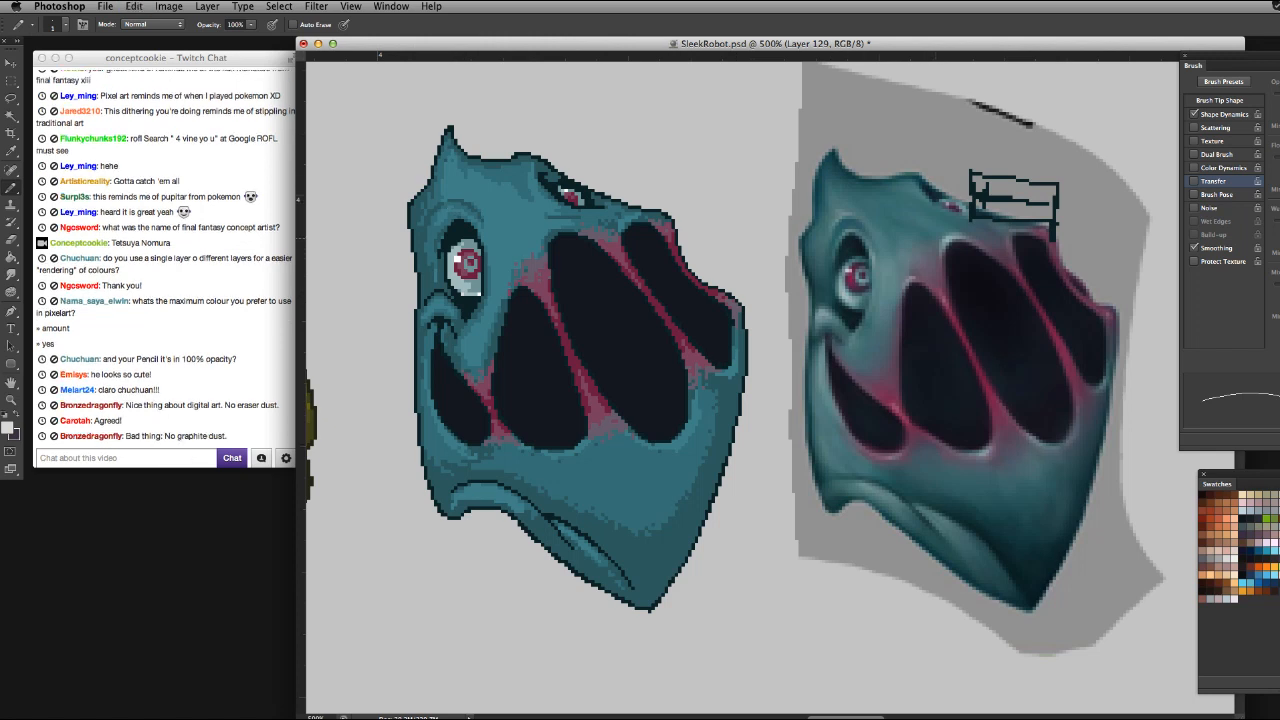
# Sample a pale teal from the reference and dot highlights along the ridge above the main eye, undoing unwanted pixels
pyautogui.keyDown('alt'); pyautogui.click(951, 236); pyautogui.keyUp('alt')
pyautogui.press('super+z')
pyautogui.press('super+z')
pyautogui.press('super+z')
pyautogui.press('super+z')
pyautogui.press('e')
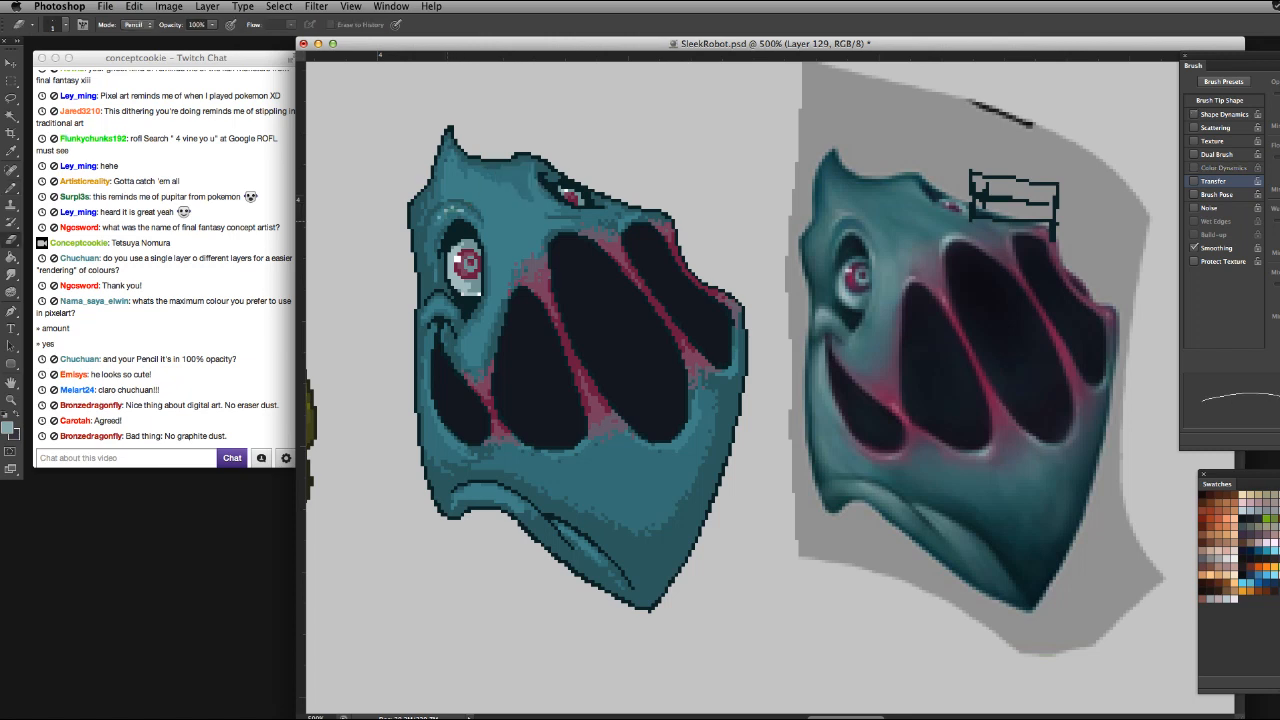
pyautogui.press('b')
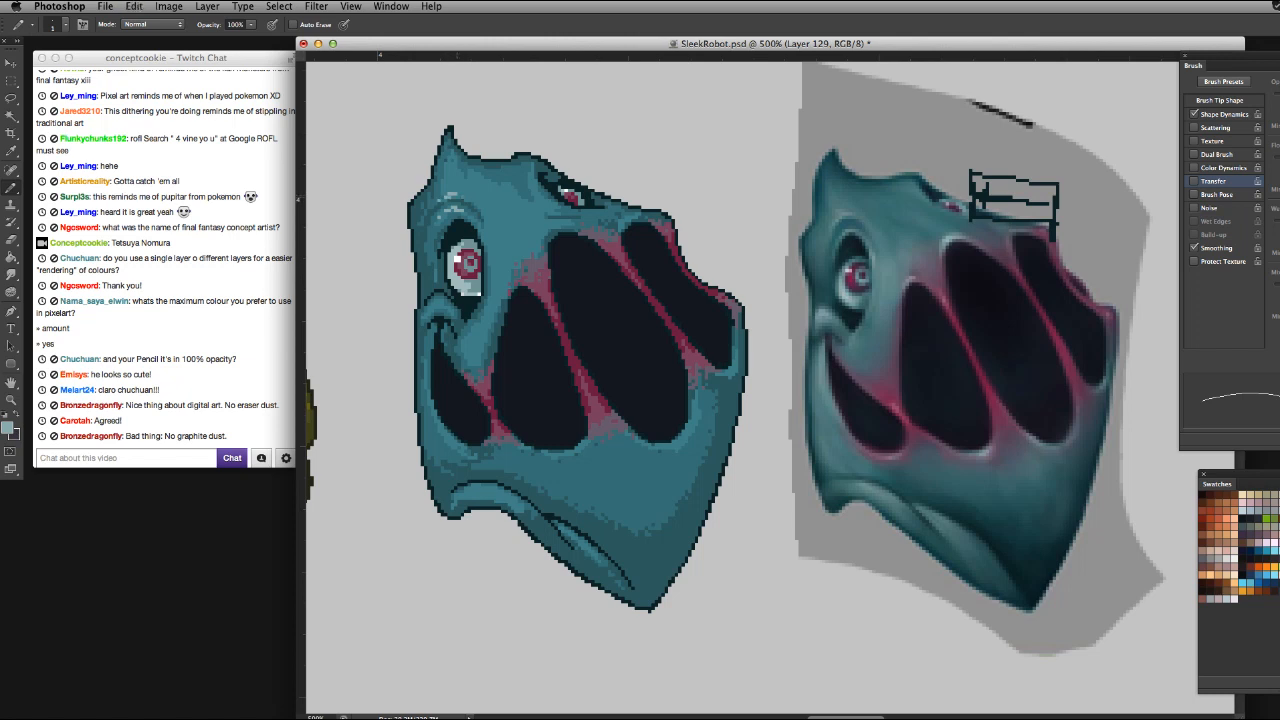
pyautogui.press('super+z')
# Dot pale teal highlights at the second hole's tip, the crease below the eye and the third hole's lower rim, erasing excess pixels
pyautogui.click(518, 282)
pyautogui.click(439, 306)
pyautogui.moveTo(687, 428); pyautogui.dragTo(679, 438)
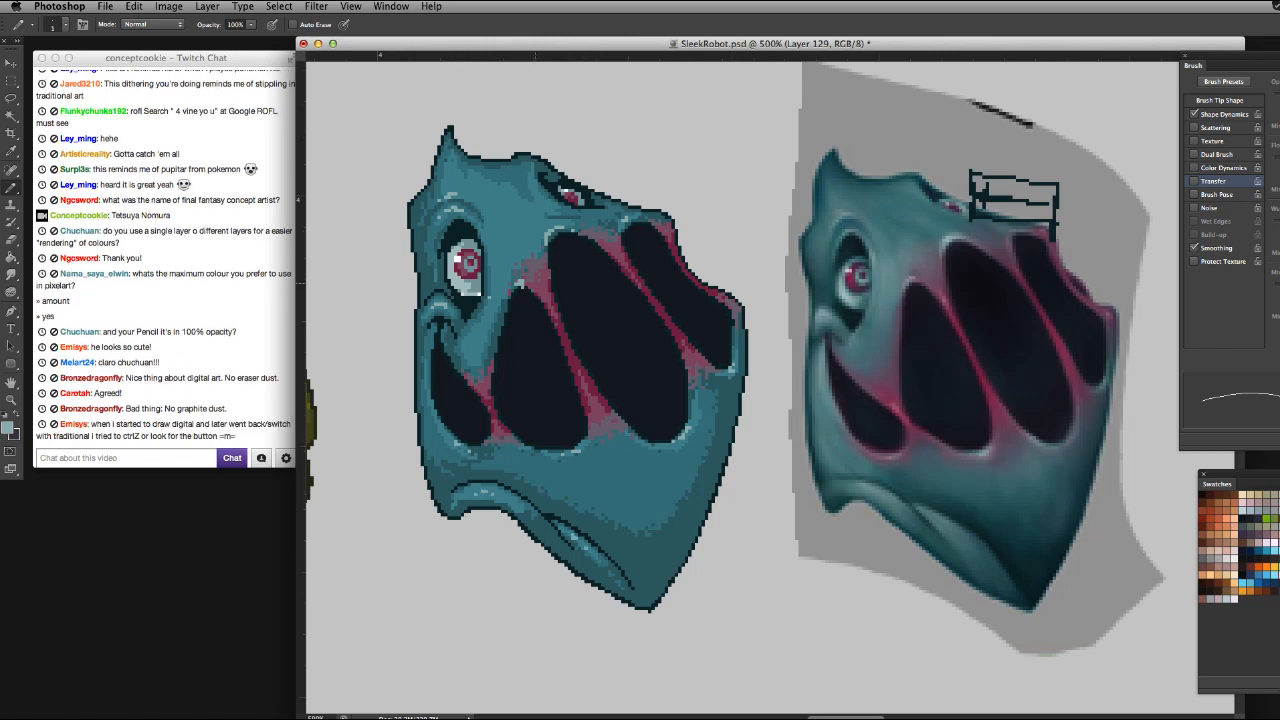
pyautogui.click(538, 287)
pyautogui.click(540, 290)
pyautogui.press('e')
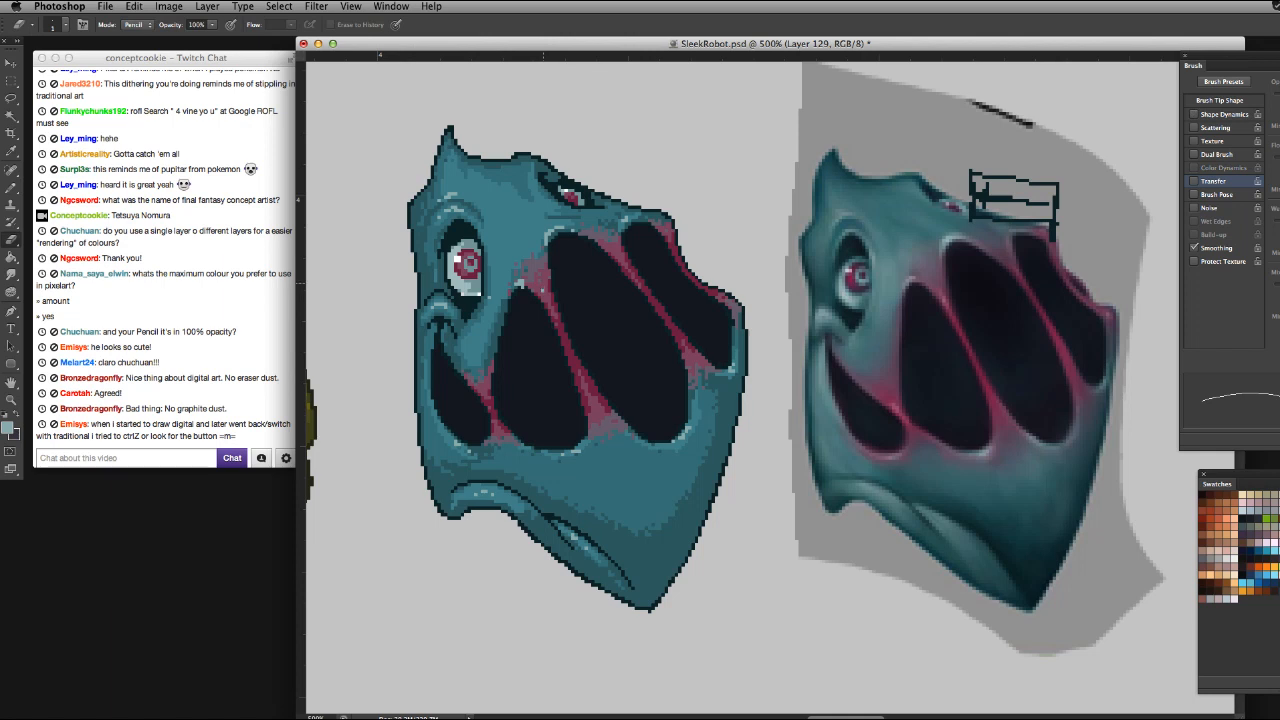
pyautogui.press('b')
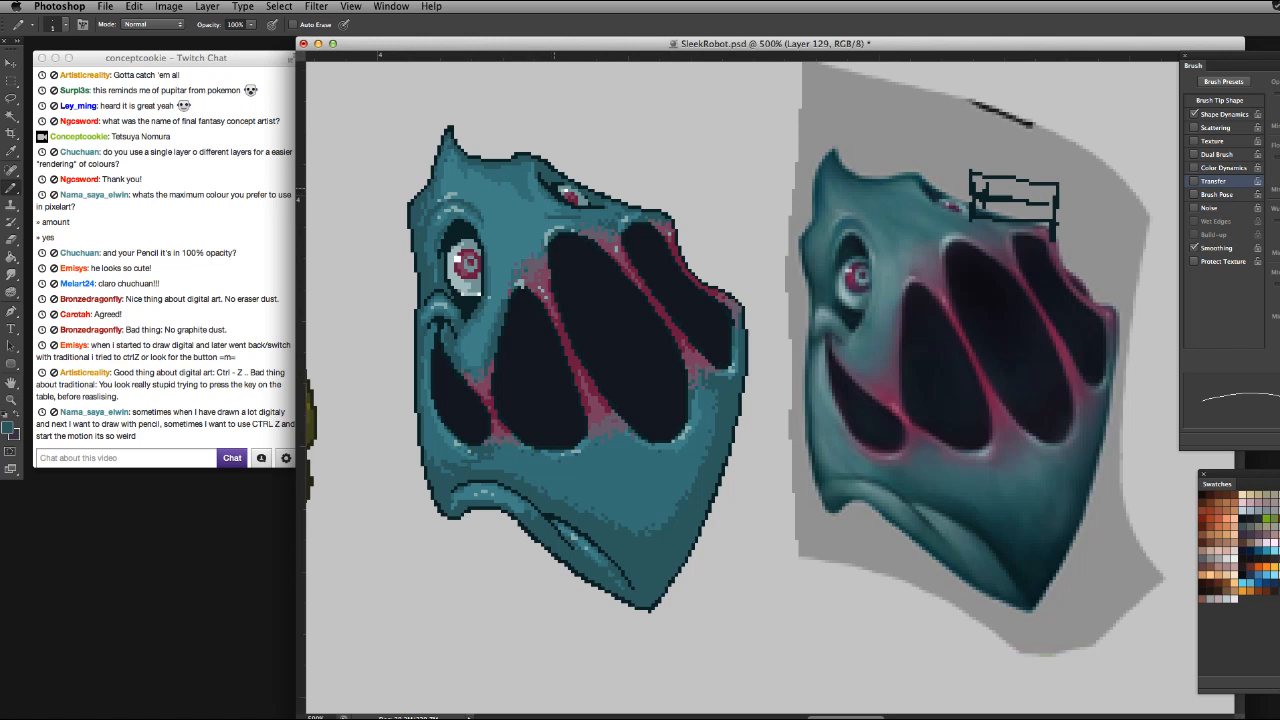
# Sample the dark outline colour at the small eye and touch up the line at its outer corner
pyautogui.keyDown('alt'); pyautogui.click(559, 188); pyautogui.keyUp('alt')
pyautogui.moveTo(591, 204); pyautogui.dragTo(604, 200)
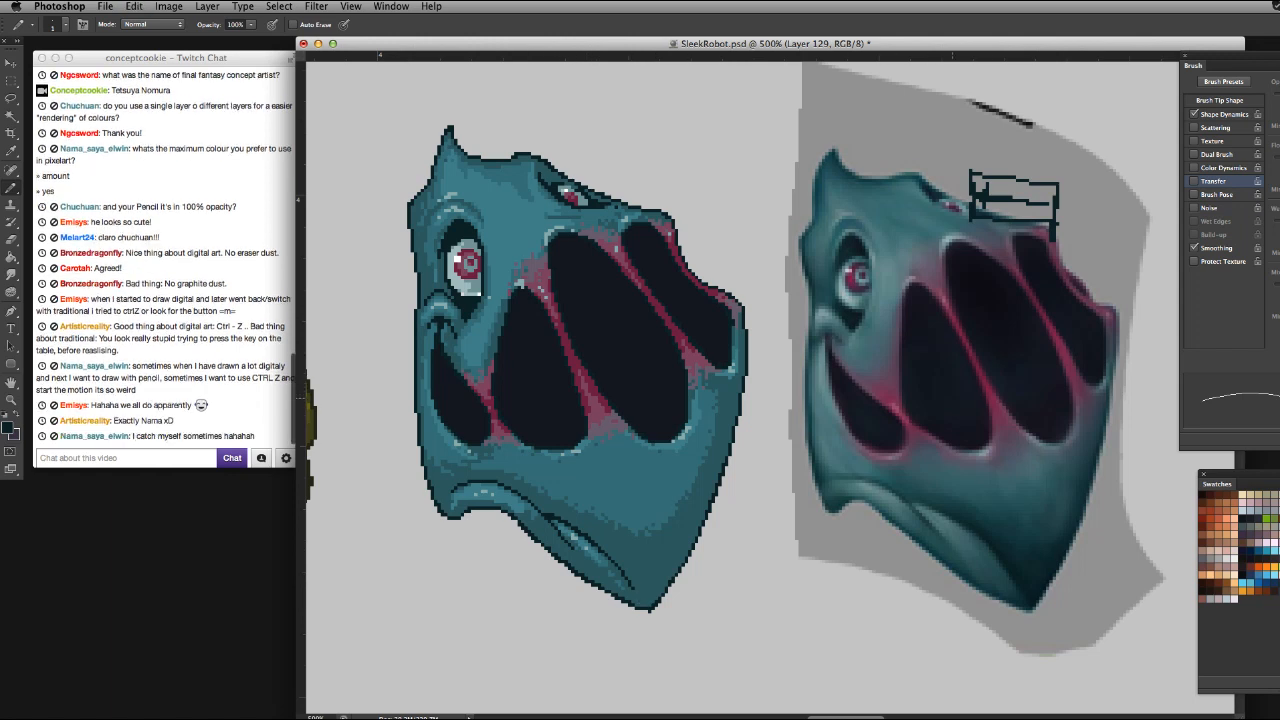
# Enlarge the pencil, lighten the near-black colour to #202936 and paint a subtle inner tone inside the two central holes
pyautogui.press(']')
pyautogui.press(']')
pyautogui.press(']')
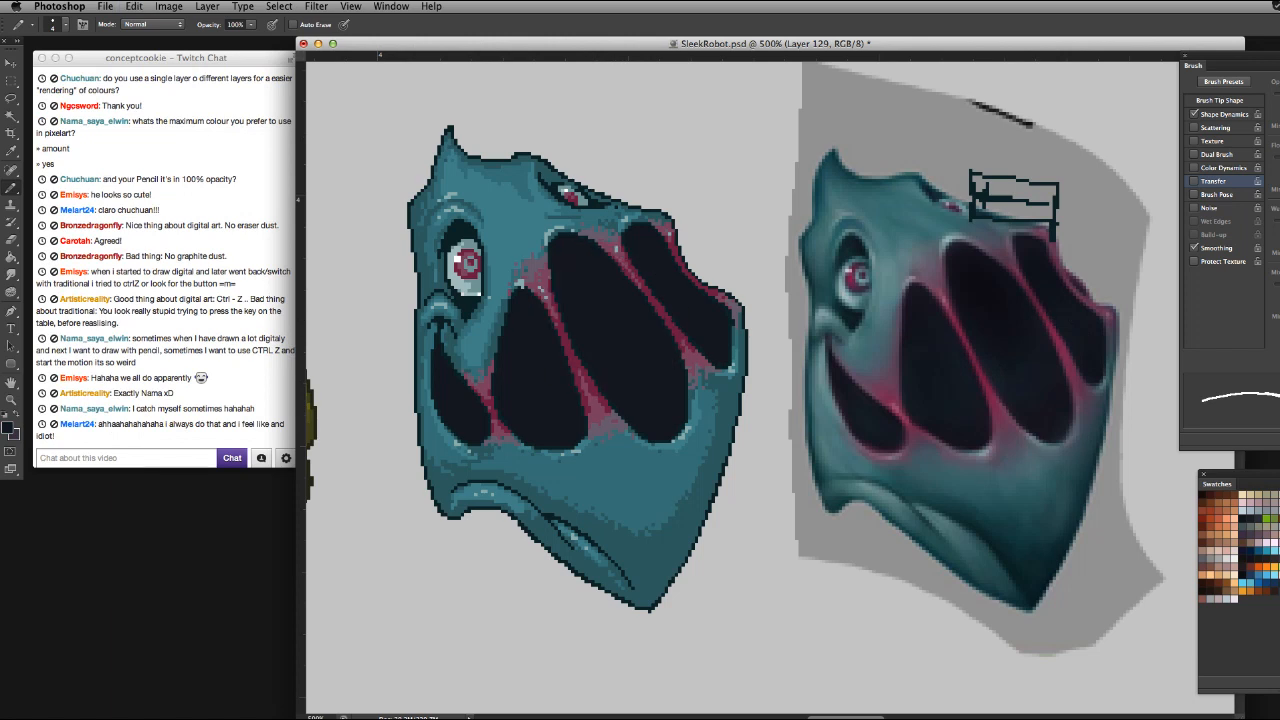
pyautogui.click(7, 427)
pyautogui.moveTo(706, 367); pyautogui.dragTo(703, 360)
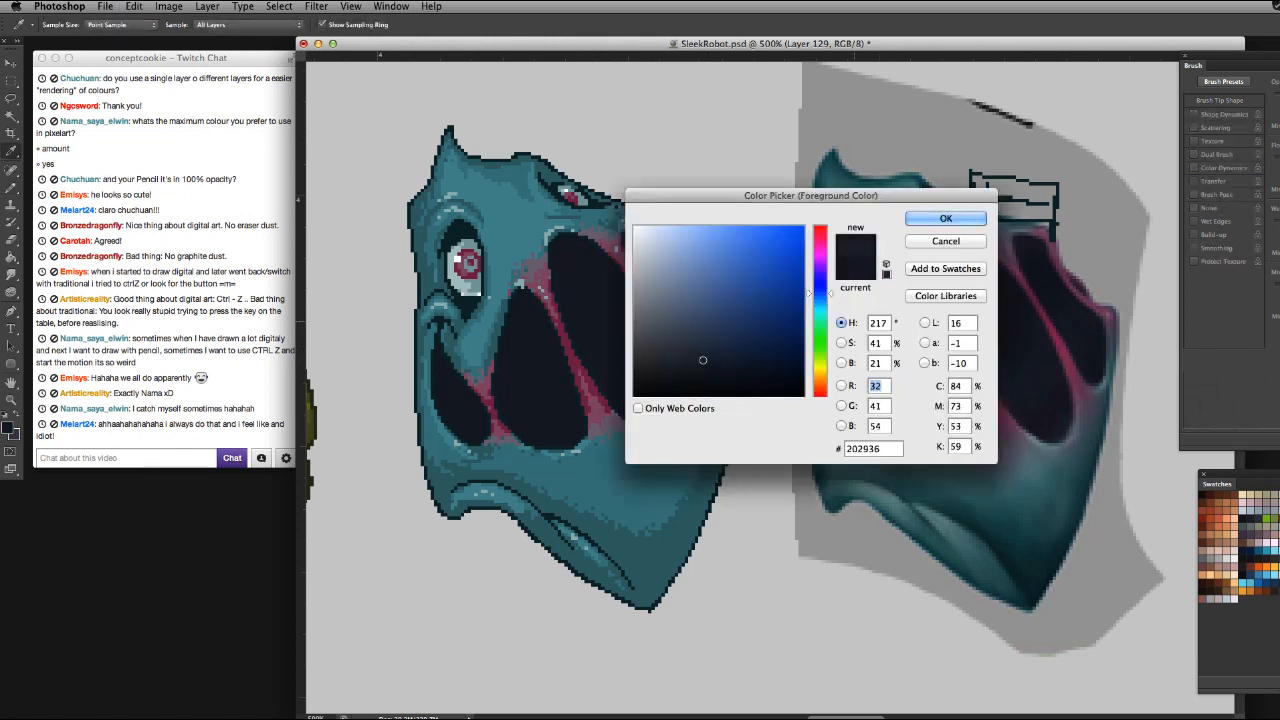
pyautogui.press('Return')
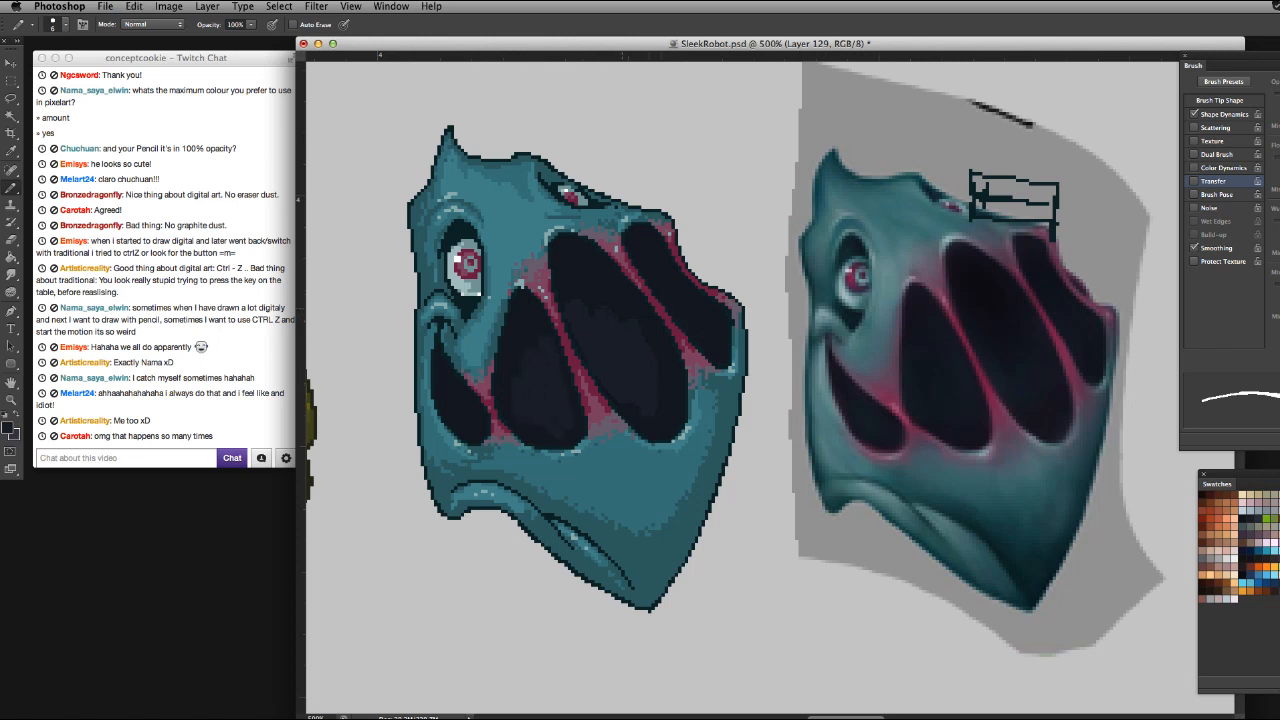
pyautogui.press(']')
pyautogui.moveTo(651, 342); pyautogui.dragTo(636, 342)
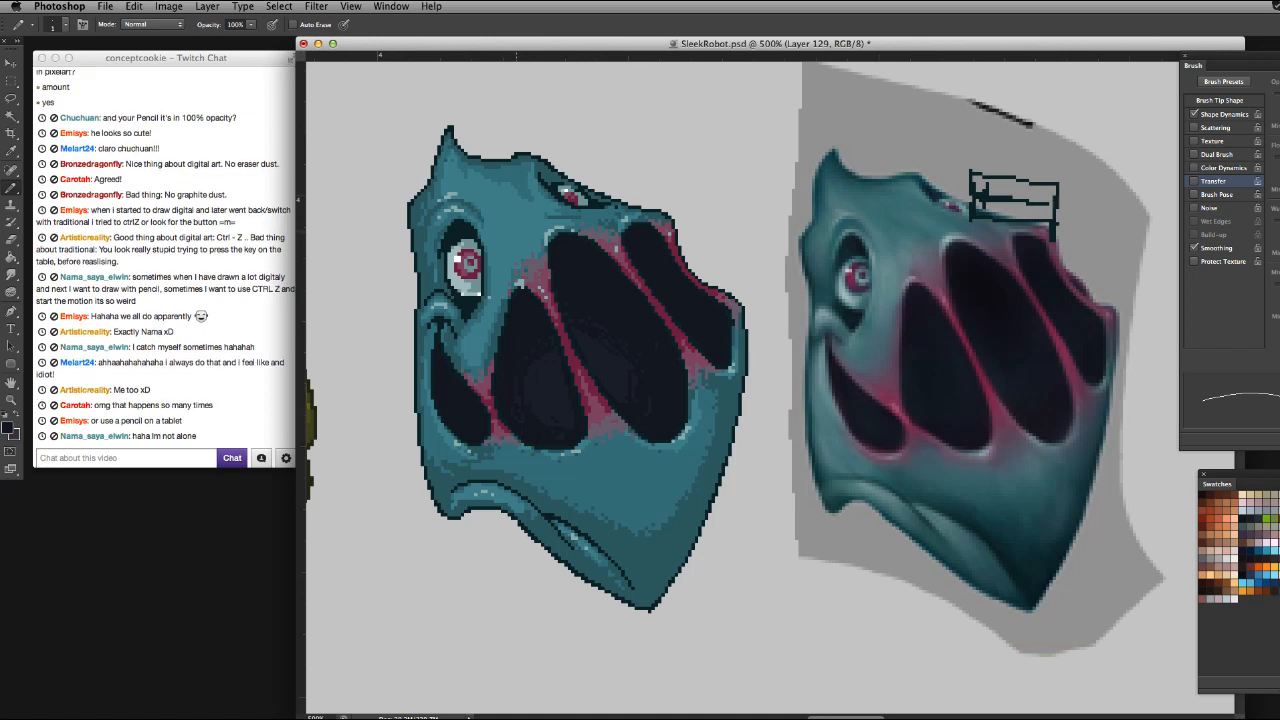
# Examine the shaded head at small zoom levels beside the green head and the painted reference
pyautogui.press('super+minus')
pyautogui.press('super+minus')
pyautogui.press('super+minus')
pyautogui.press('super+minus')
pyautogui.press('super+minus')
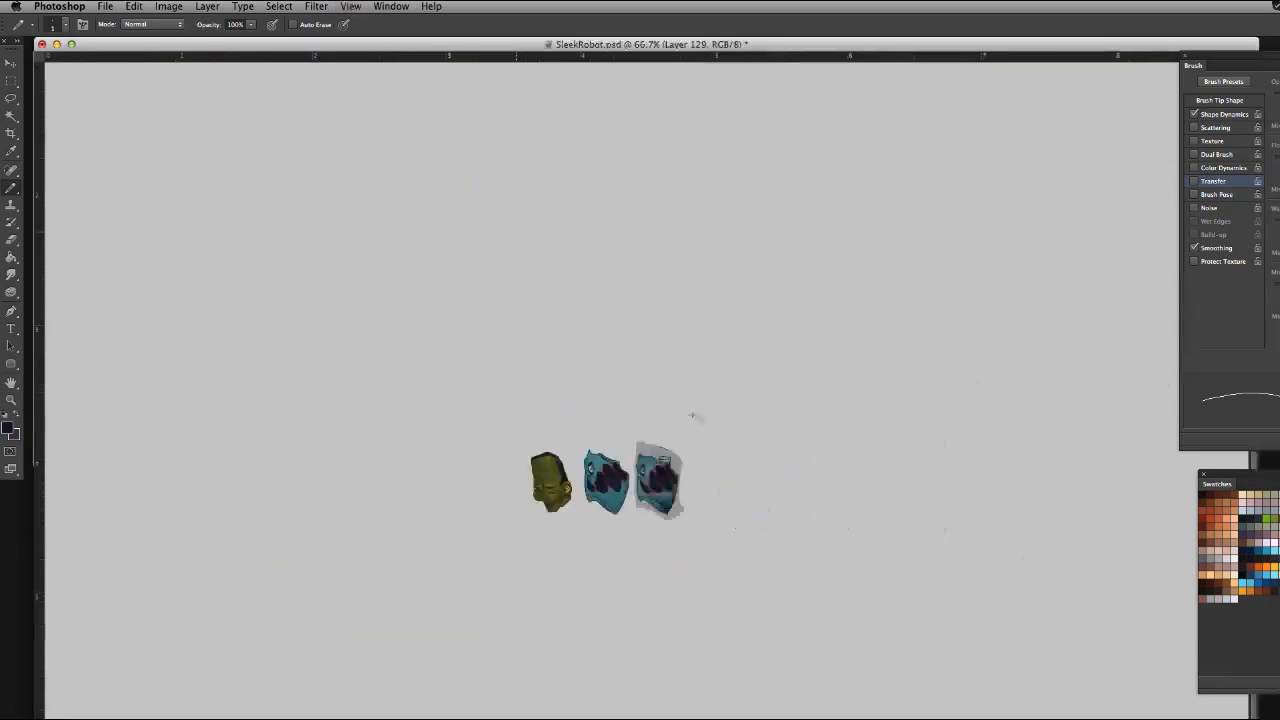
pyautogui.press('super+minus')
pyautogui.press('super+minus')
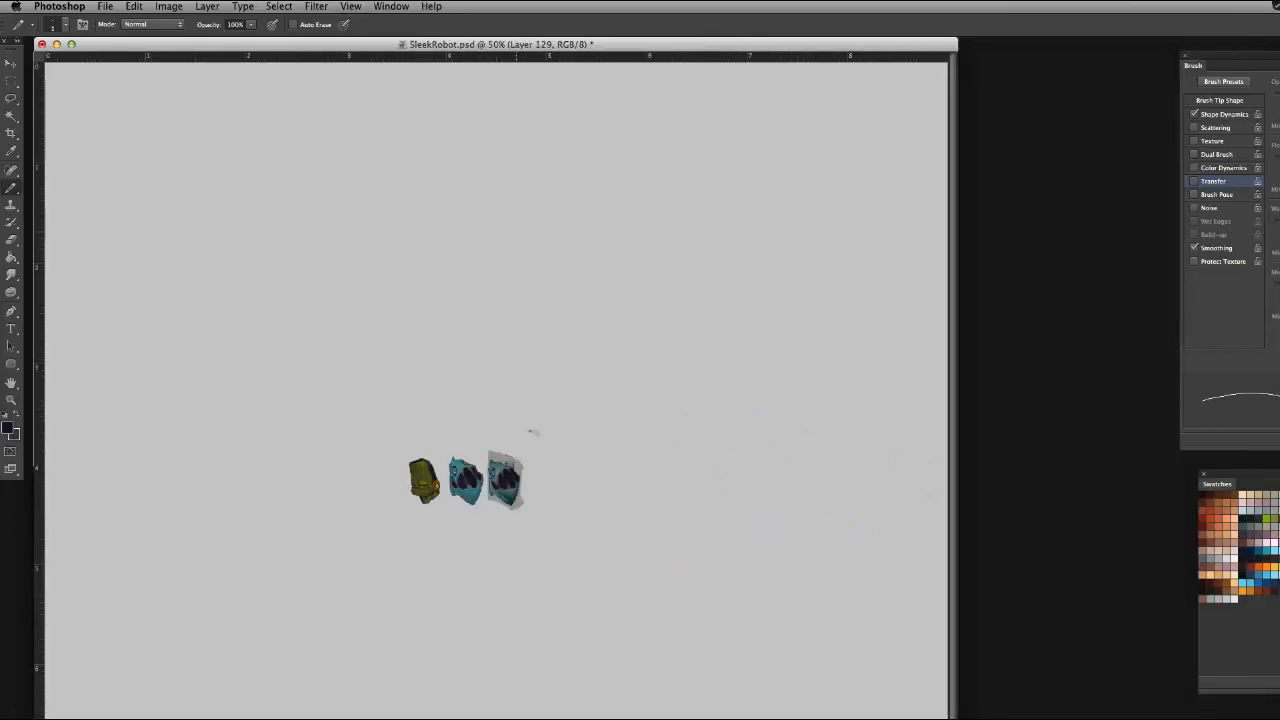
pyautogui.press('super+plus')
pyautogui.press('super+plus')
pyautogui.press('super+plus')
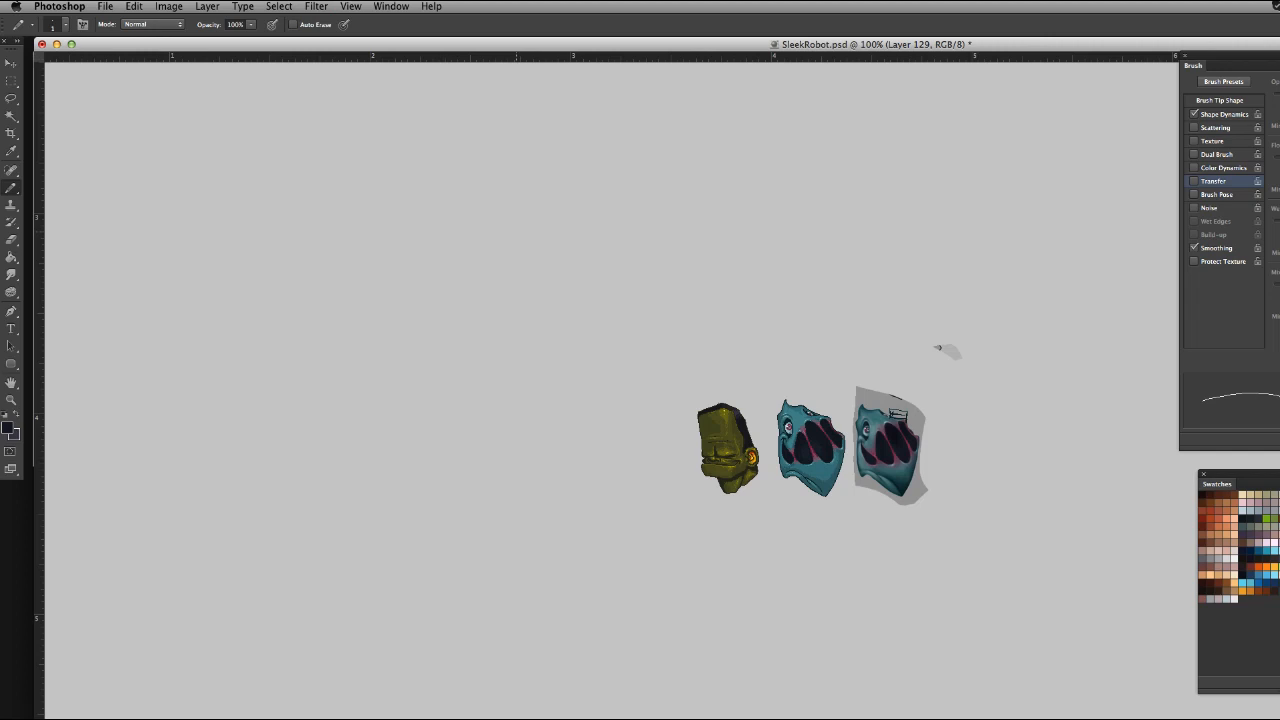
pyautogui.press('super+equal')
pyautogui.press('super+equal')
pyautogui.press('super+equal')
pyautogui.press('super+equal')
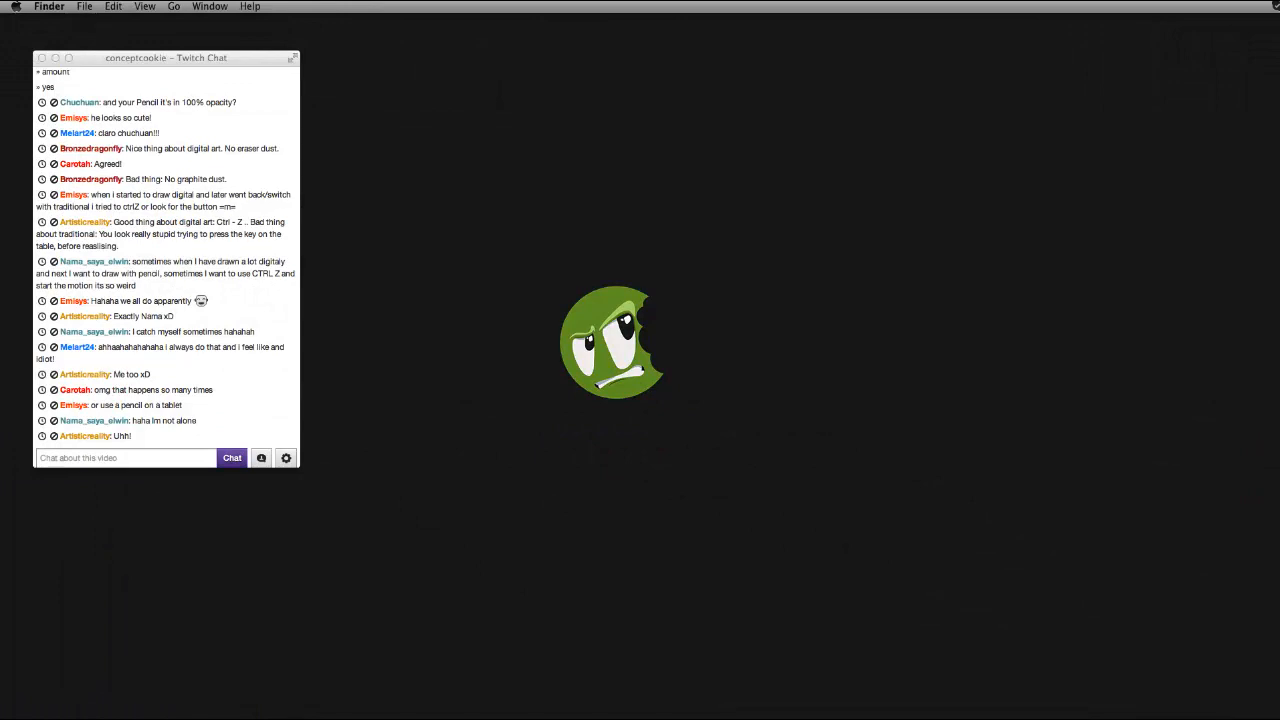
# Open the desktop file Screen Shot 2013-10-30 at 2.51.21 PM.png in Photoshop
pyautogui.press('super+Tab')
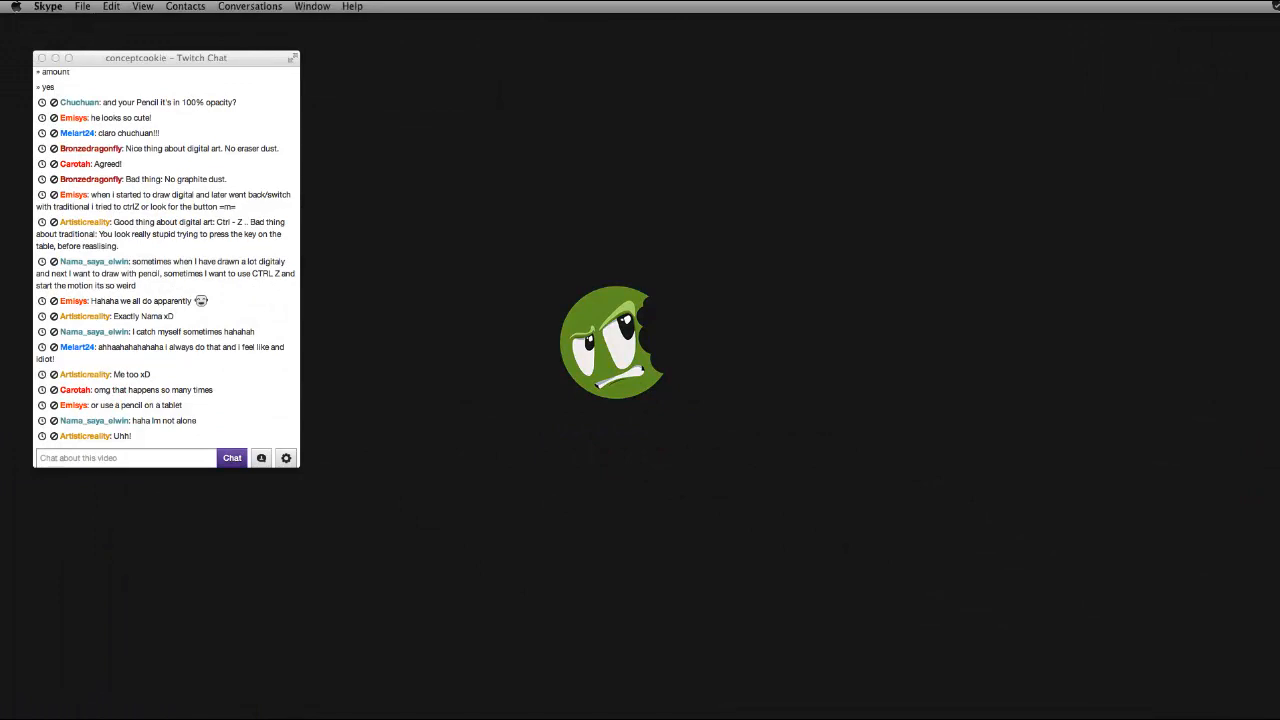
pyautogui.rightClick(1197, 410)
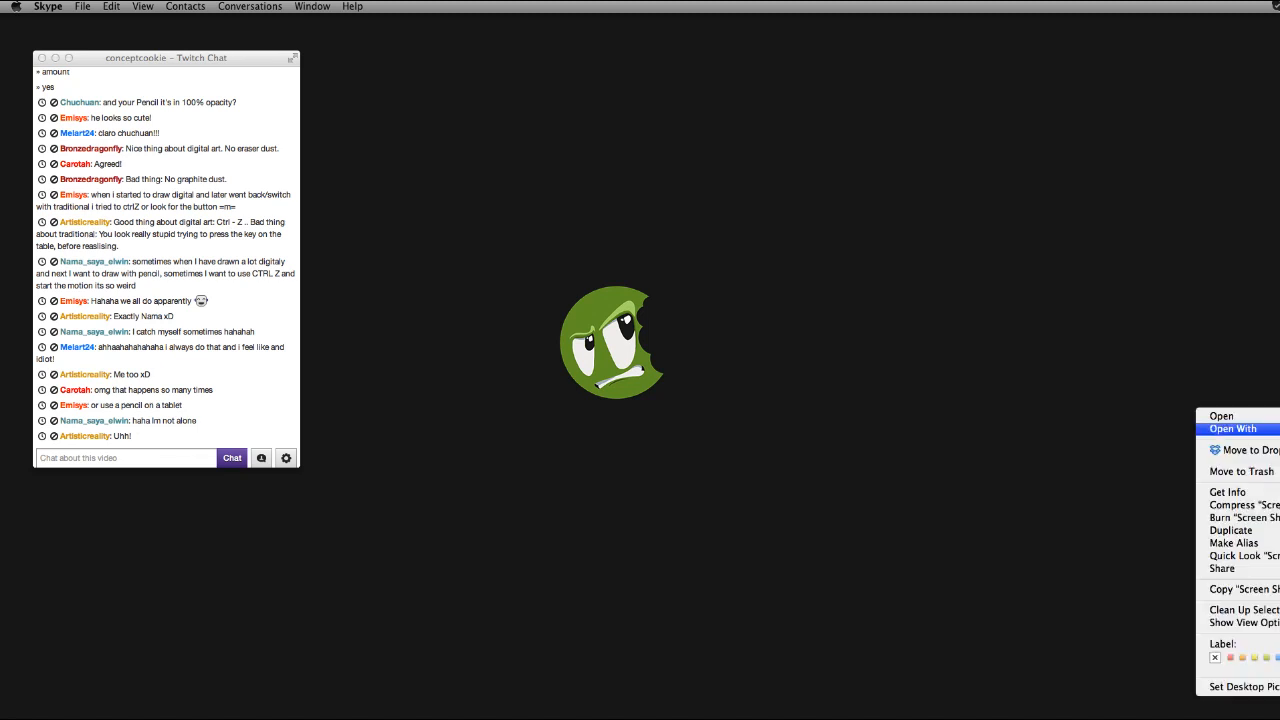
pyautogui.click(1278, 429)
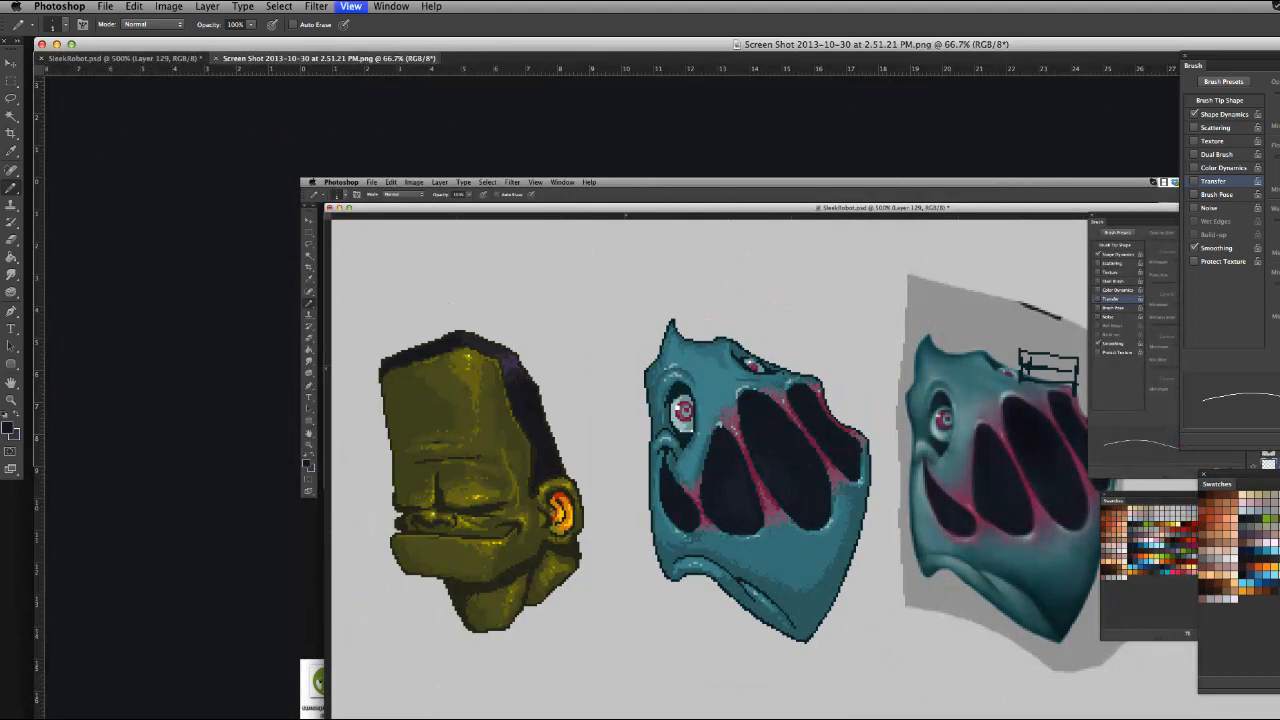
# Crop the screenshot image to the area around the pixel-art teal head
pyautogui.press('super+minus')
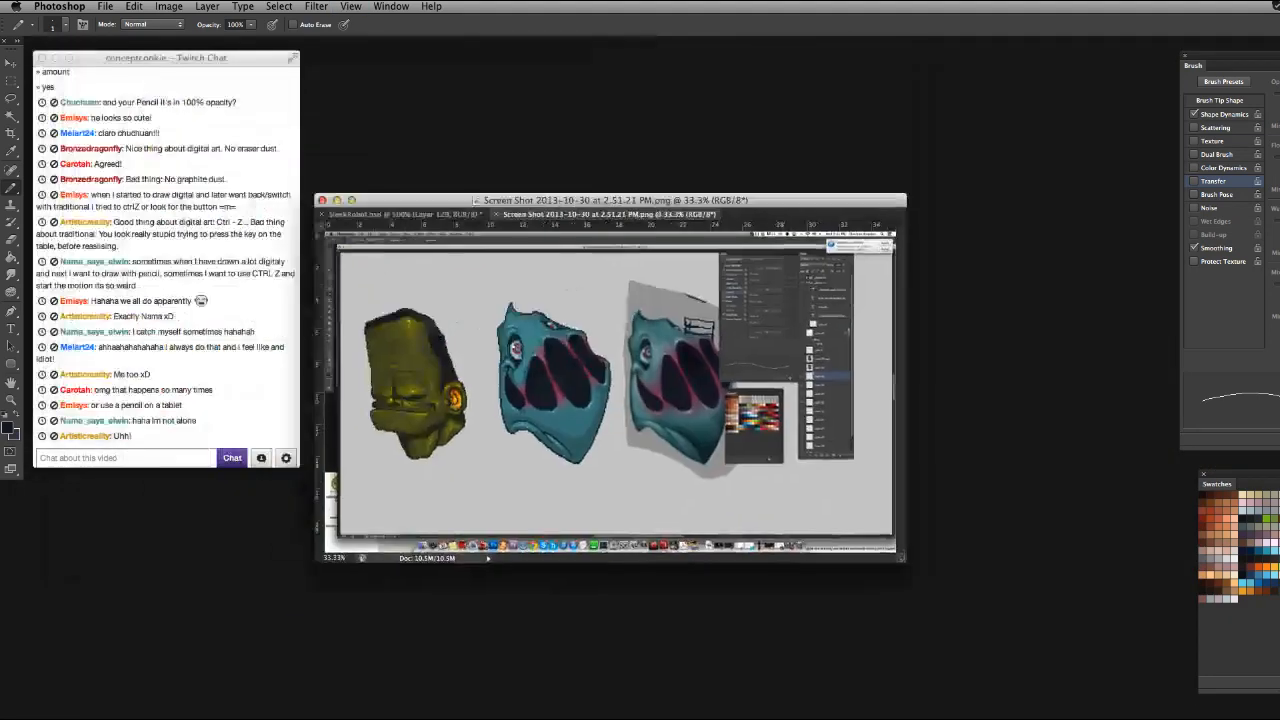
pyautogui.press('super+plus')
pyautogui.press('c')
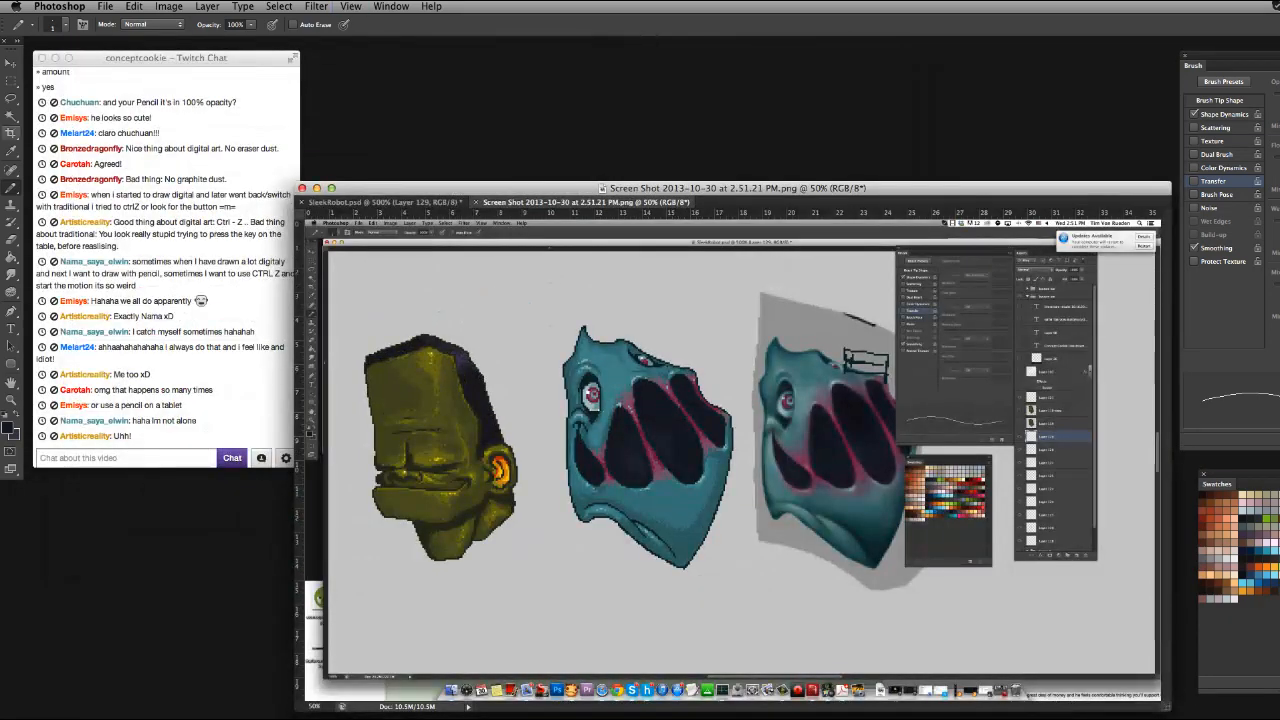
pyautogui.moveTo(476, 284); pyautogui.dragTo(830, 620)
pyautogui.press('Return')
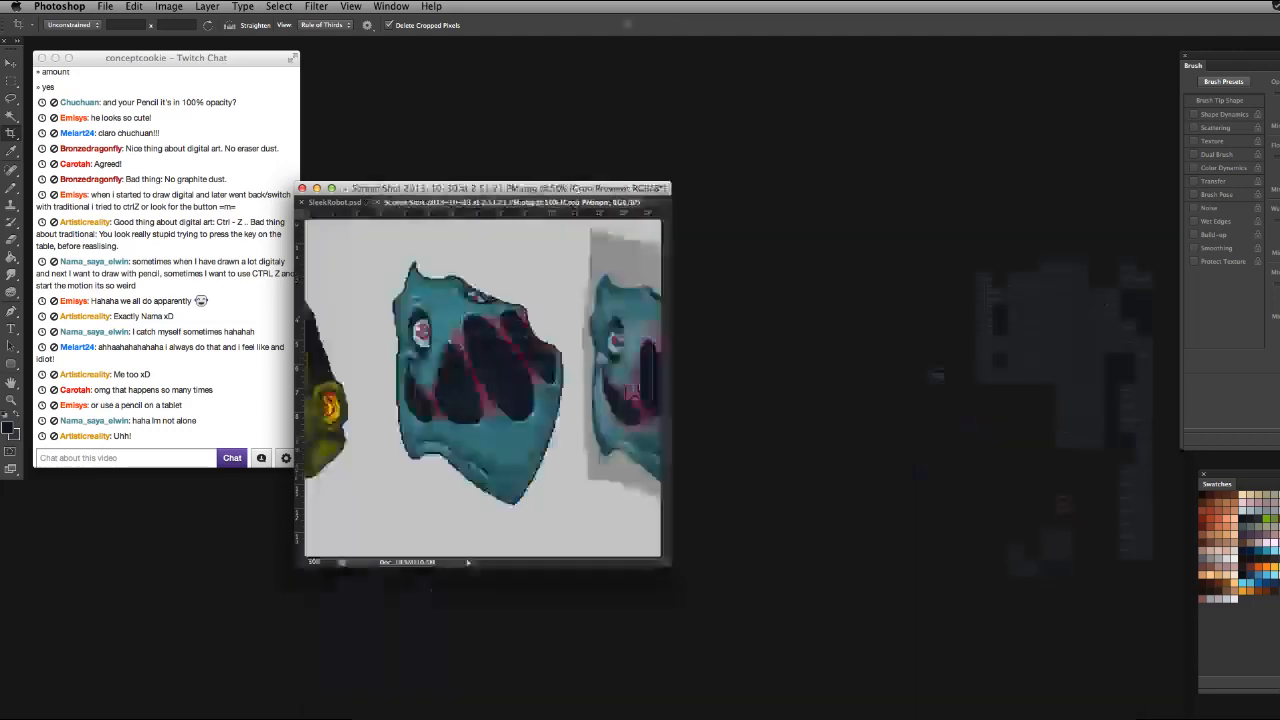
# Sample the light grey background and paint over the remnants of the reference and the green head in the screenshot
pyautogui.press('b')
pyautogui.keyDown('alt'); pyautogui.click(573, 451); pyautogui.keyUp('alt')
pyautogui.moveTo(573, 451)
pyautogui.mouseDown()
pyautogui.moveTo(620, 423)
pyautogui.moveTo(616, 435)
pyautogui.moveTo(609, 231)
pyautogui.moveTo(642, 411)
pyautogui.moveTo(645, 243)
pyautogui.mouseUp()
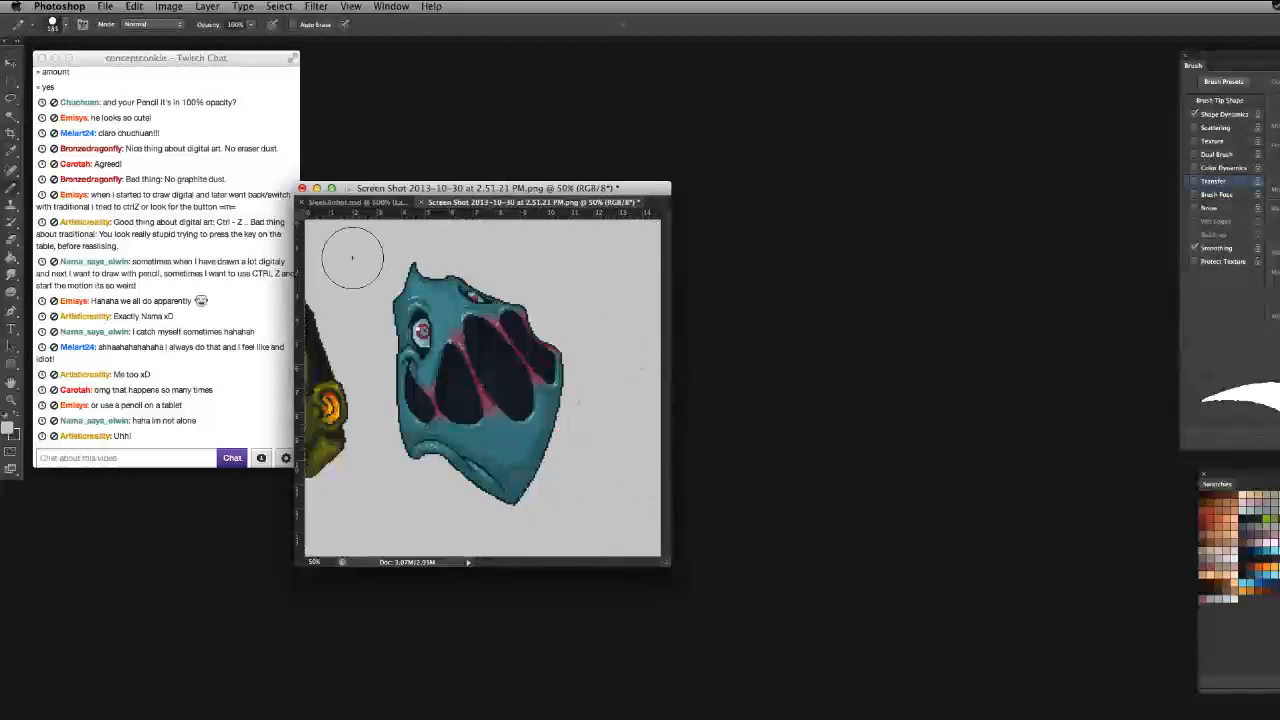
pyautogui.moveTo(343, 257)
pyautogui.mouseDown()
pyautogui.moveTo(336, 437)
pyautogui.moveTo(324, 328)
pyautogui.moveTo(315, 470)
pyautogui.mouseUp()
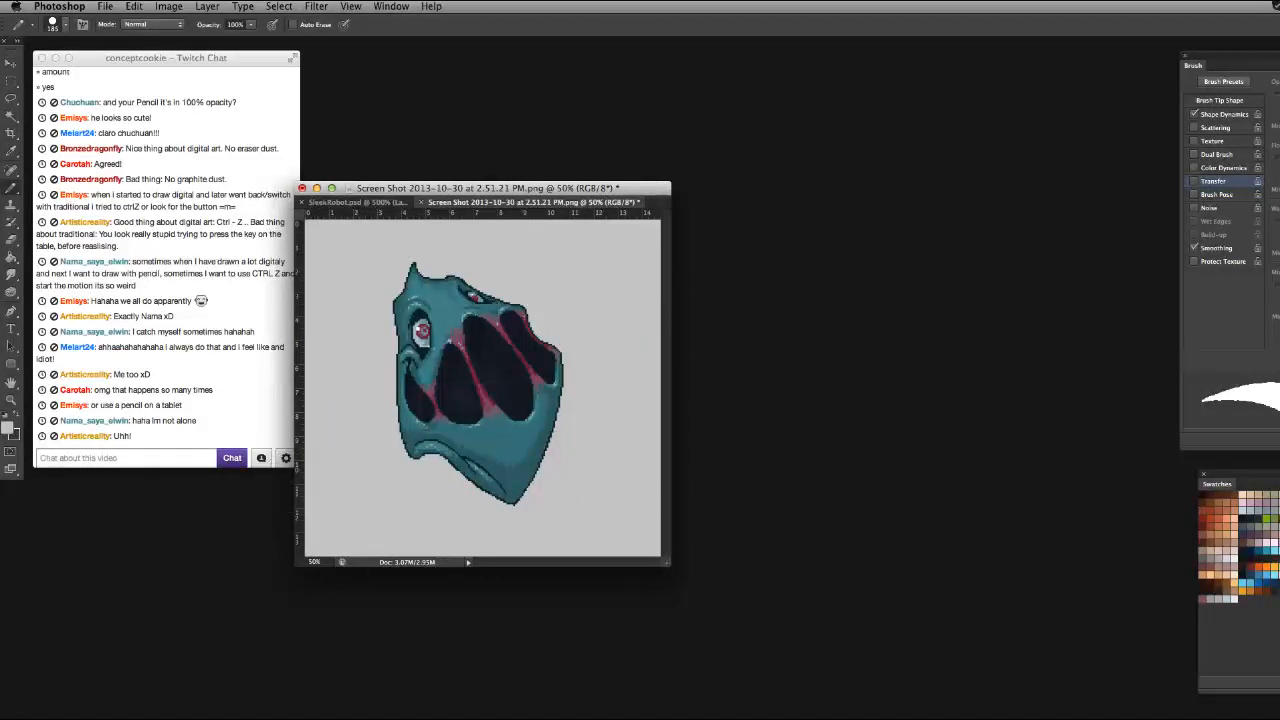
# Separate the screenshot into its own window at 50% and arrange it beside a resized SleekRobot.psd window at 200%
pyautogui.press('super+equal')
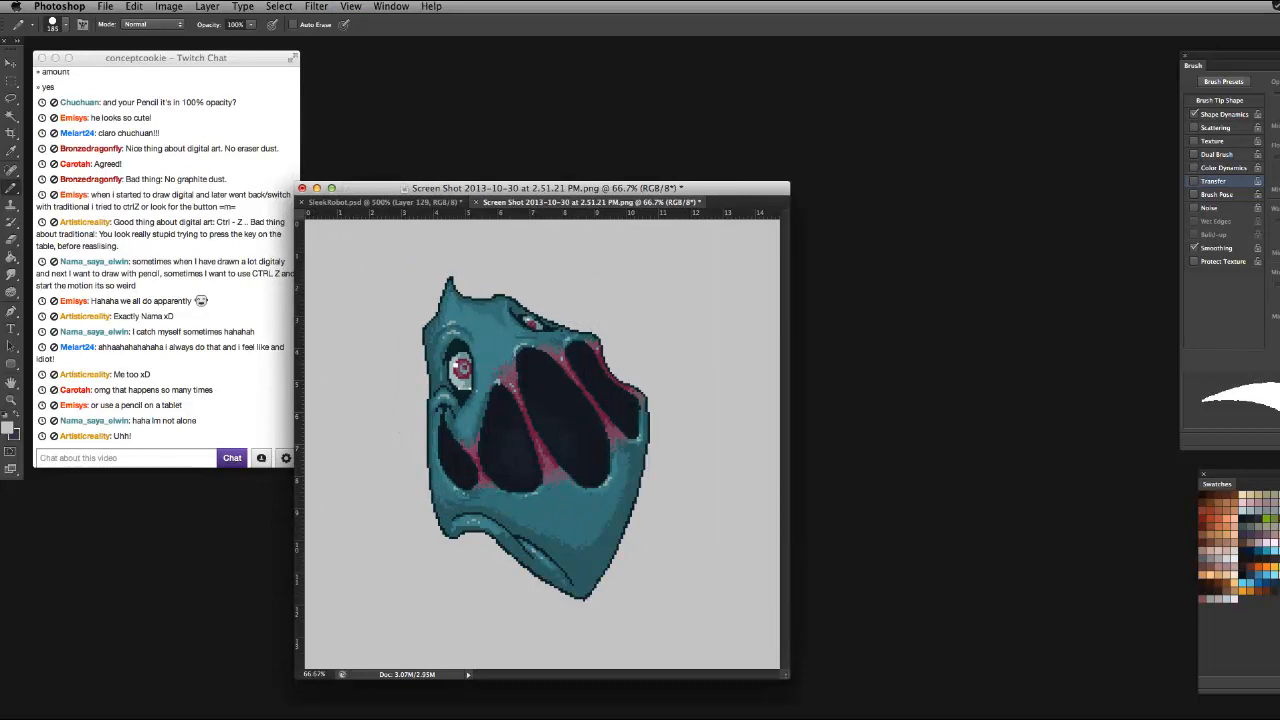
pyautogui.moveTo(590, 202); pyautogui.dragTo(965, 196)
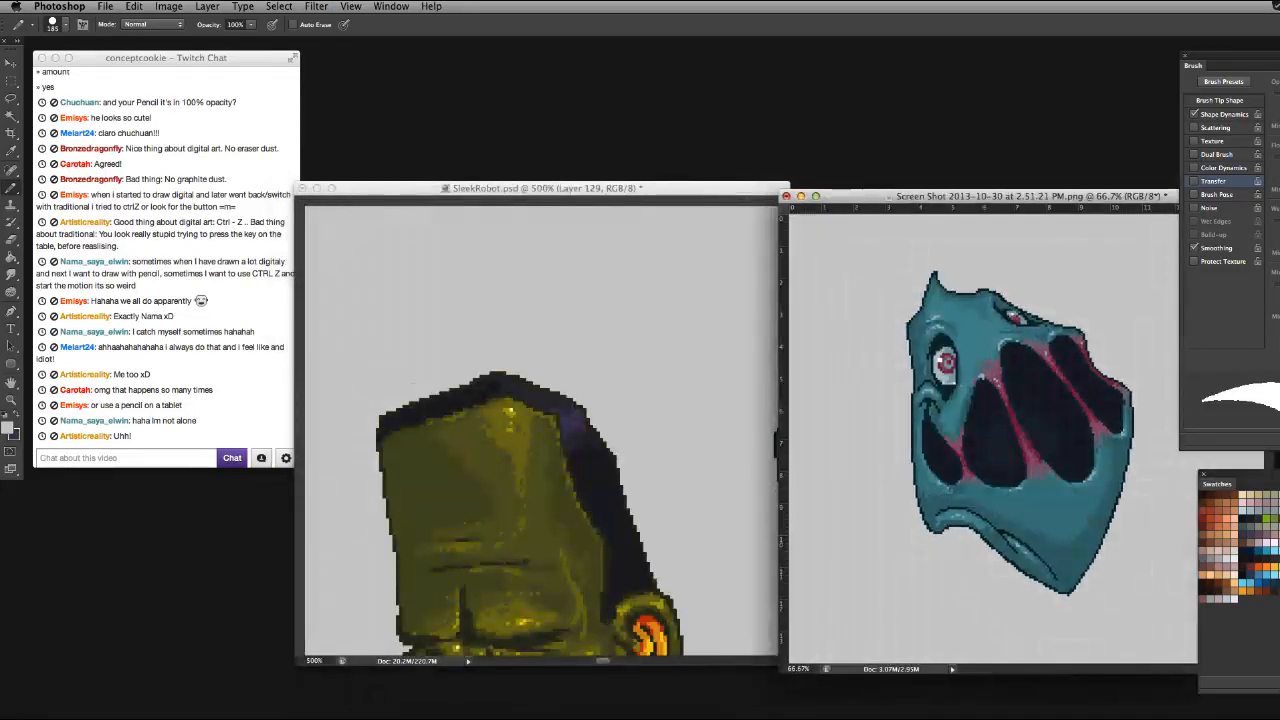
pyautogui.press('super+minus')
pyautogui.moveTo(540, 188); pyautogui.dragTo(423, 167)
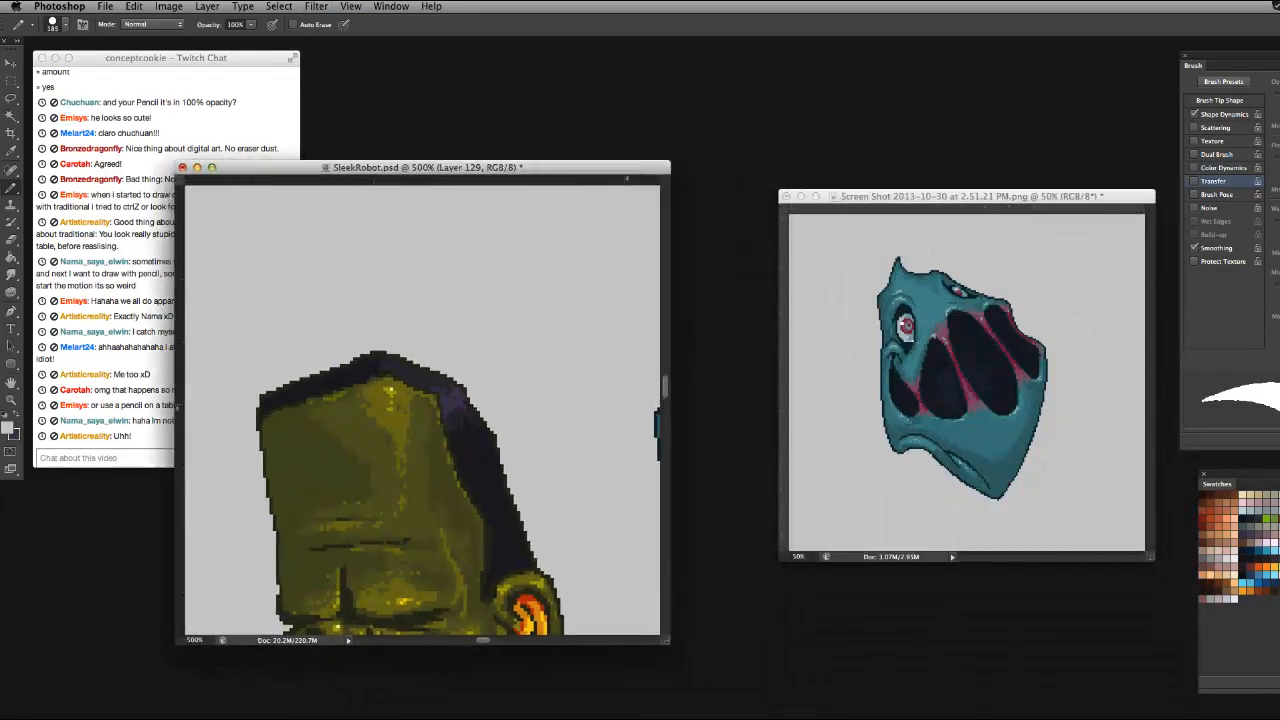
pyautogui.press('super+minus')
pyautogui.press('super+minus')
pyautogui.press('super+minus')
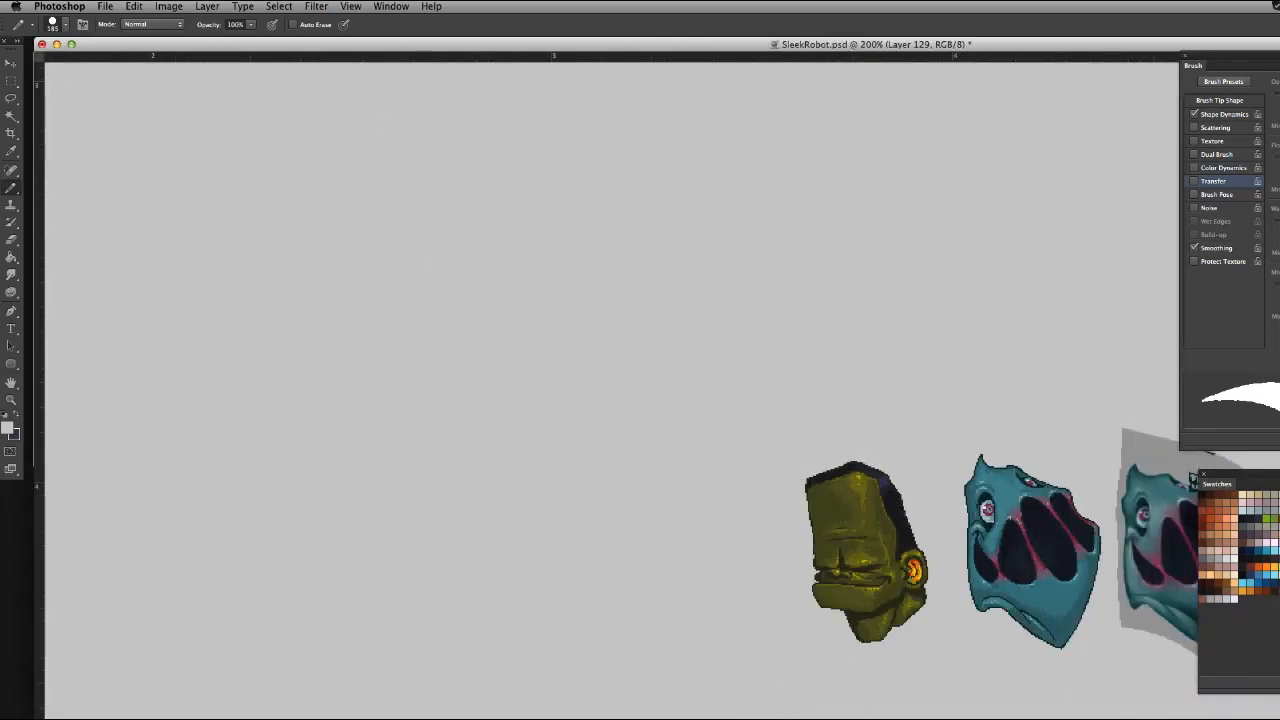
pyautogui.click(71, 44)
pyautogui.moveTo(708, 526); pyautogui.dragTo(817, 650)
pyautogui.hscroll(10, 425, 350)
pyautogui.hscroll(-2, 425, 350)
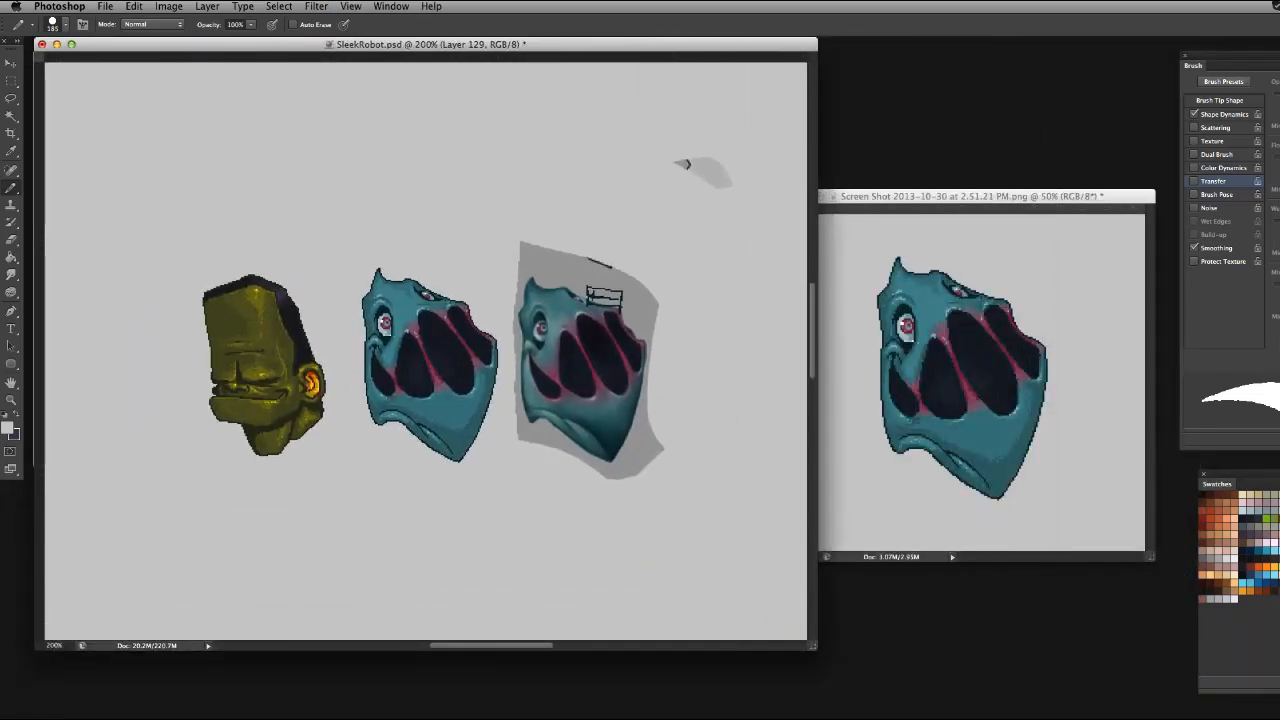
# Copy the cleaned head from the screenshot, paste it into SleekRobot.psd and move it beside the small heads
pyautogui.click(1046, 294)
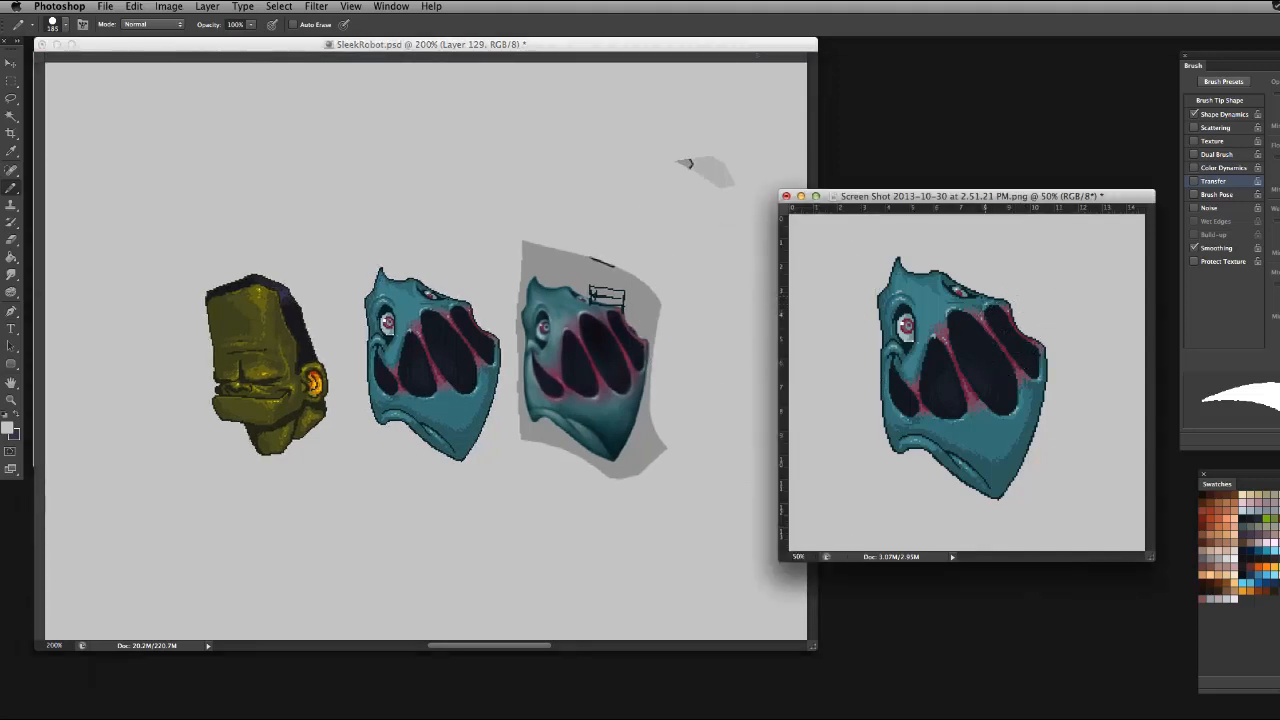
pyautogui.click(457, 210)
pyautogui.press('super+minus')
pyautogui.press('super+minus')
pyautogui.press('super+minus')
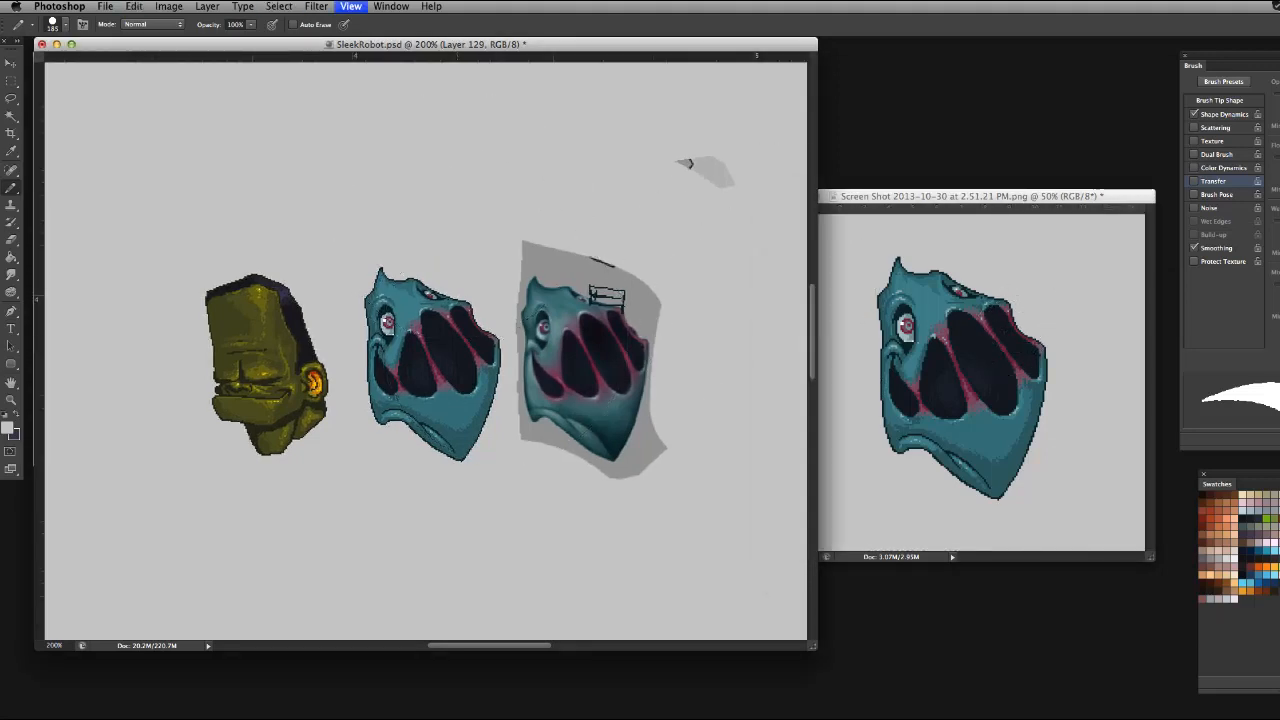
pyautogui.press('super+v')
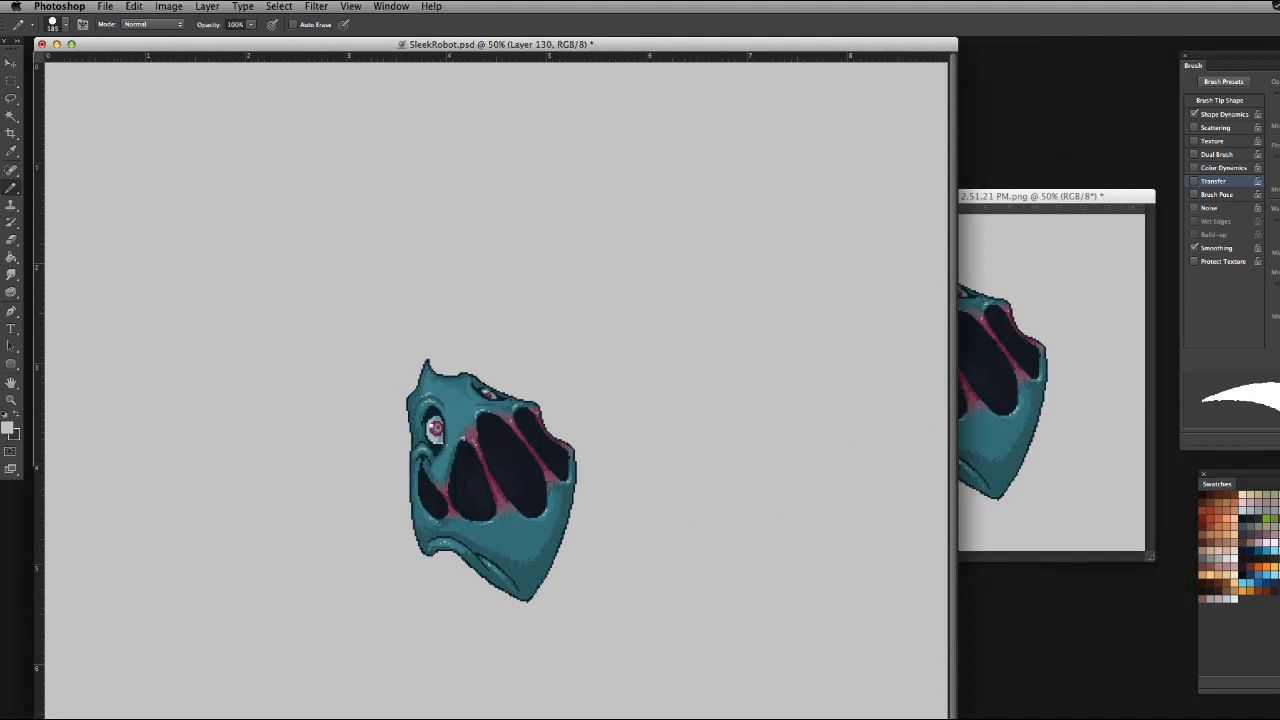
pyautogui.press('v')
pyautogui.moveTo(510, 454)
pyautogui.mouseDown()
pyautogui.moveTo(688, 458)
pyautogui.moveTo(665, 458)
pyautogui.moveTo(677, 468)
pyautogui.mouseUp()
# Erase the excess grey strip along the pasted layer's left edge and move the large head closer, covering the reference
pyautogui.press('b')
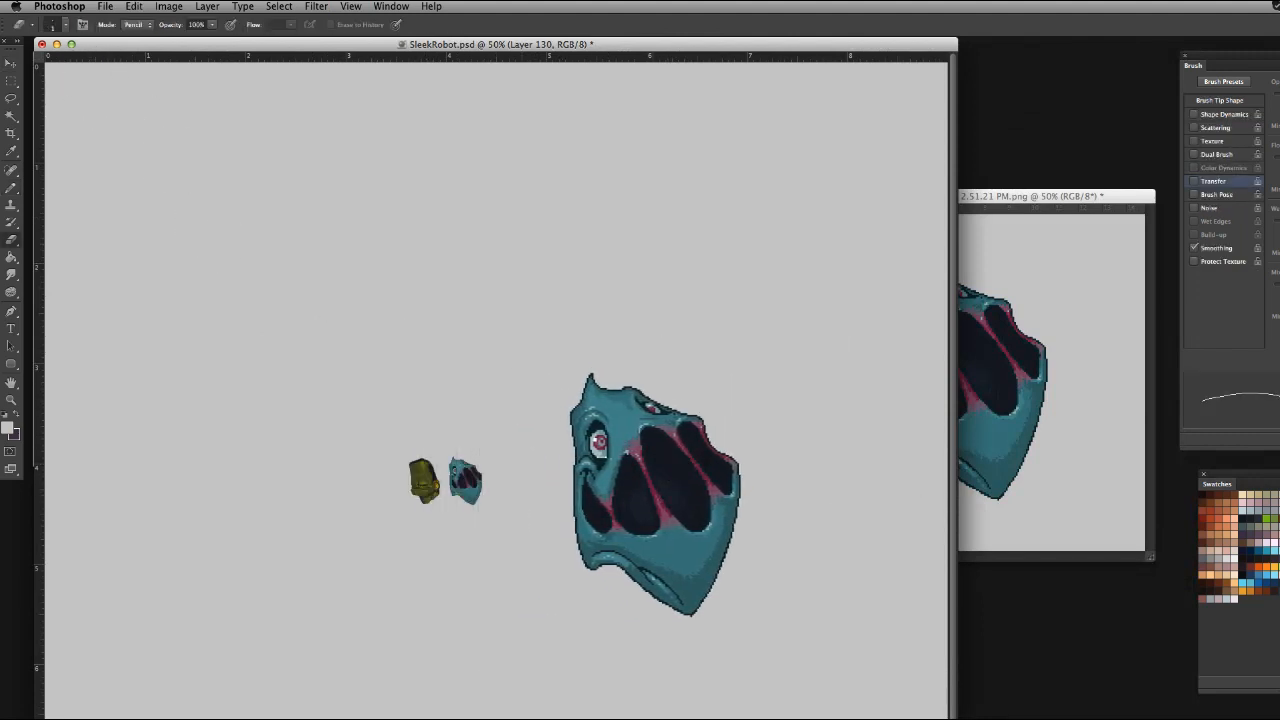
pyautogui.moveTo(508, 475)
pyautogui.mouseDown()
pyautogui.moveTo(552, 475)
pyautogui.moveTo(507, 588)
pyautogui.moveTo(490, 470)
pyautogui.mouseUp()
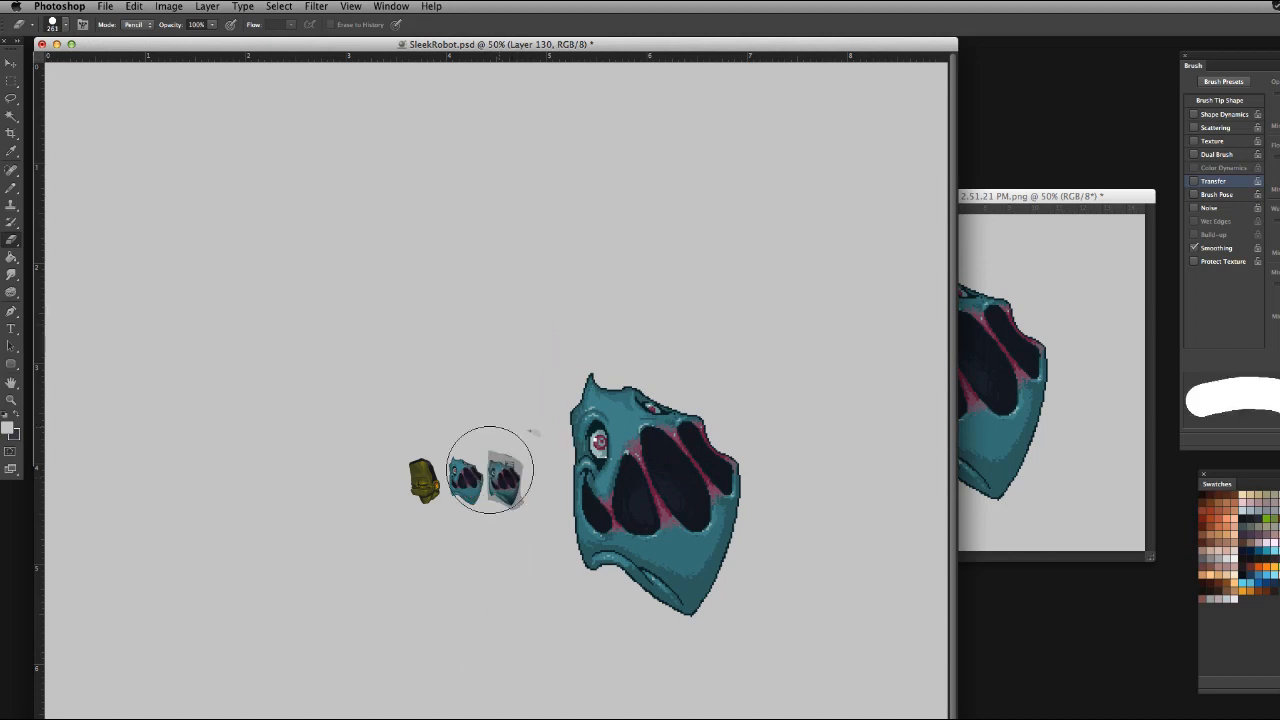
pyautogui.press('v')
pyautogui.moveTo(694, 498); pyautogui.dragTo(626, 503)
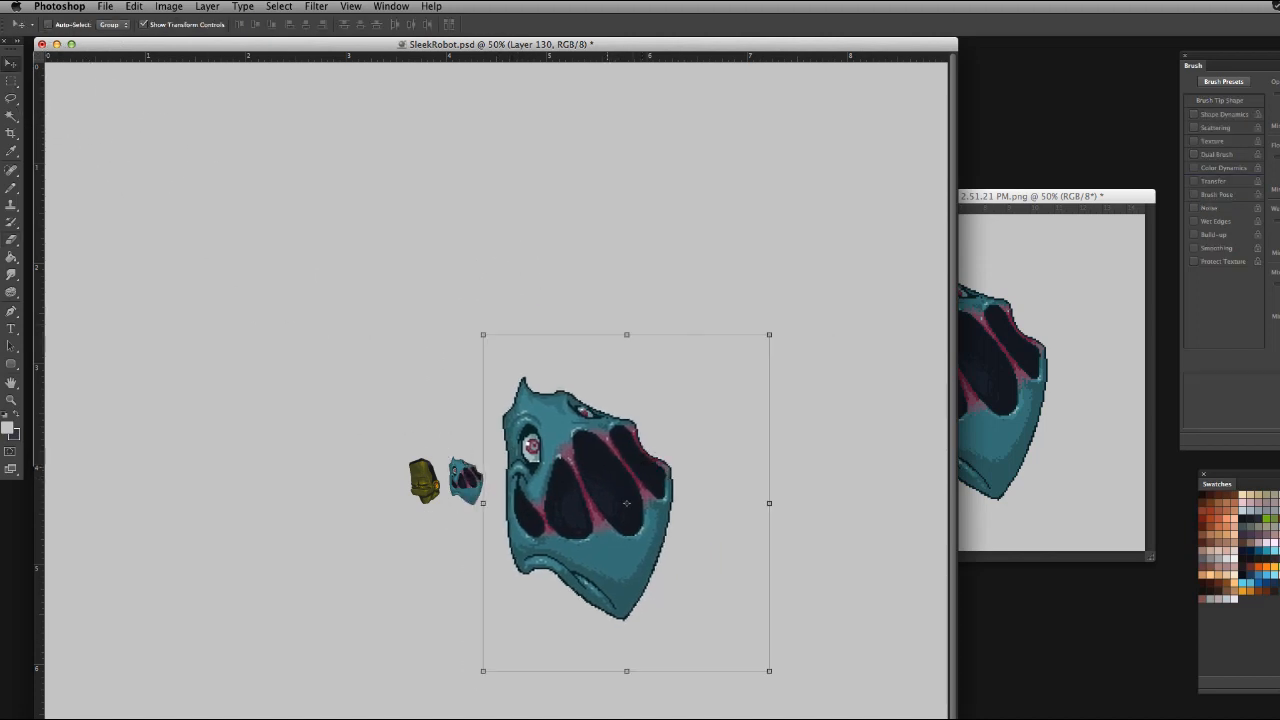
# Compare the enlarged head with the original small heads at 100% and 50% zoom
pyautogui.press('super+plus')
pyautogui.press('super+plus')
pyautogui.moveTo(850, 450); pyautogui.dragTo(774, 433)
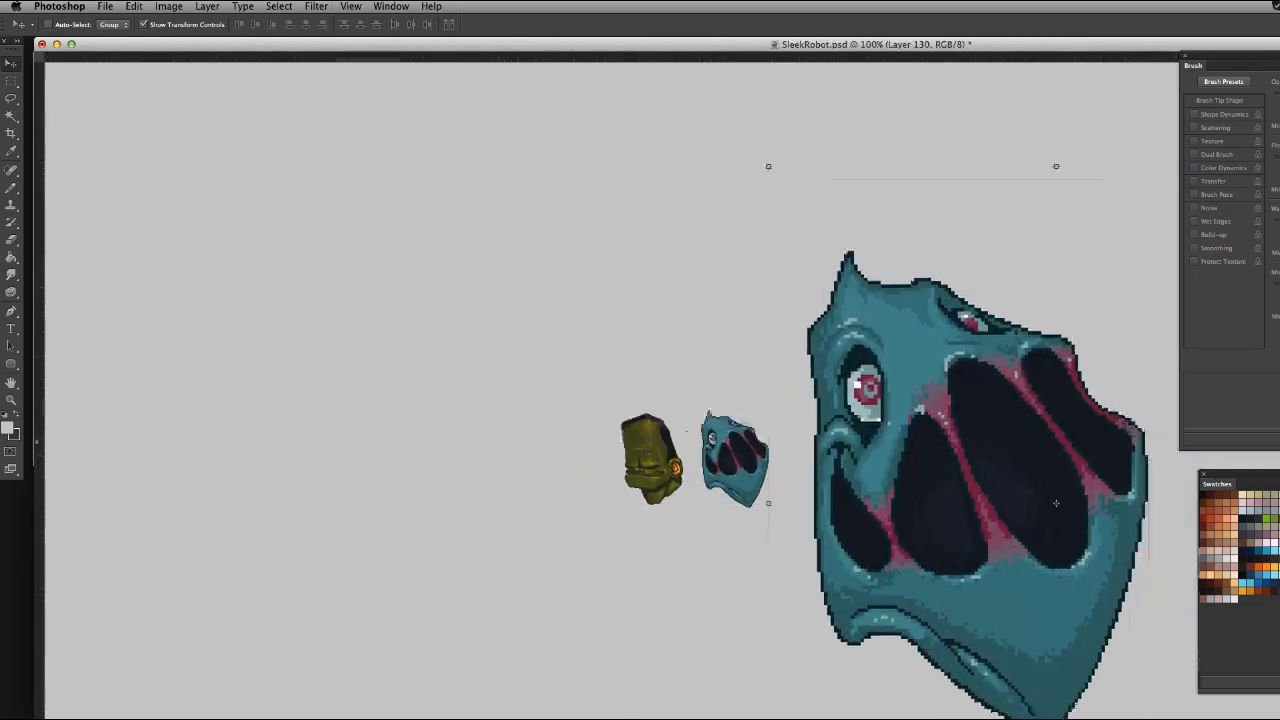
pyautogui.scroll(-1, 546, 426)
pyautogui.press('b')
pyautogui.scroll(-3, 546, 426)
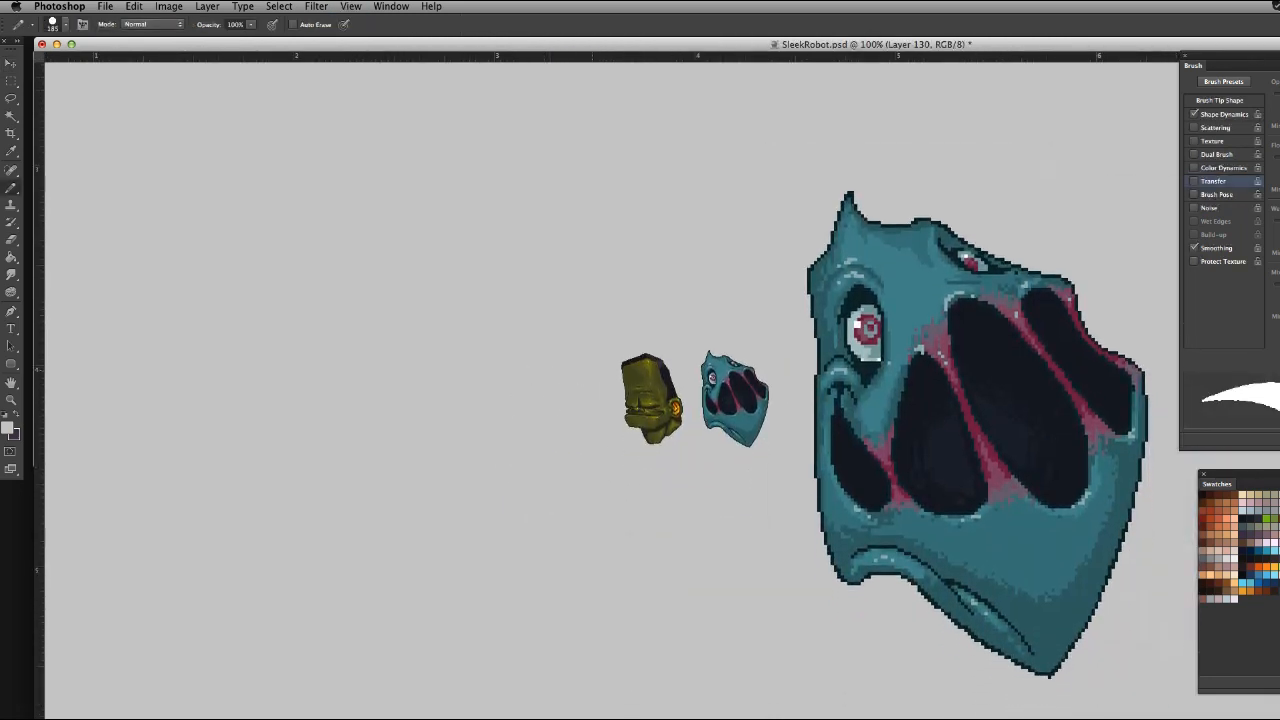
pyautogui.scroll(-1, 911, 86)
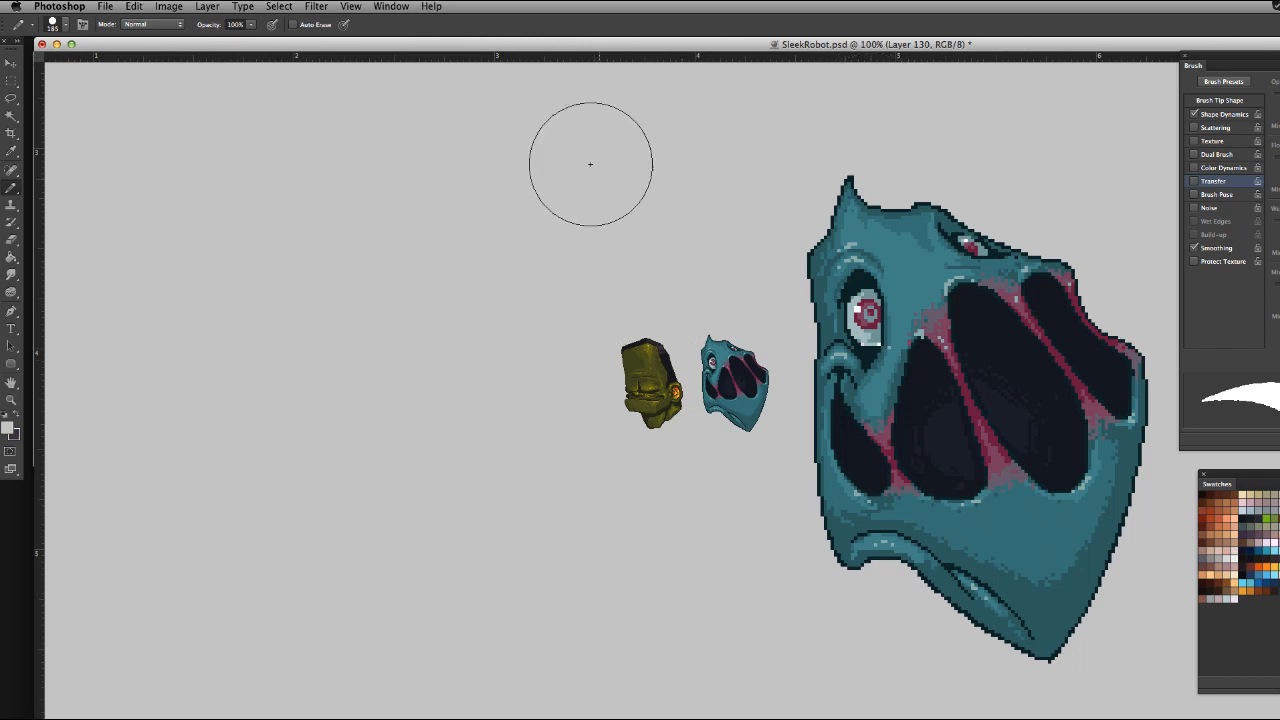
pyautogui.press('super+minus')
pyautogui.press('super+minus')
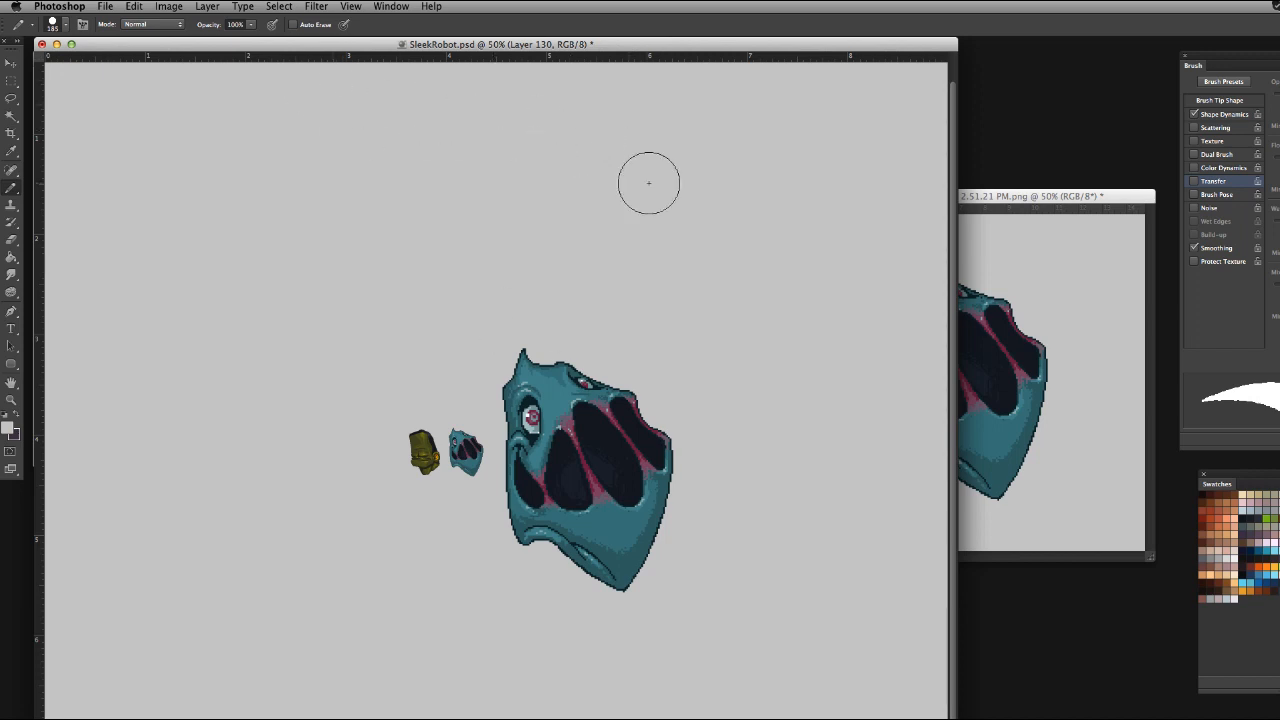
# Reposition the SleekRobot.psd window to uncover the Twitch chat
pyautogui.moveTo(425, 44)
pyautogui.mouseDown()
pyautogui.moveTo(700, 66)
pyautogui.moveTo(656, 52)
pyautogui.moveTo(668, 44)
pyautogui.mouseUp()
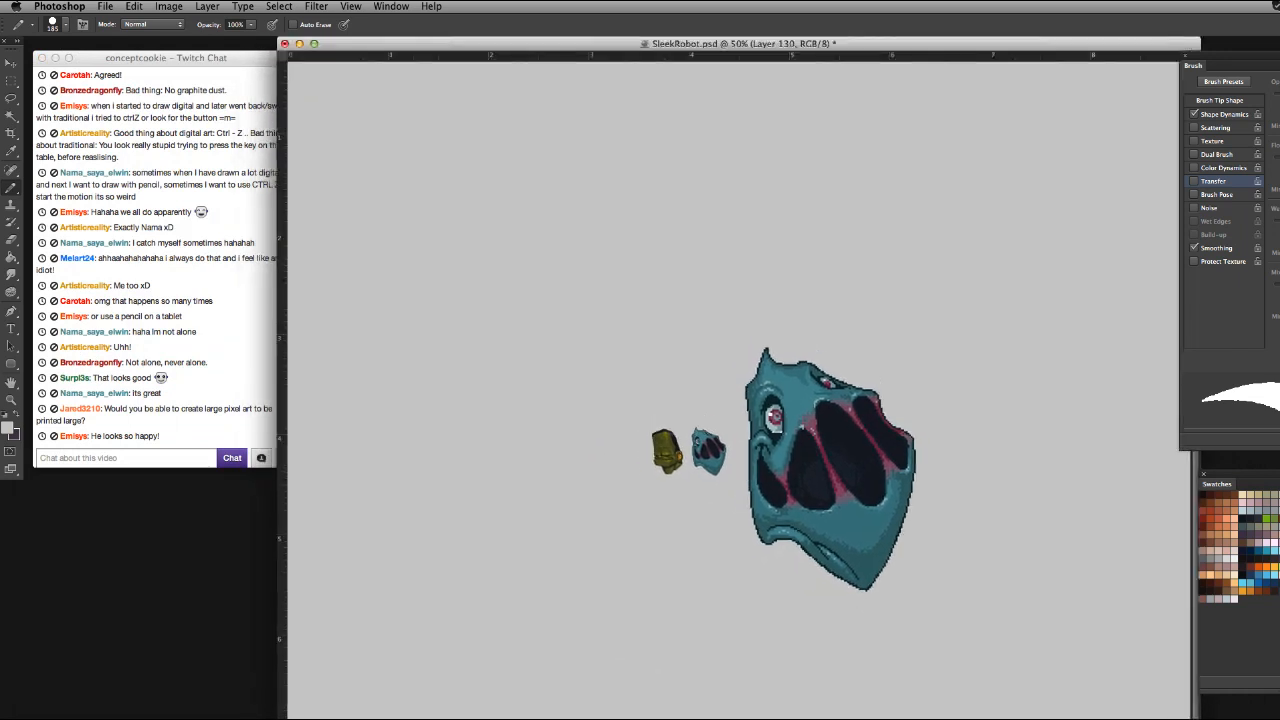
pyautogui.moveTo(545, 43); pyautogui.dragTo(665, 43)
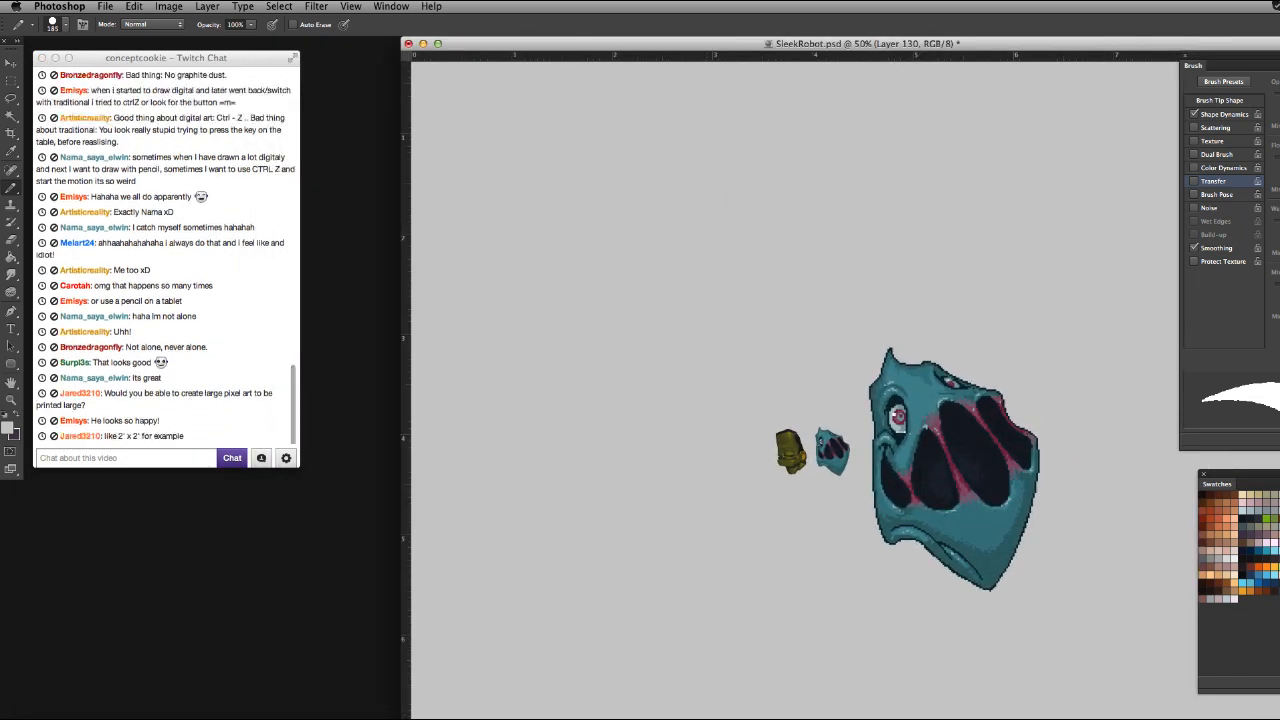
pyautogui.moveTo(665, 43); pyautogui.dragTo(736, 311)
pyautogui.moveTo(890, 197); pyautogui.dragTo(931, 104)
pyautogui.click(842, 104)
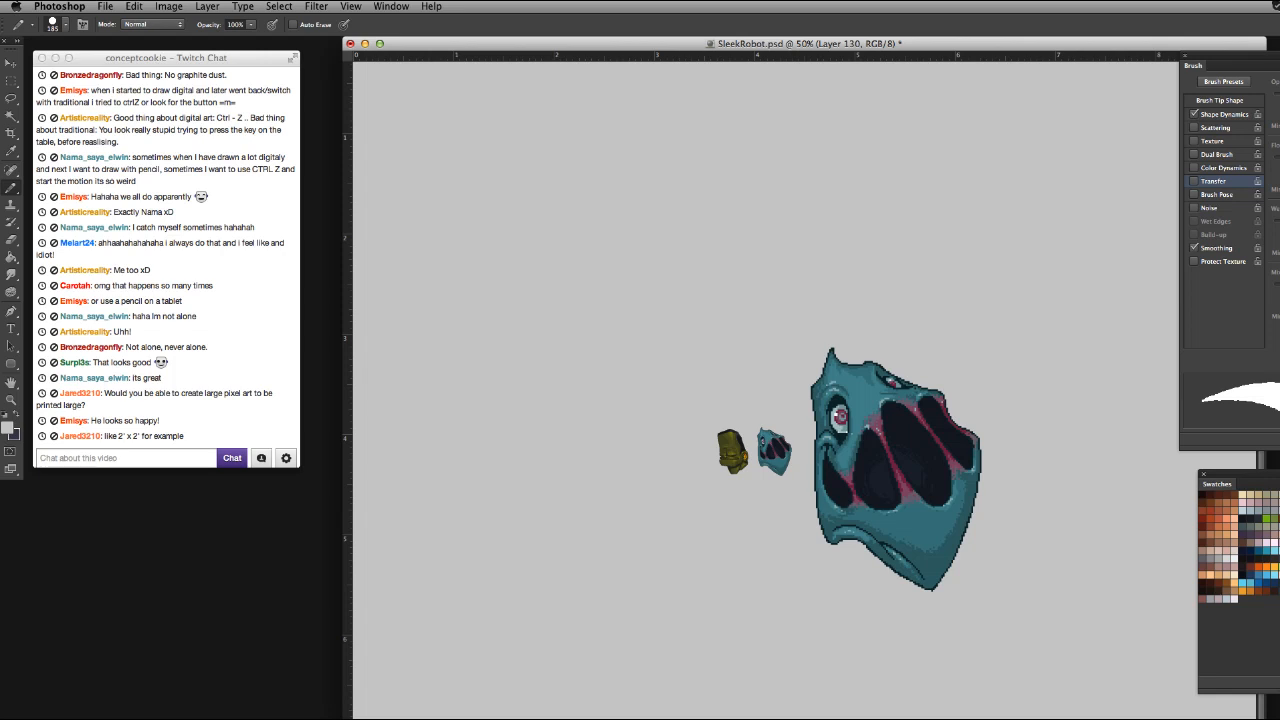
# Switch to the Halloween contest entries document, move its window over SleekRobot.psd and enlarge the view to 200%
pyautogui.hotkey('ctrl', 'Tab')
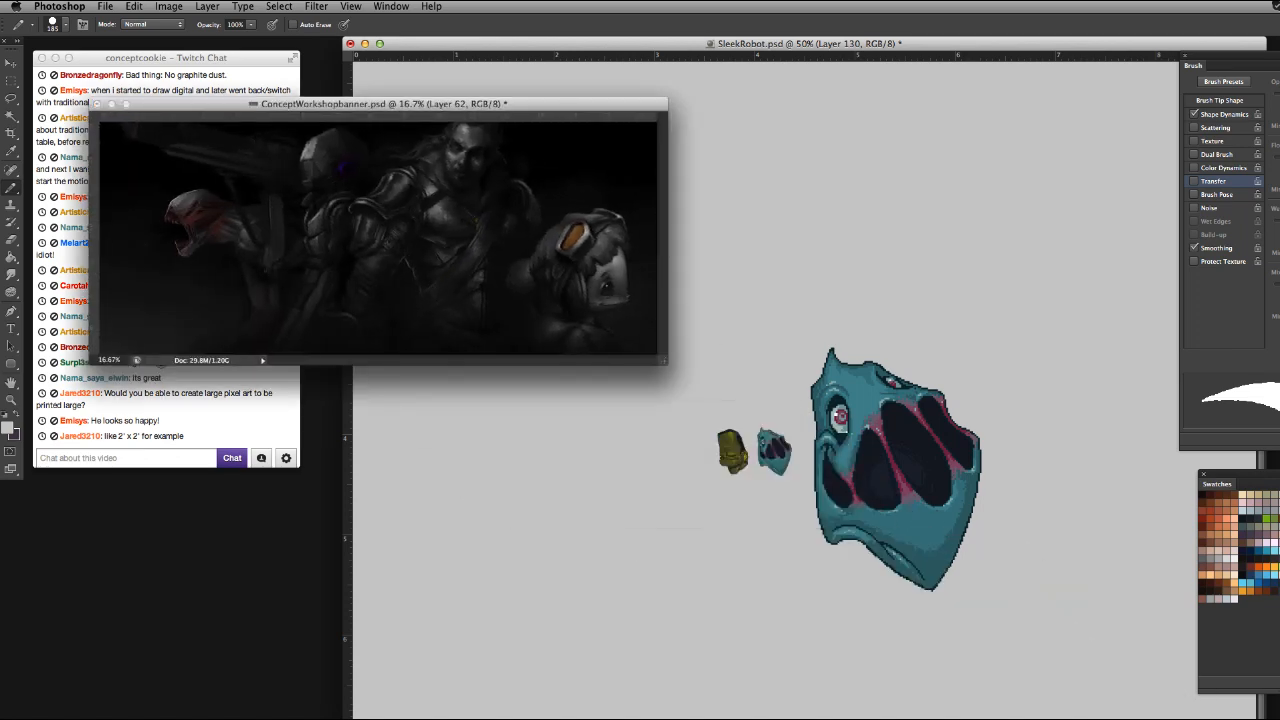
pyautogui.press('super+plus')
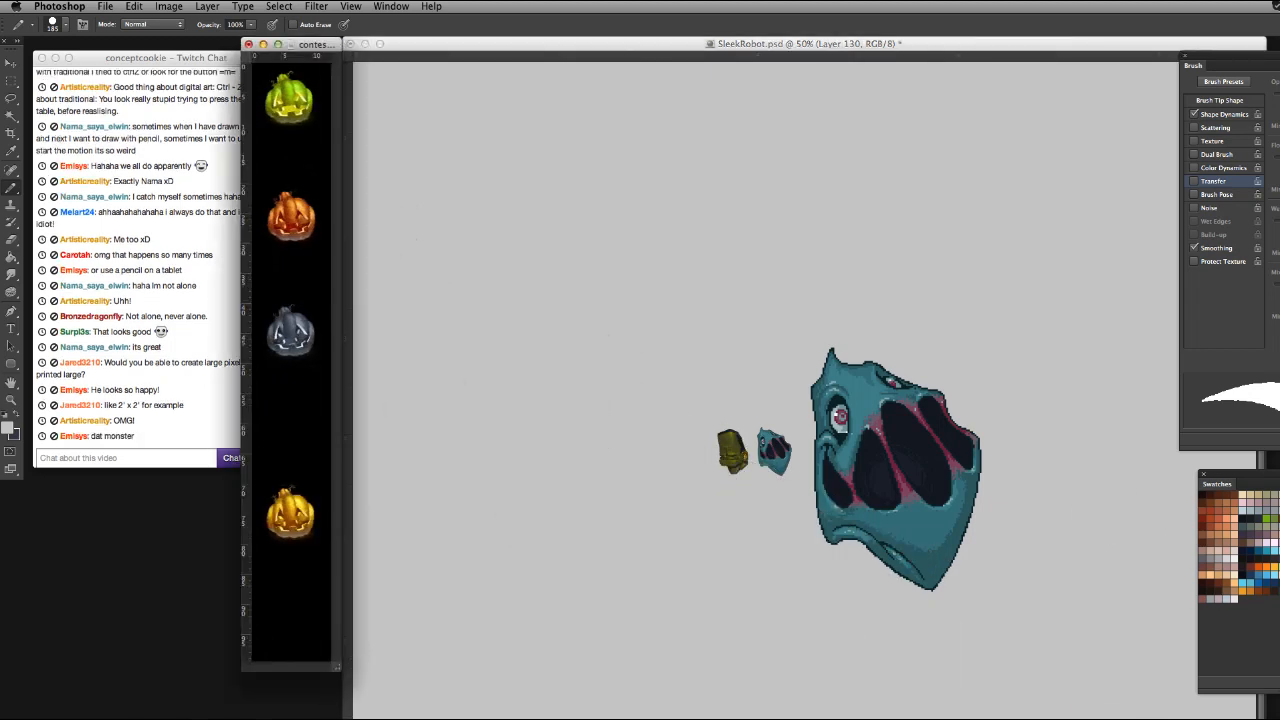
pyautogui.moveTo(317, 44); pyautogui.dragTo(538, 87)
pyautogui.press('super+plus')
pyautogui.press('super+plus')
pyautogui.press('super+plus')
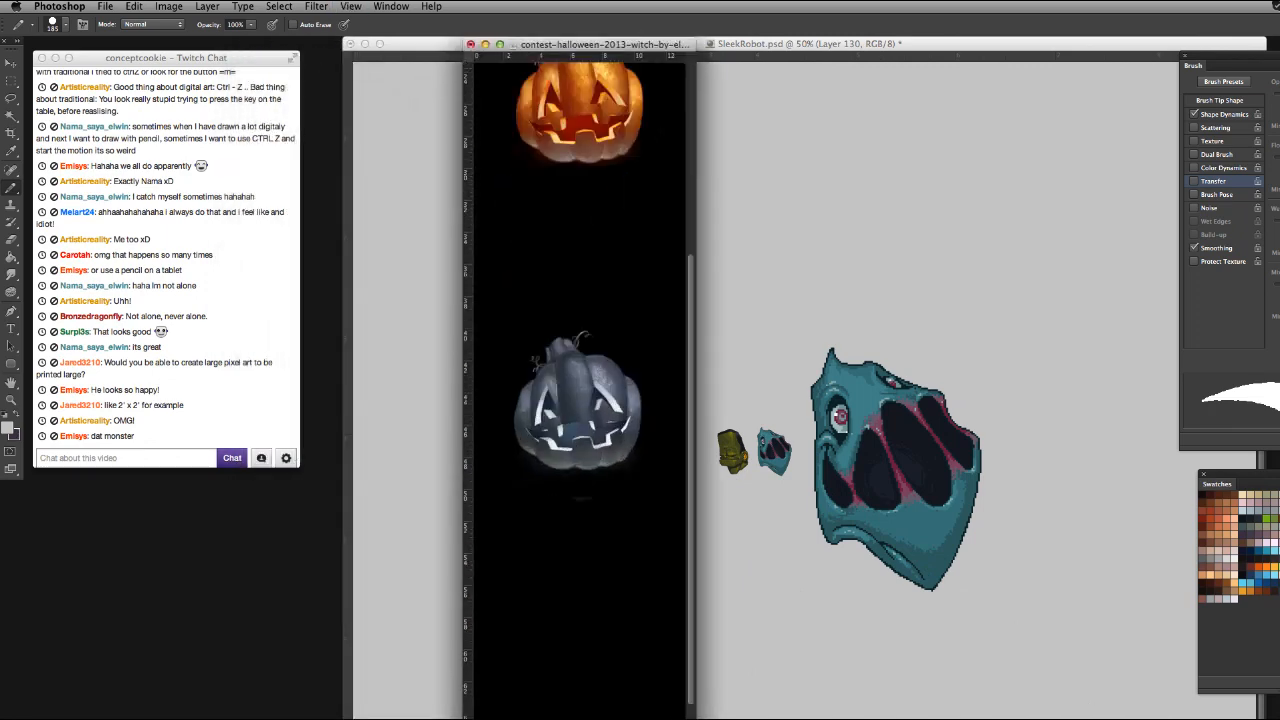
pyautogui.press('super+plus')
pyautogui.press('super+plus')
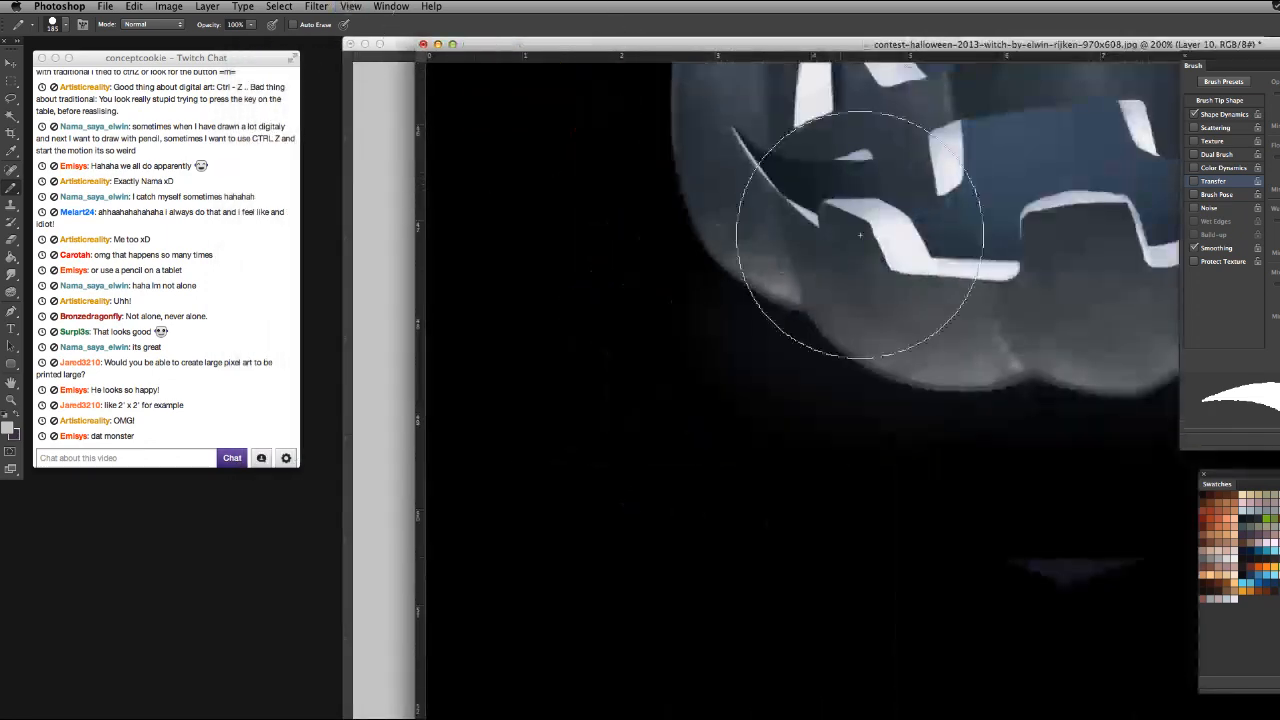
# Bring the green pumpkin into view at 100%, then widen and reposition the contest window so the whole pumpkin fits
pyautogui.scroll(10, 859, 234)
pyautogui.scroll(-10, 859, 234)
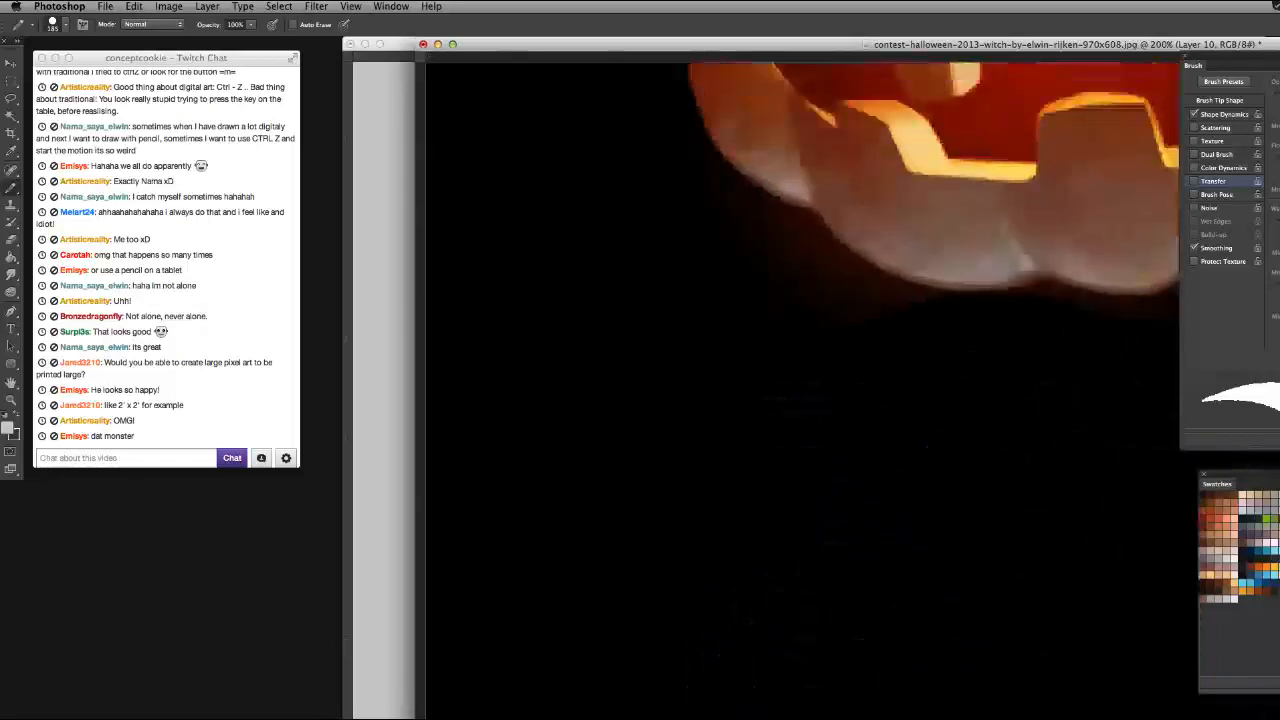
pyautogui.scroll(5, 877, 703)
pyautogui.scroll(-10, 877, 703)
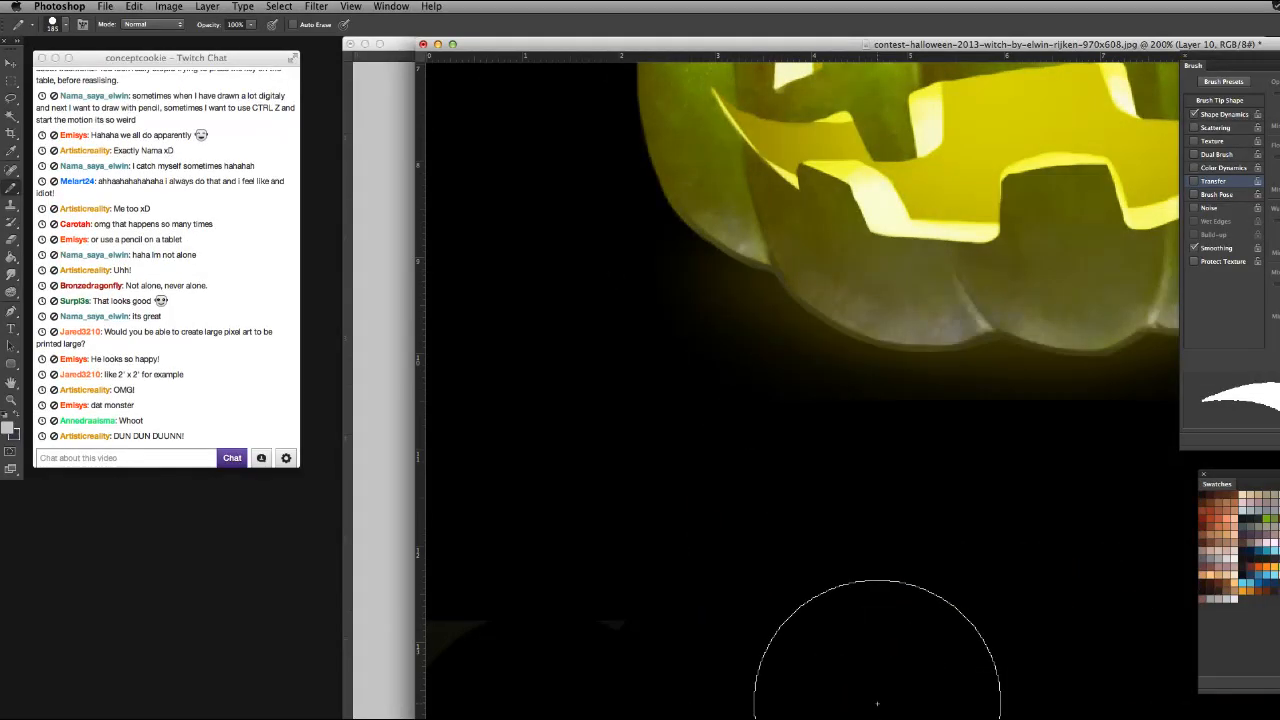
pyautogui.scroll(5, 850, 550)
pyautogui.press('super+minus')
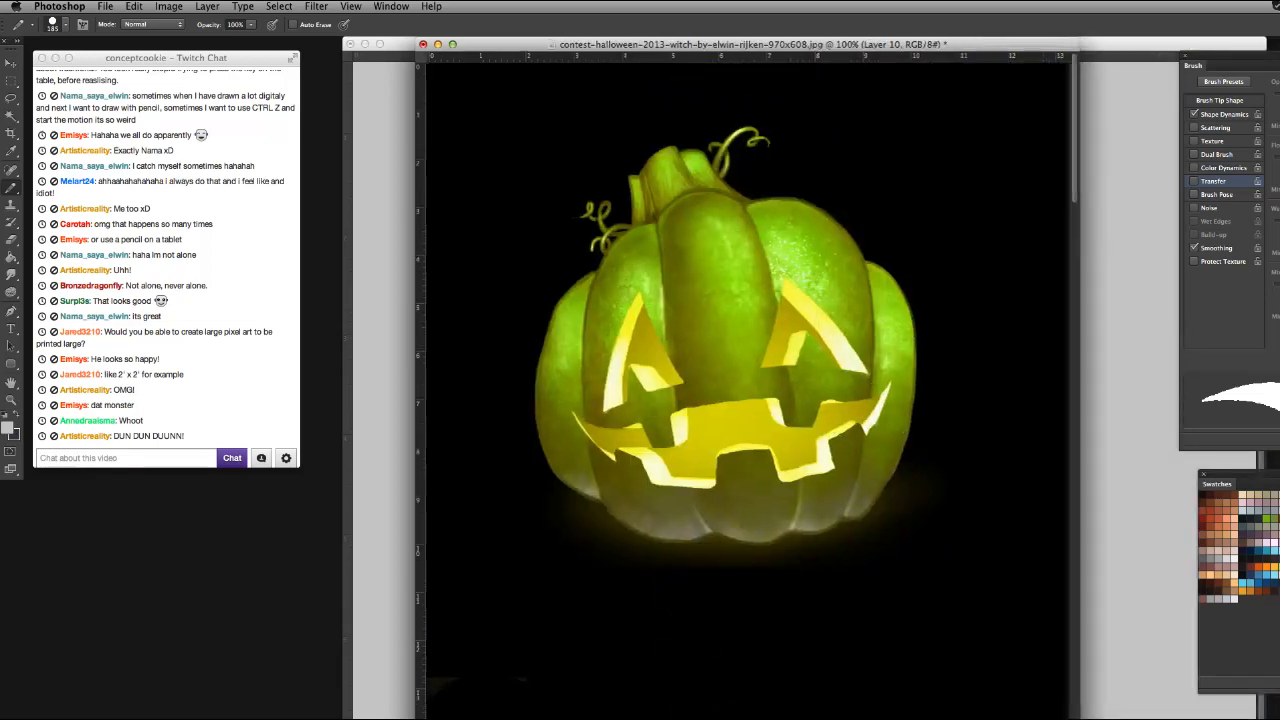
pyautogui.moveTo(1068, 712); pyautogui.dragTo(1168, 712)
pyautogui.moveTo(1276, 712); pyautogui.dragTo(1279, 712)
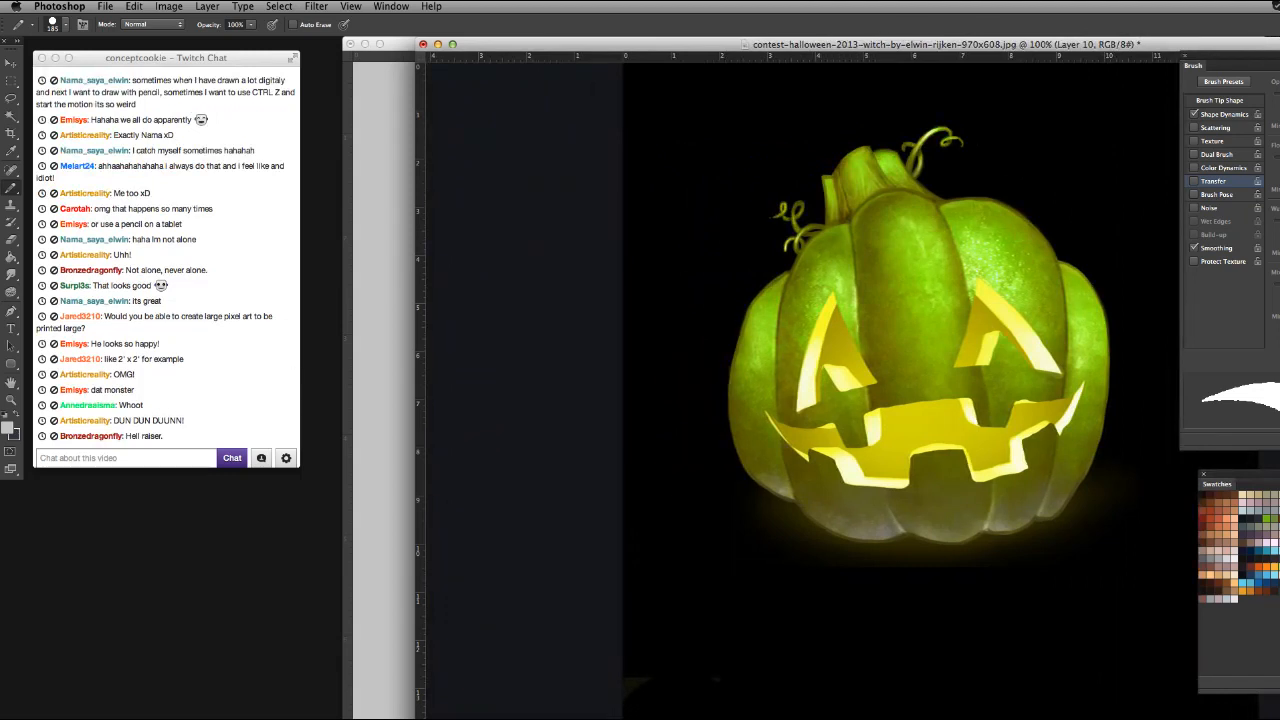
pyautogui.moveTo(866, 44); pyautogui.dragTo(743, 44)
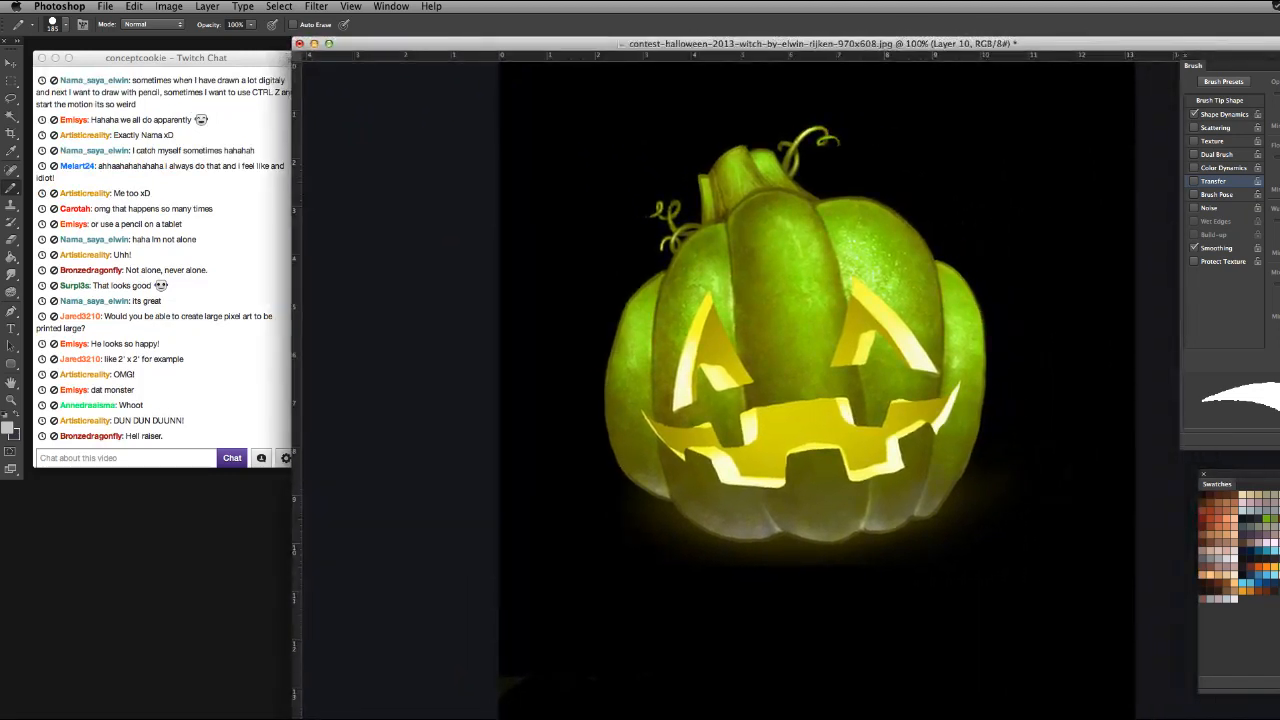
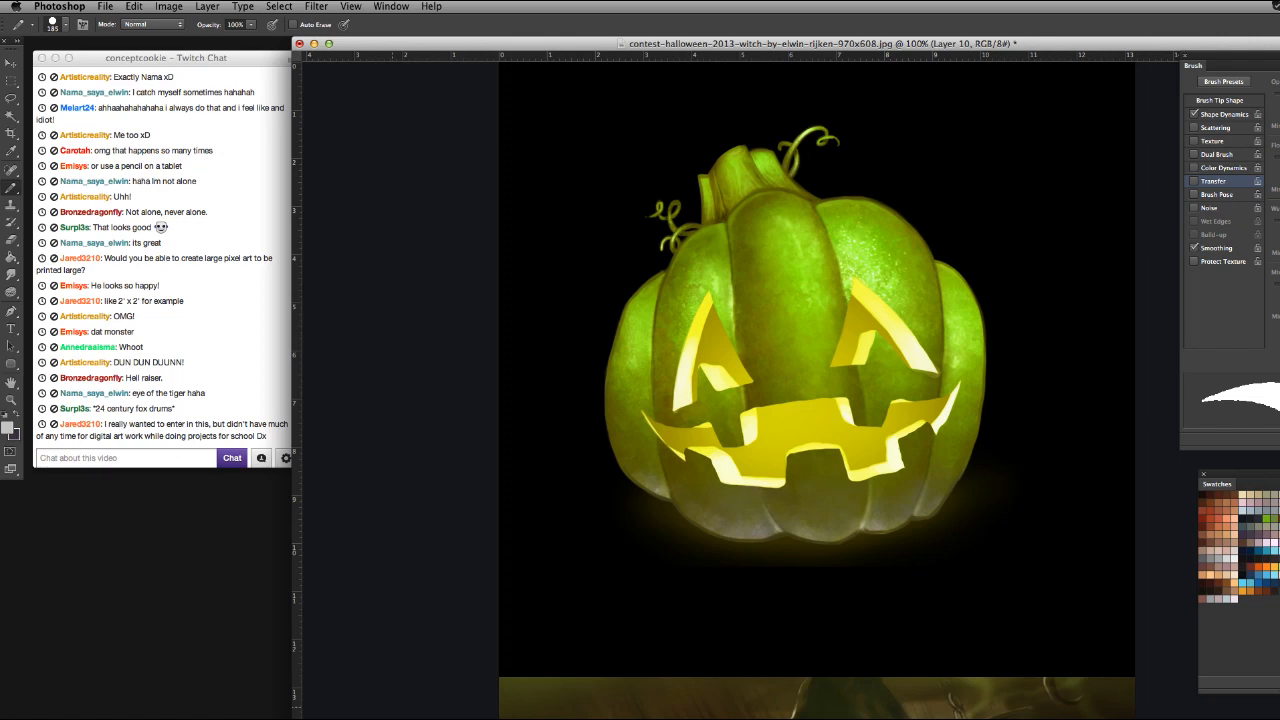
# Examine the witch and cauldron illustration below the green pumpkin, continuing down to the orange pumpkin
pyautogui.scroll(-10, 817, 385)
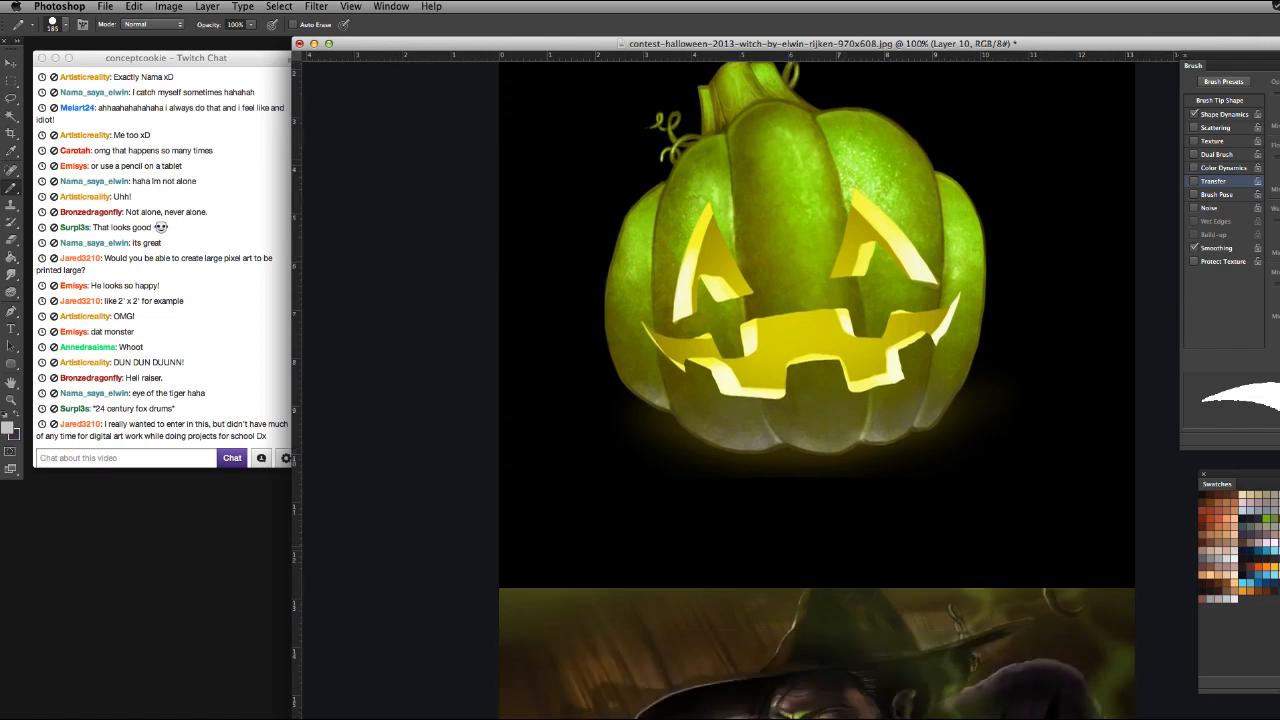
pyautogui.scroll(5, 817, 385)
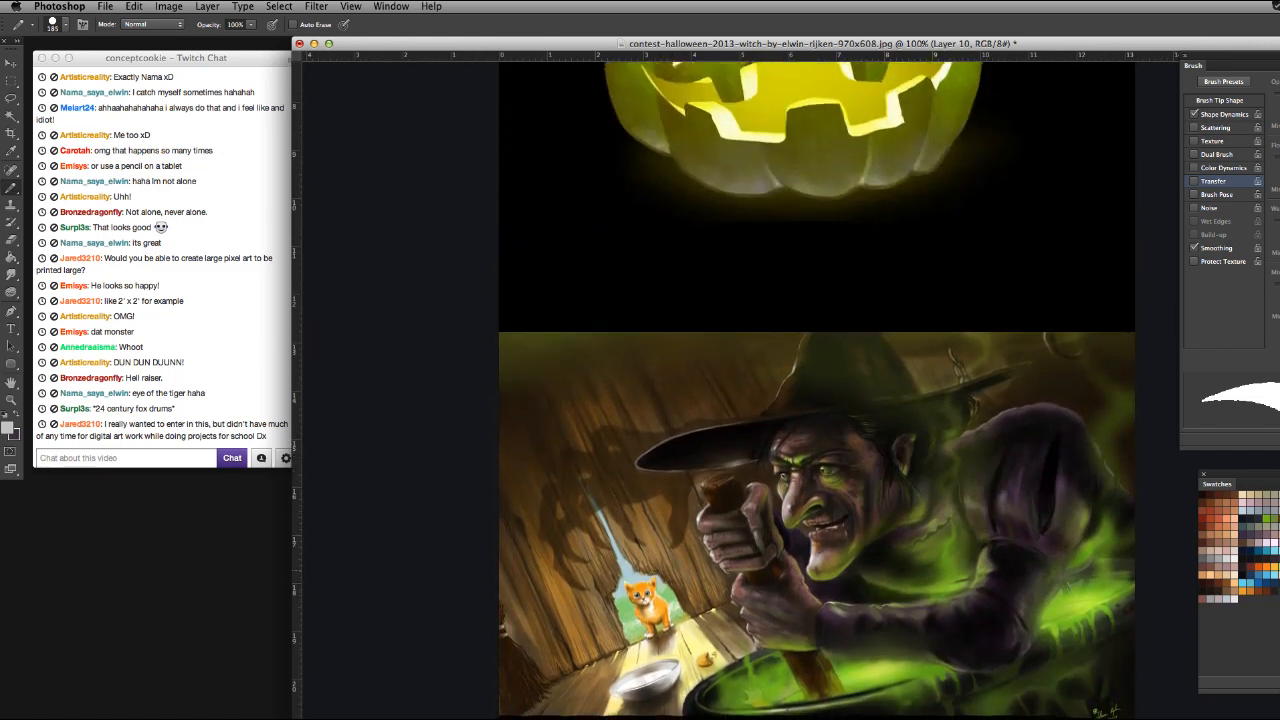
pyautogui.scroll(-3, 817, 385)
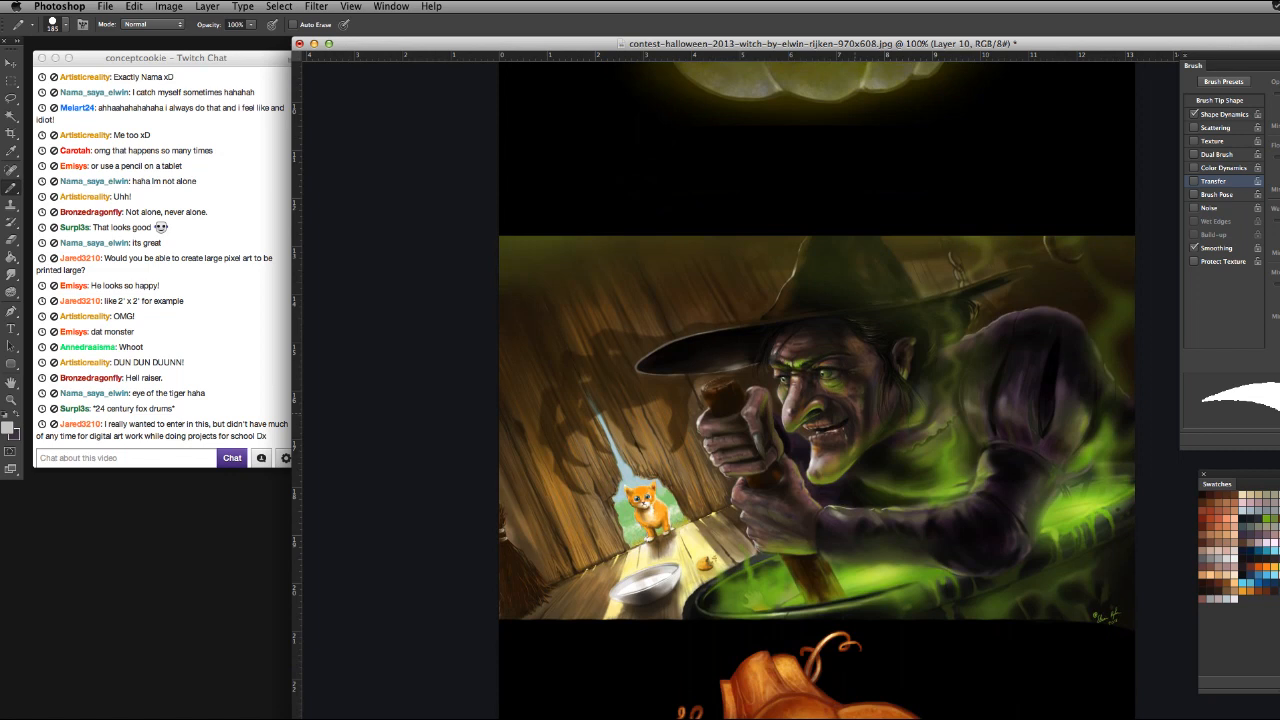
pyautogui.scroll(-9, 817, 390)
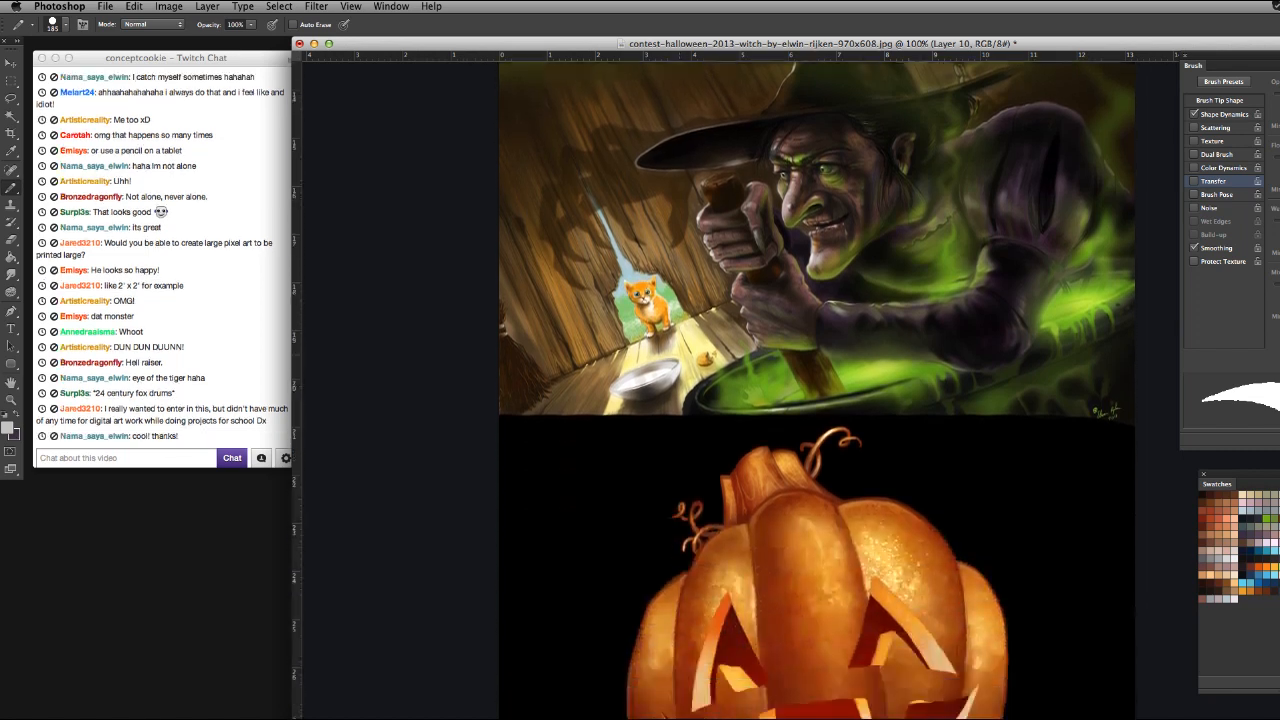
pyautogui.scroll(-1, 817, 390)
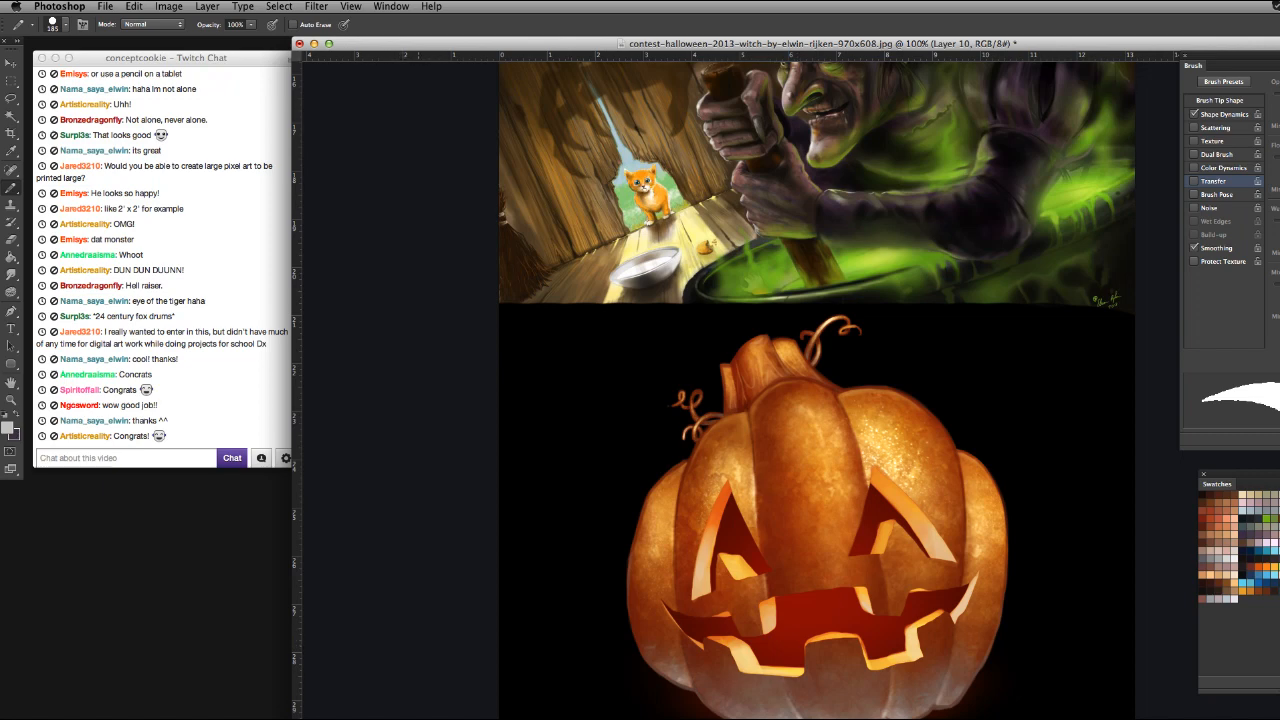
# Examine the front and back views of the wind-up Frankenstein toy below the orange pumpkin
pyautogui.scroll(-8, 817, 390)
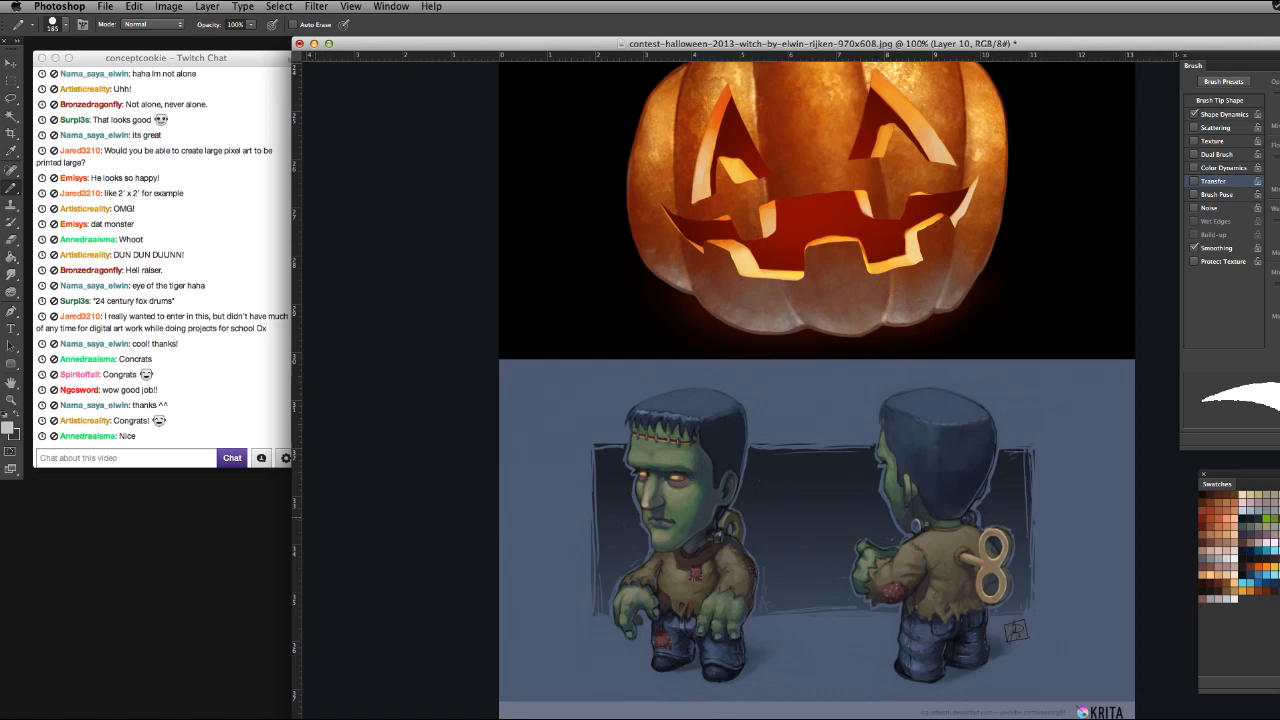
pyautogui.scroll(-3, 816, 390)
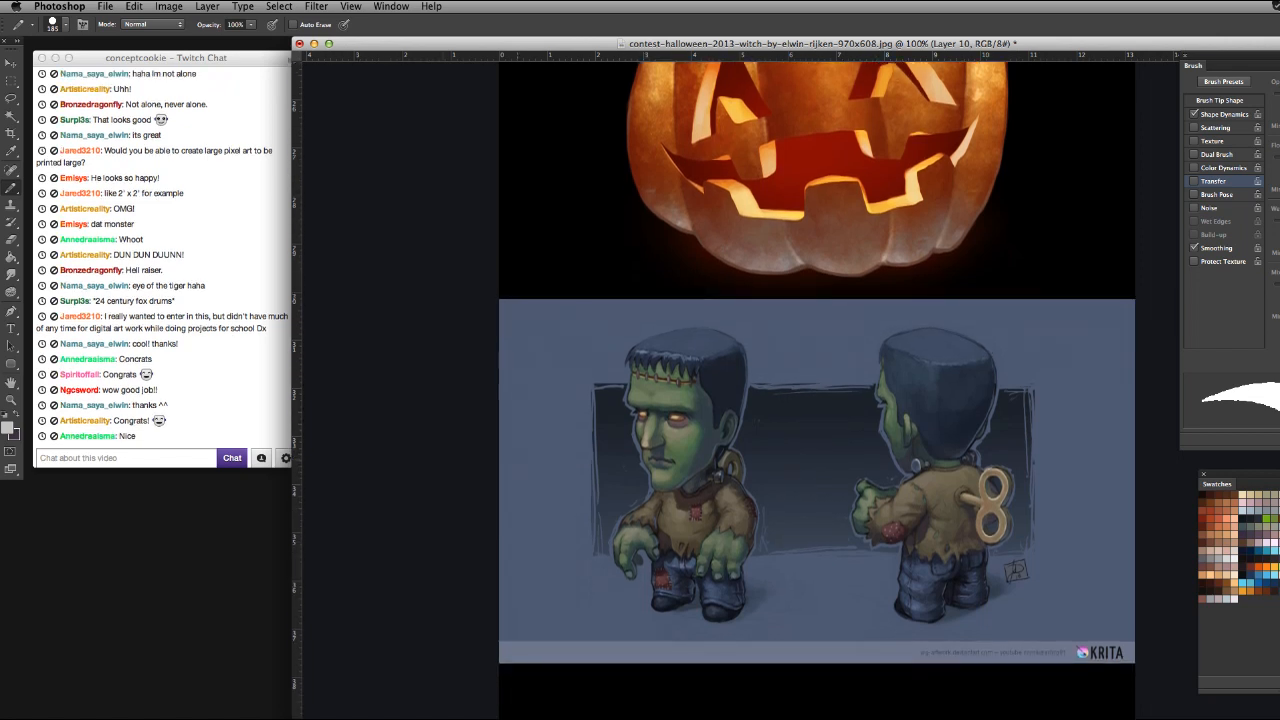
pyautogui.scroll(3, 816, 390)
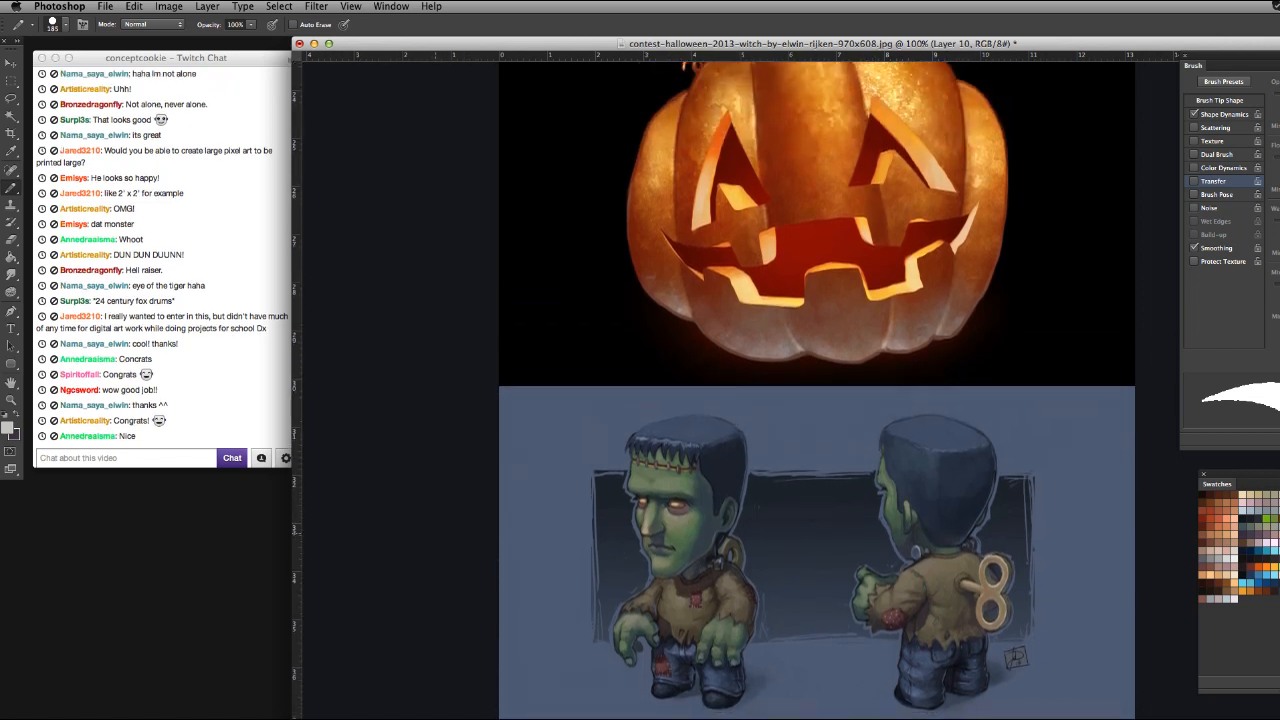
pyautogui.scroll(-3, 816, 390)
pyautogui.scroll(-4, 816, 390)
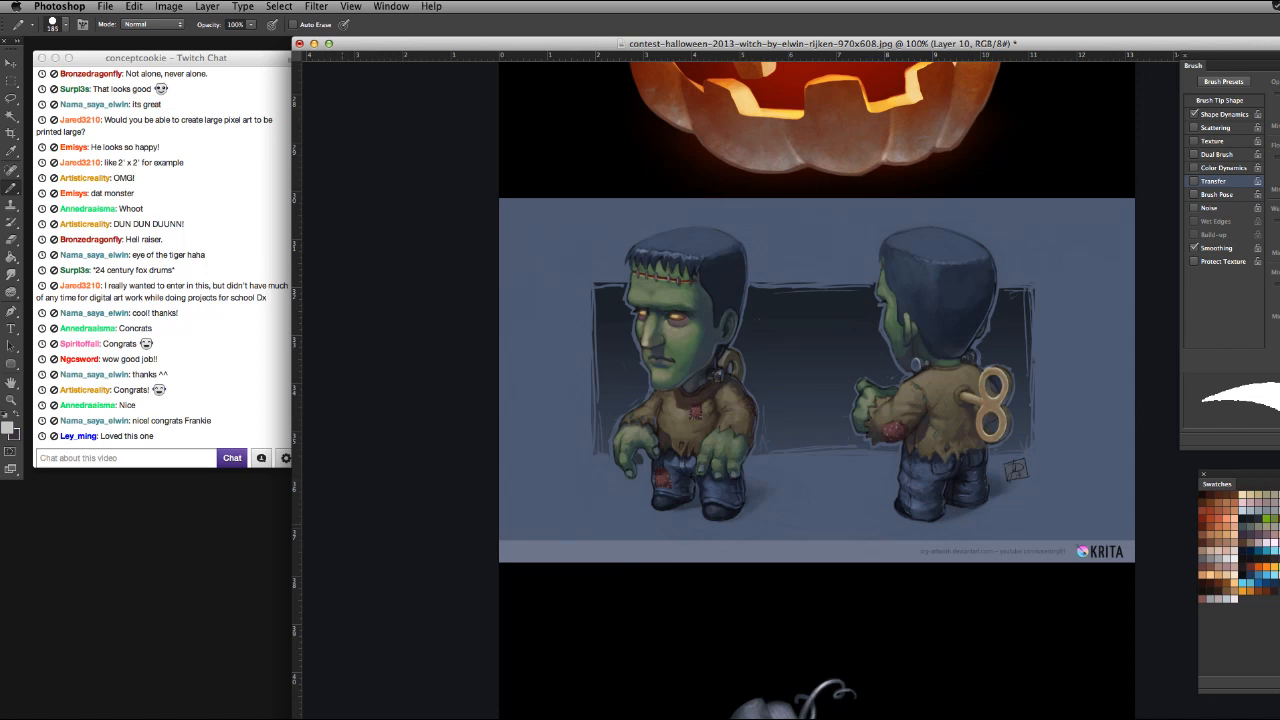
pyautogui.scroll(-3, 816, 390)
pyautogui.scroll(-10, 816, 390)
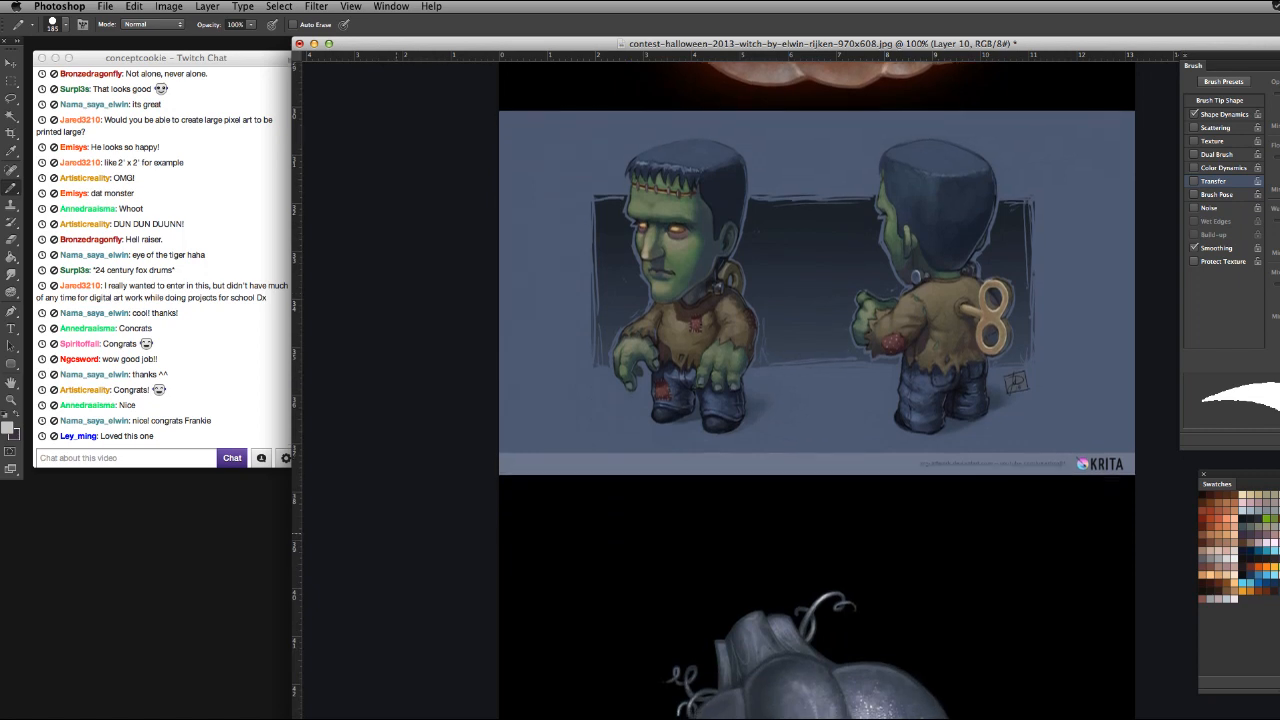
# Examine the silver pumpkin and the striped-shirt zombie illustration beneath it, continuing down to the gold pumpkin
pyautogui.scroll(-1, 816, 390)
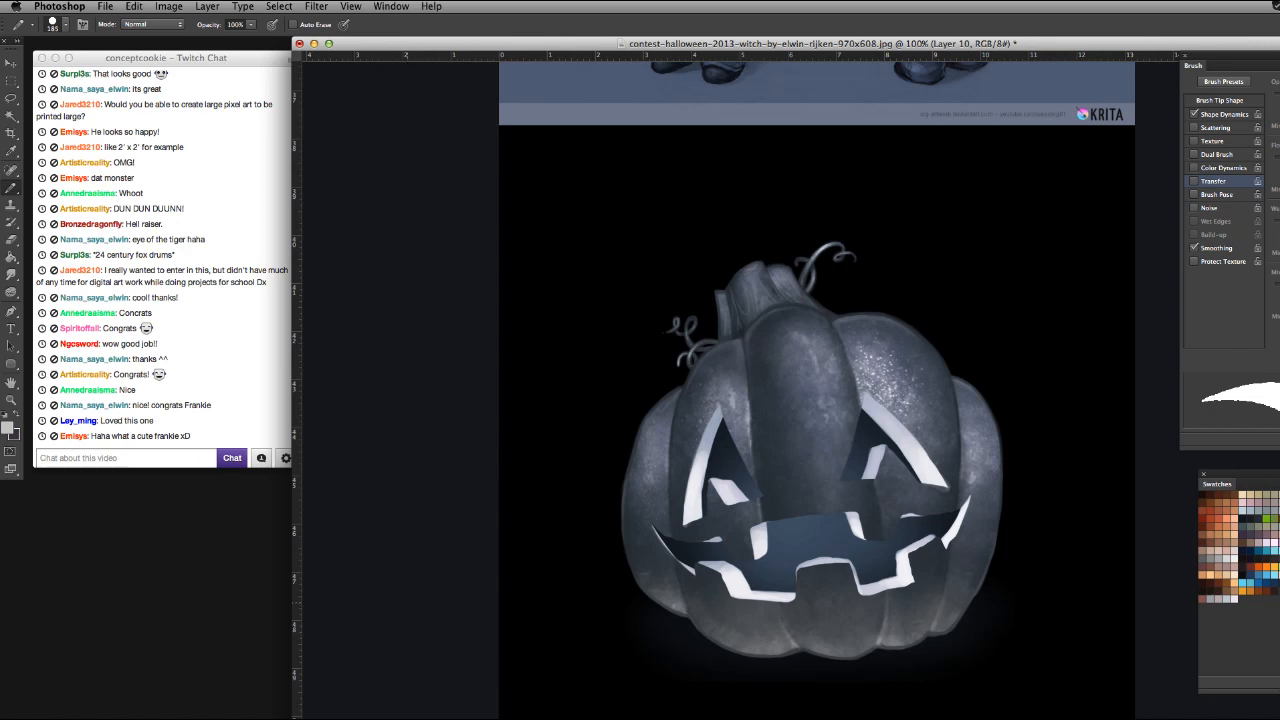
pyautogui.scroll(-10, 816, 390)
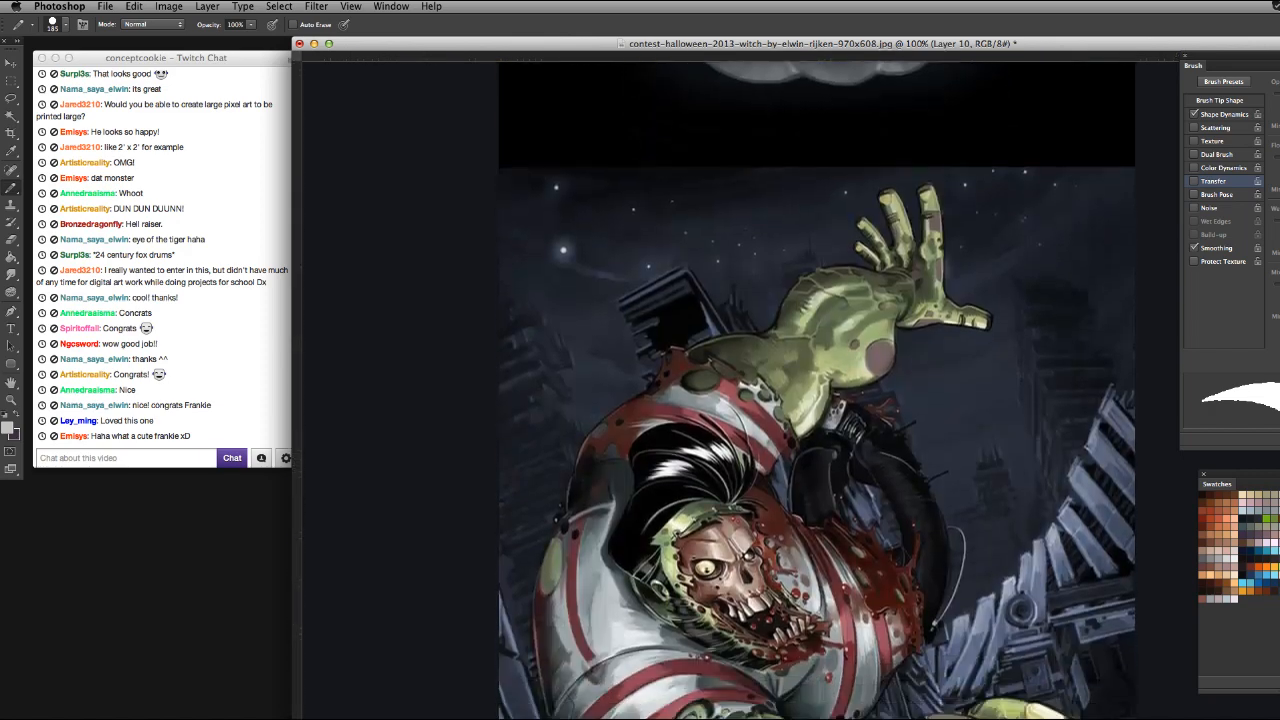
pyautogui.scroll(-3, 816, 390)
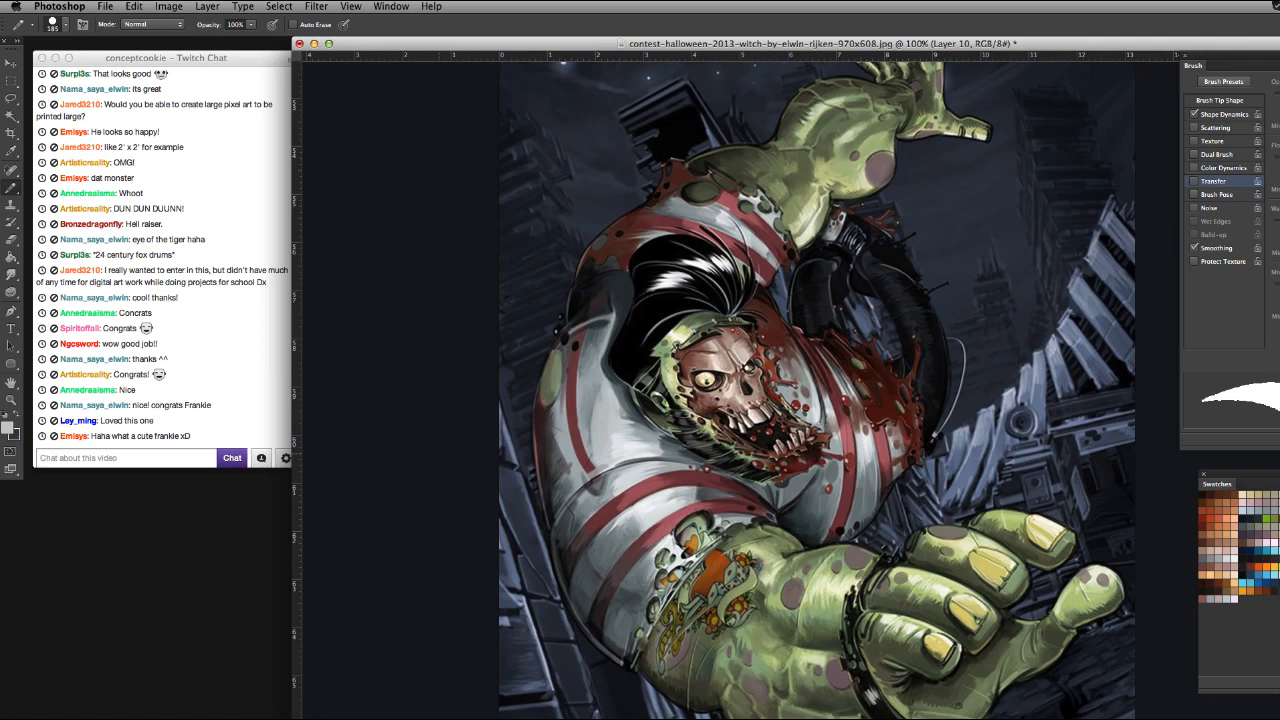
pyautogui.scroll(-2, 817, 389)
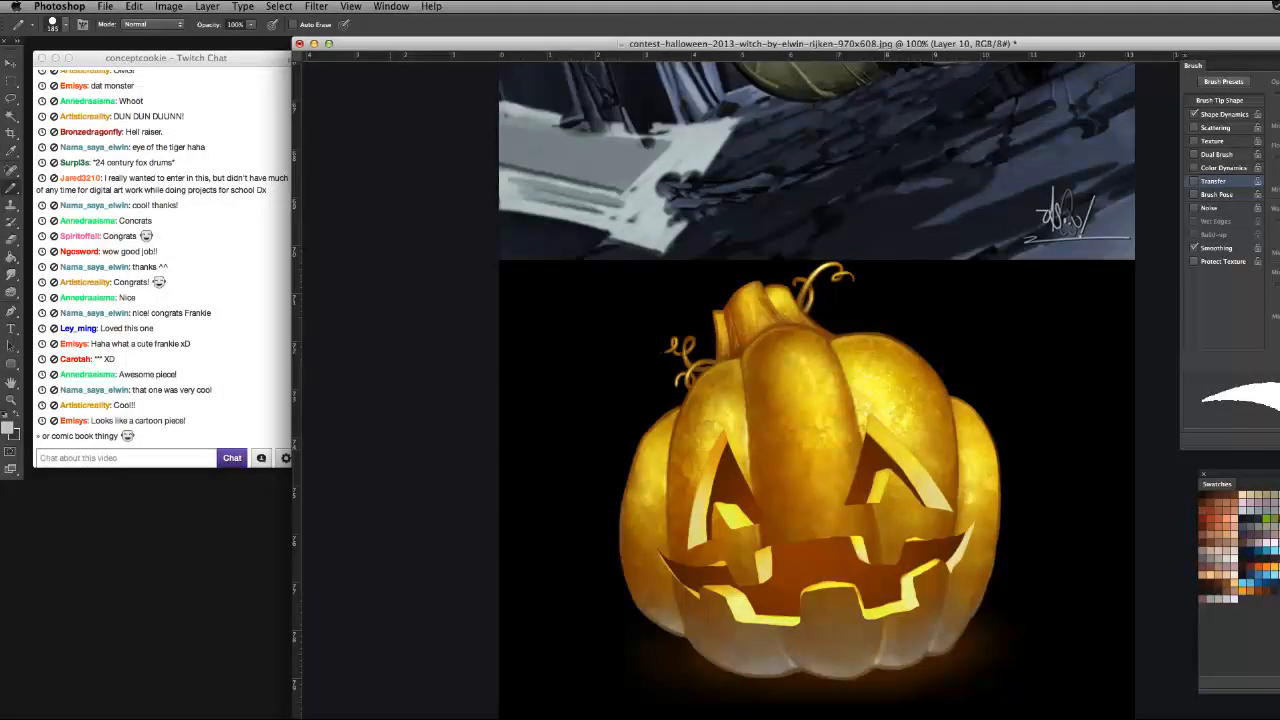
# Present the Frankenstein pumpkin-carving illustration below the gold pumpkin in full screen without rulers, reduced to 66.7% and centered
pyautogui.scroll(-10, 816, 390)
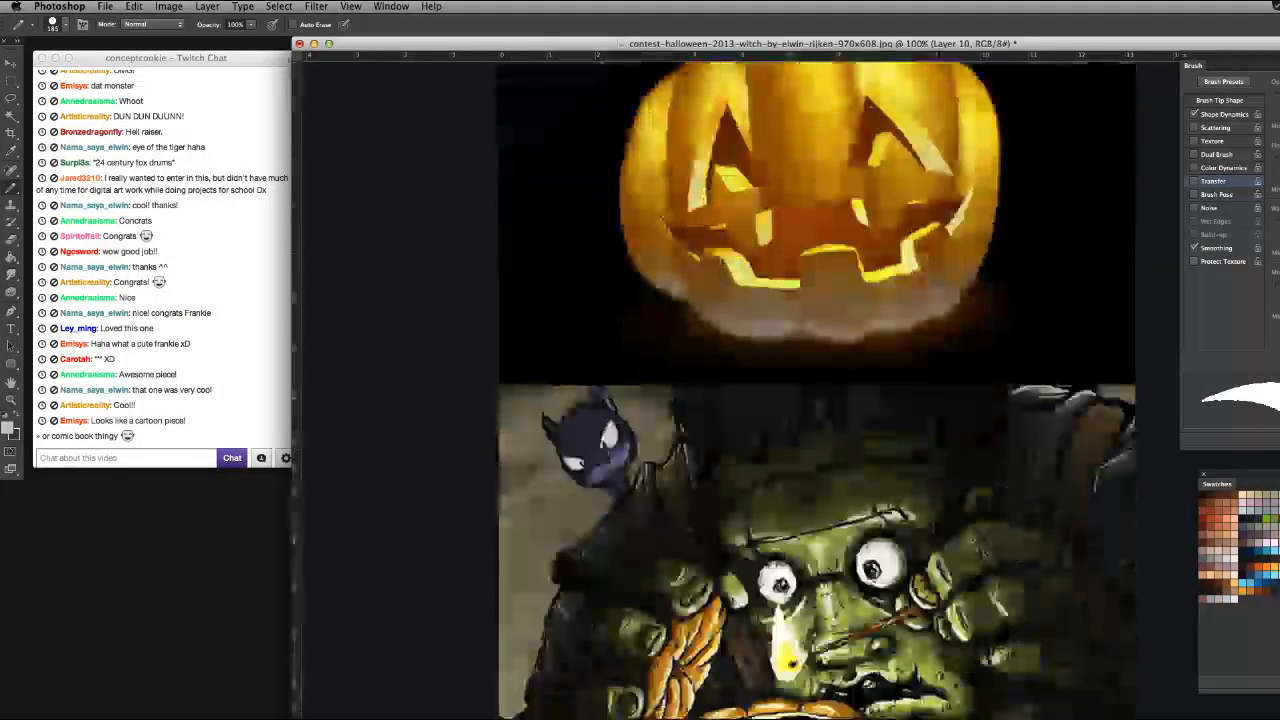
pyautogui.scroll(-2, 816, 390)
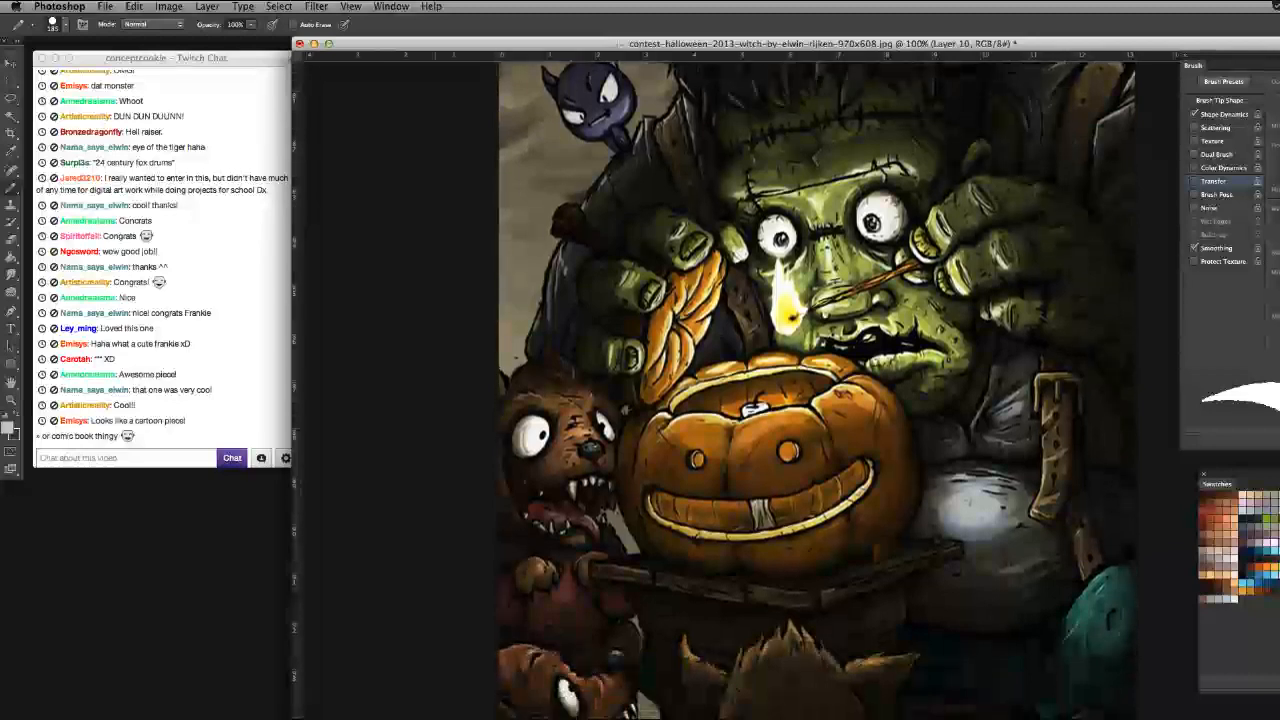
pyautogui.press('super+minus')
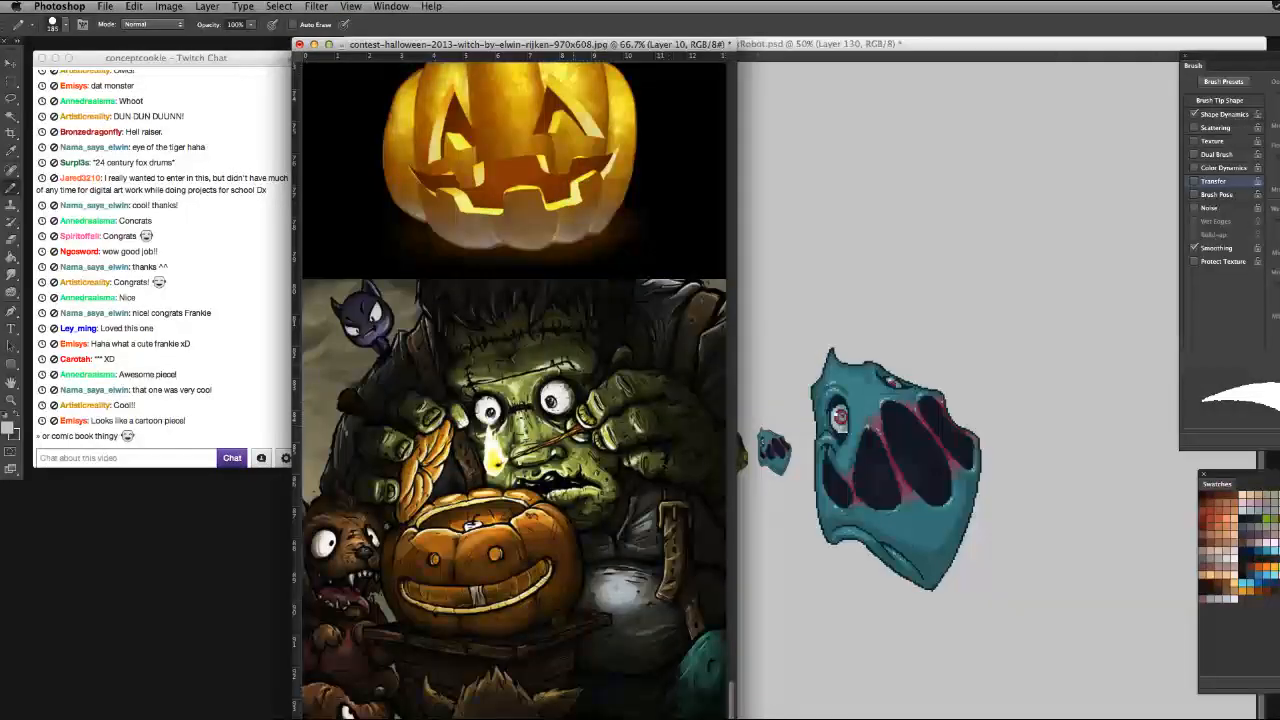
pyautogui.press('f')
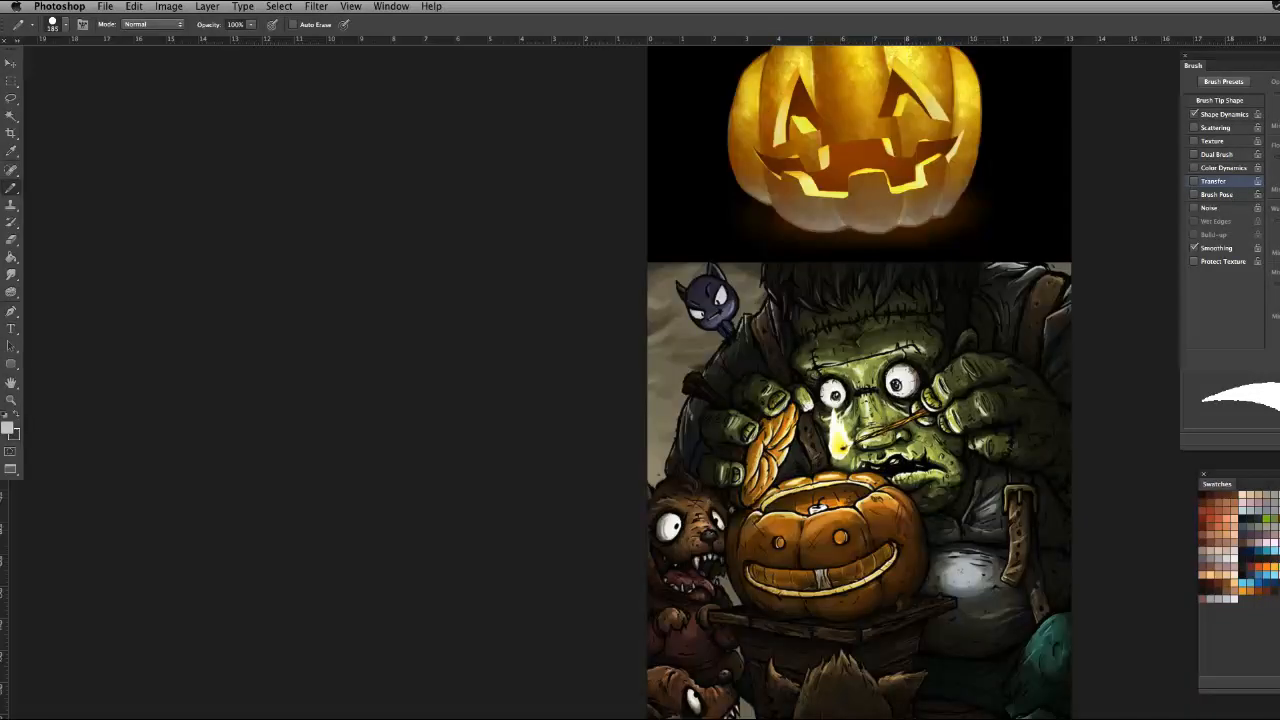
pyautogui.press('f')
pyautogui.press('super+r')
pyautogui.moveTo(816, 390); pyautogui.dragTo(611, 220)
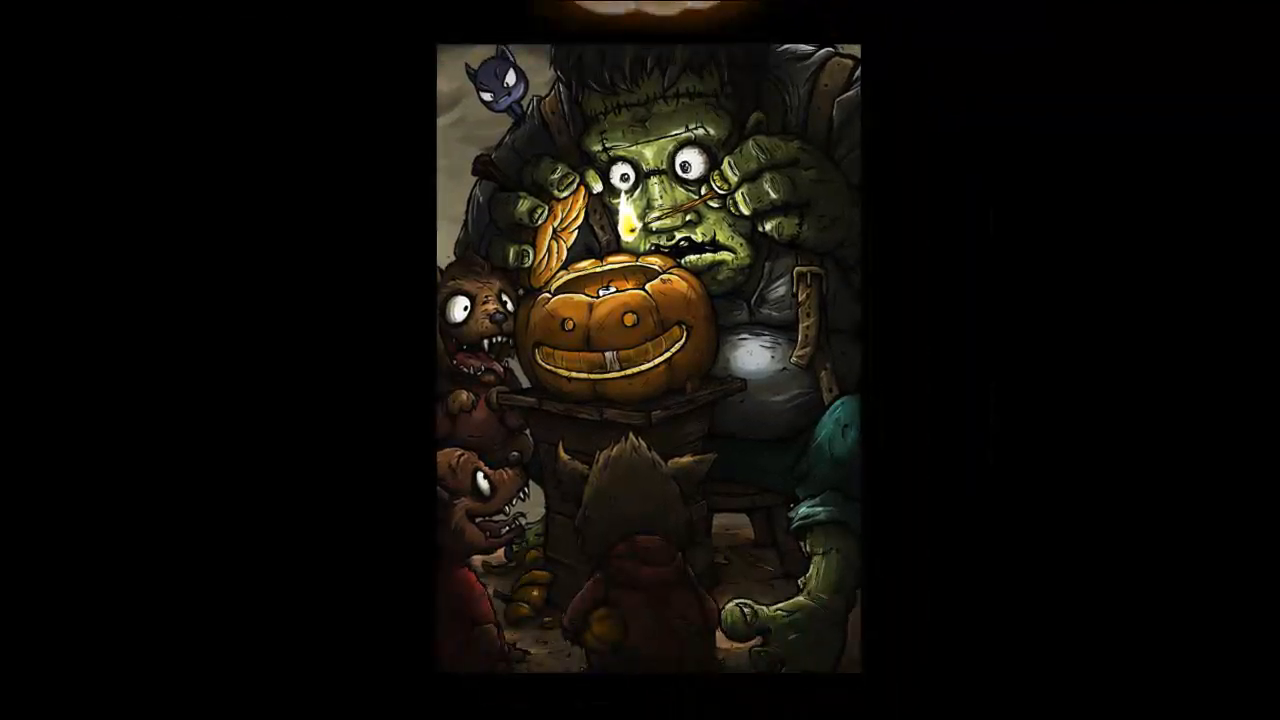